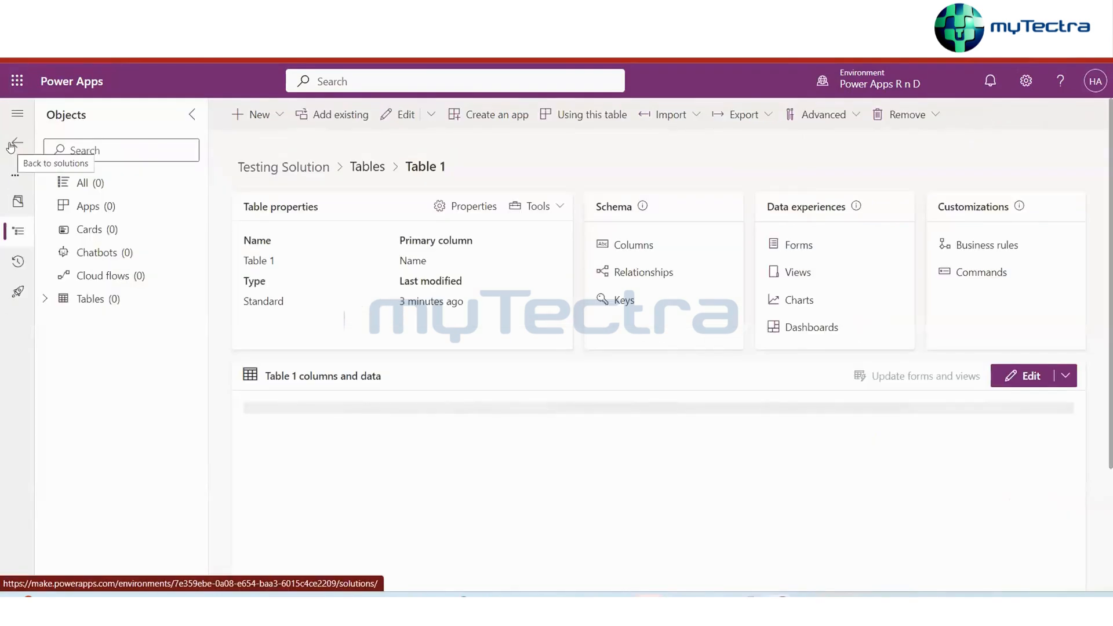
Return to the solutions list and open Testing Solution
click(15, 144)
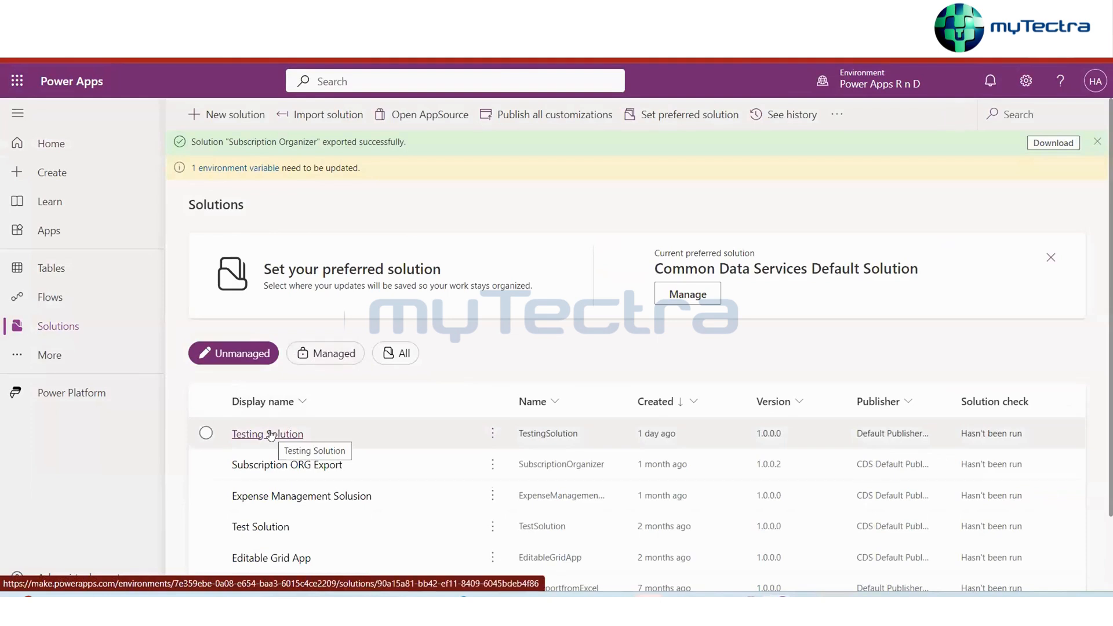
click(270, 435)
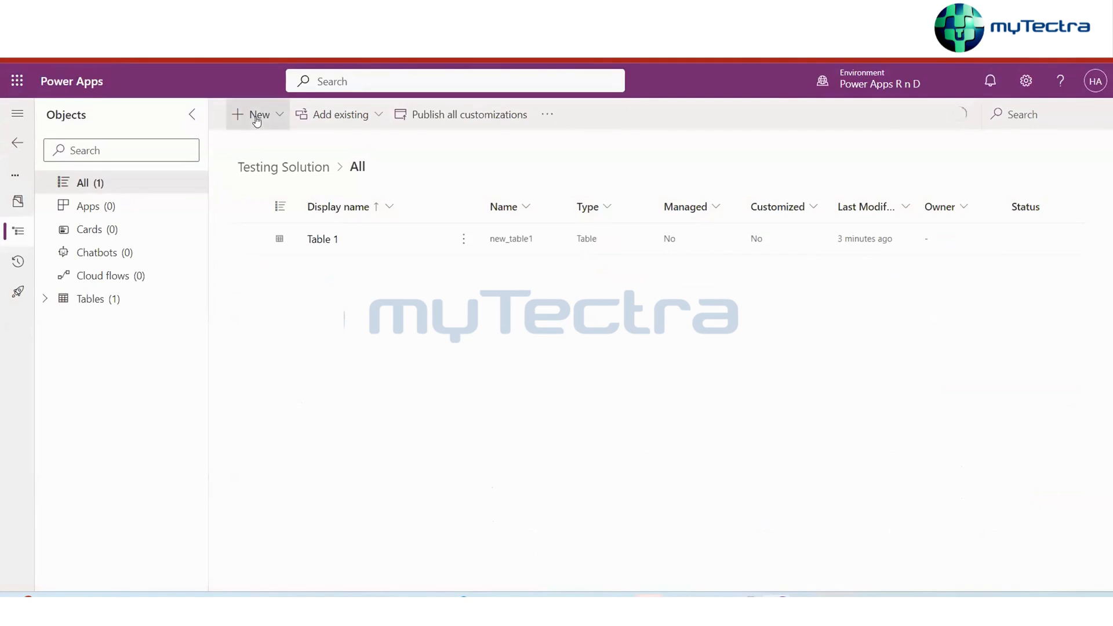
click(257, 118)
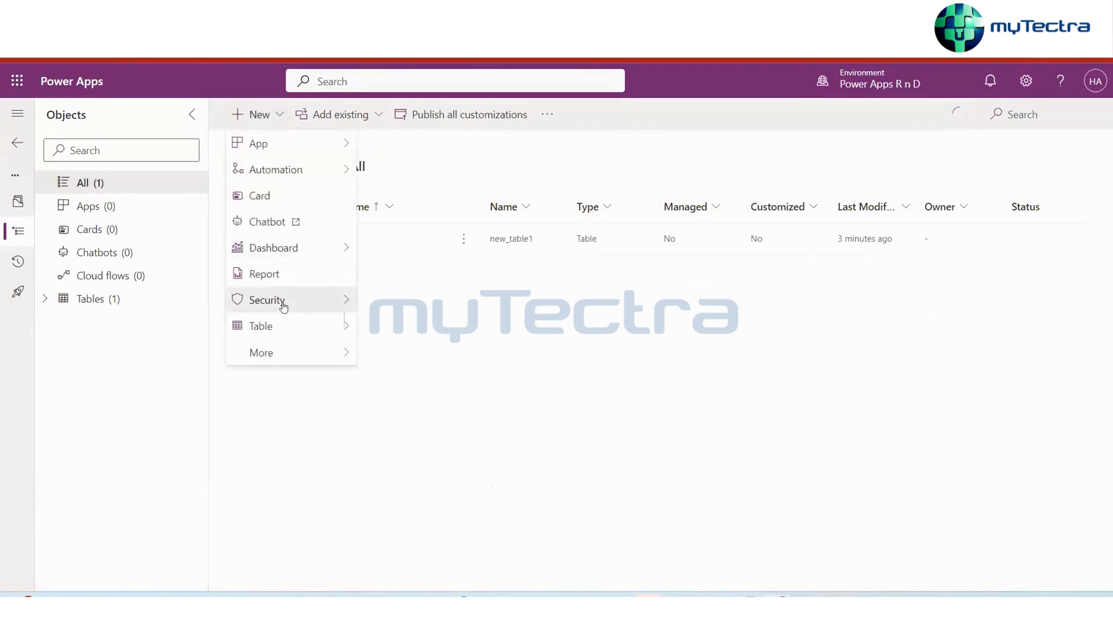
mouse_move(273, 325)
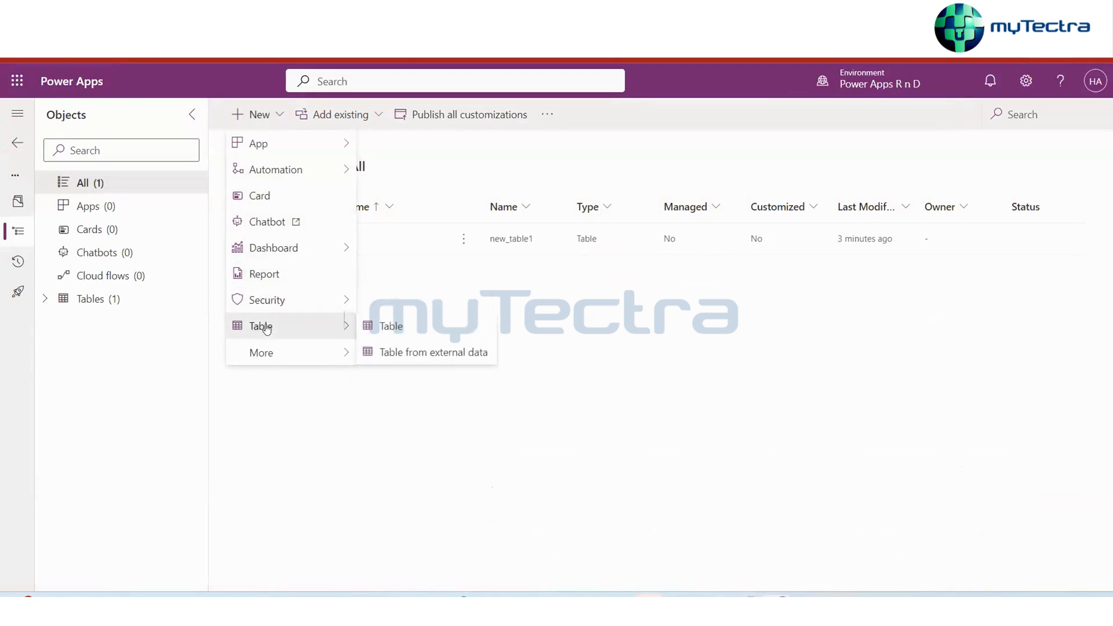
click(383, 325)
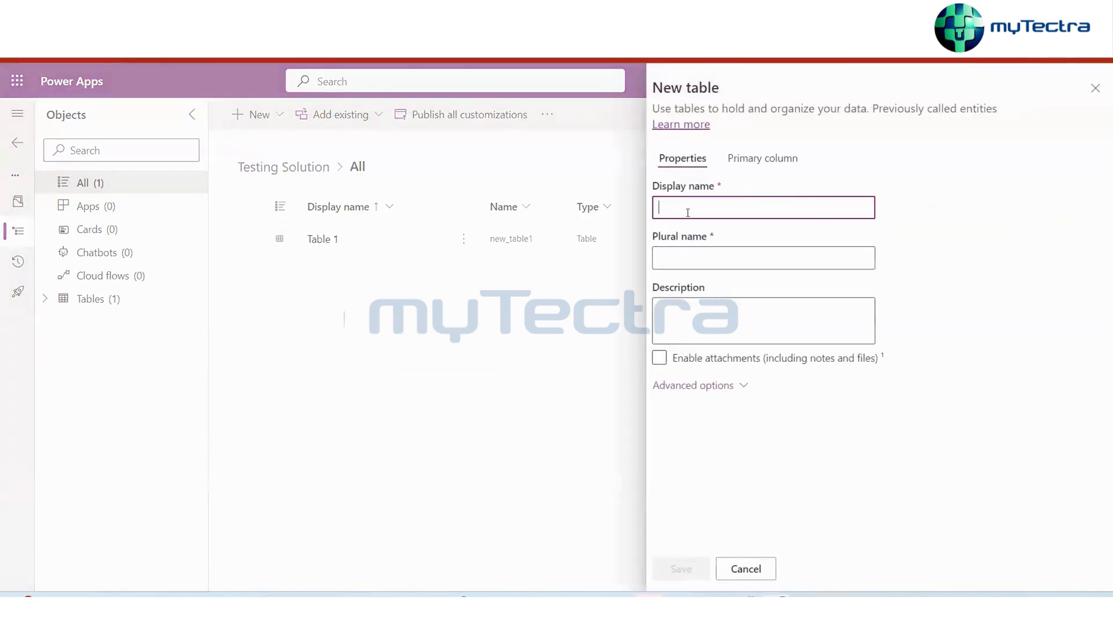
click(1095, 89)
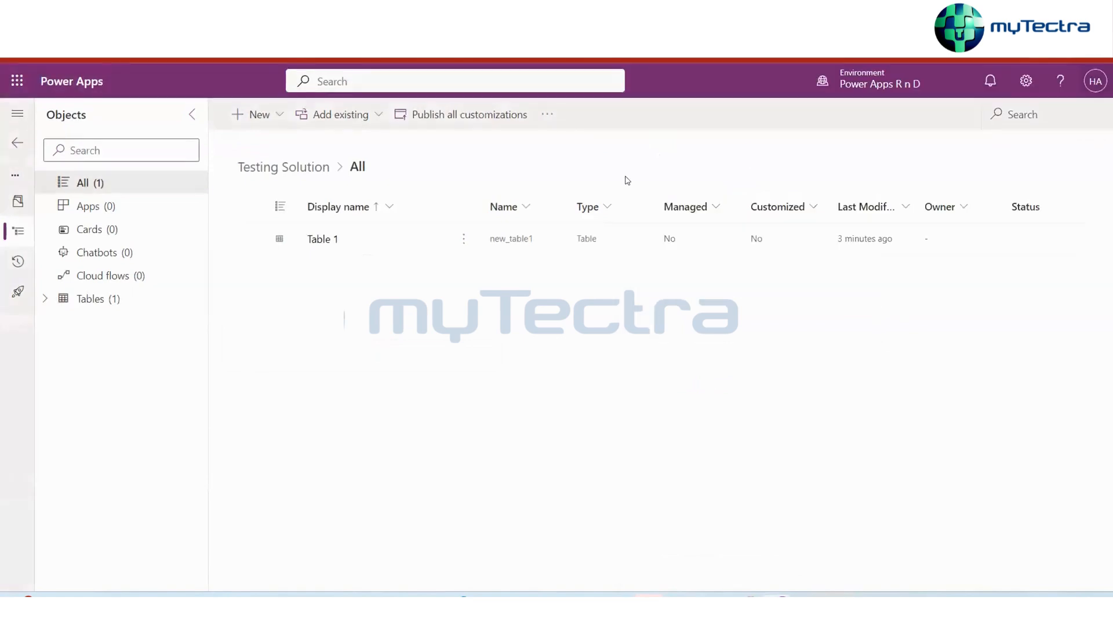
Open Table 1 from the solution's tables and start editing its columns and data in the full grid
click(76, 299)
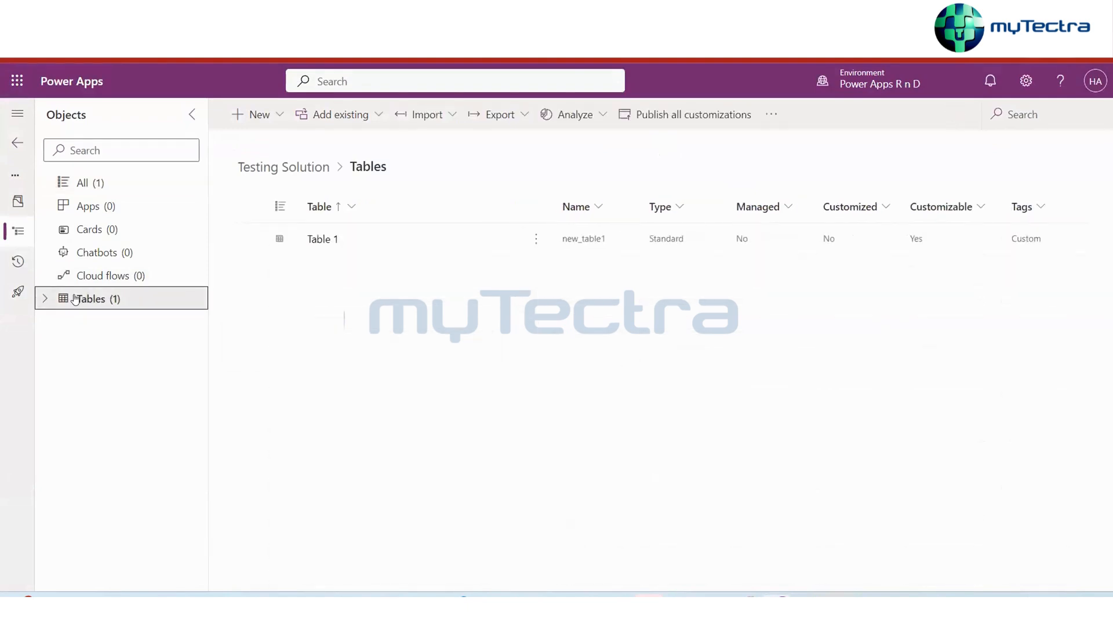
click(323, 240)
click(323, 240)
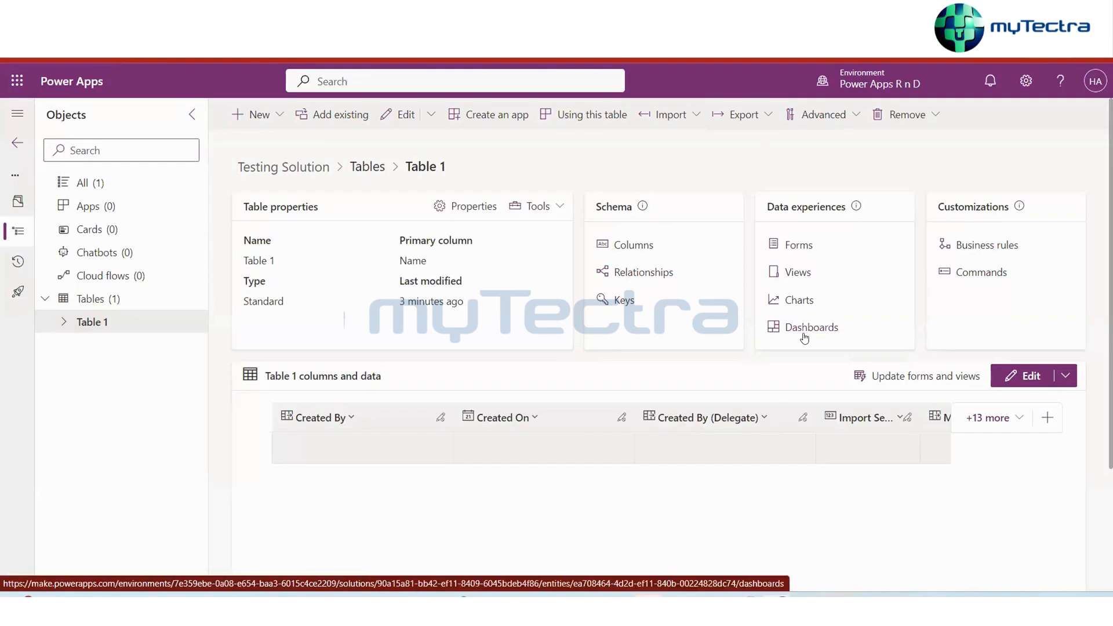
click(1021, 377)
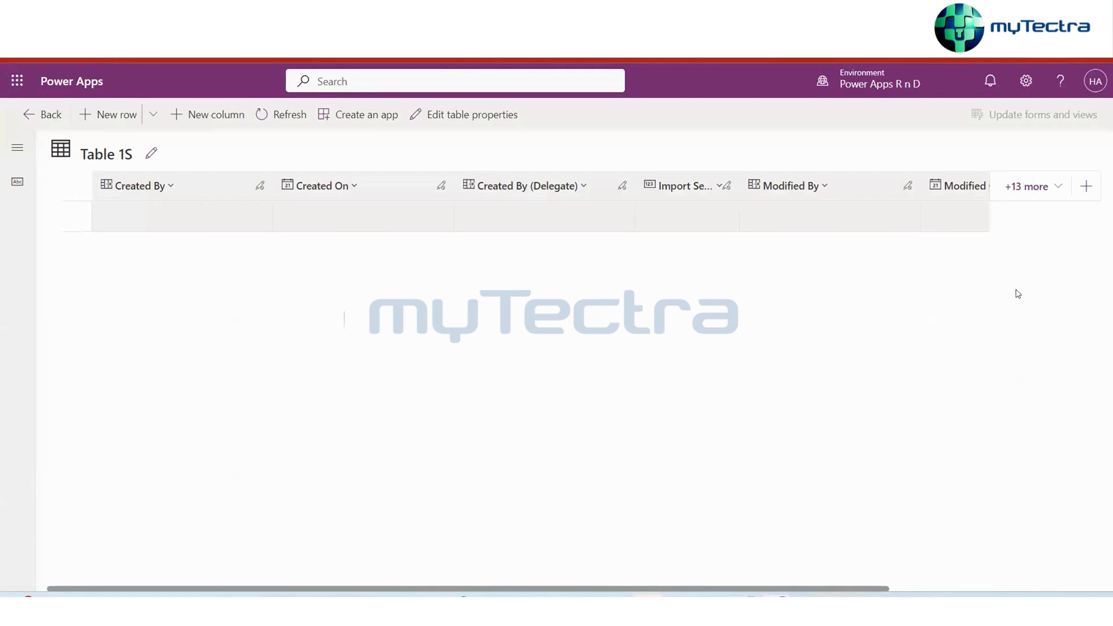
In the existing columns list of Table 1, clear all selected columns and select only Name (Primary)
click(1043, 190)
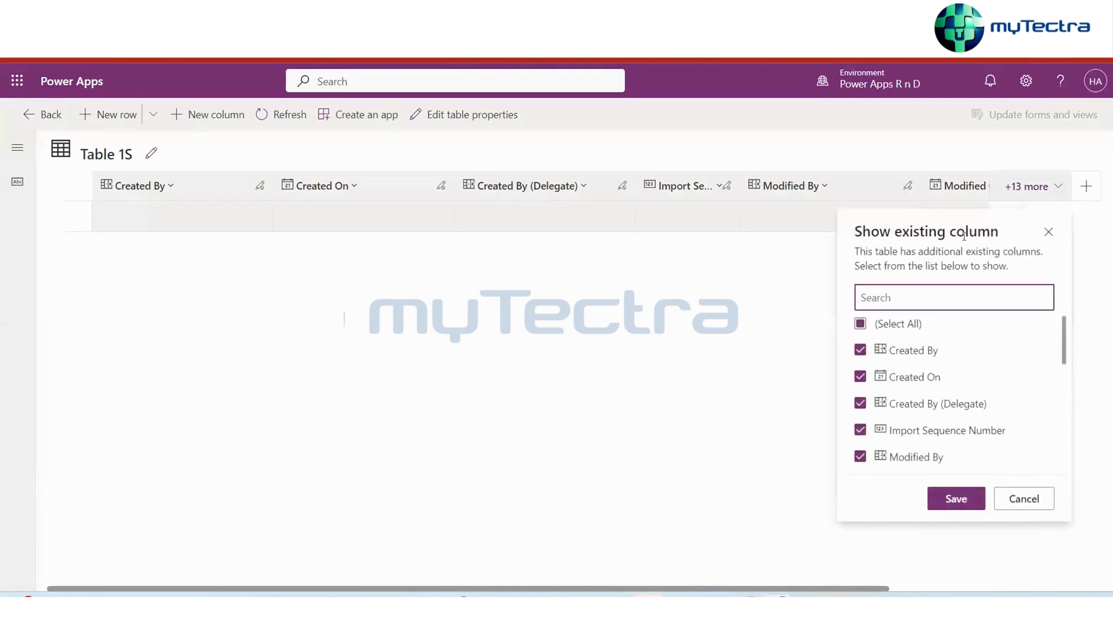
scroll(916, 358, down, 2)
scroll(916, 358, down, 2)
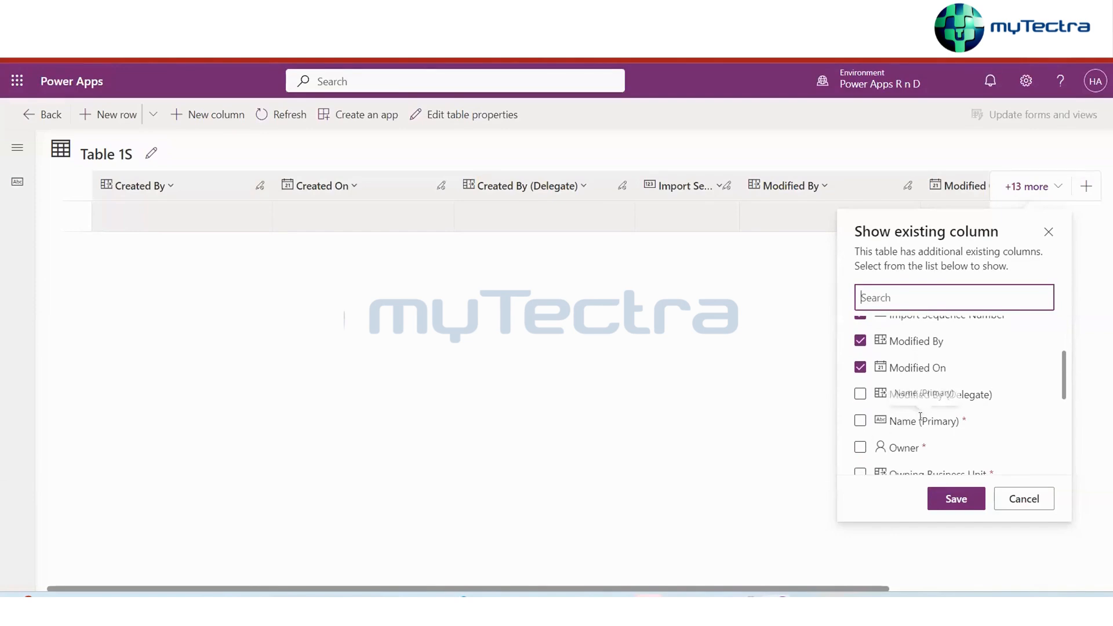
click(860, 421)
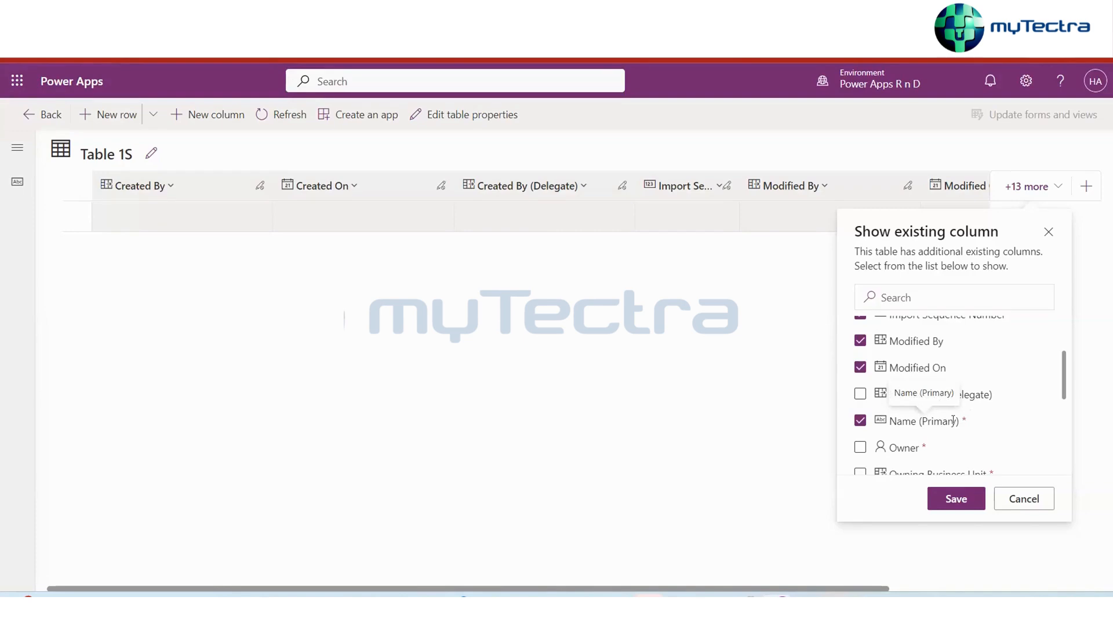
scroll(954, 421, down, 5)
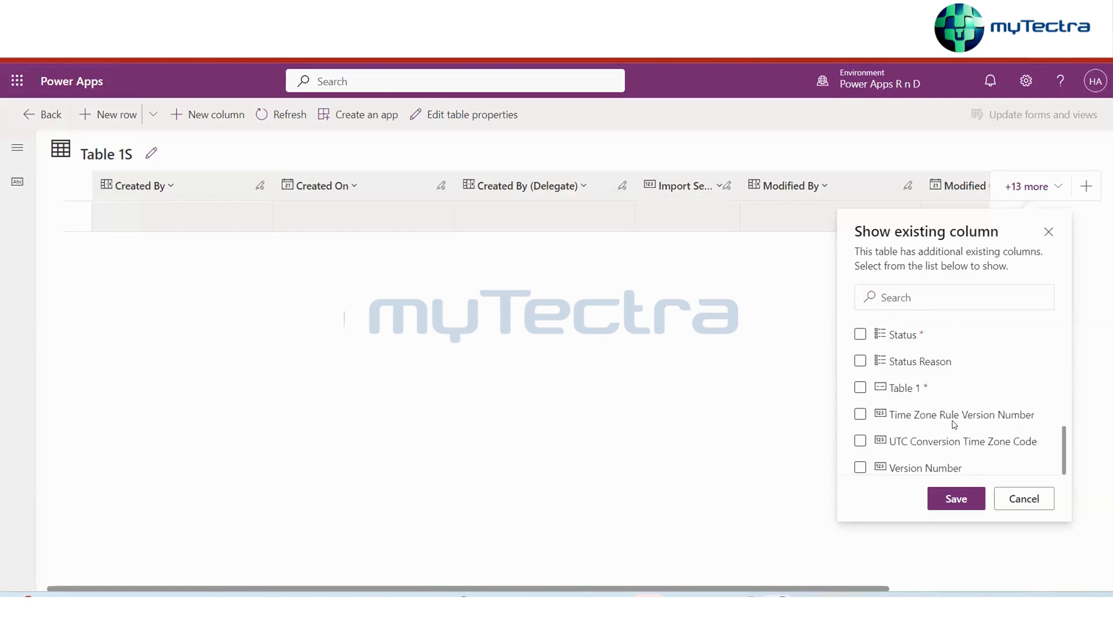
scroll(954, 425, up, 8)
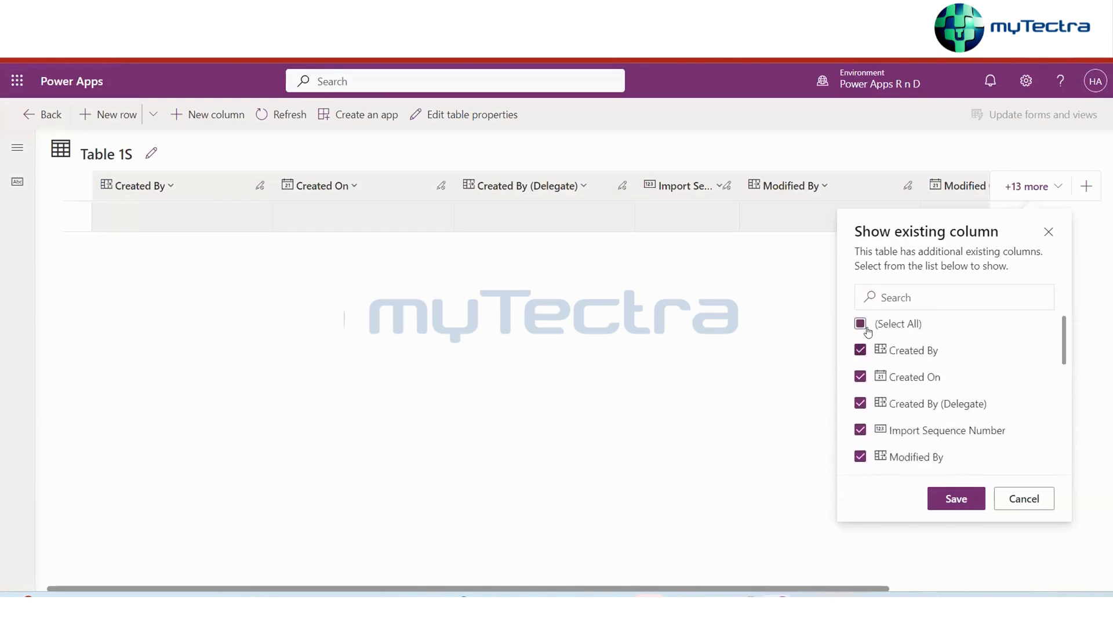
click(861, 328)
scroll(954, 398, down, 5)
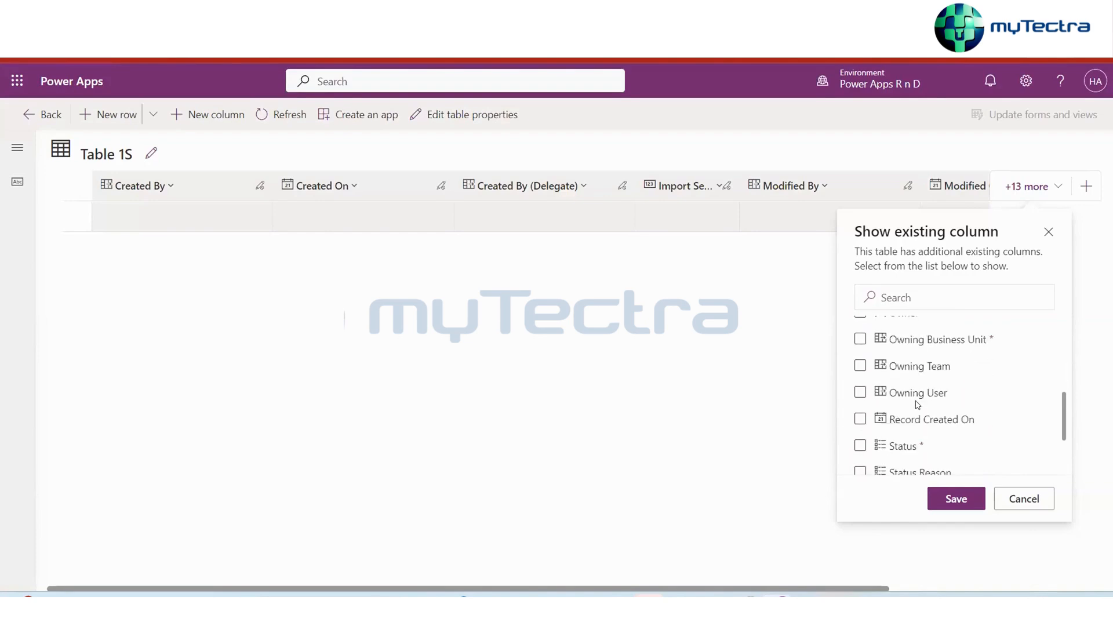
scroll(918, 405, up, 1)
click(860, 350)
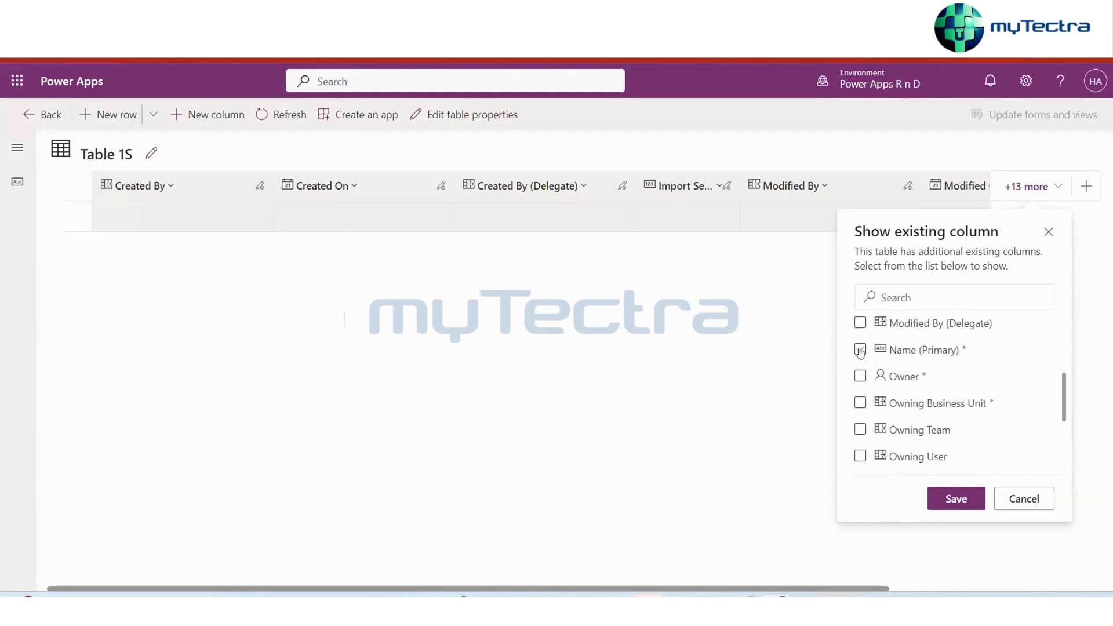
Add the Table 1 identifier column to the shown columns and save the column selection
scroll(931, 398, down, 2)
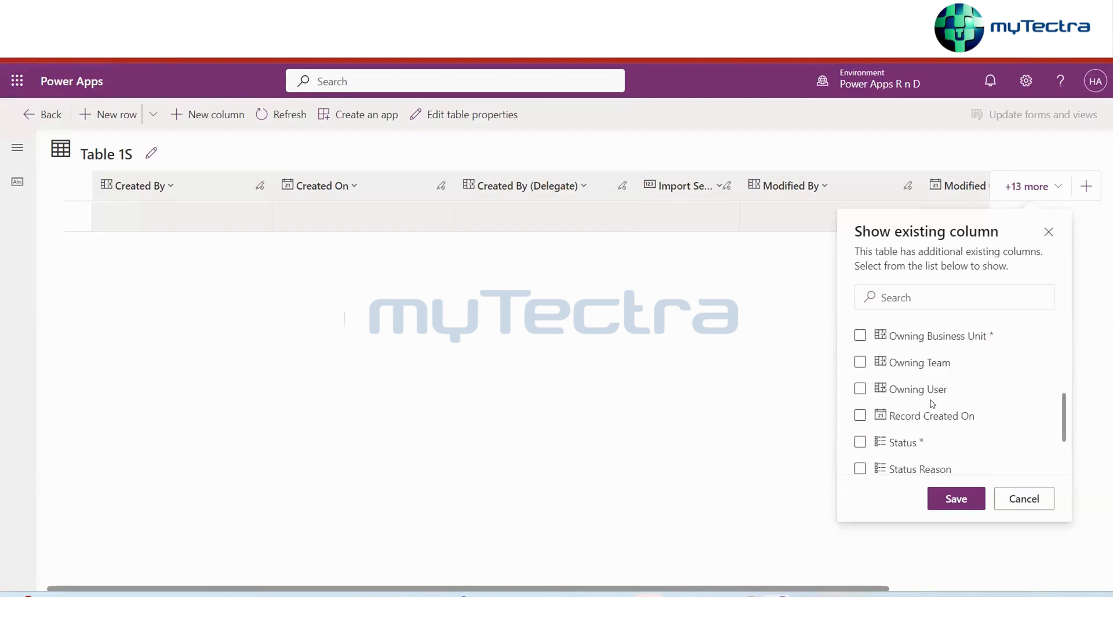
scroll(931, 398, down, 1)
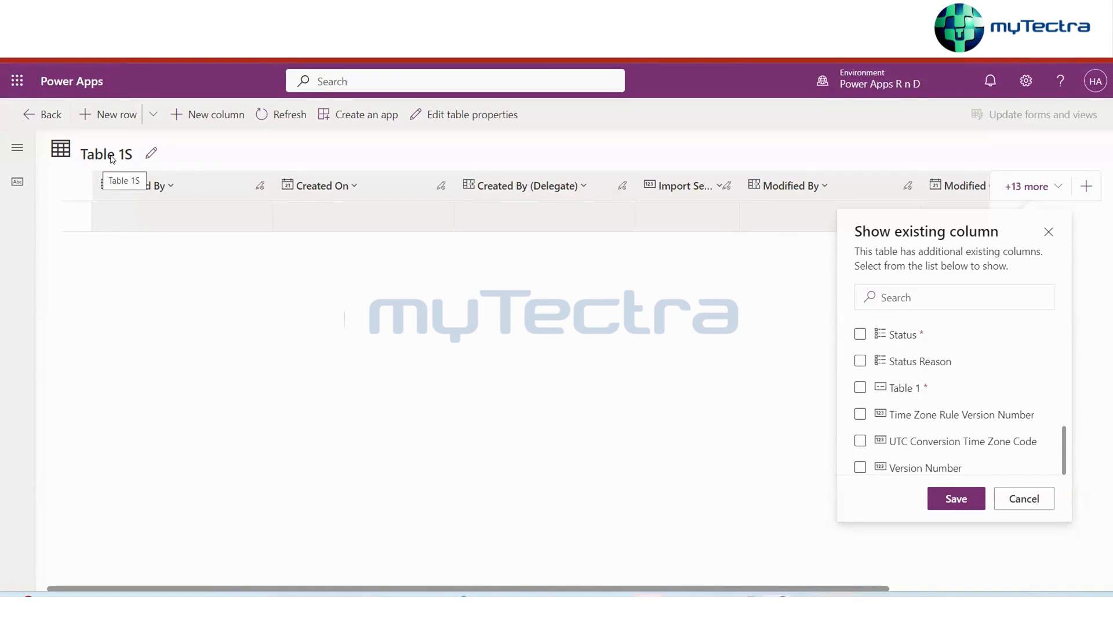
click(860, 388)
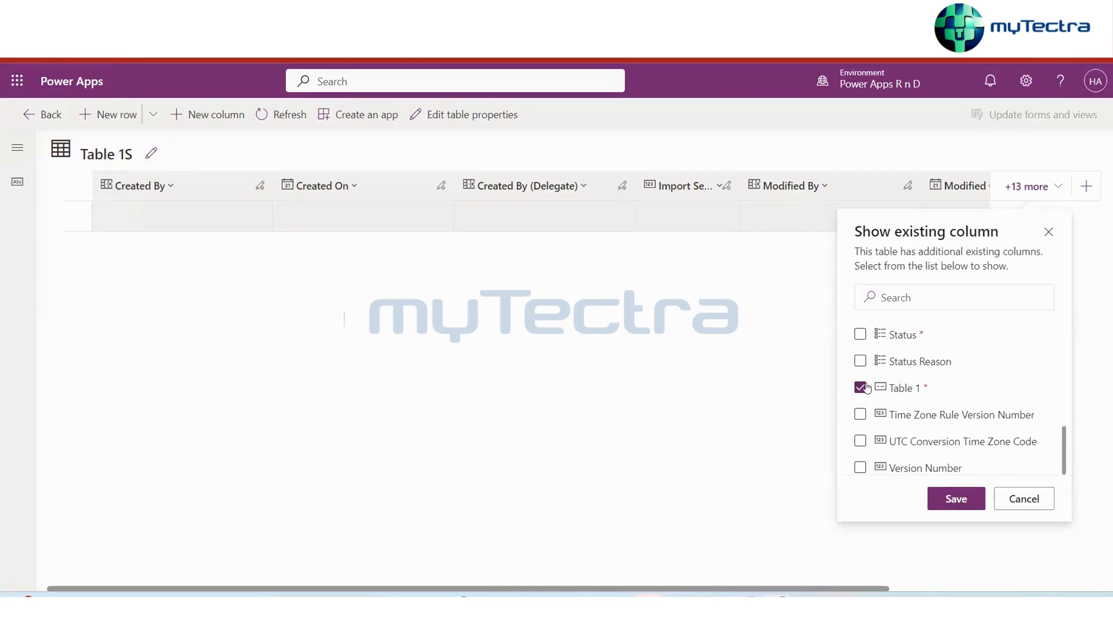
scroll(900, 376, up, 4)
scroll(898, 377, down, 3)
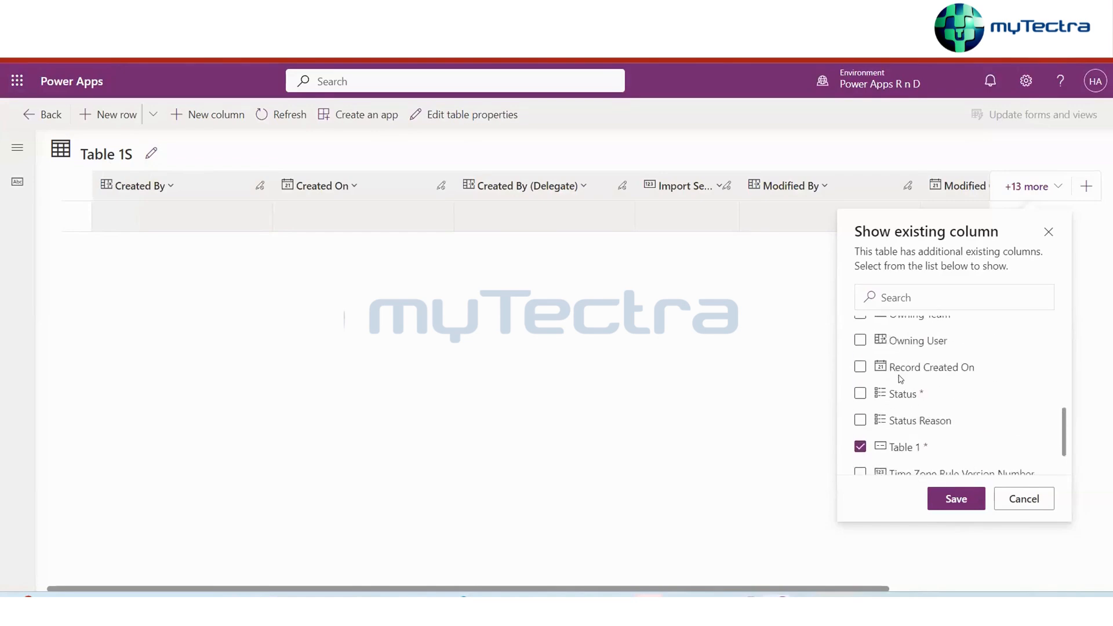
scroll(870, 375, up, 3)
scroll(919, 366, down, 3)
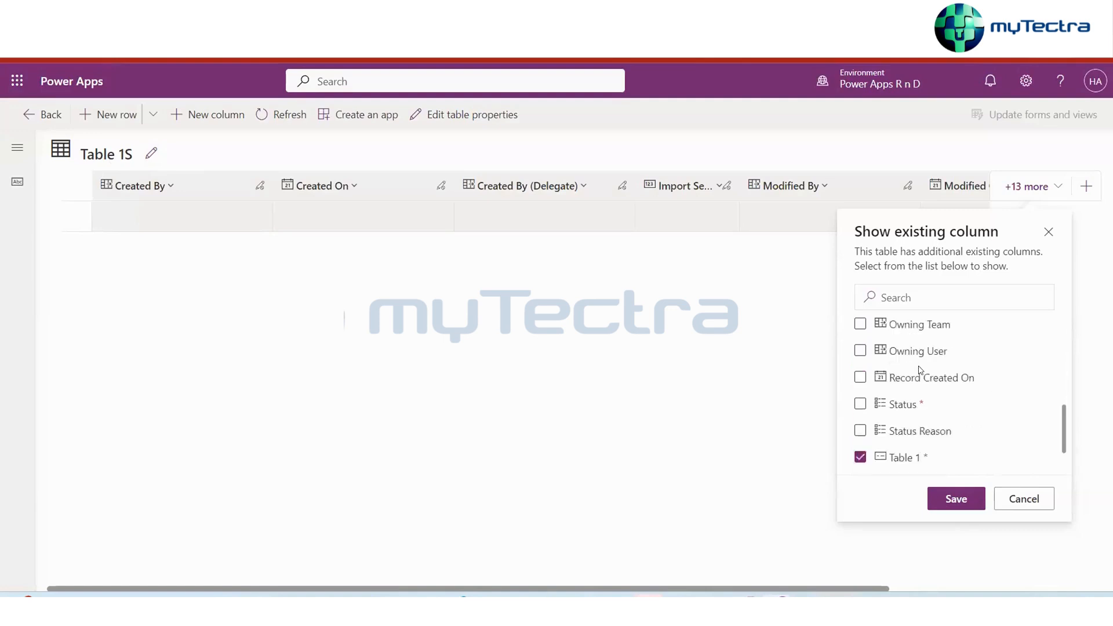
click(957, 499)
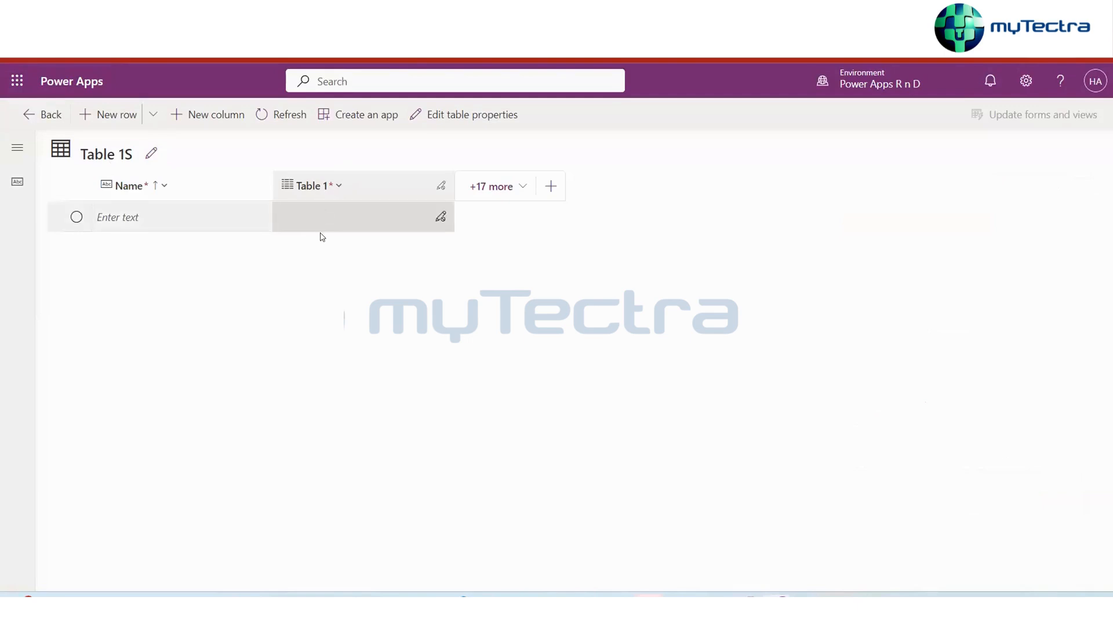
Add a row to Table 1 by entering a person's first name in the Name column
click(75, 216)
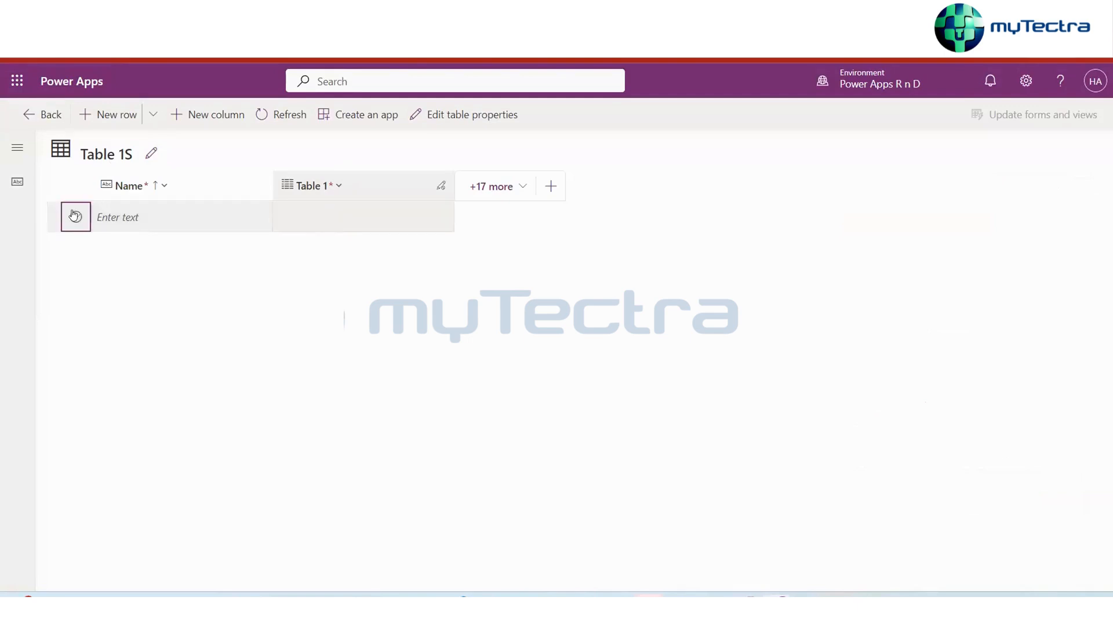
click(109, 214)
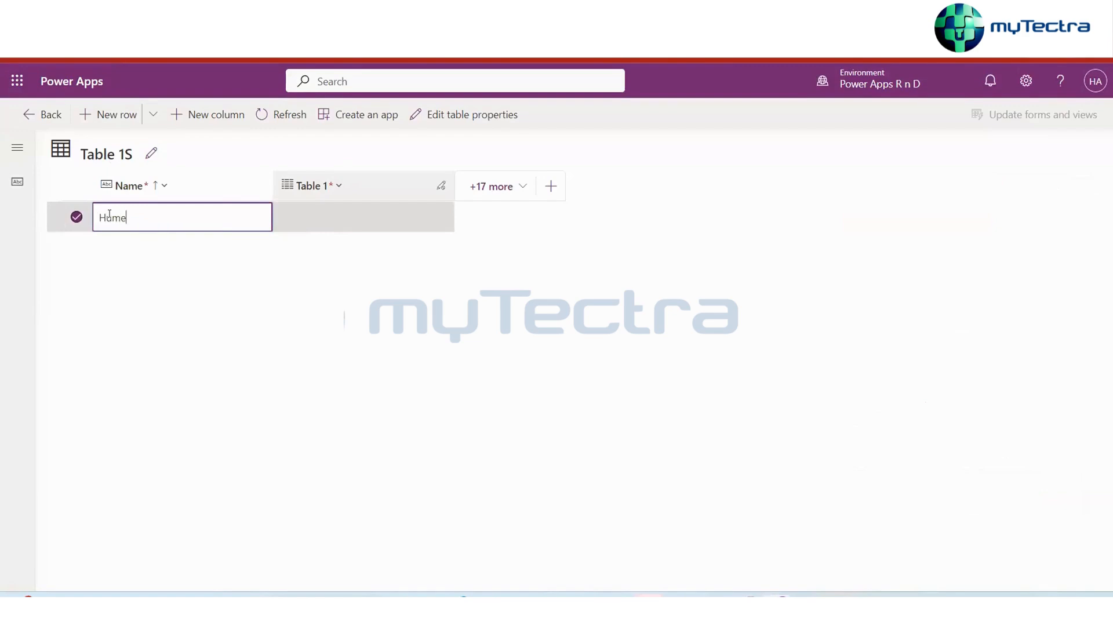
click(75, 218)
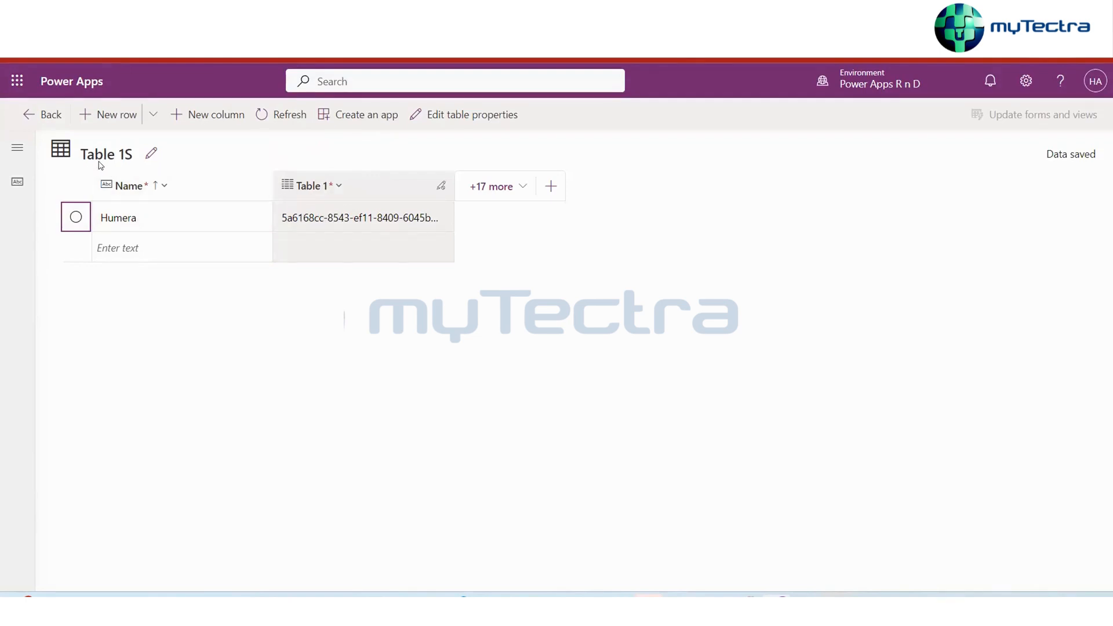
Open the bookmarked Power Apps tables page in a new browser tab and look through the Microsoft 365 app launcher
click(892, 58)
key(ctrl+t)
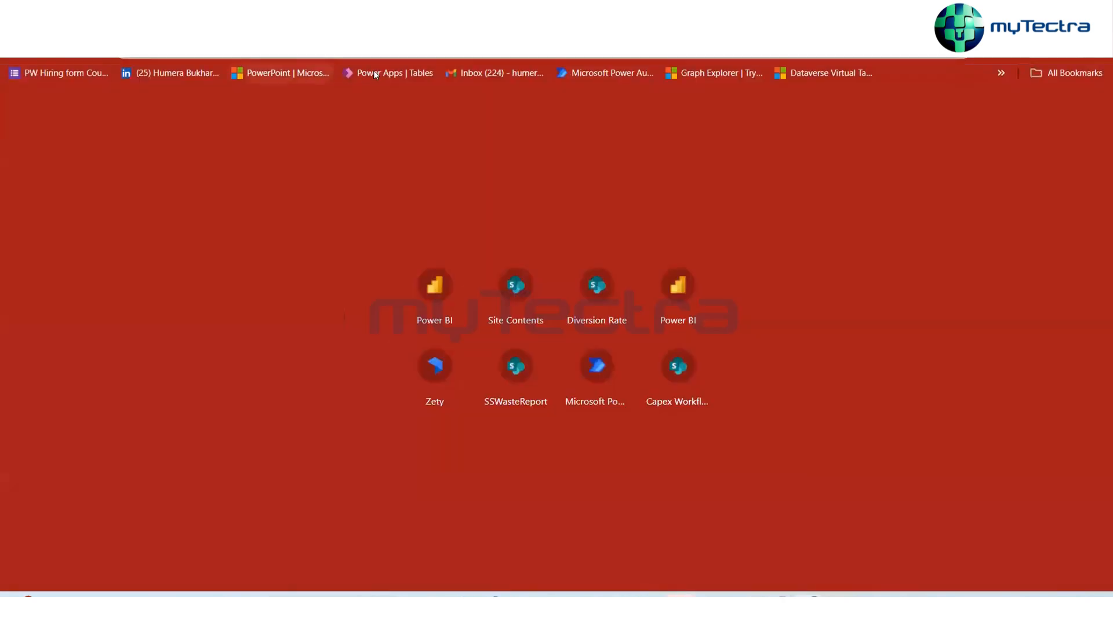
click(373, 71)
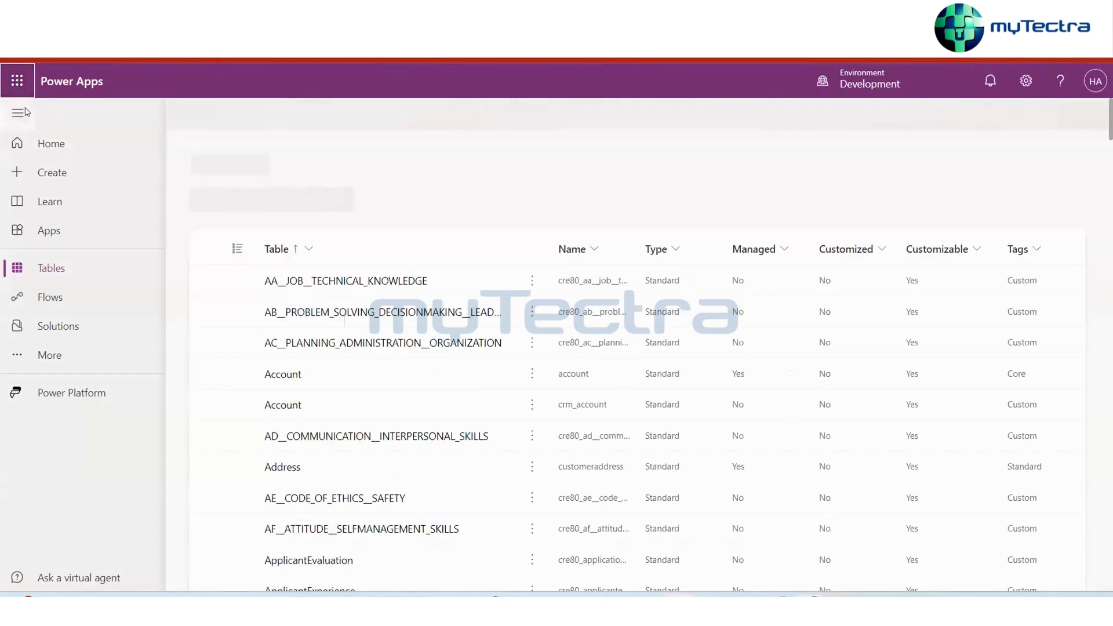
click(18, 81)
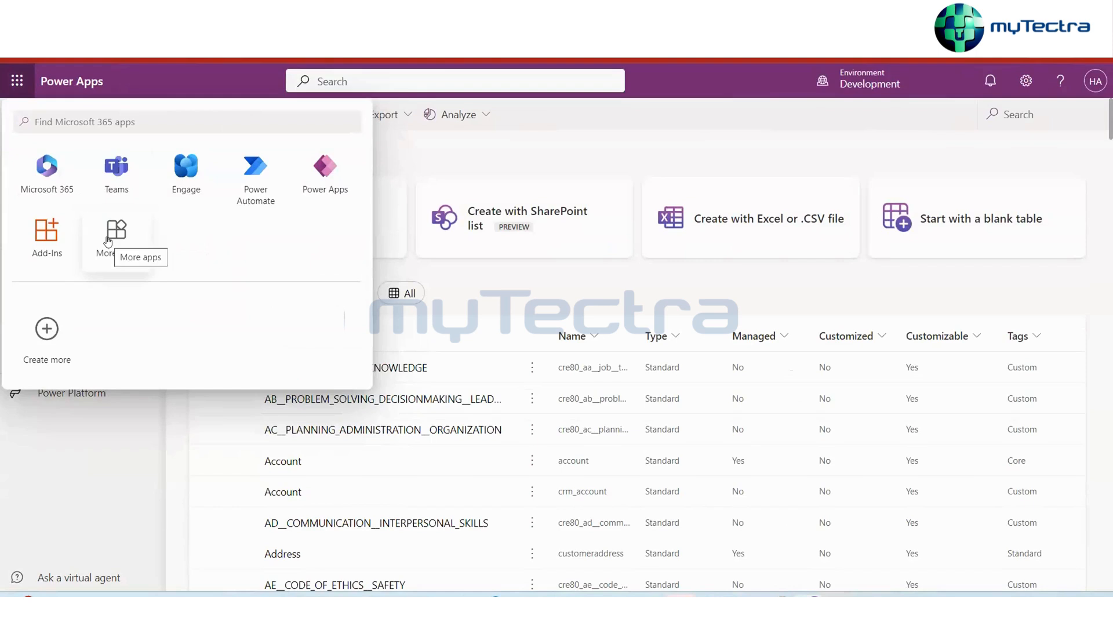
click(108, 241)
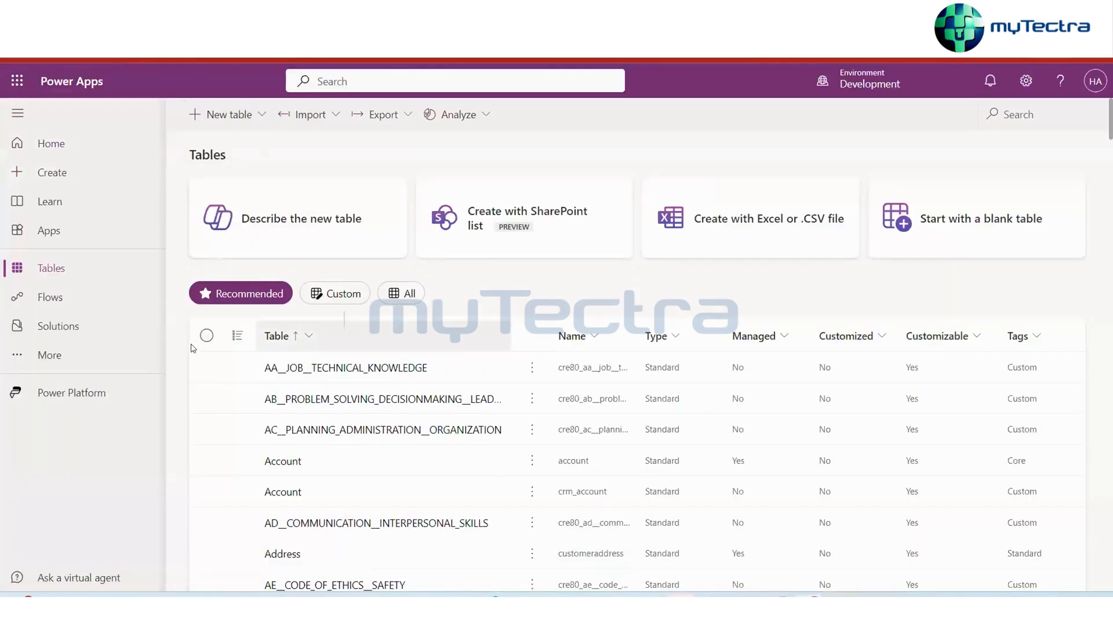
Open the solutions list and switch the environment to Power Apps R n D
click(65, 329)
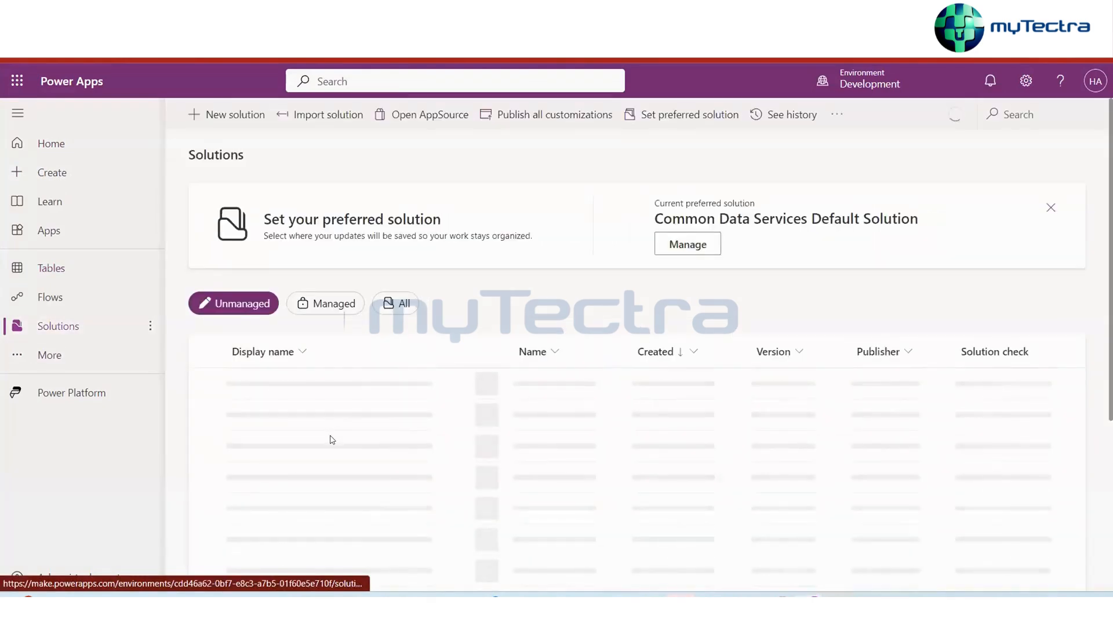
scroll(332, 439, down, 3)
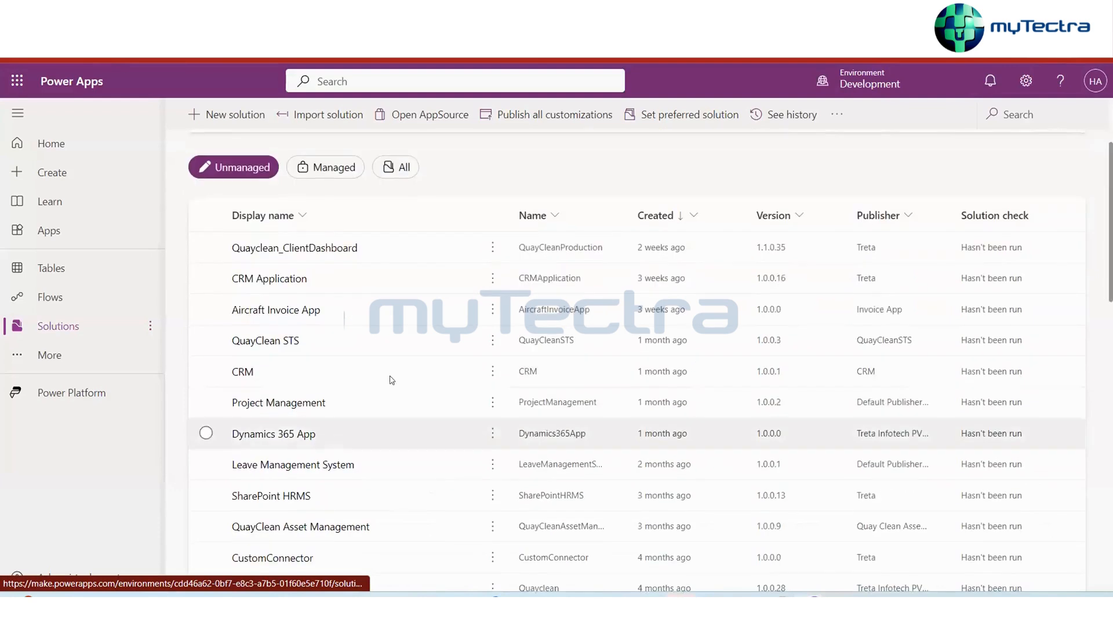
click(867, 86)
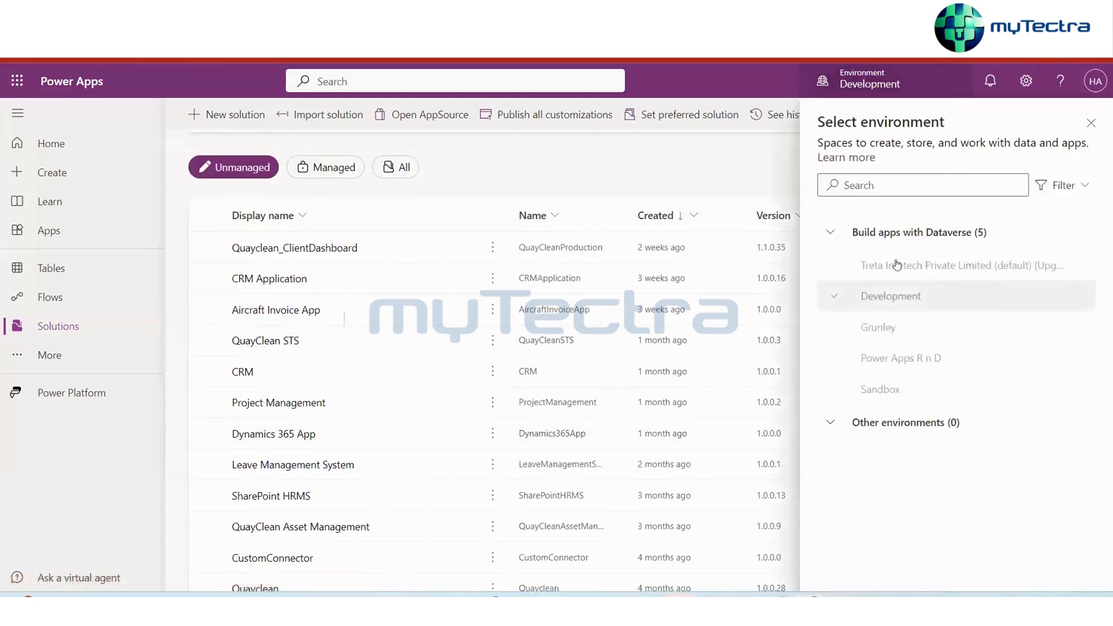
click(899, 352)
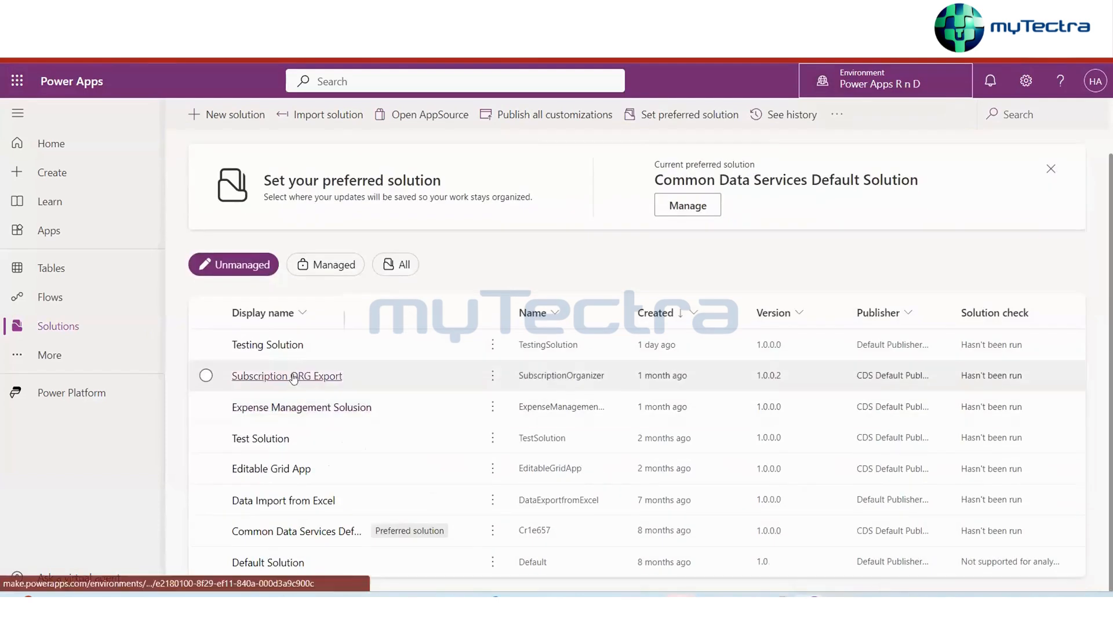
Open the Subscription ORG Export solution and display only its apps
click(297, 377)
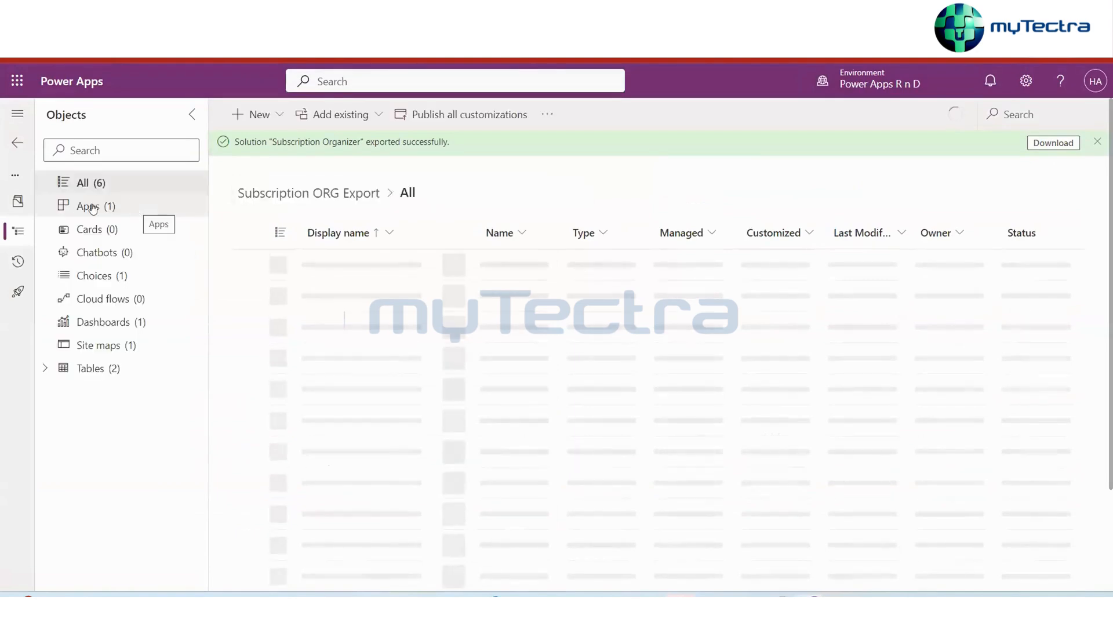
click(92, 207)
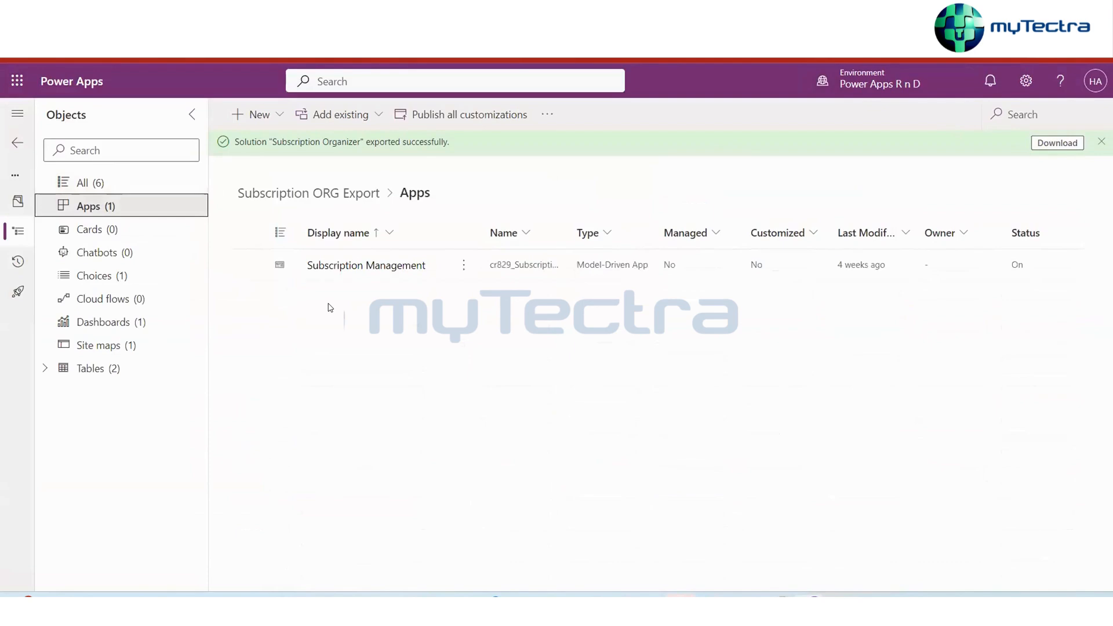
Open the Subscription Management app for editing and return to the solutions list
click(388, 267)
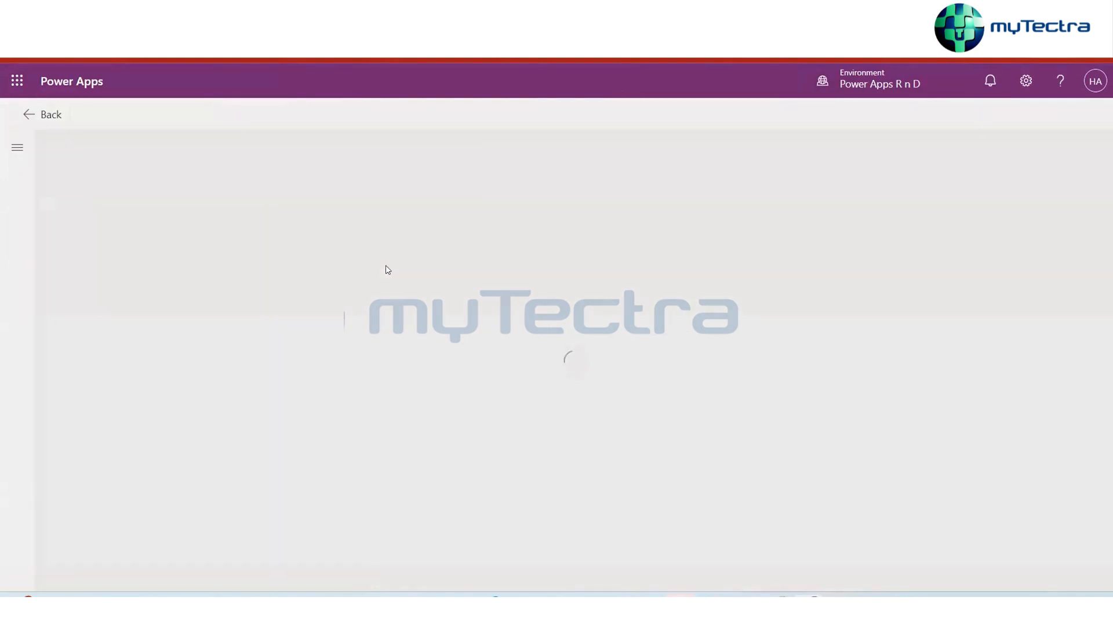
click(47, 116)
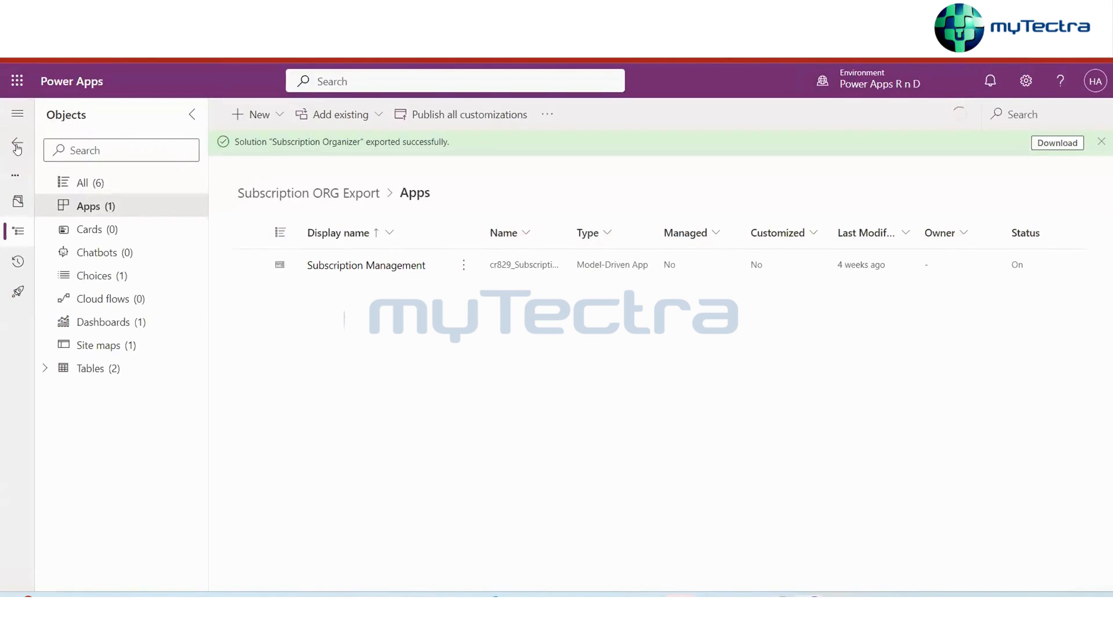
click(18, 148)
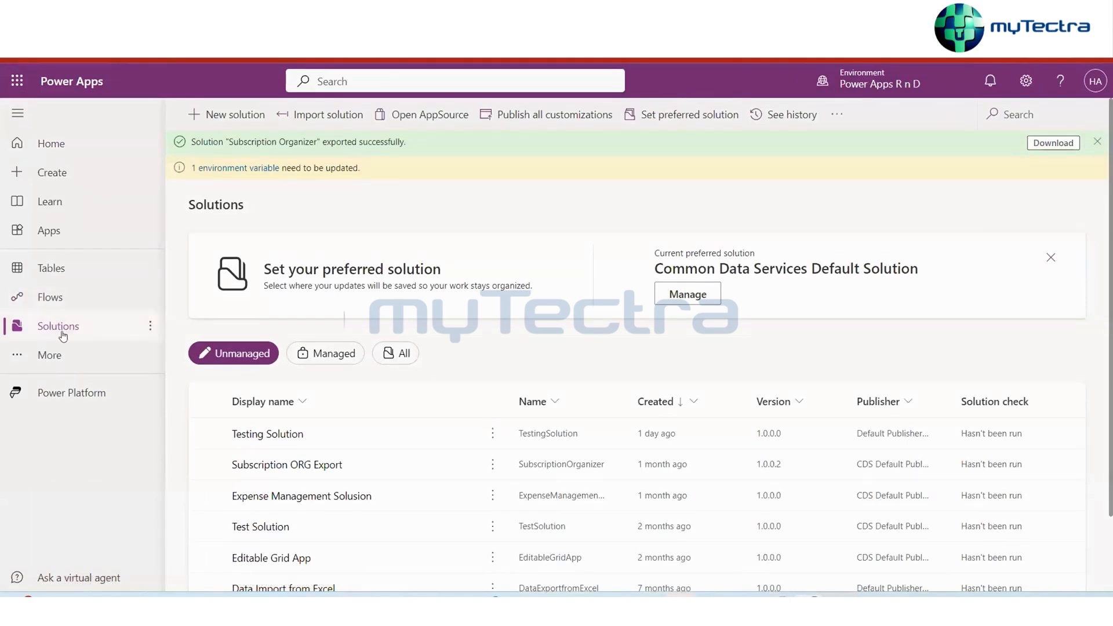
Open the Editable Grid App solution, display only its apps and open the Editable Gallery canvas app
scroll(273, 460, down, 2)
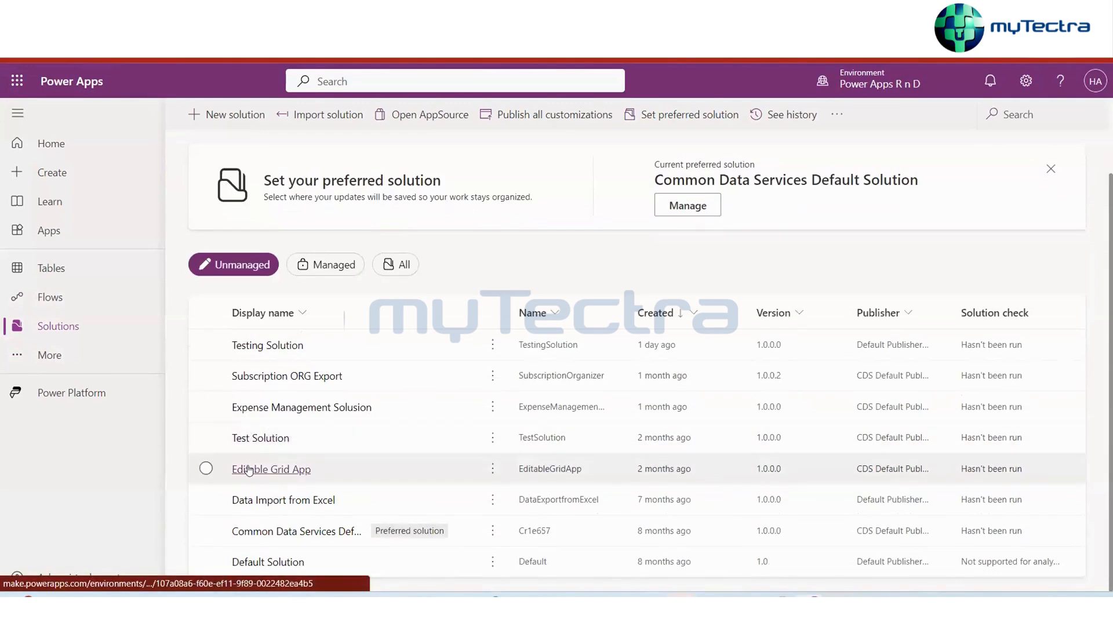
click(277, 470)
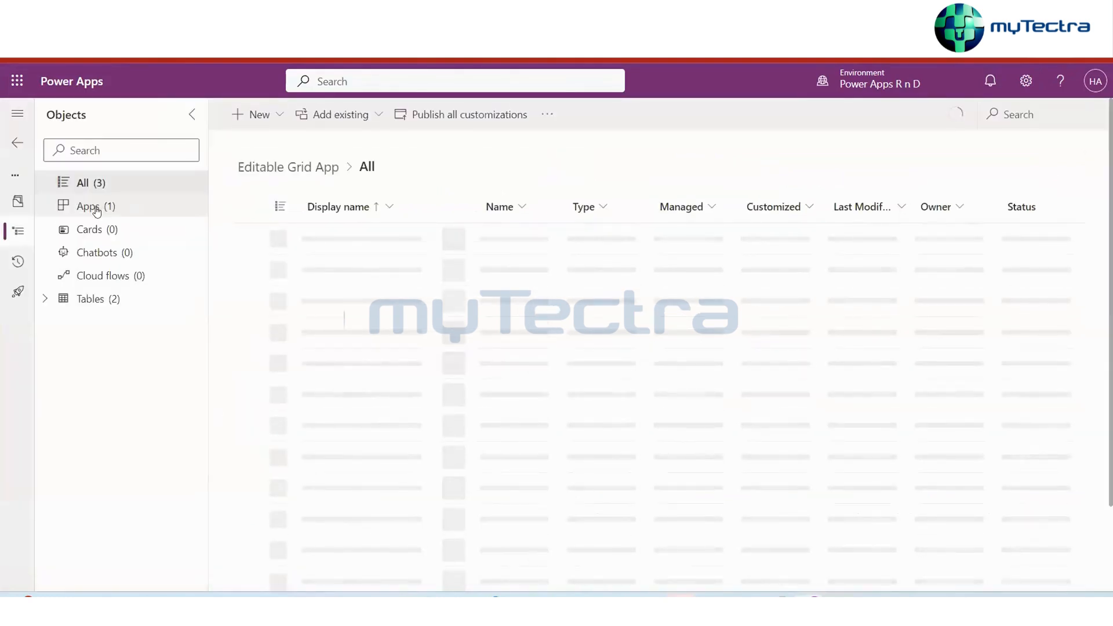
click(98, 210)
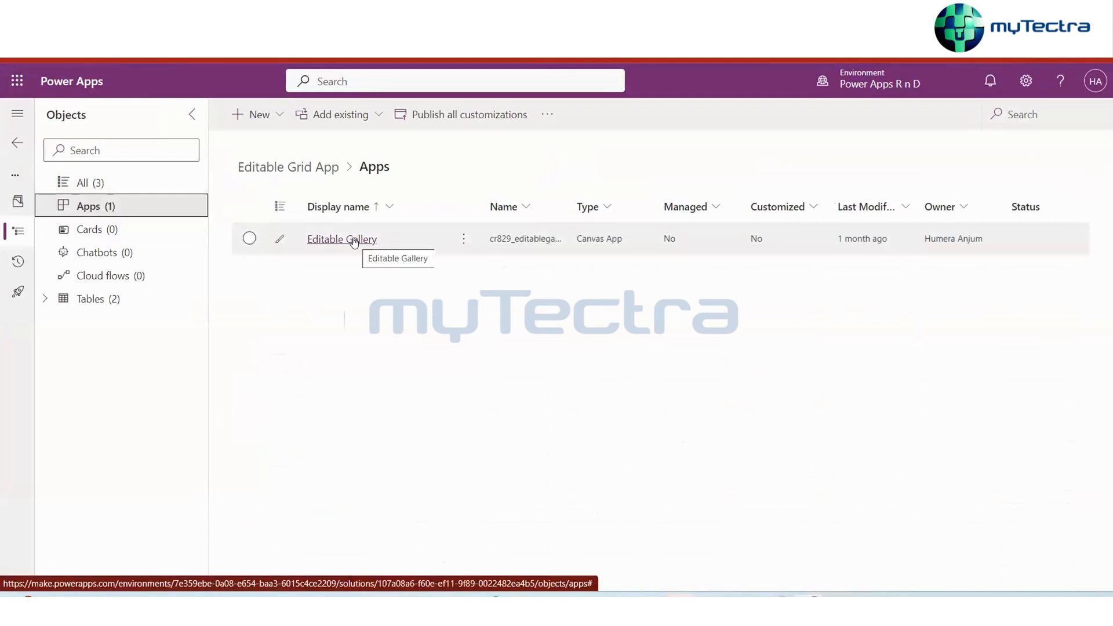
click(354, 242)
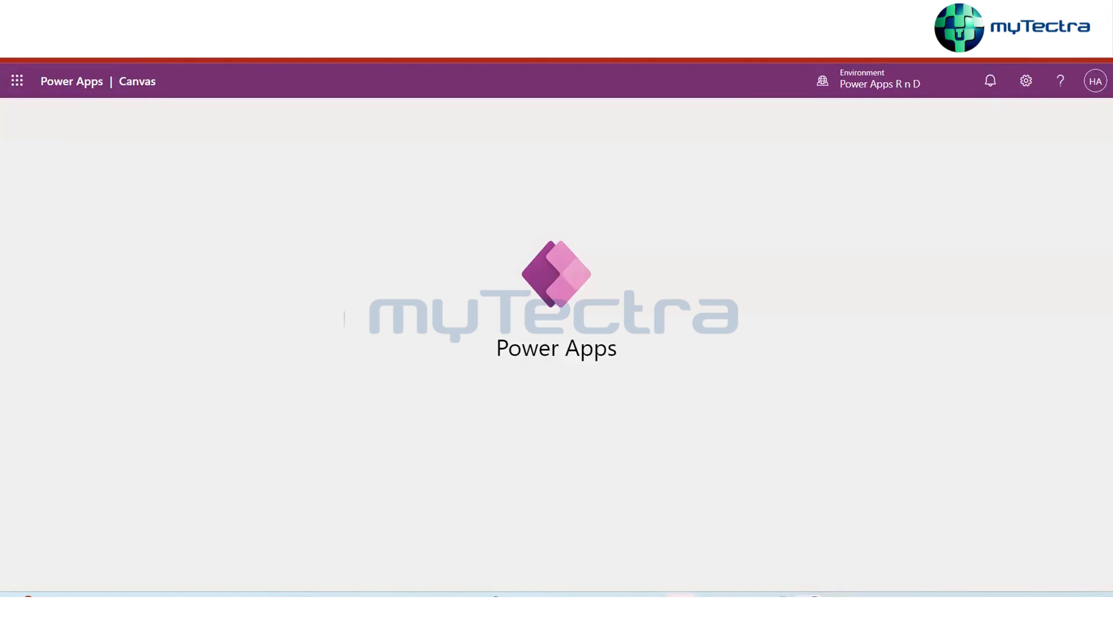
Look up SharePoint in a new browser tab and open the suggested SSWasteReport list
key(ctrl+t)
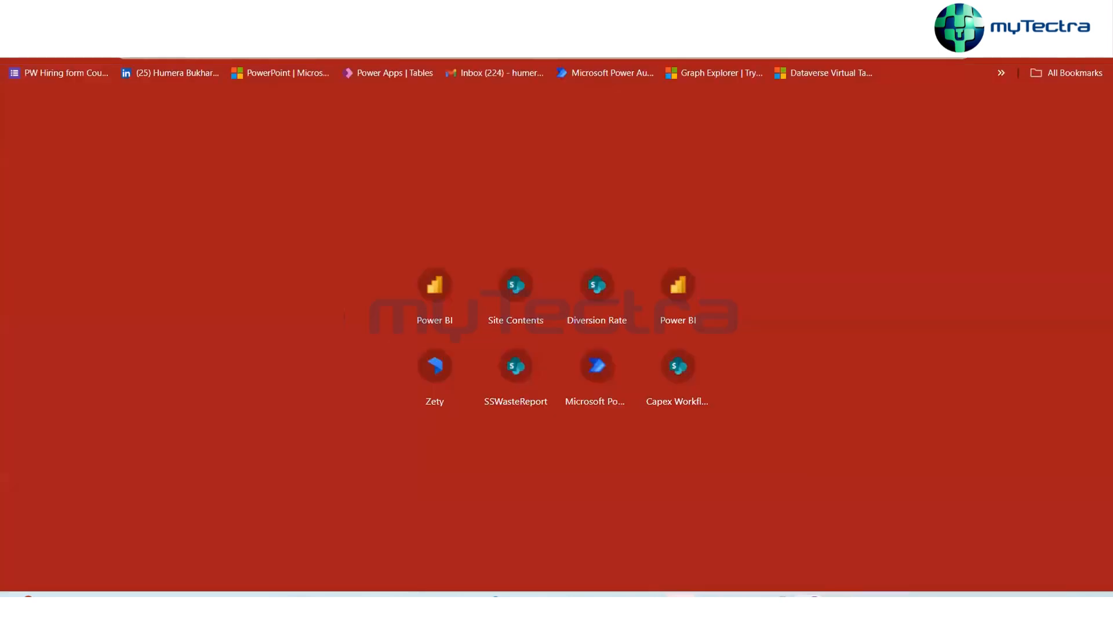
text(S)
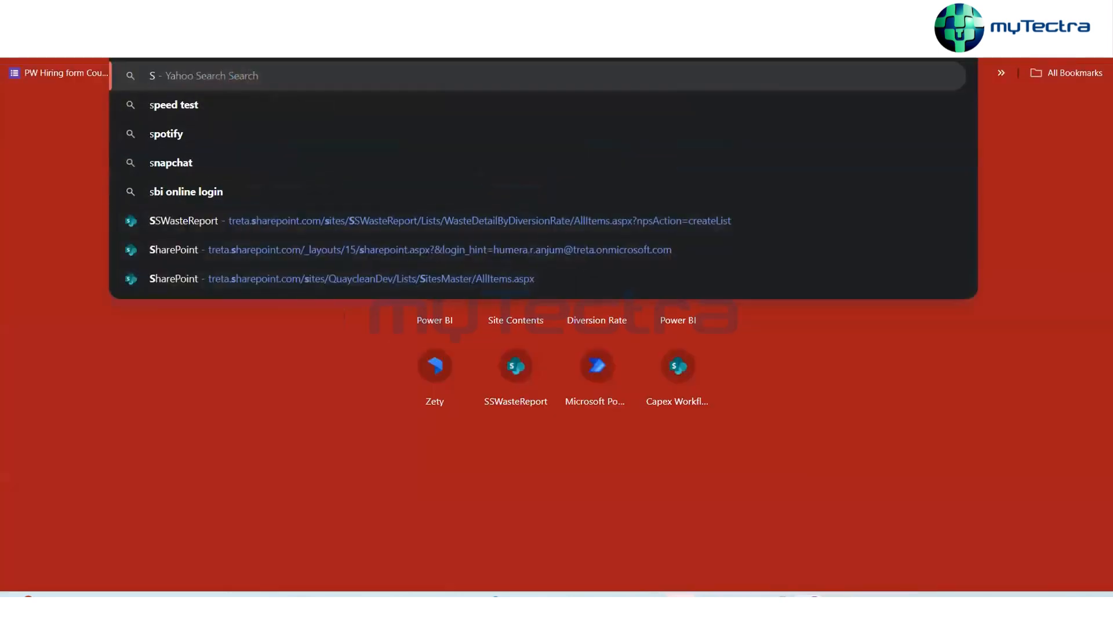
text(harepoint)
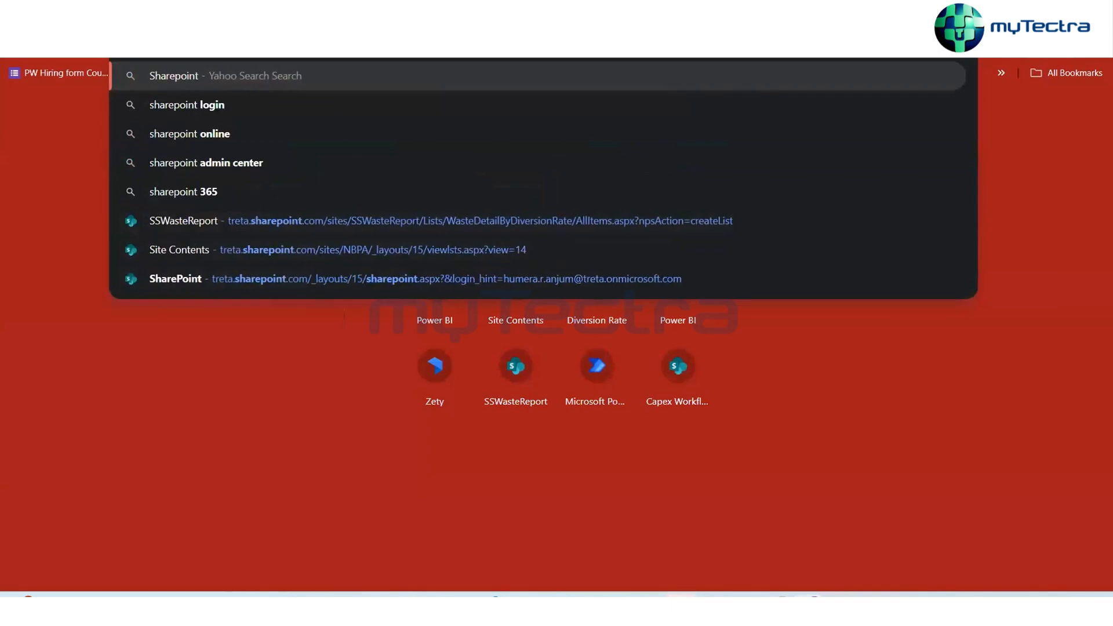
click(274, 221)
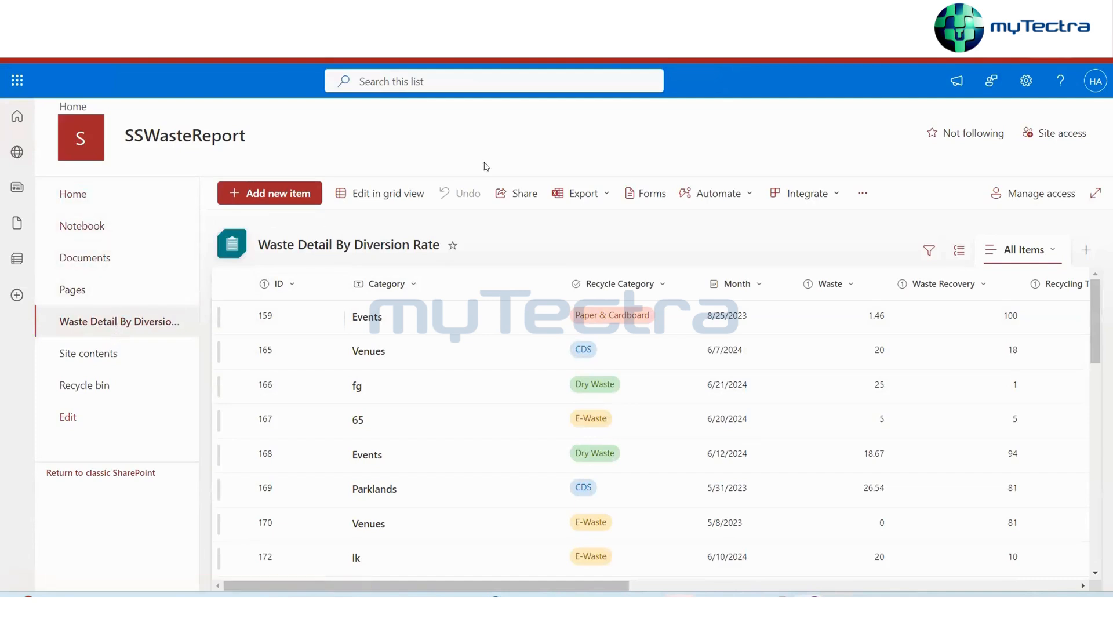
Look through the sites on the SharePoint start page and open the Test list of Test Site1
click(16, 116)
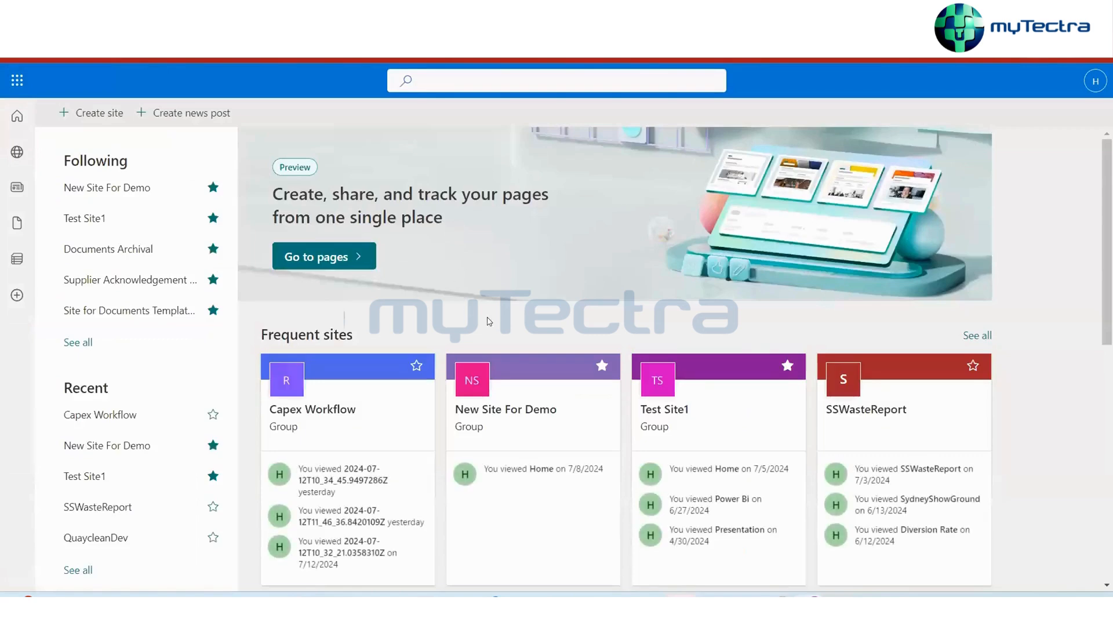
scroll(532, 360, down, 10)
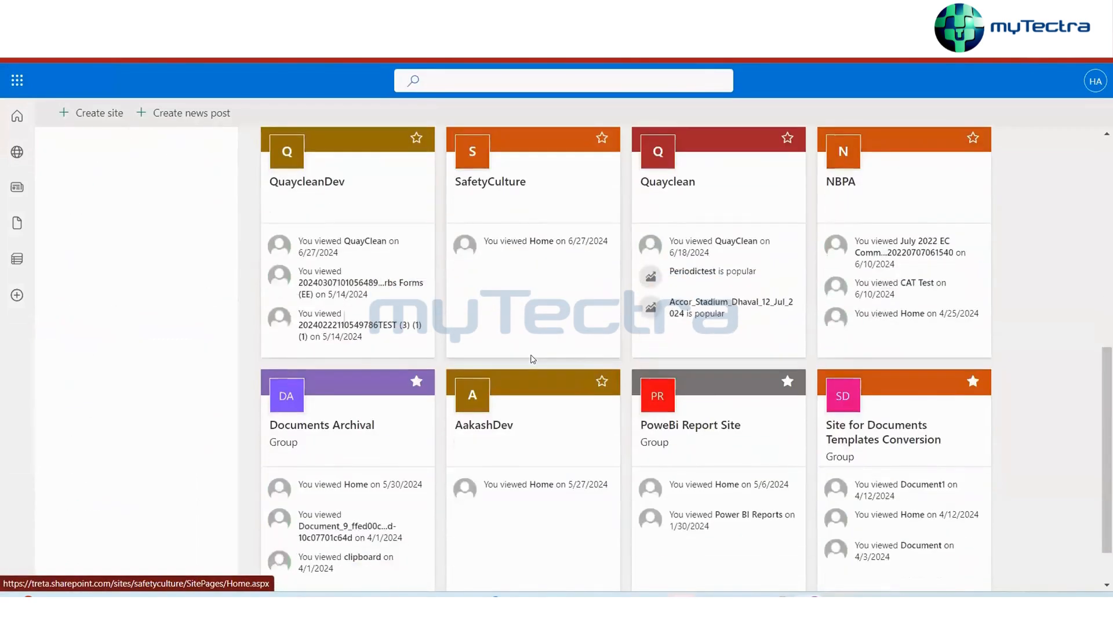
scroll(532, 361, up, 5)
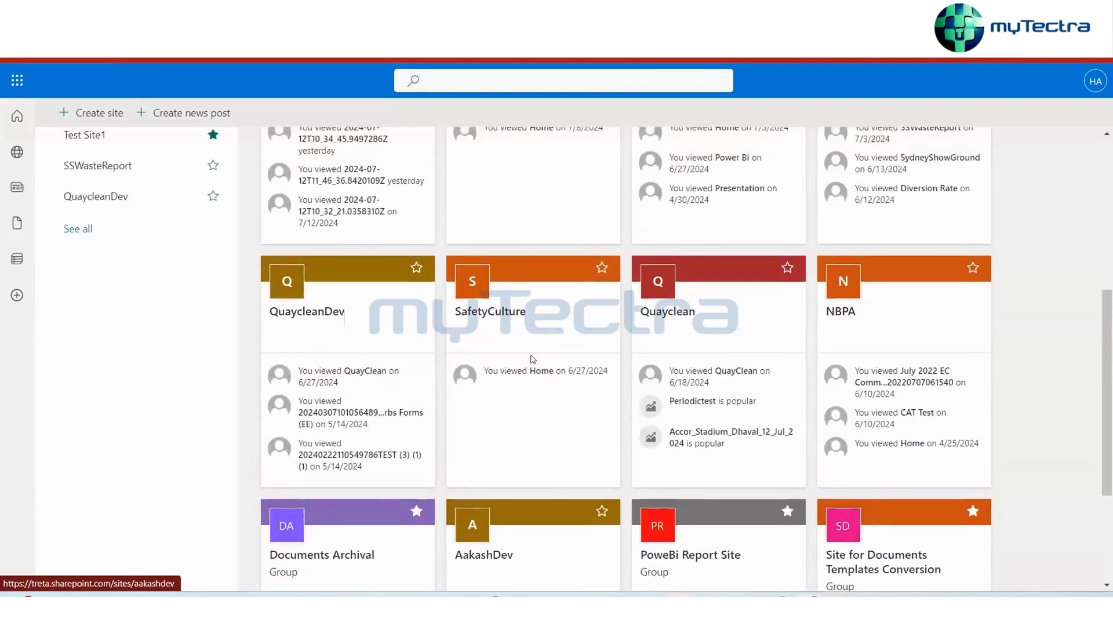
scroll(583, 479, down, 2)
scroll(583, 479, down, 4)
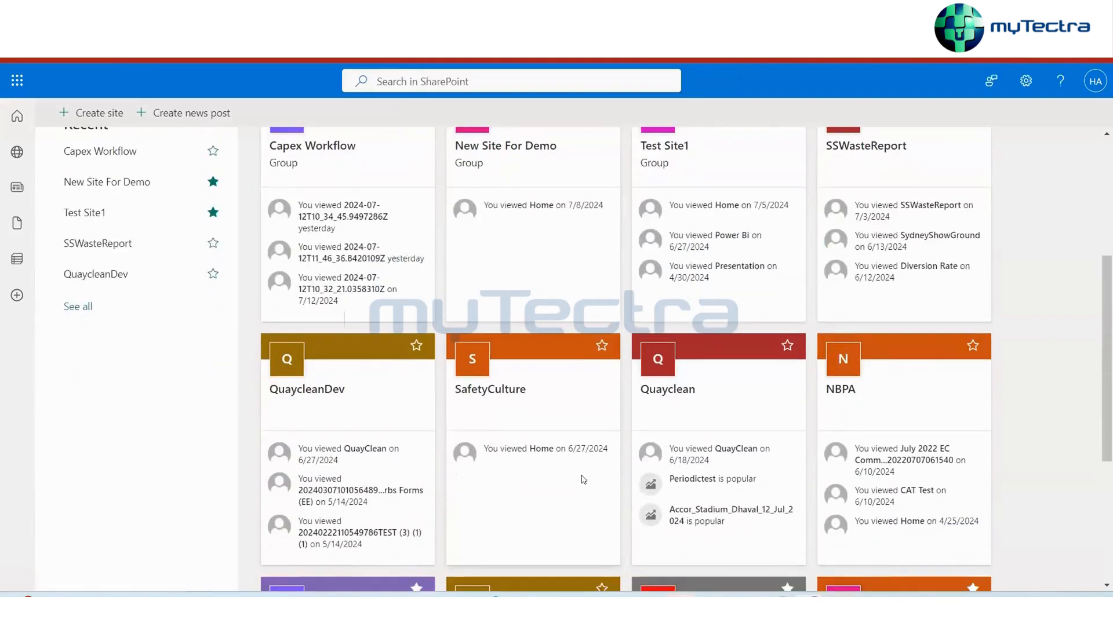
scroll(584, 479, up, 2)
scroll(583, 480, up, 2)
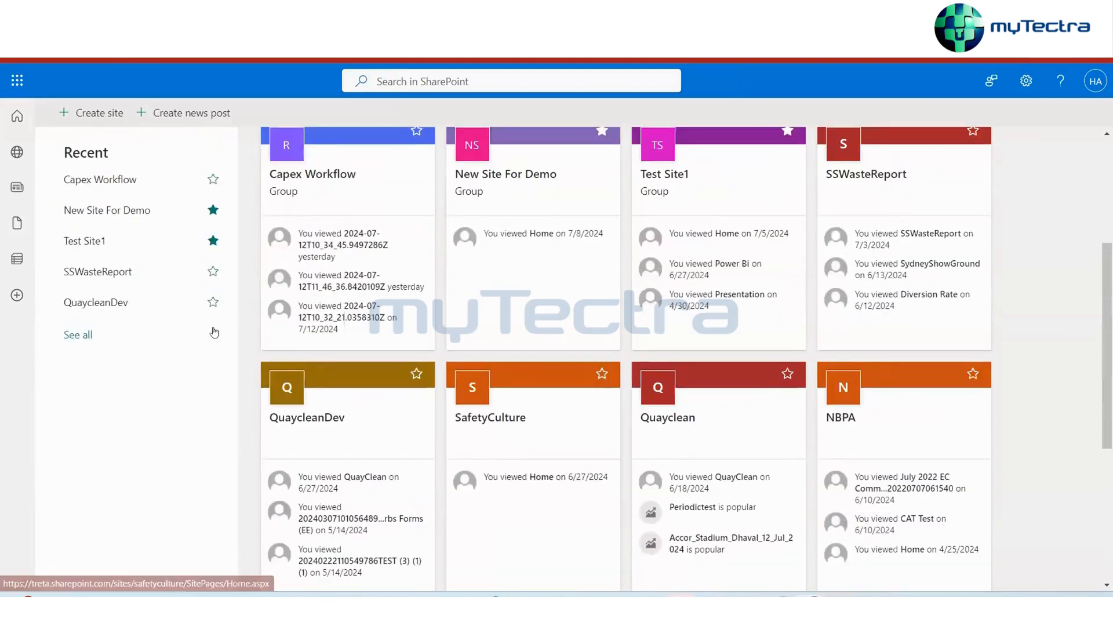
click(107, 242)
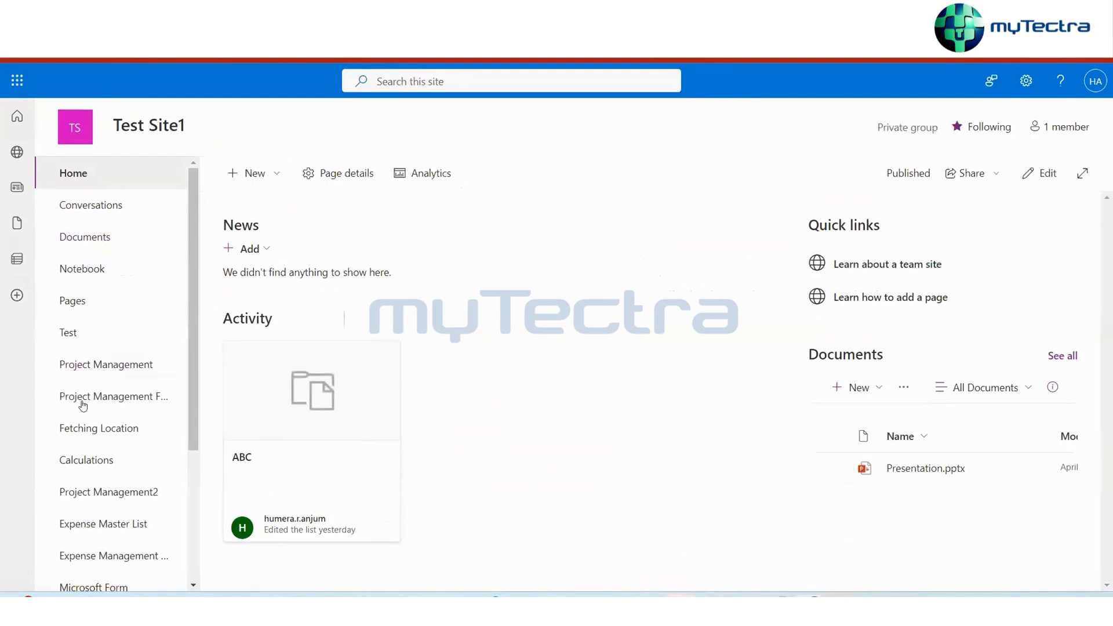
click(74, 340)
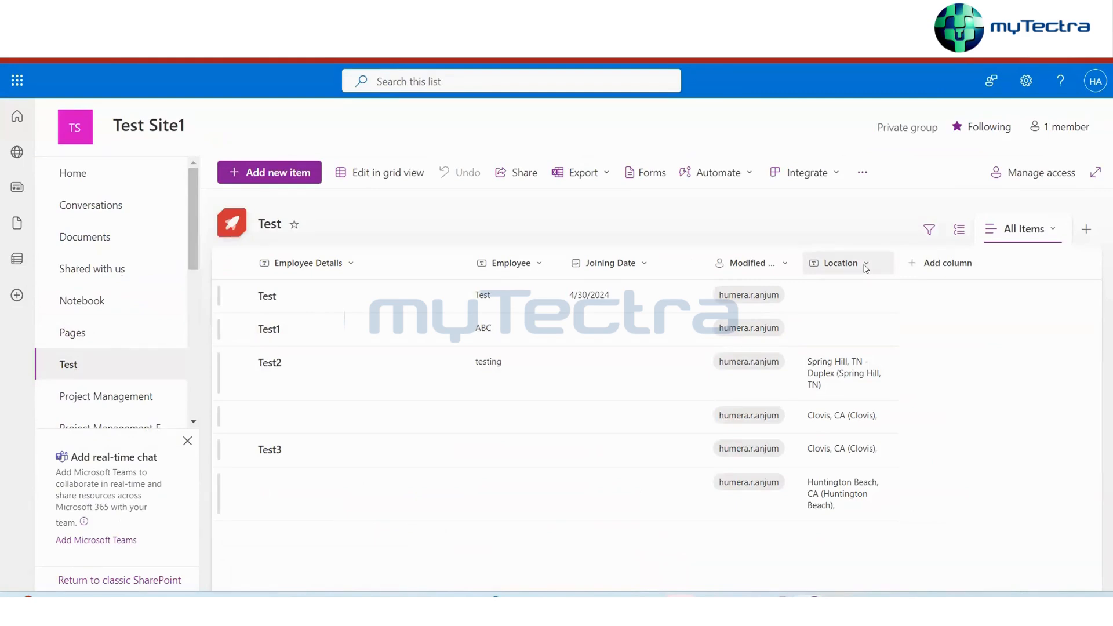
Show the ID column in the Test list's view
click(866, 265)
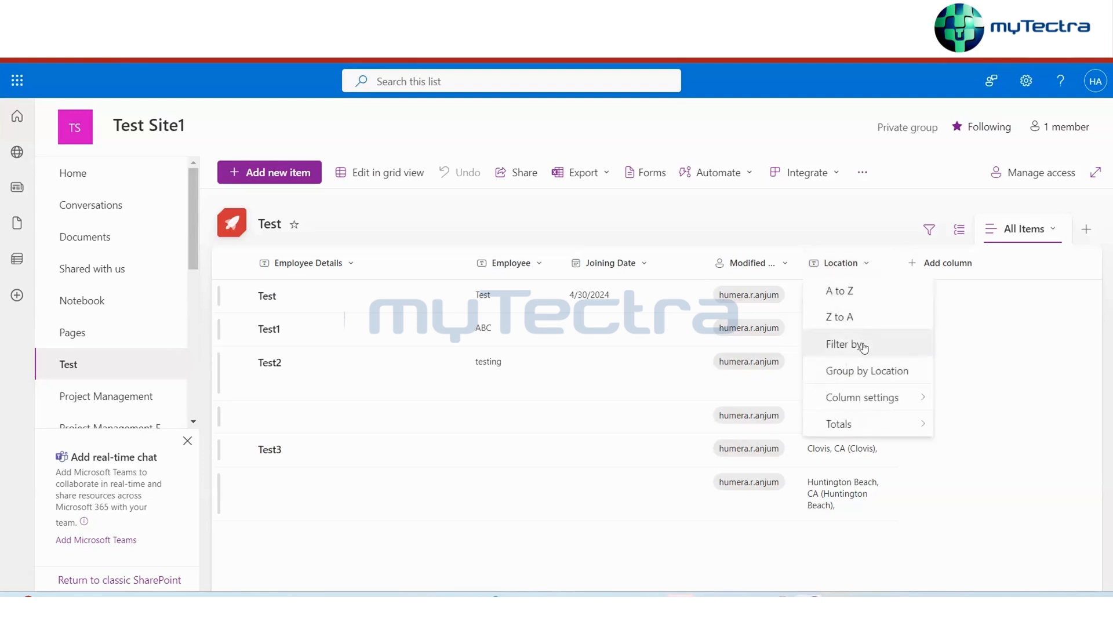
mouse_move(880, 404)
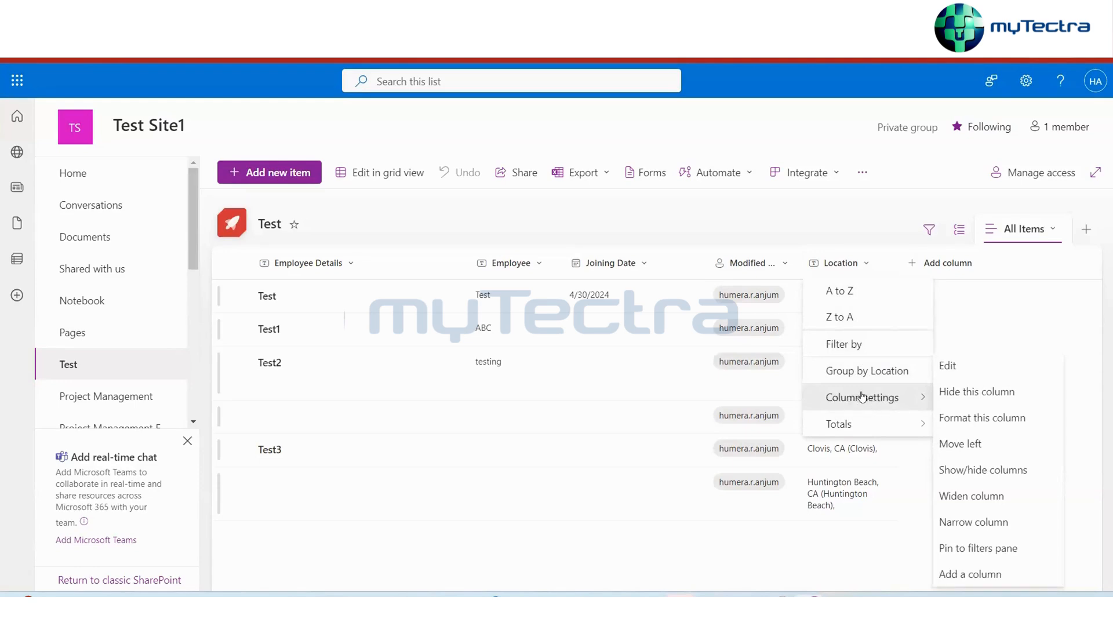
click(968, 470)
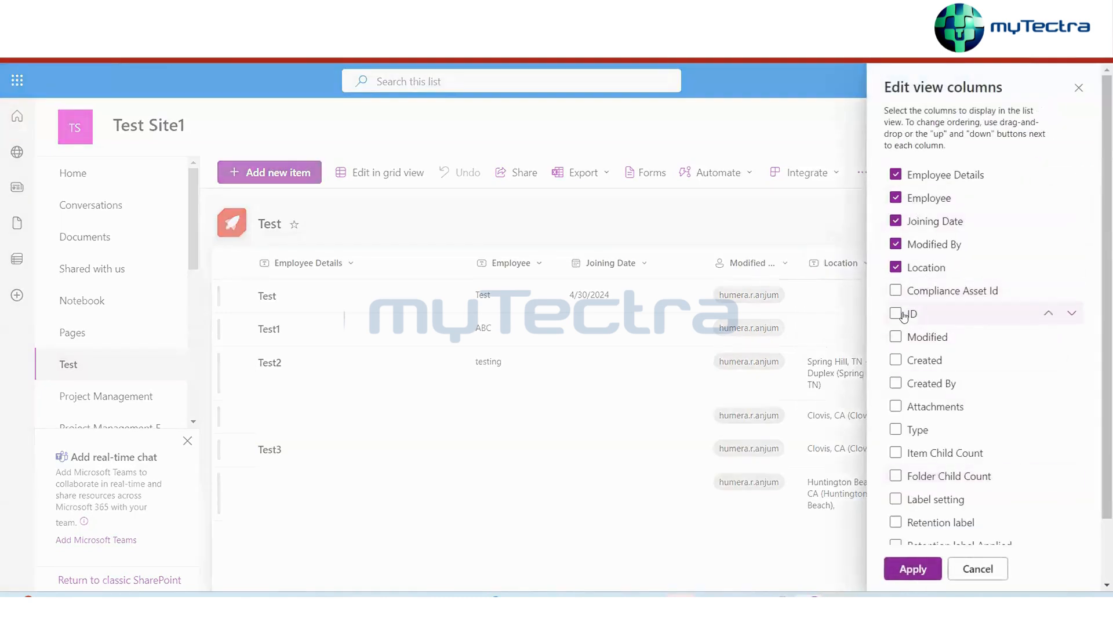
click(896, 314)
click(915, 571)
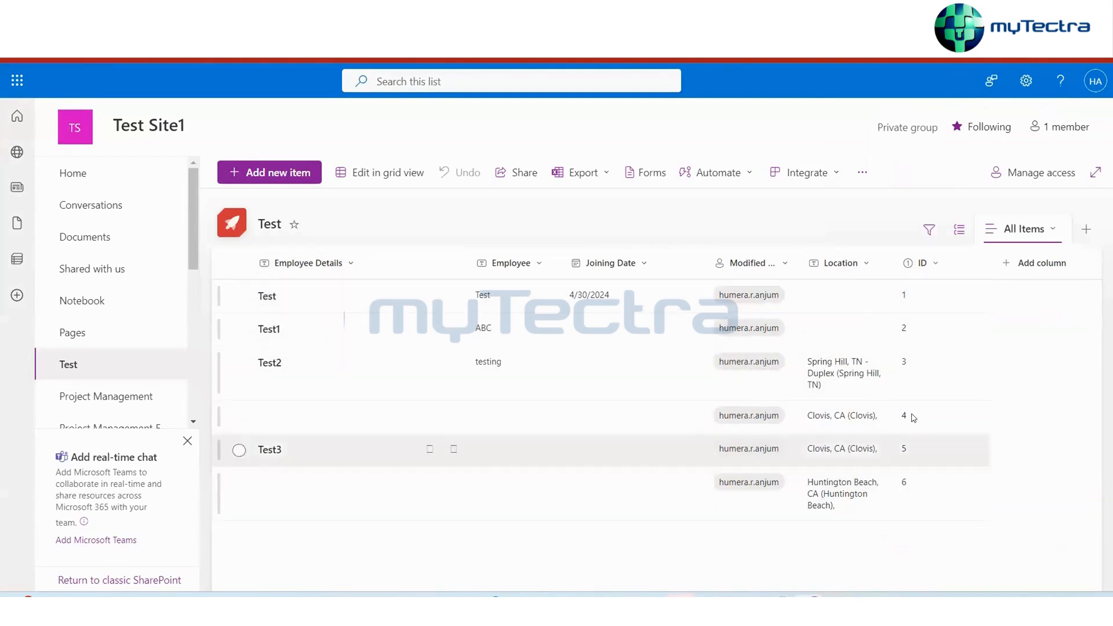
Delete the Test2 item from the Test list
click(239, 363)
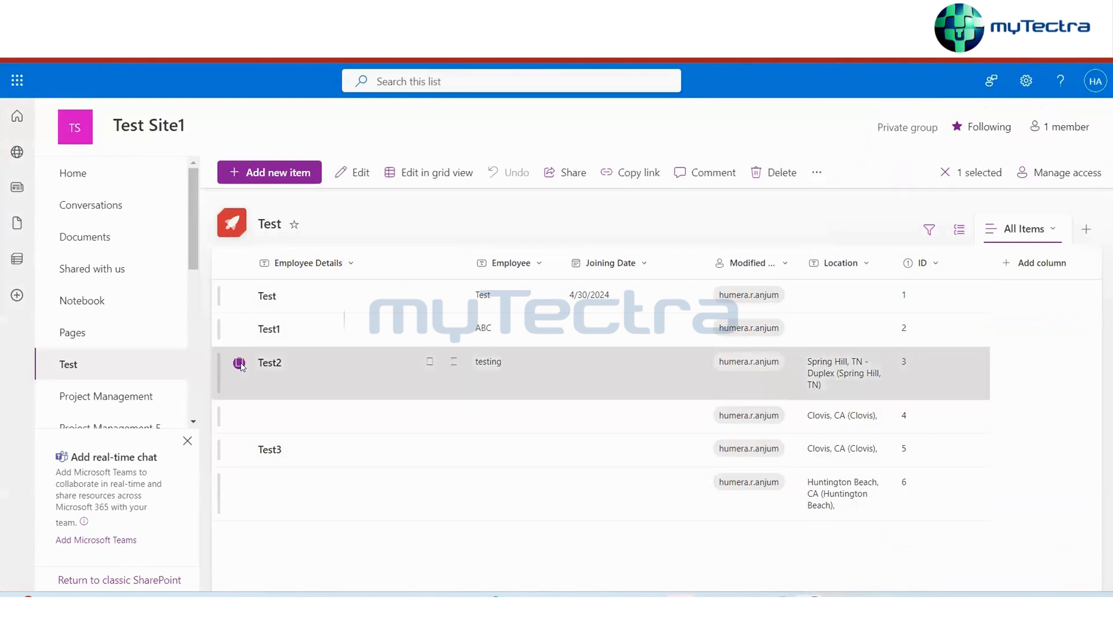
click(771, 169)
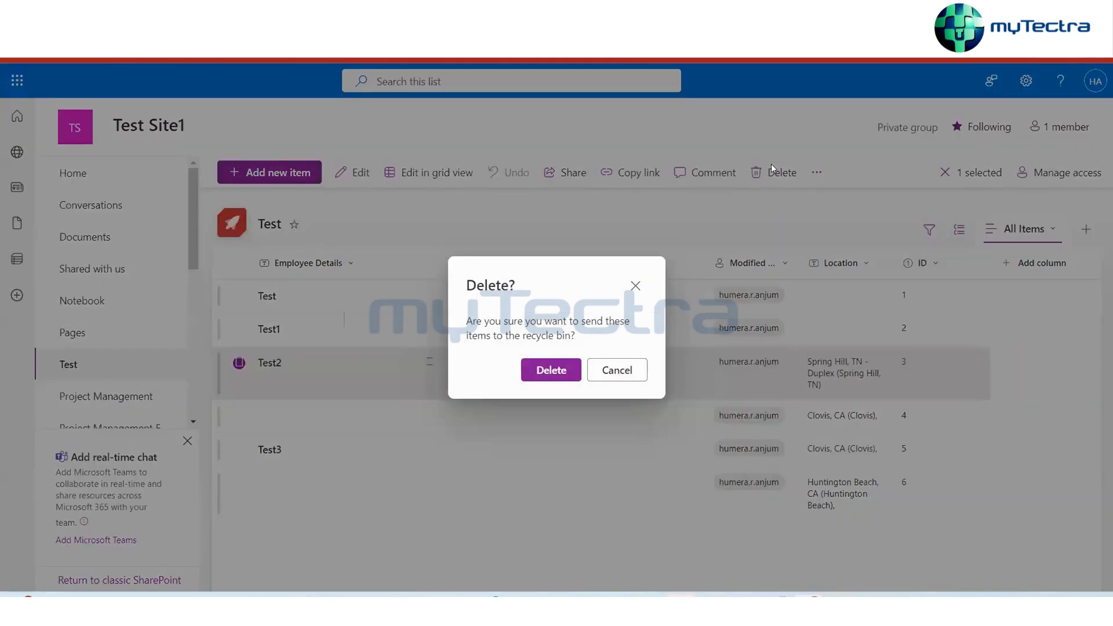
click(546, 369)
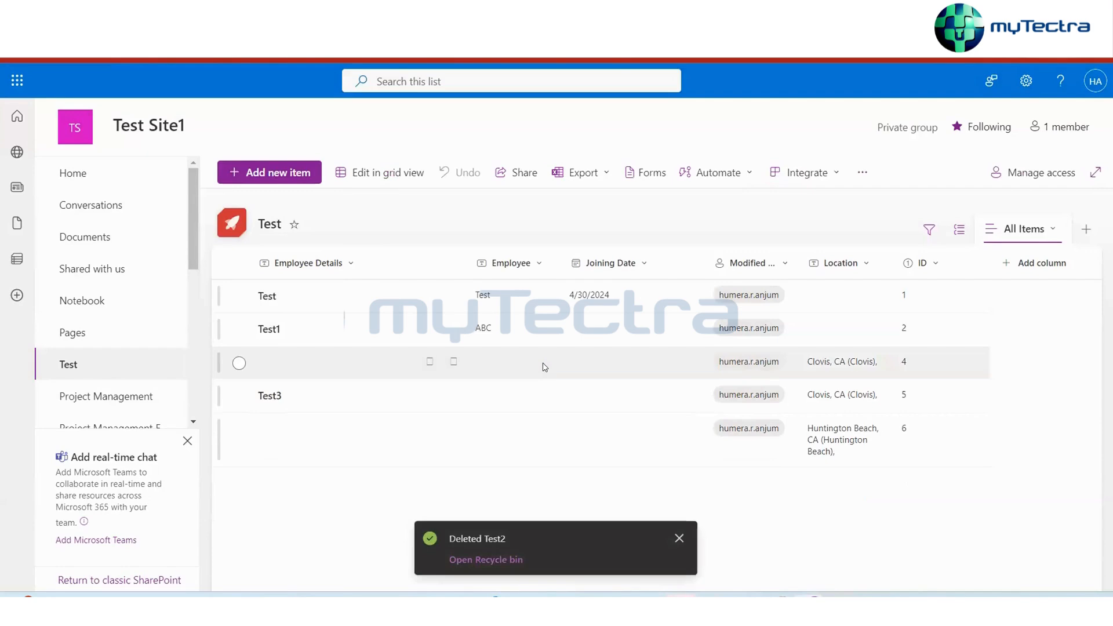
Add an item to the Test list in grid view with "T" as Employee Details, and exit grid view
click(377, 172)
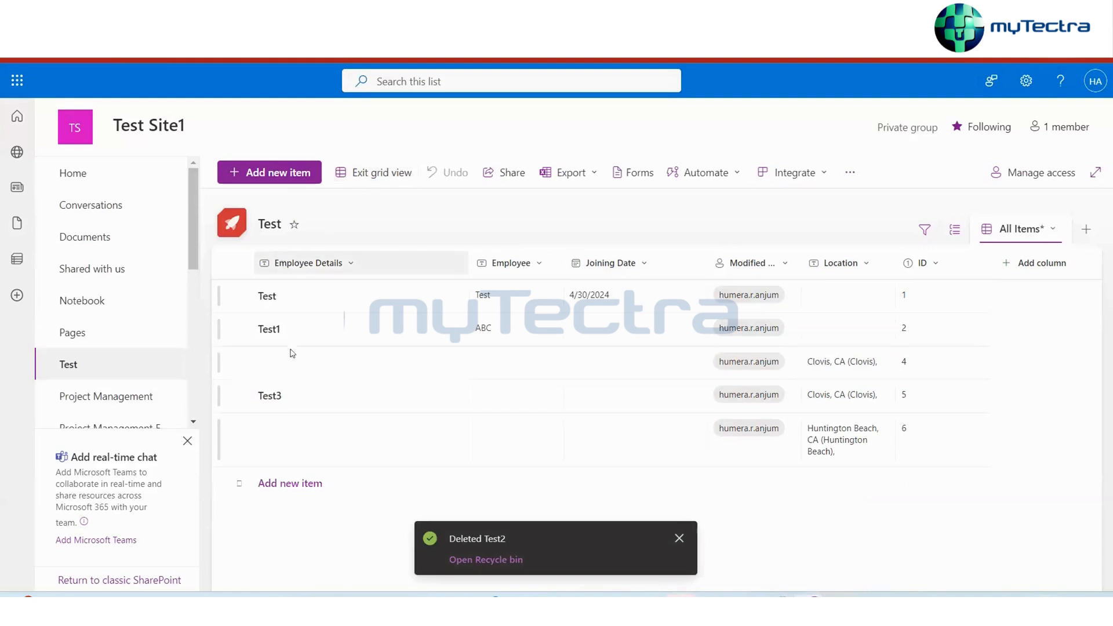
click(294, 480)
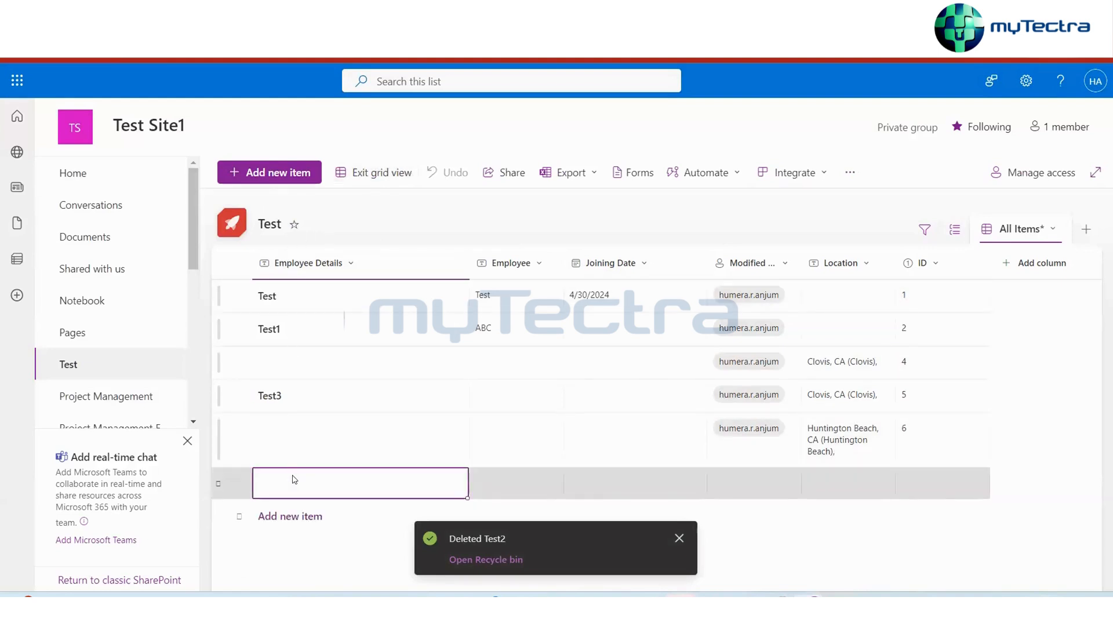
text(Test)
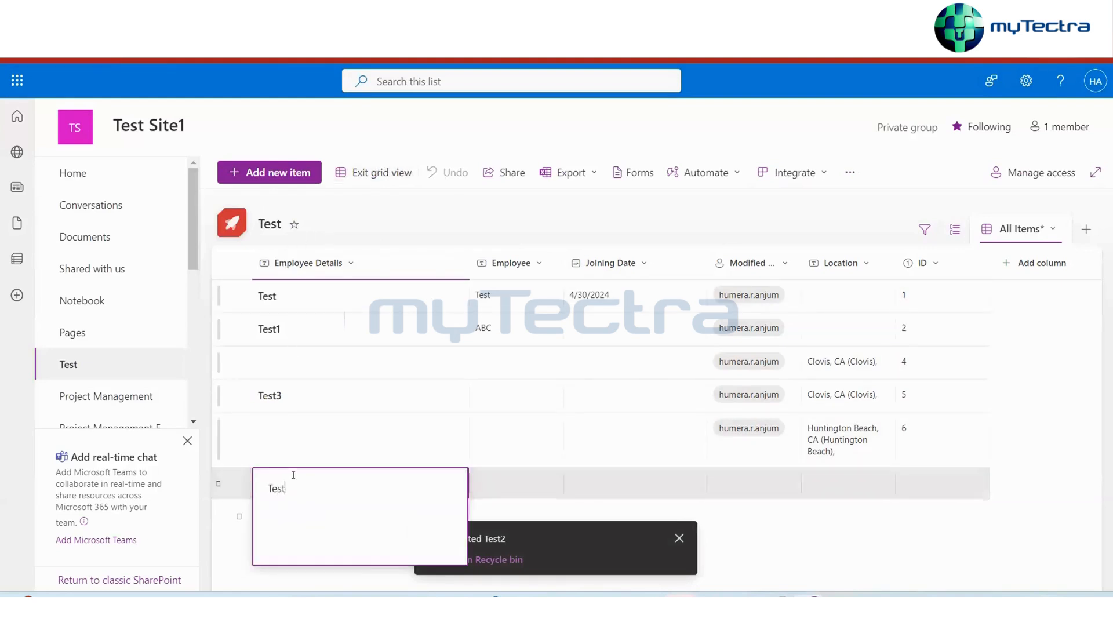
text(...)
click(367, 165)
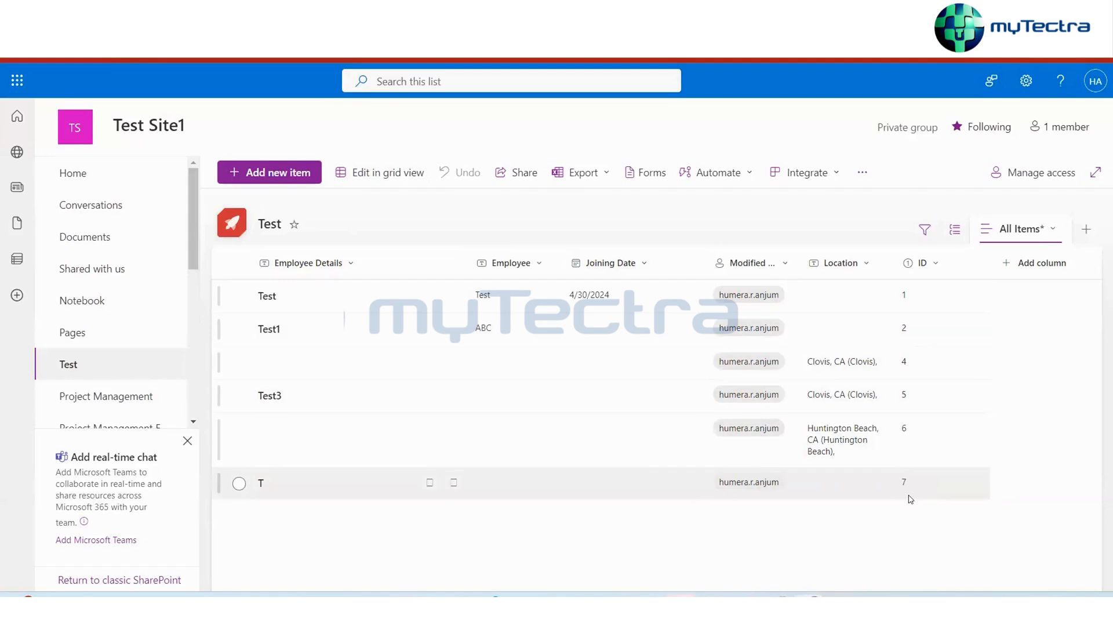
Delete the newly added "T" item from the Test list
click(239, 482)
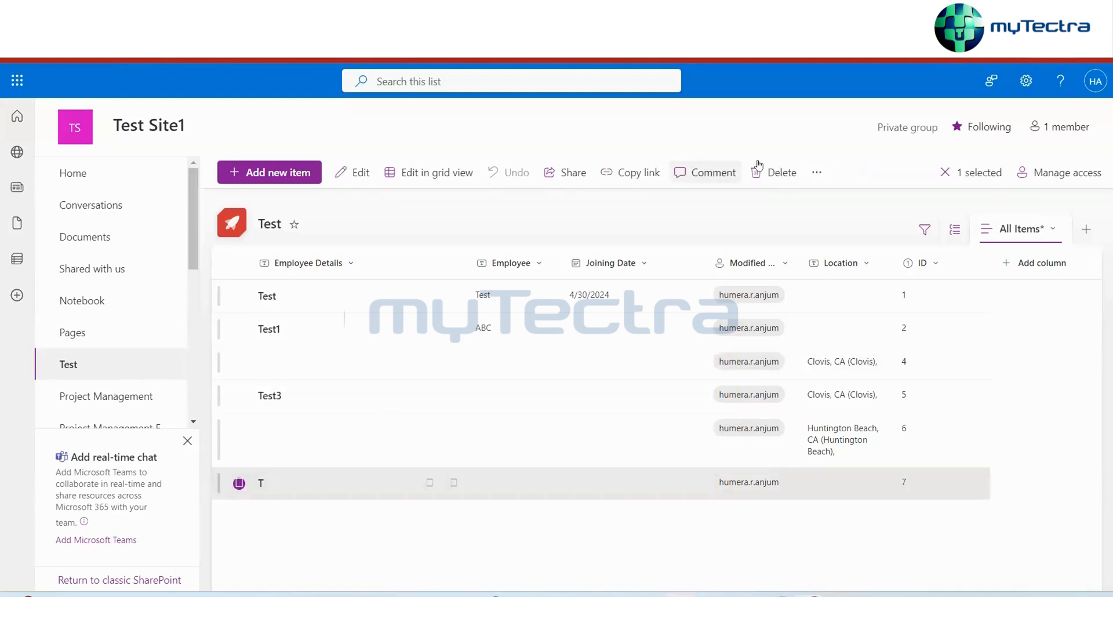
click(779, 173)
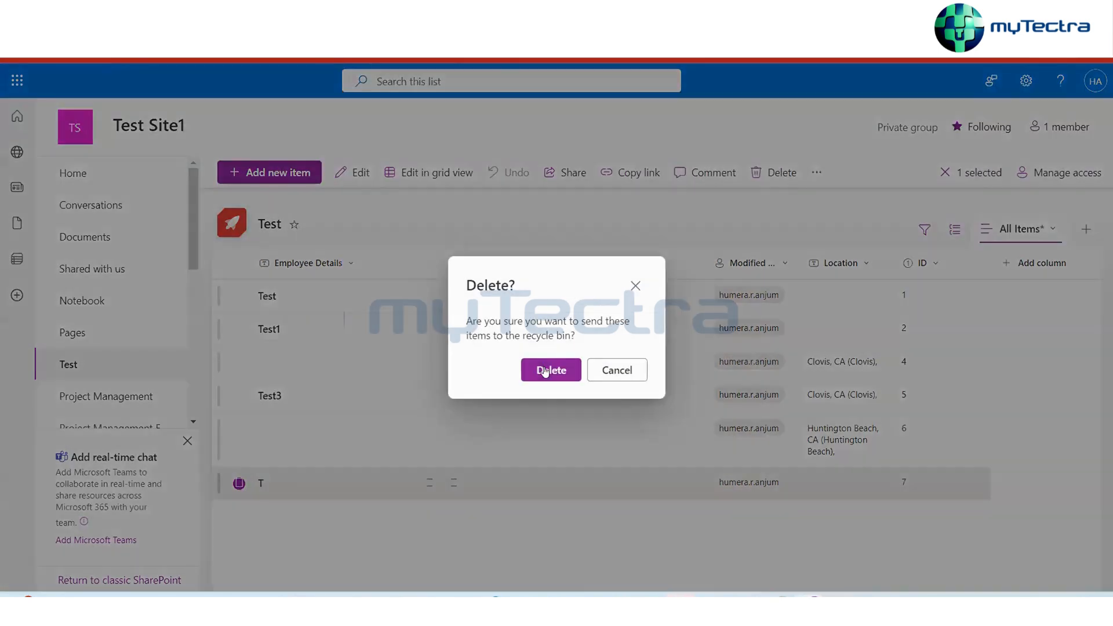
click(545, 370)
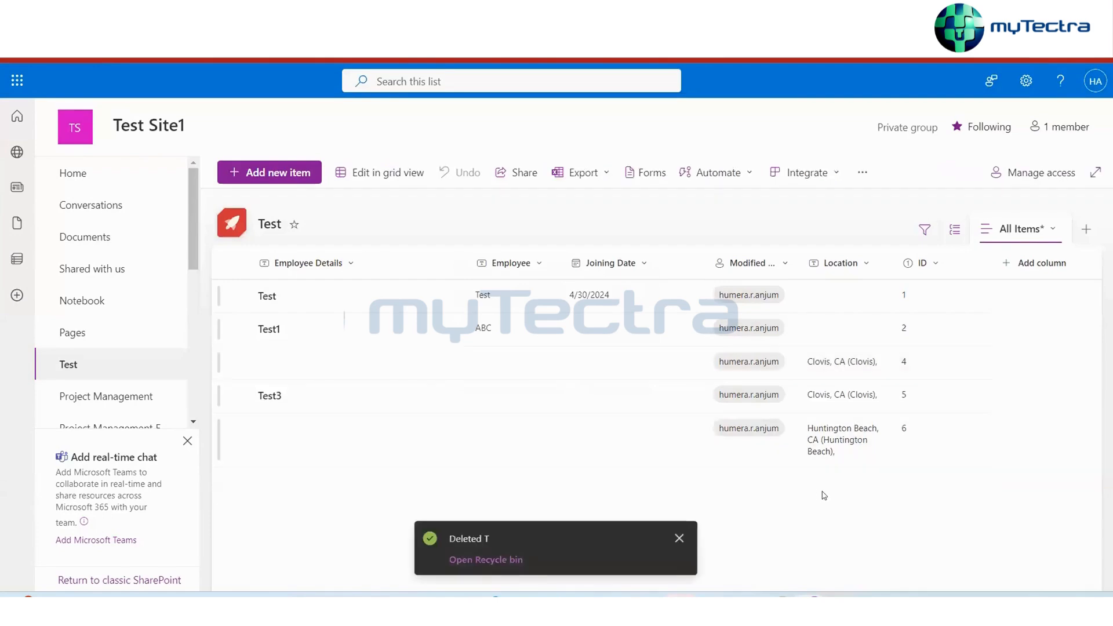
Add an item to the Test list in grid view with "Testing...." as Employee Details, and exit grid view
click(371, 168)
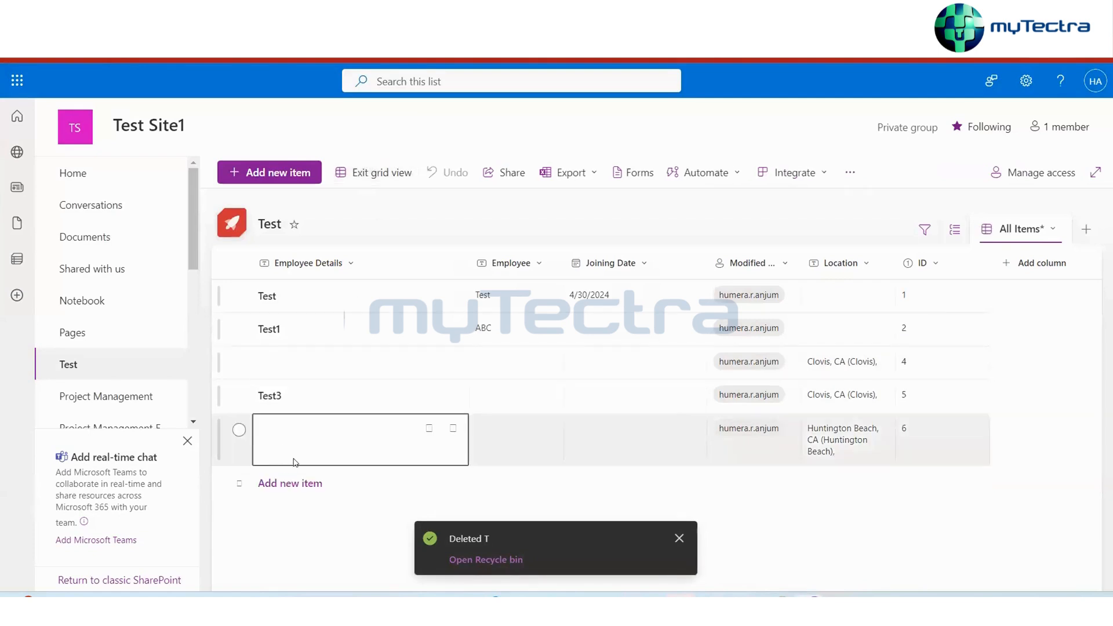
click(295, 480)
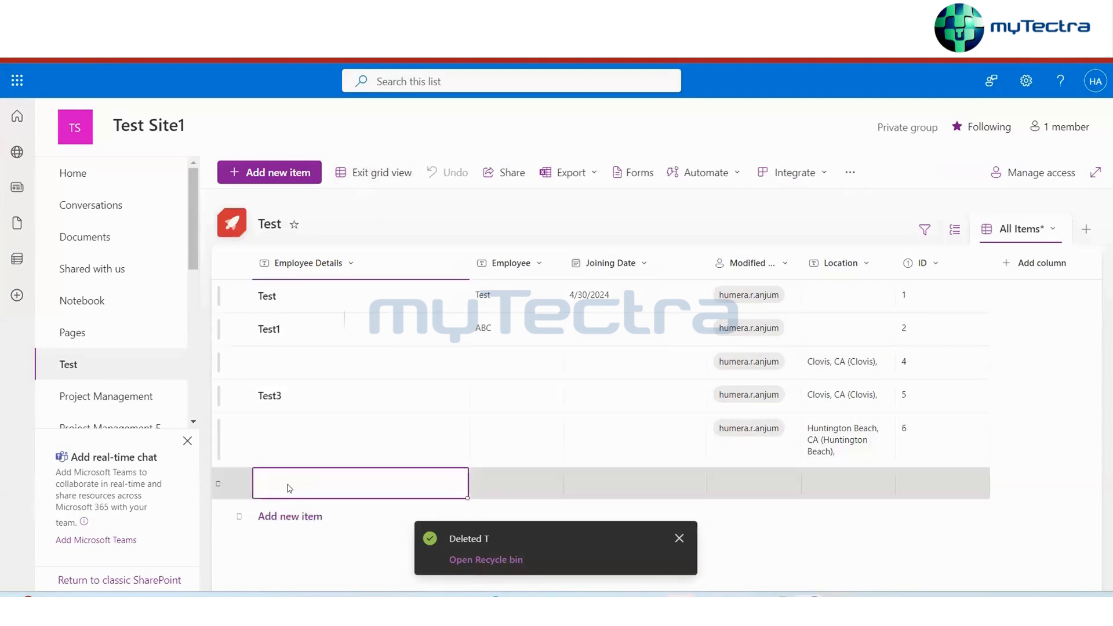
text(Testin)
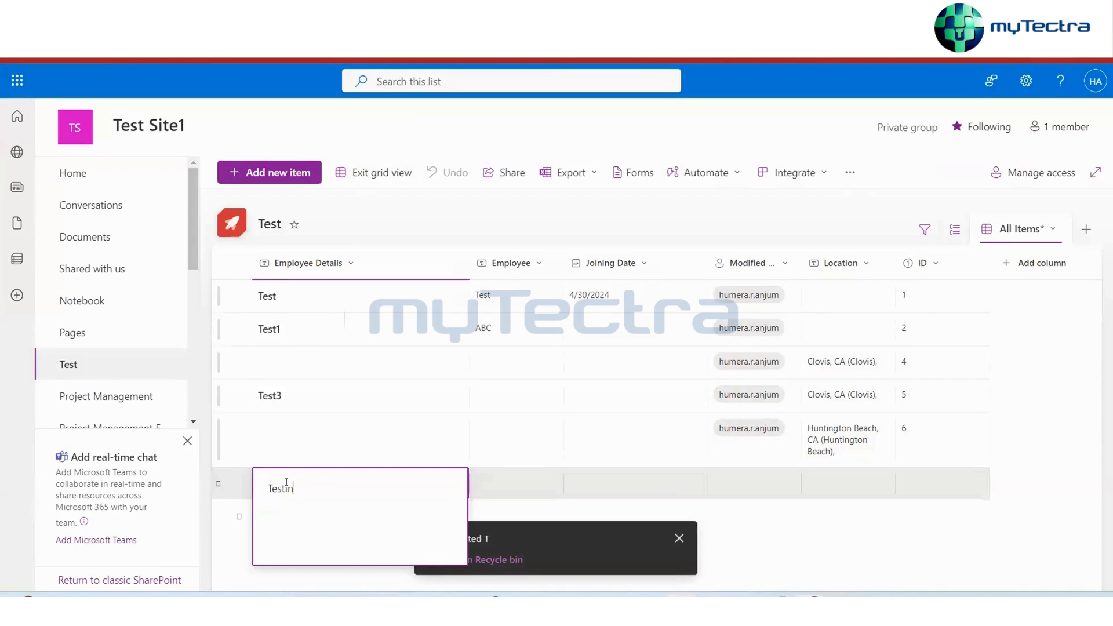
text(g....)
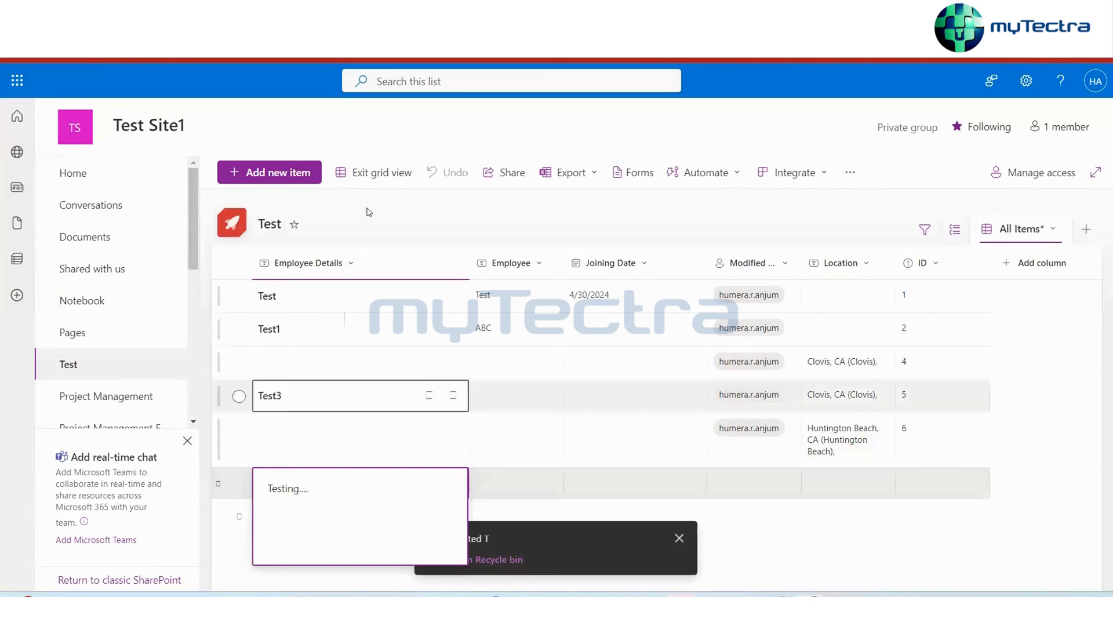
click(383, 217)
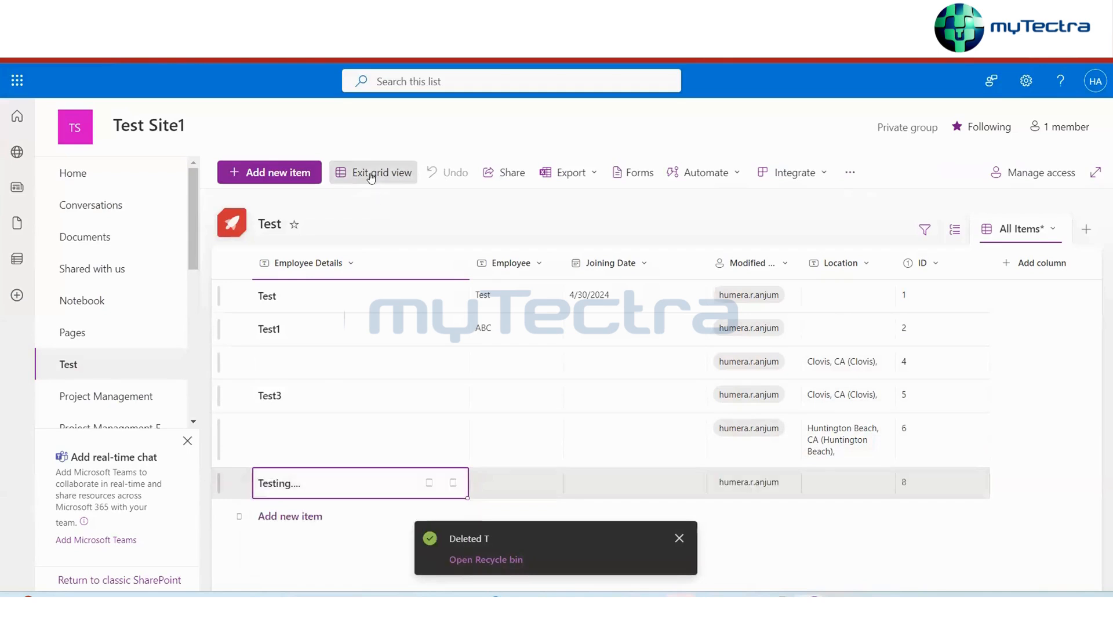
click(359, 172)
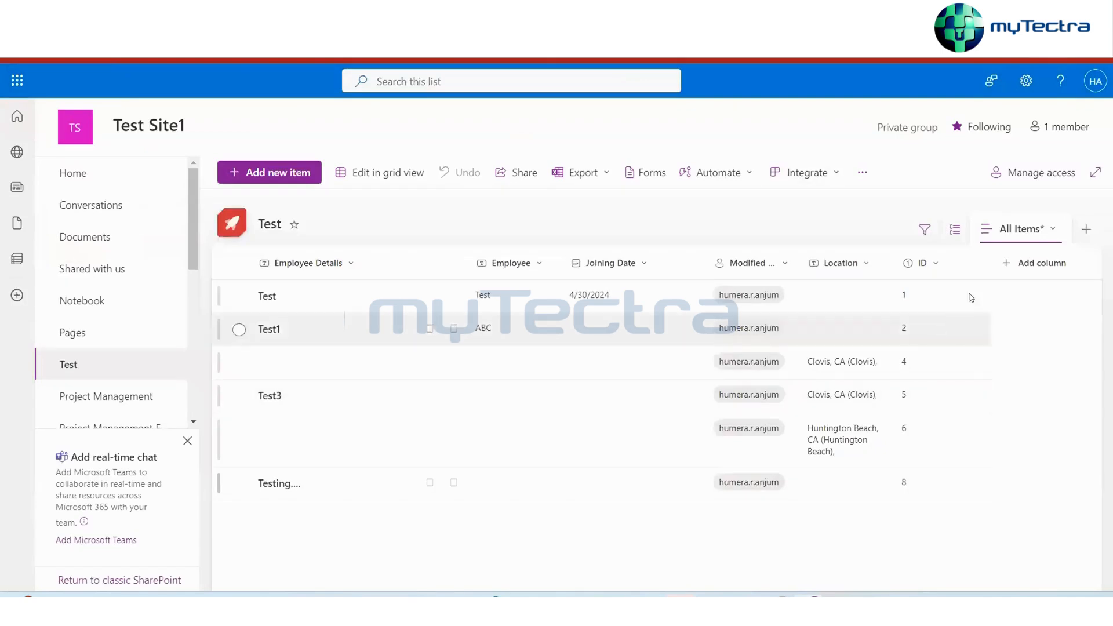
Review the column types available for the Test list and open the creation form for a Number column
click(1027, 264)
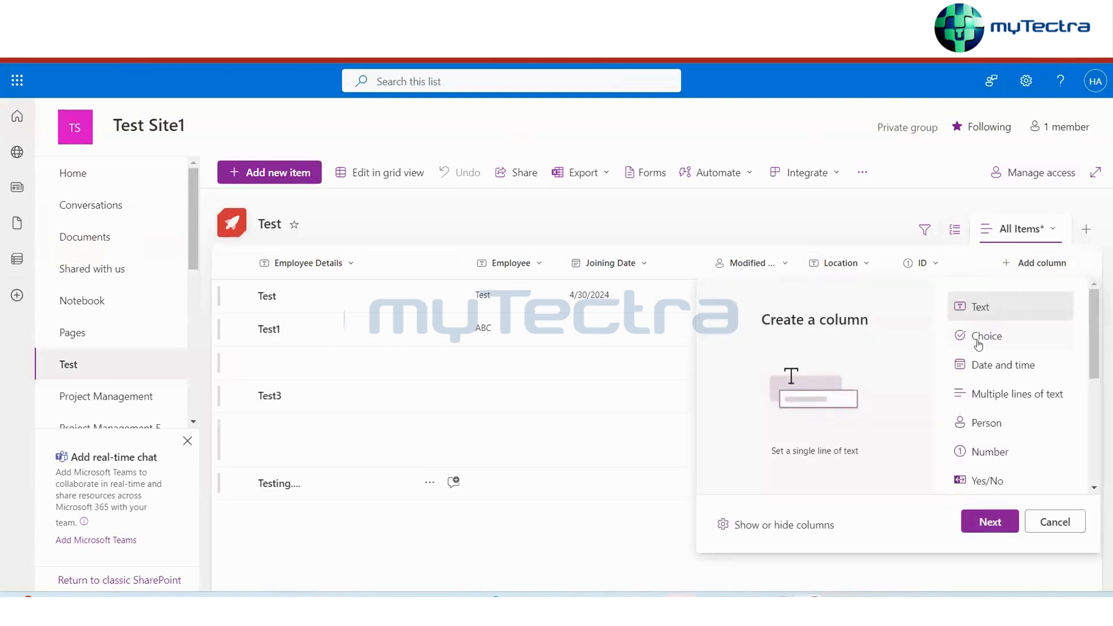
scroll(983, 449, down, 5)
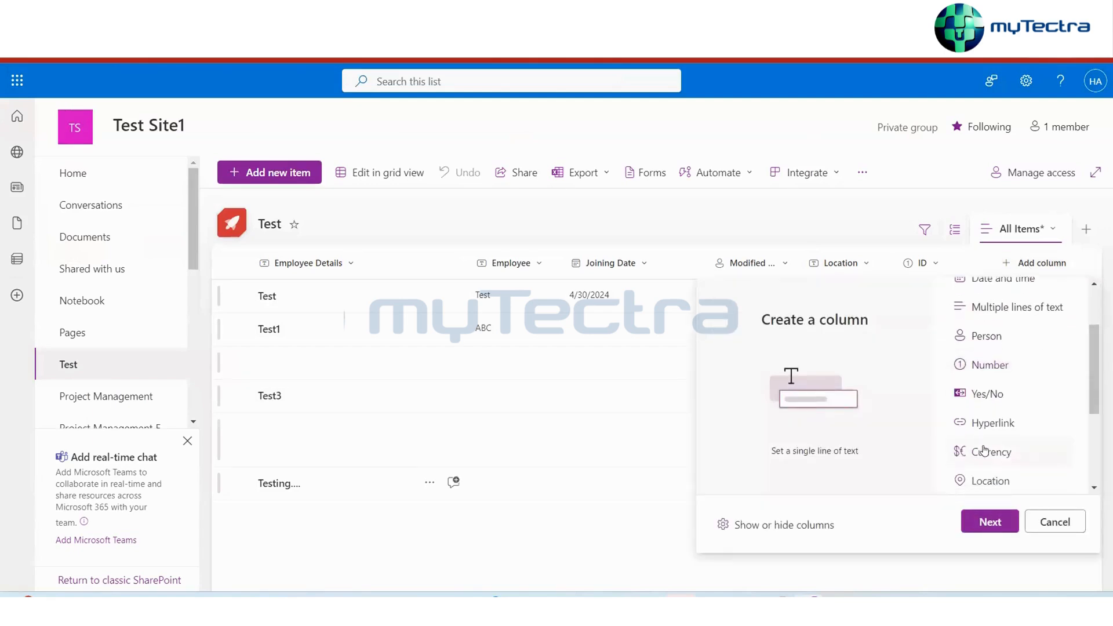
scroll(984, 449, down, 1)
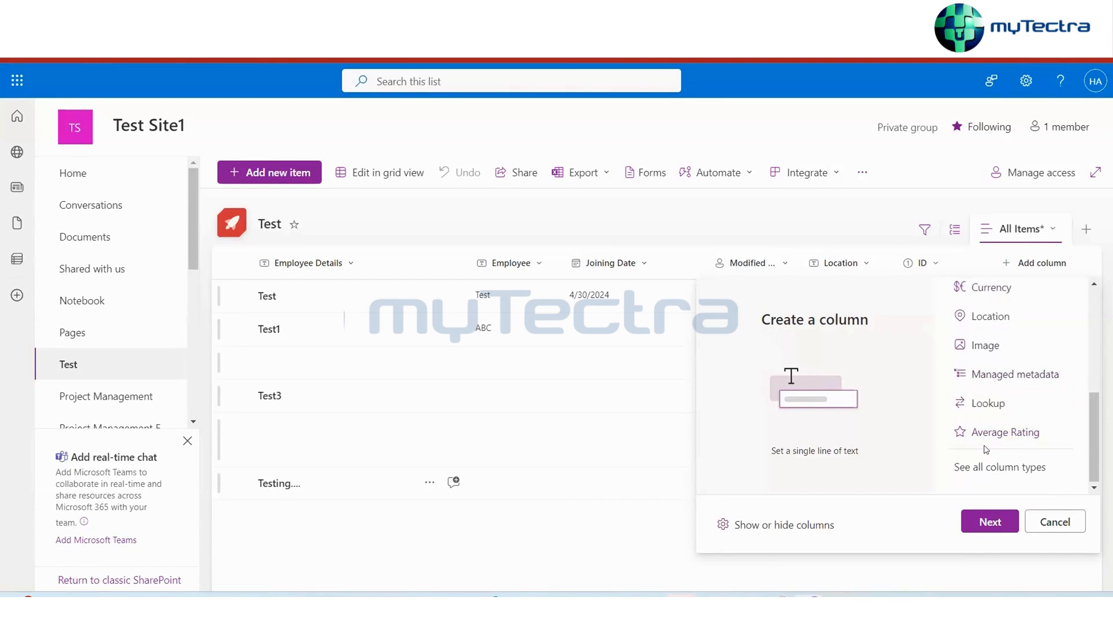
scroll(1000, 385, up, 4)
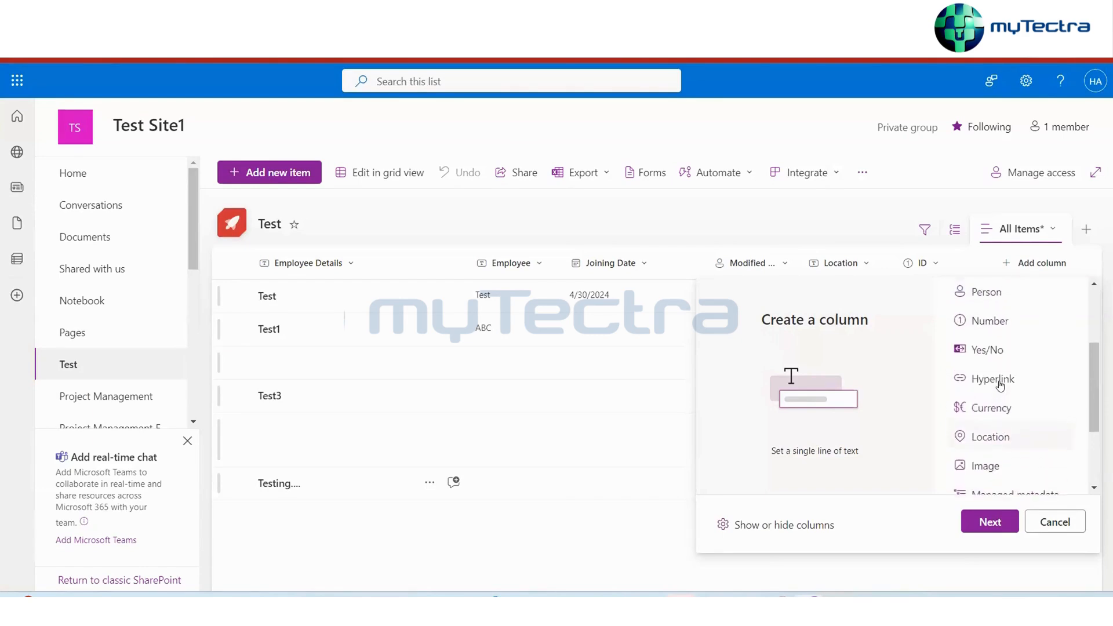
scroll(1000, 385, up, 2)
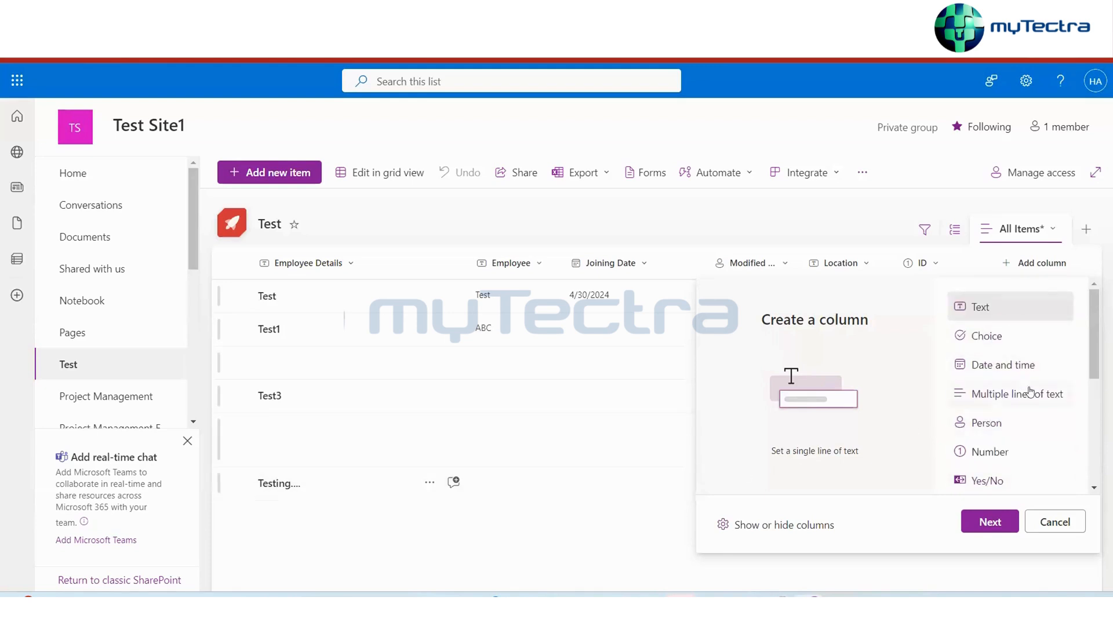
scroll(1001, 428, down, 3)
scroll(1002, 427, down, 1)
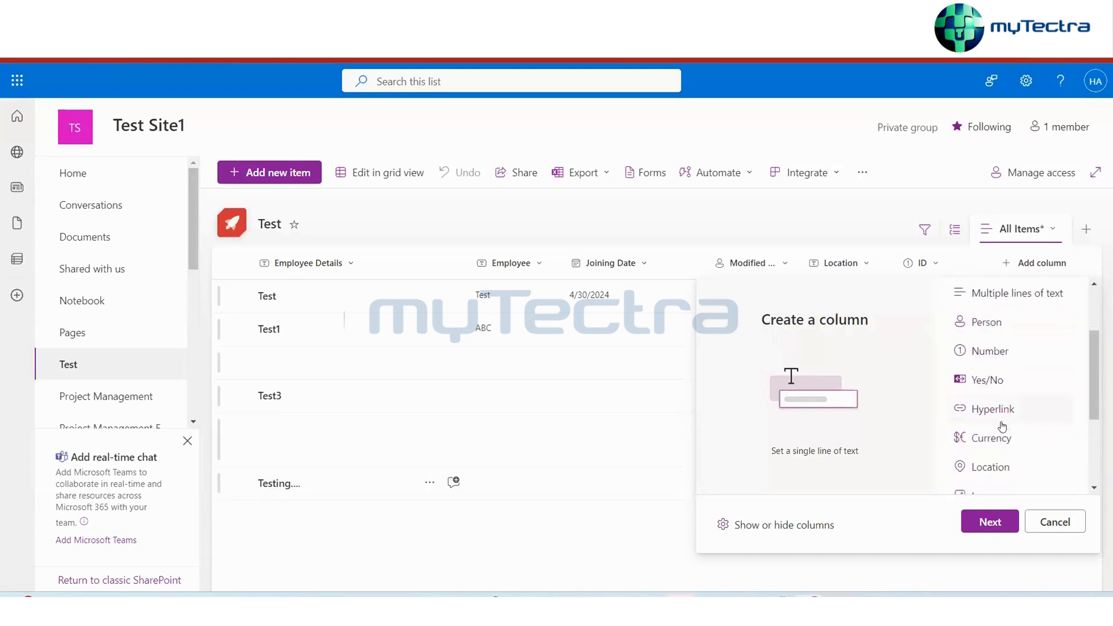
click(979, 355)
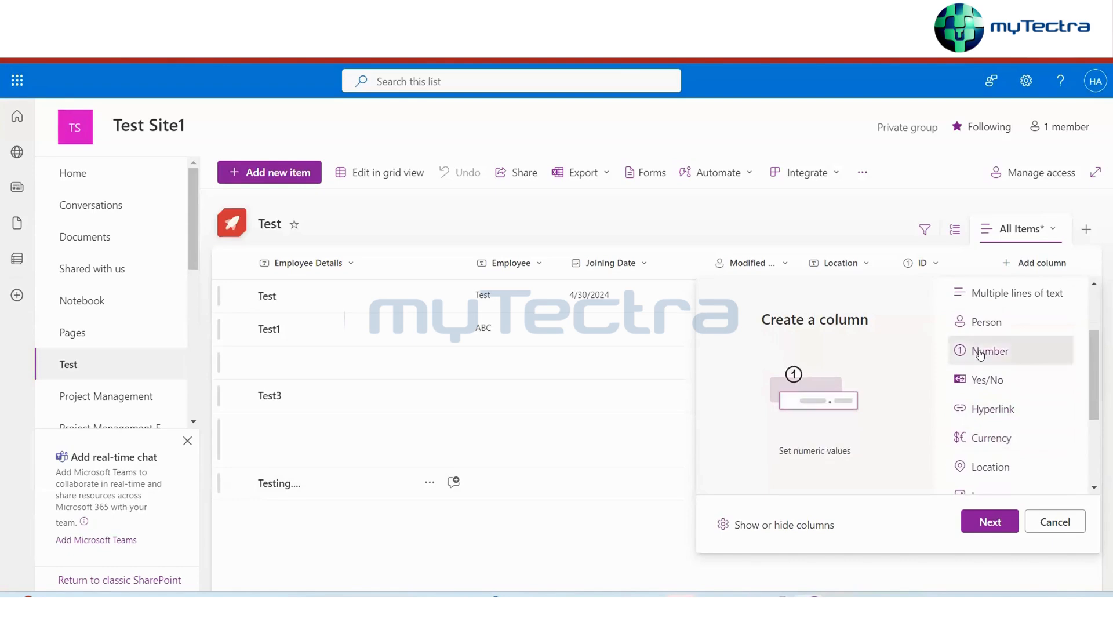
click(983, 524)
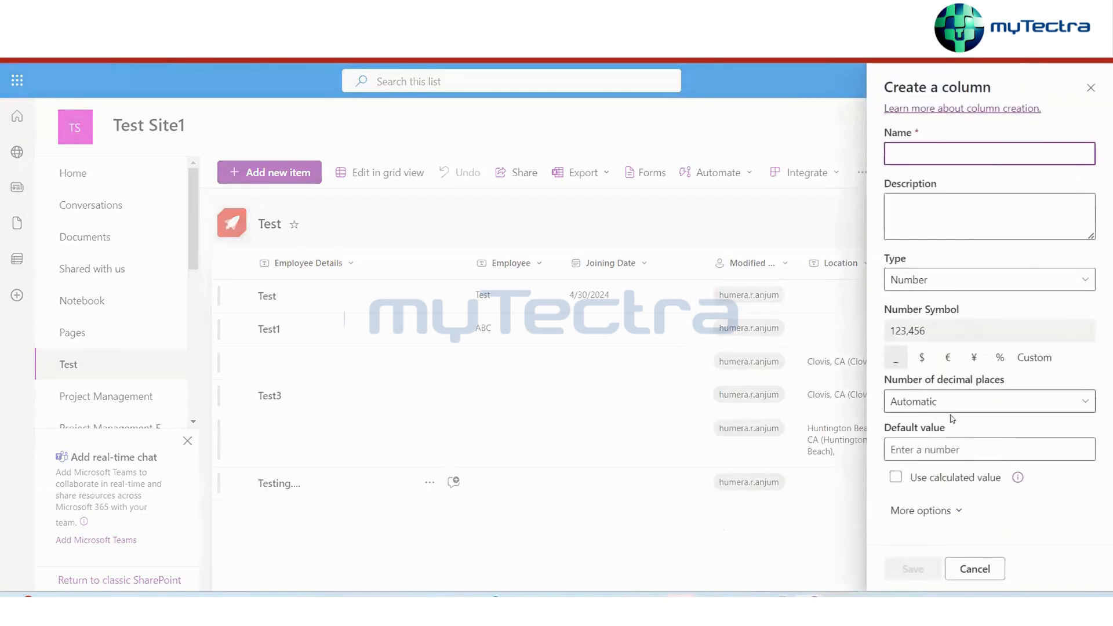
Examine the Number column's type choices, custom symbol and additional options, and close the form without saving
click(1083, 281)
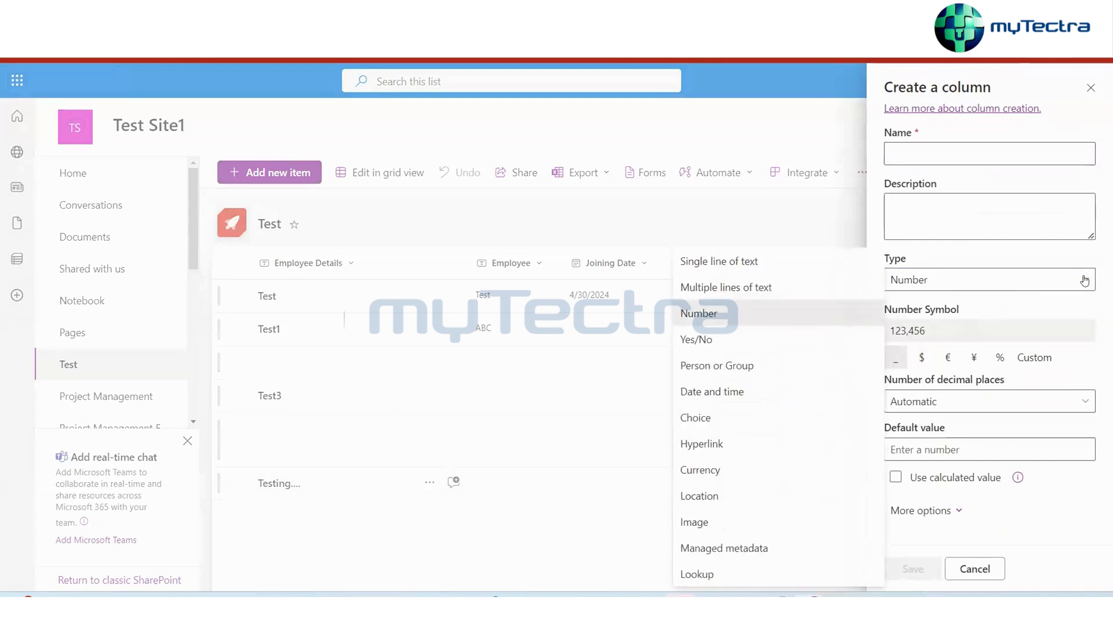
click(1083, 281)
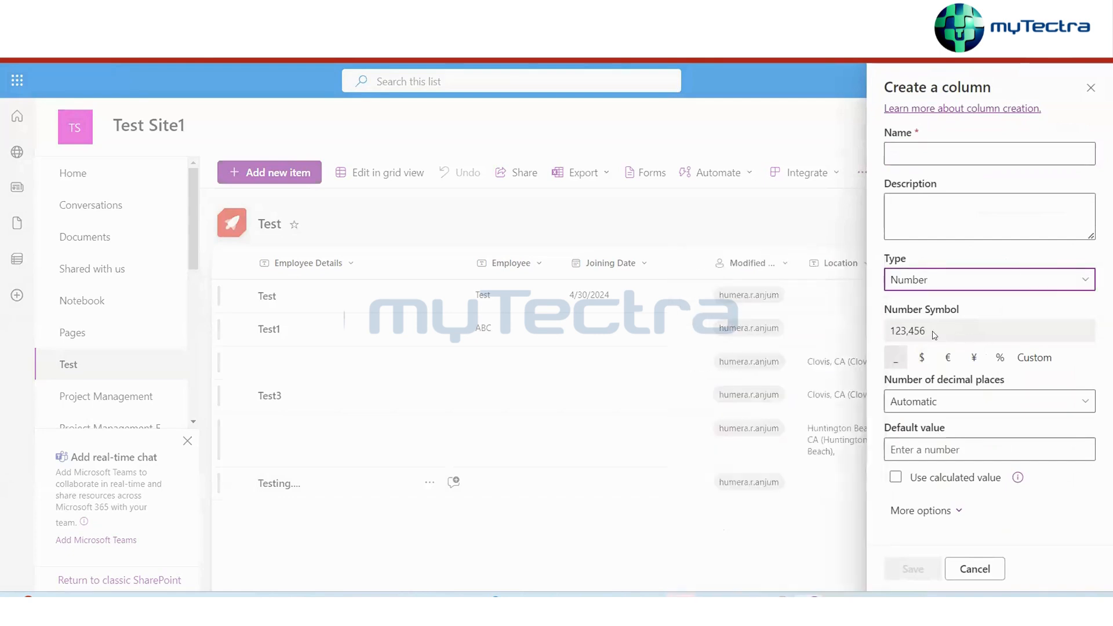
click(1029, 359)
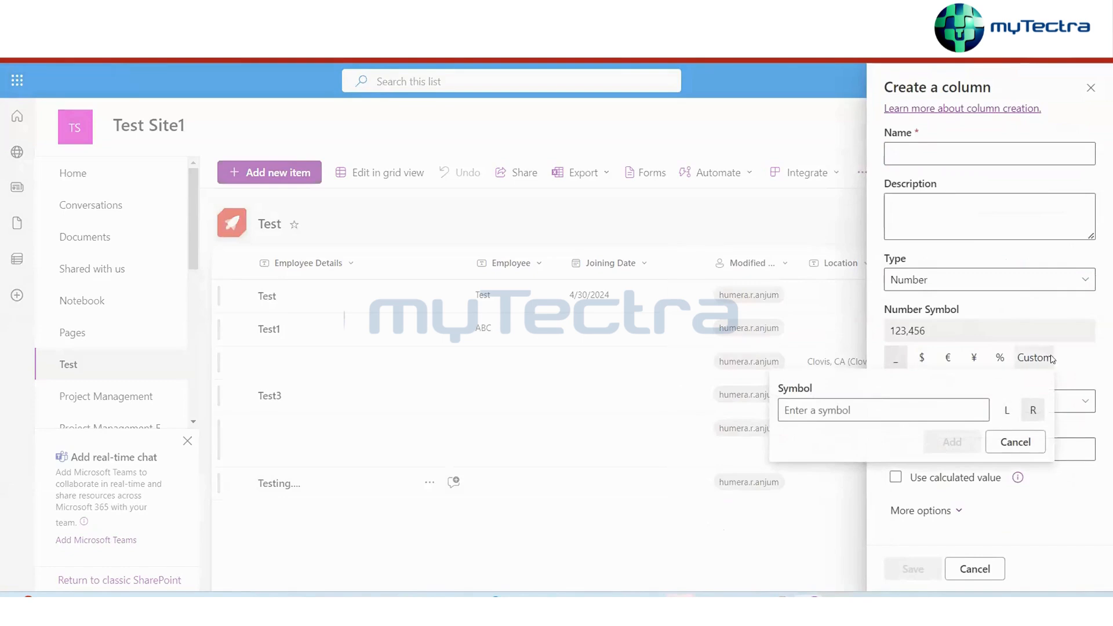
click(1007, 444)
click(956, 513)
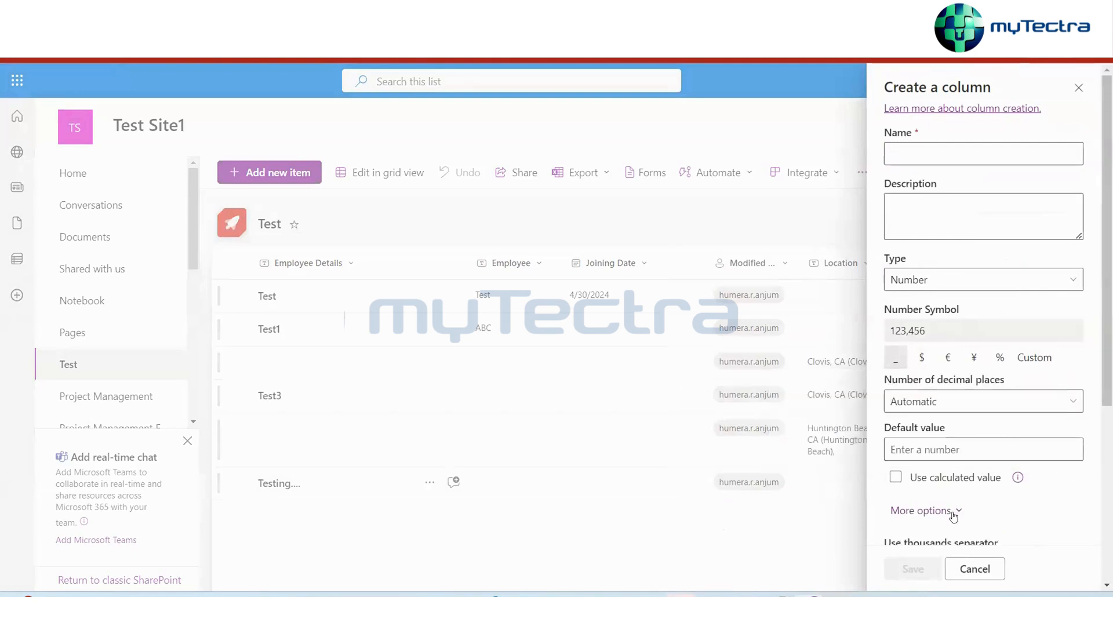
scroll(955, 512, down, 3)
scroll(953, 510, down, 2)
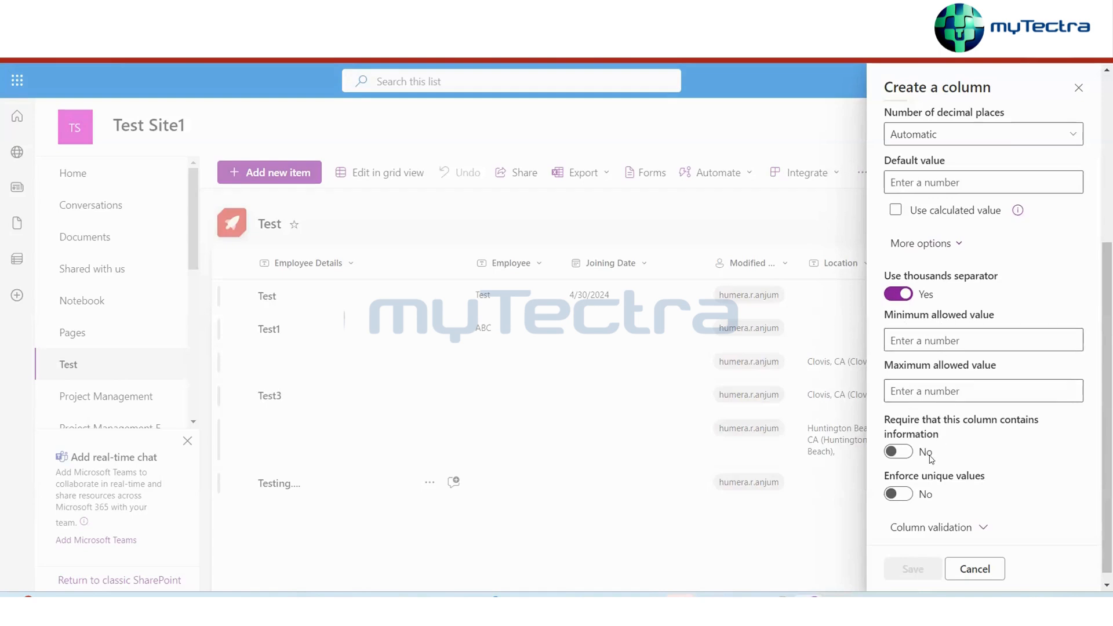
scroll(978, 495, down, 1)
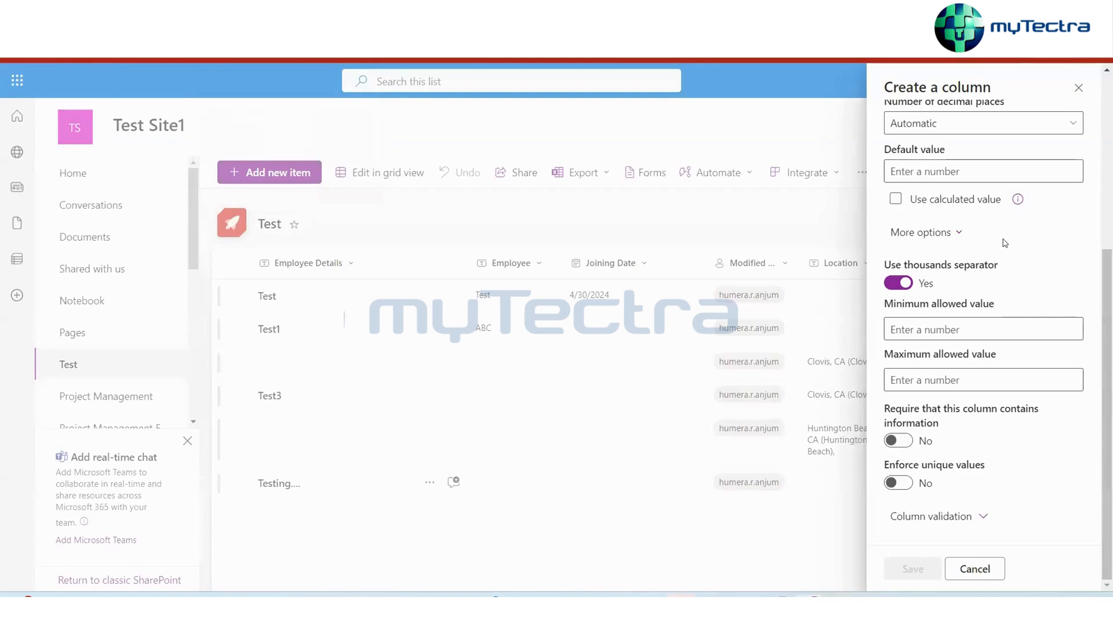
click(1078, 87)
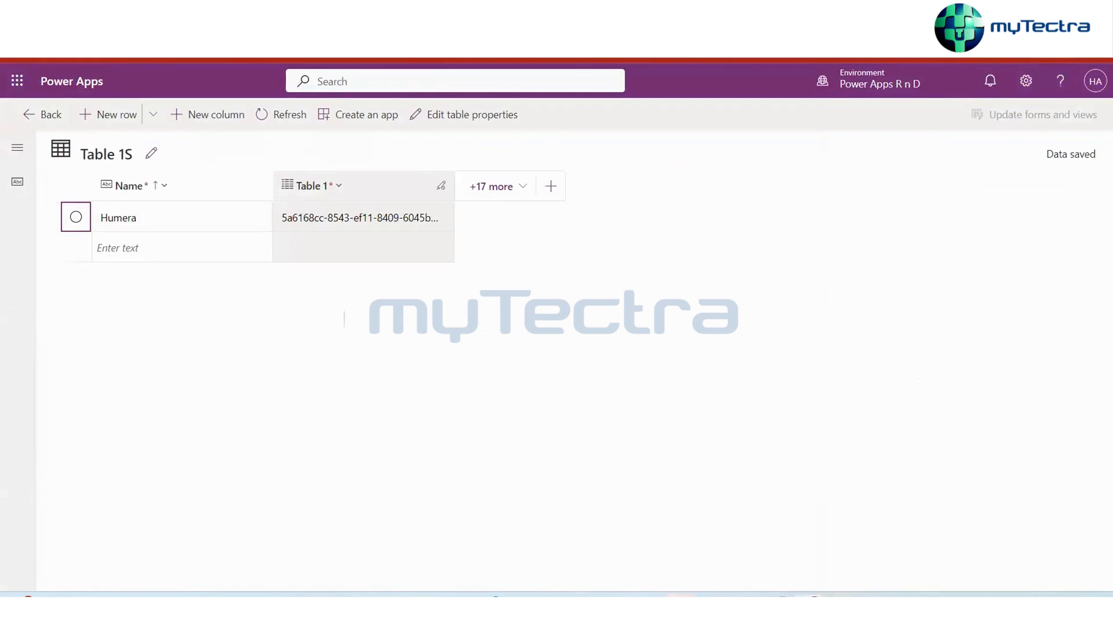
Switch to Power Apps, duplicate the Table 1 browser tab, and open the table's column list from its overview
right_click(302, 24)
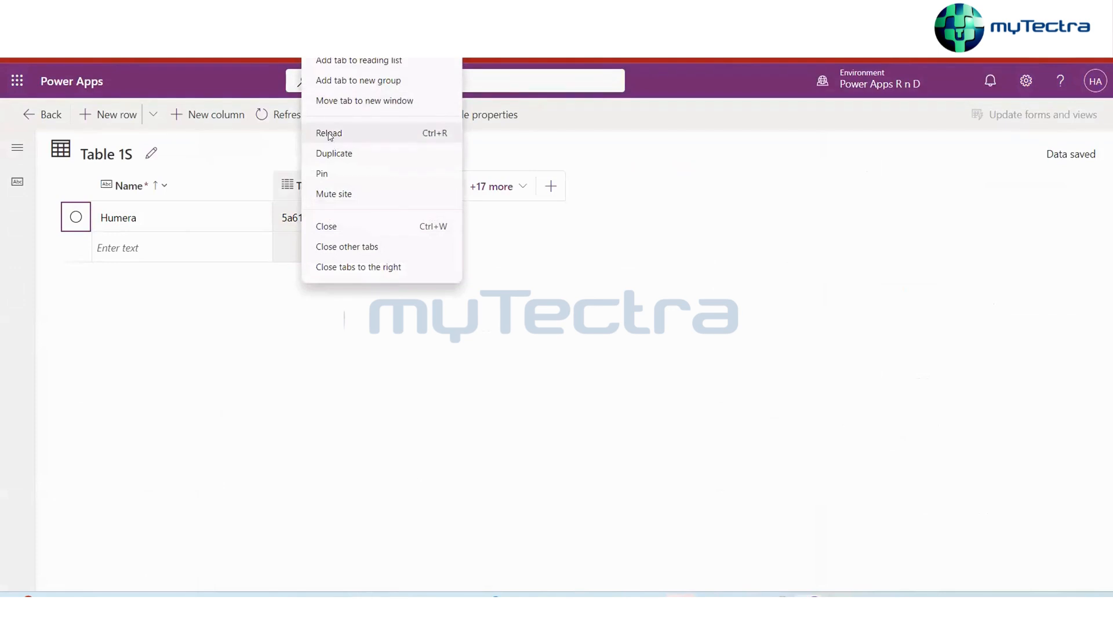
click(329, 153)
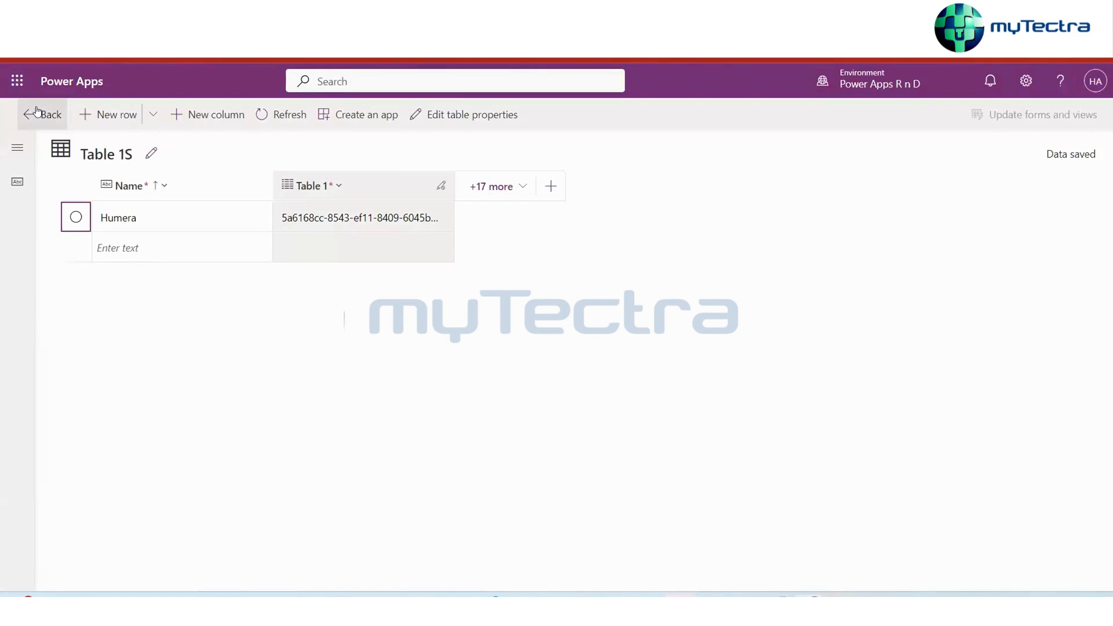
click(36, 110)
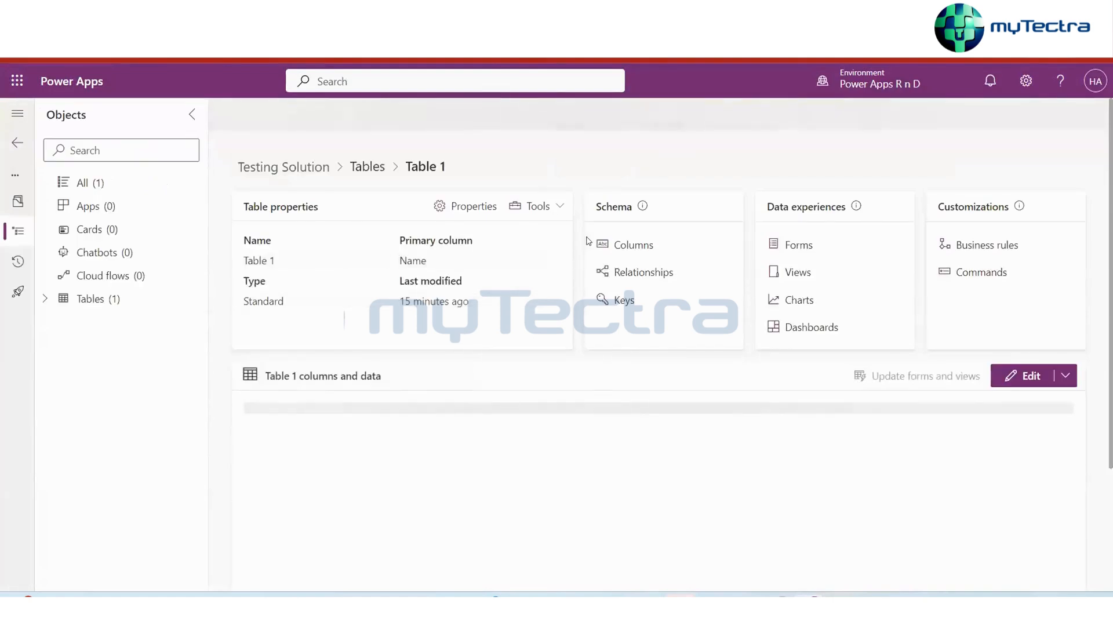
click(633, 249)
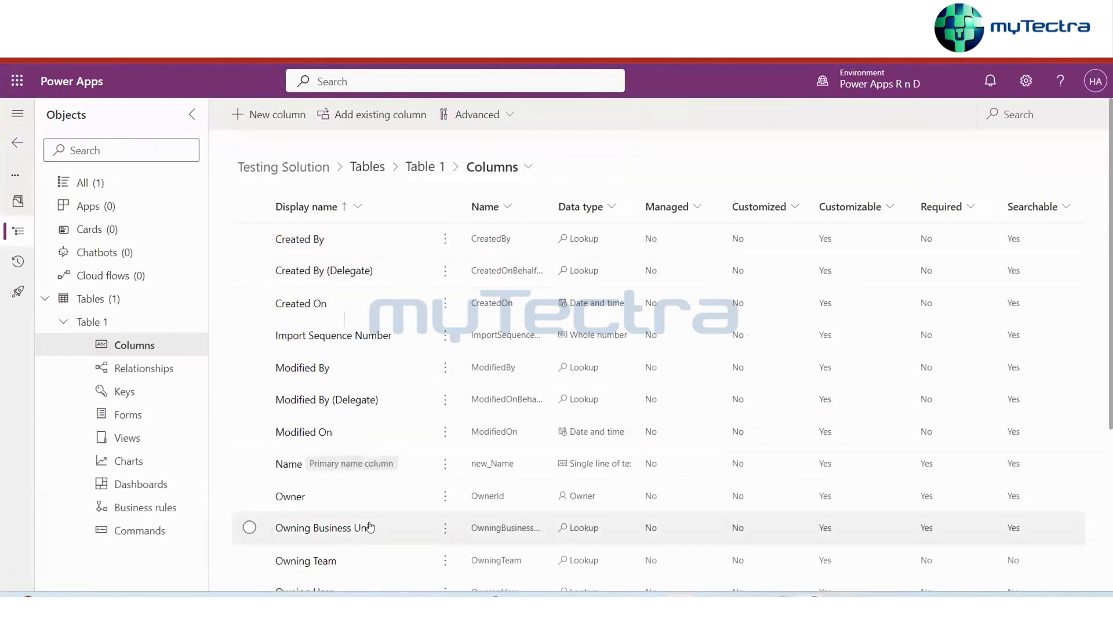
Examine the data types of Table 1's columns, including the Table 1 unique identifier, and widen the Name column
scroll(373, 526, down, 3)
scroll(373, 526, down, 1)
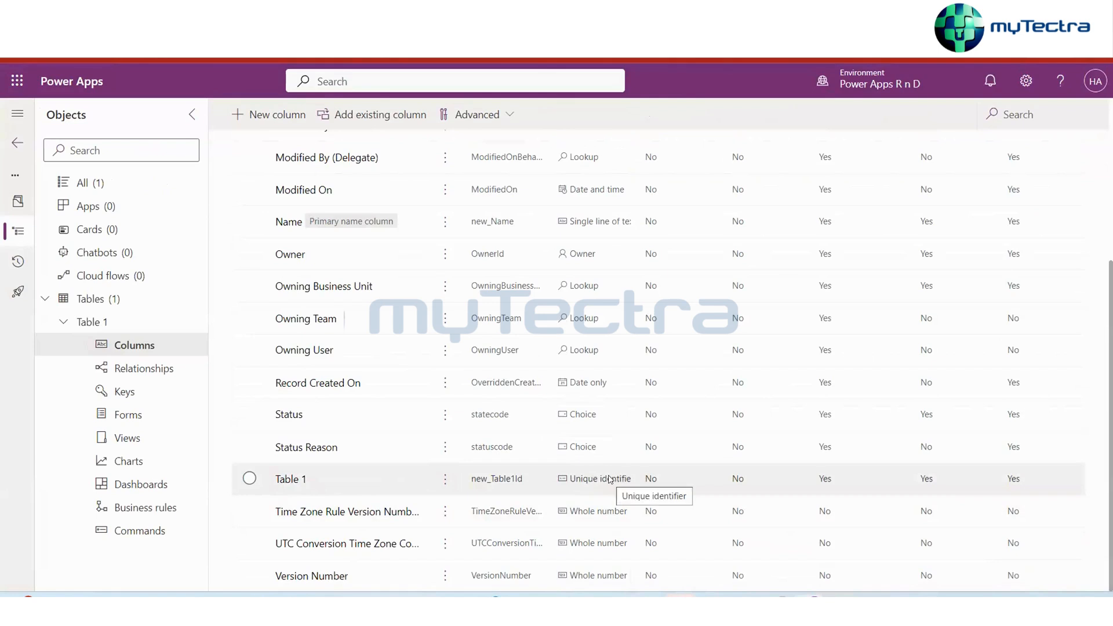
scroll(489, 384, up, 5)
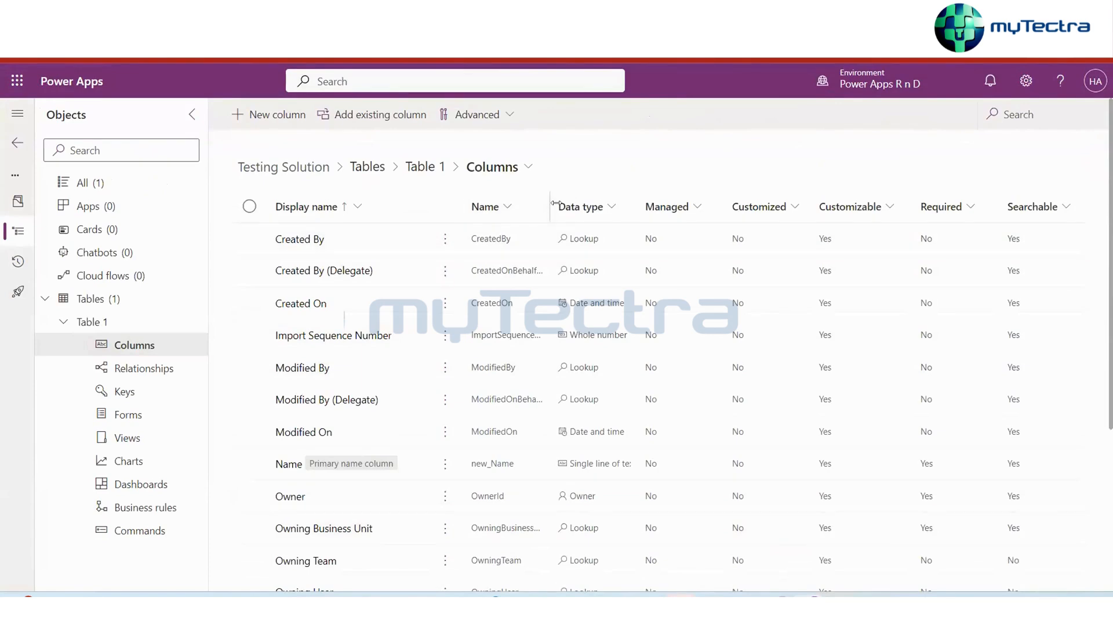
drag(556, 203, 632, 201)
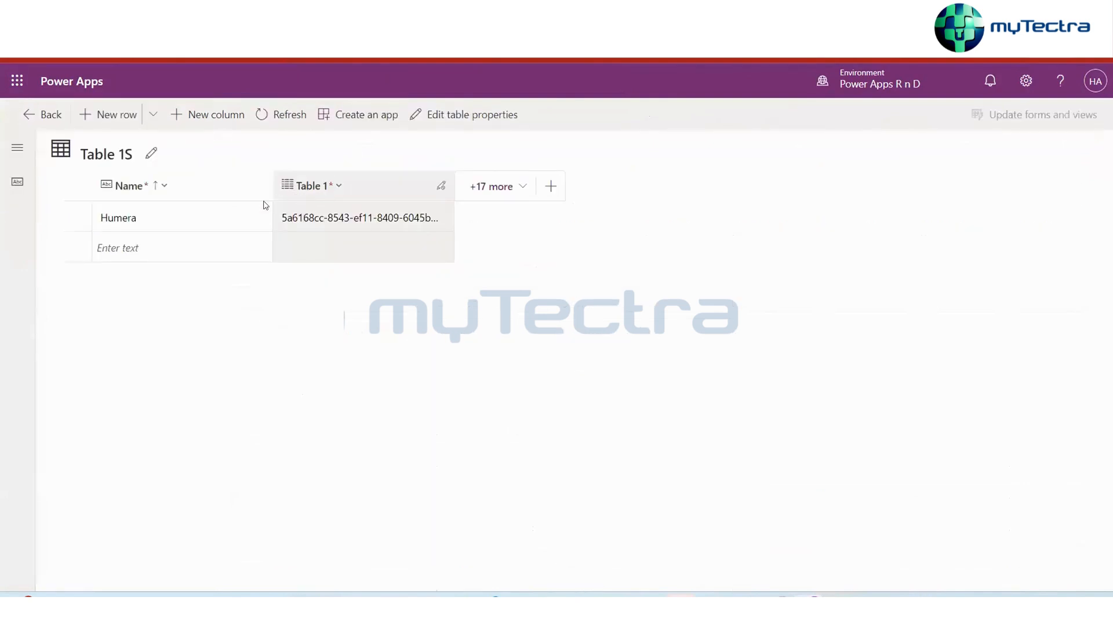
Start a new column in the Table 1 data editor with the display name "Department"
click(545, 189)
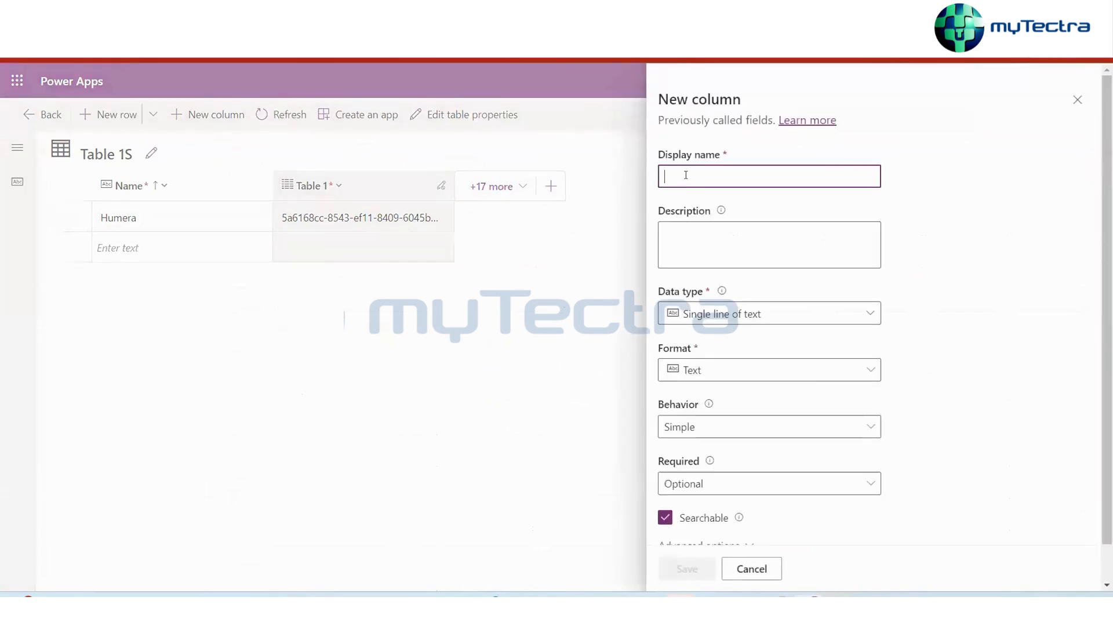
click(686, 176)
text(De)
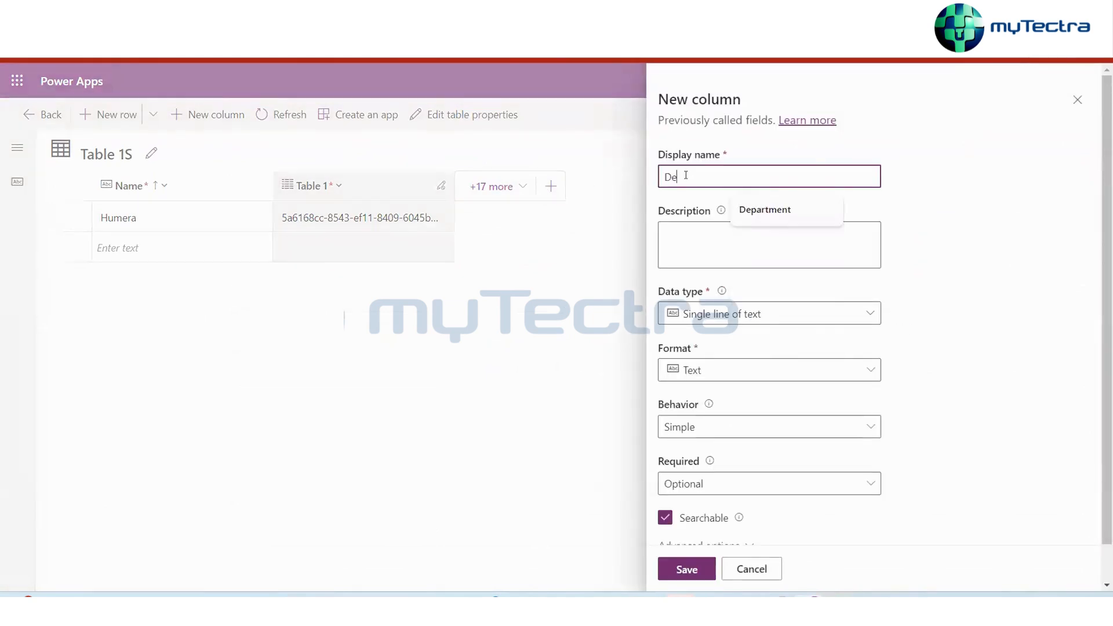
text(partment)
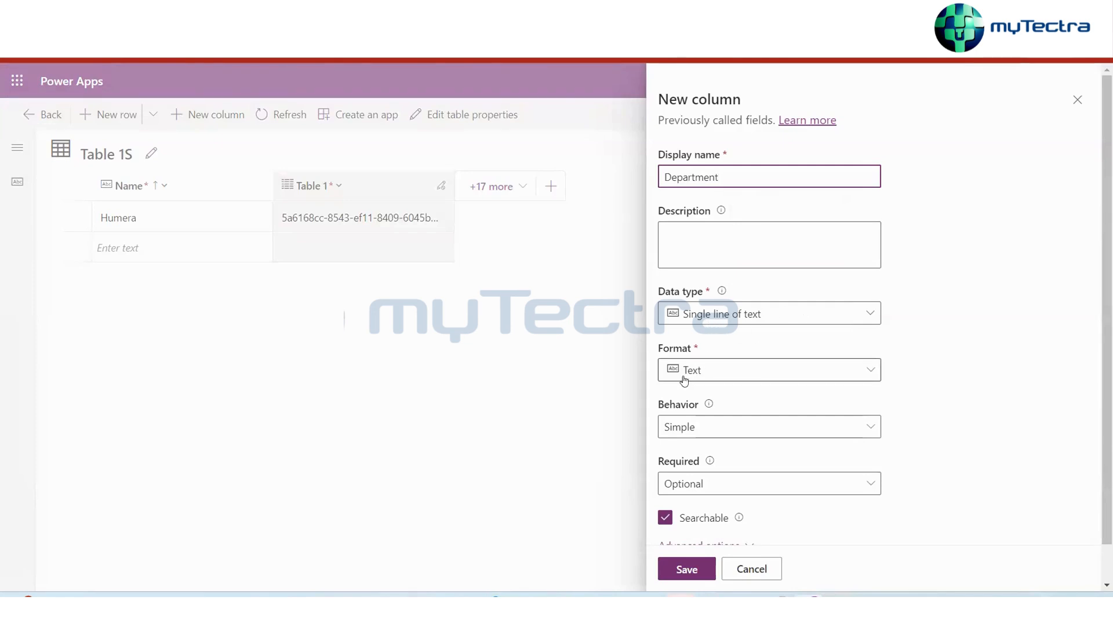
Expand the Department column's advanced options and review its format, schema name and character count settings
scroll(764, 367, down, 1)
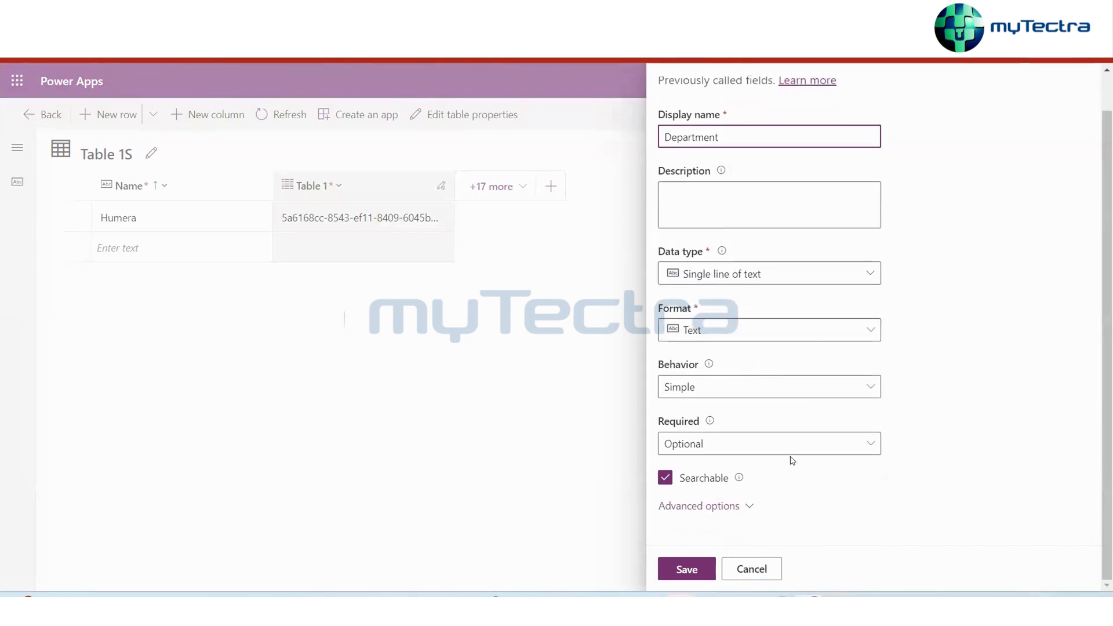
click(750, 508)
scroll(751, 509, down, 5)
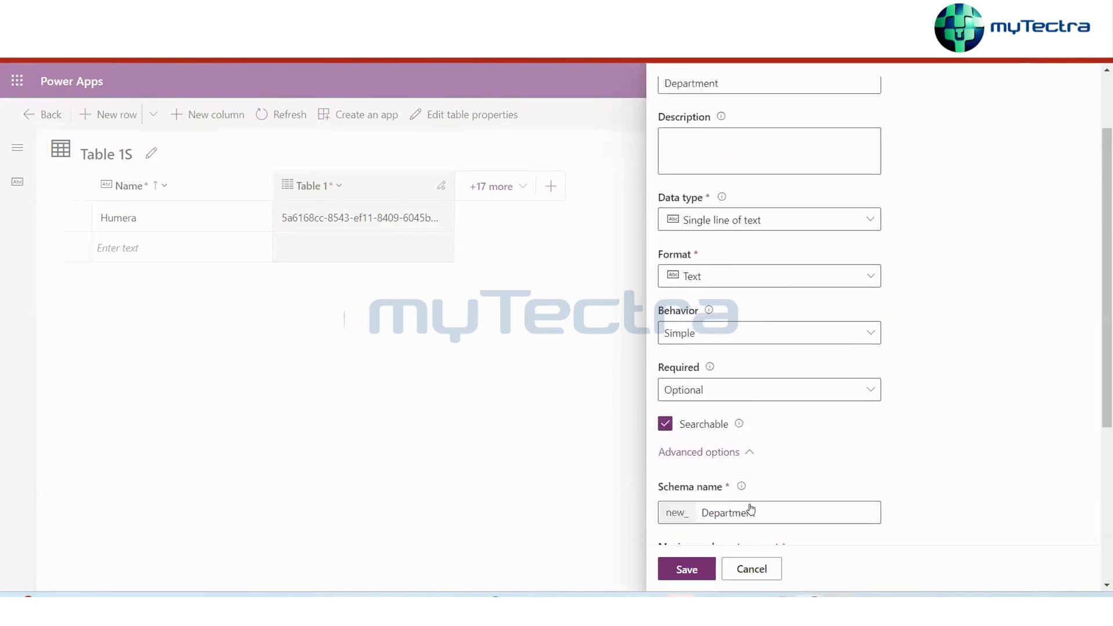
scroll(917, 242, up, 6)
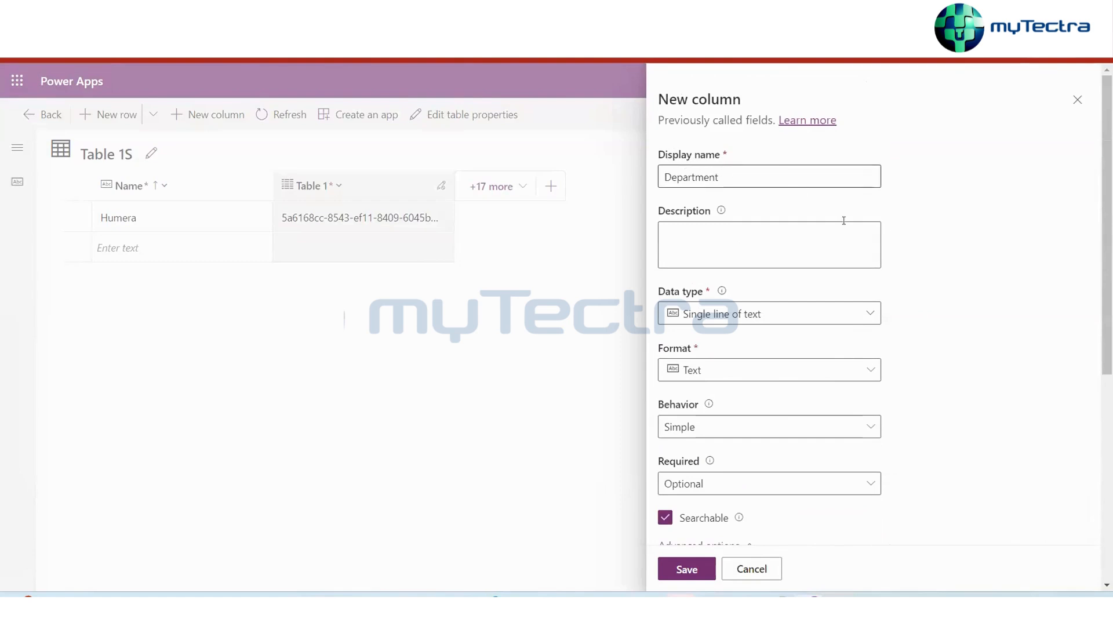
scroll(883, 313, down, 5)
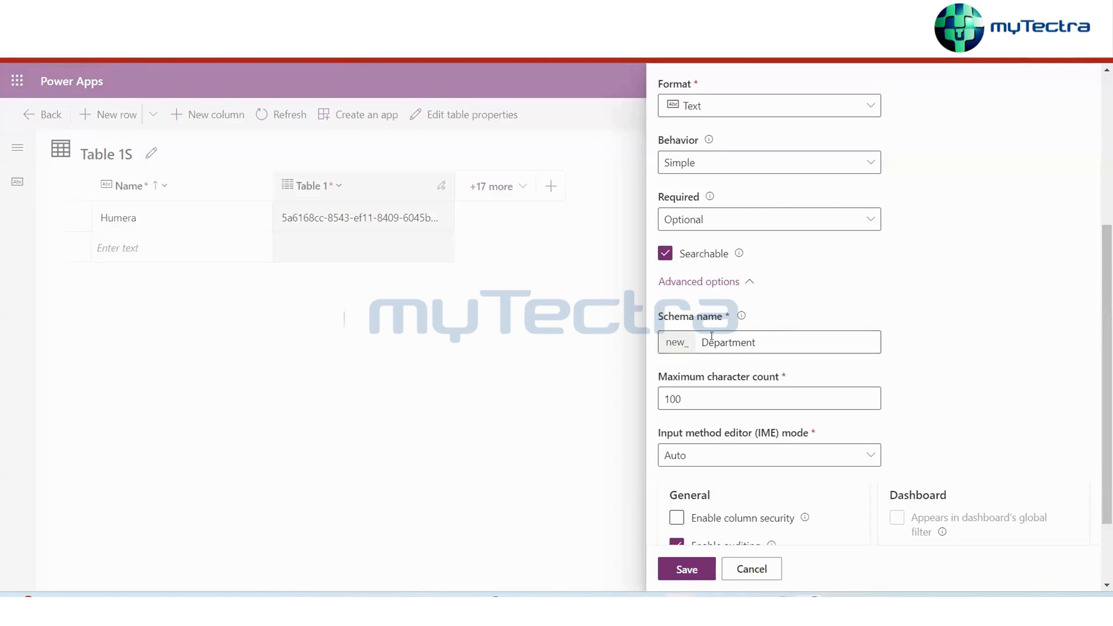
Recheck the Department column's settings, save the column, and refresh the column list of Table 1 in Testing Solution
scroll(855, 349, up, 5)
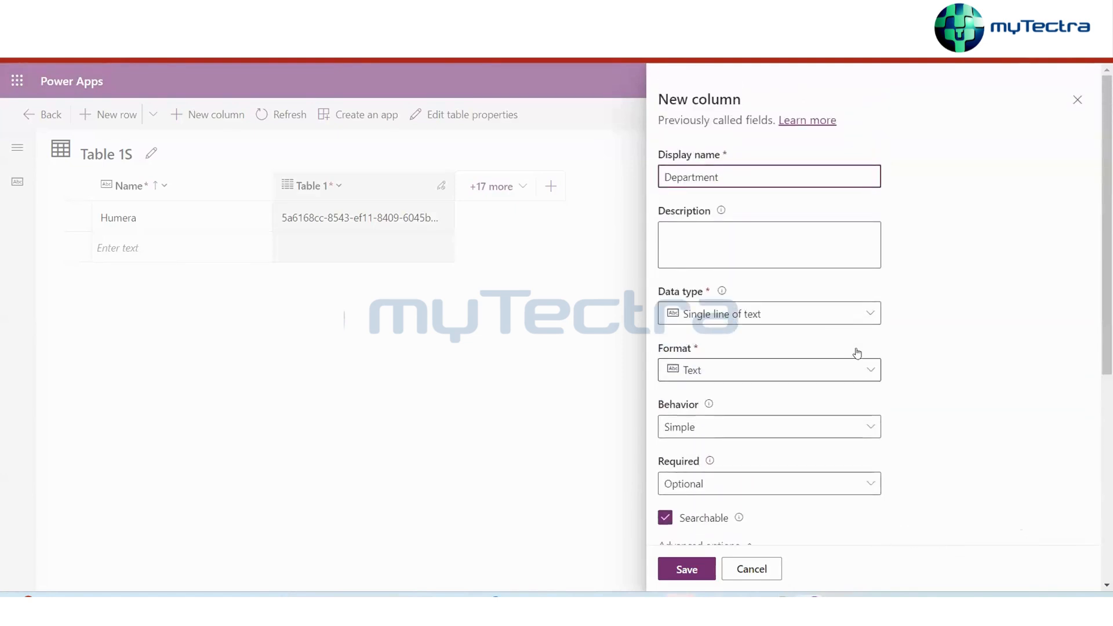
scroll(809, 382, down, 5)
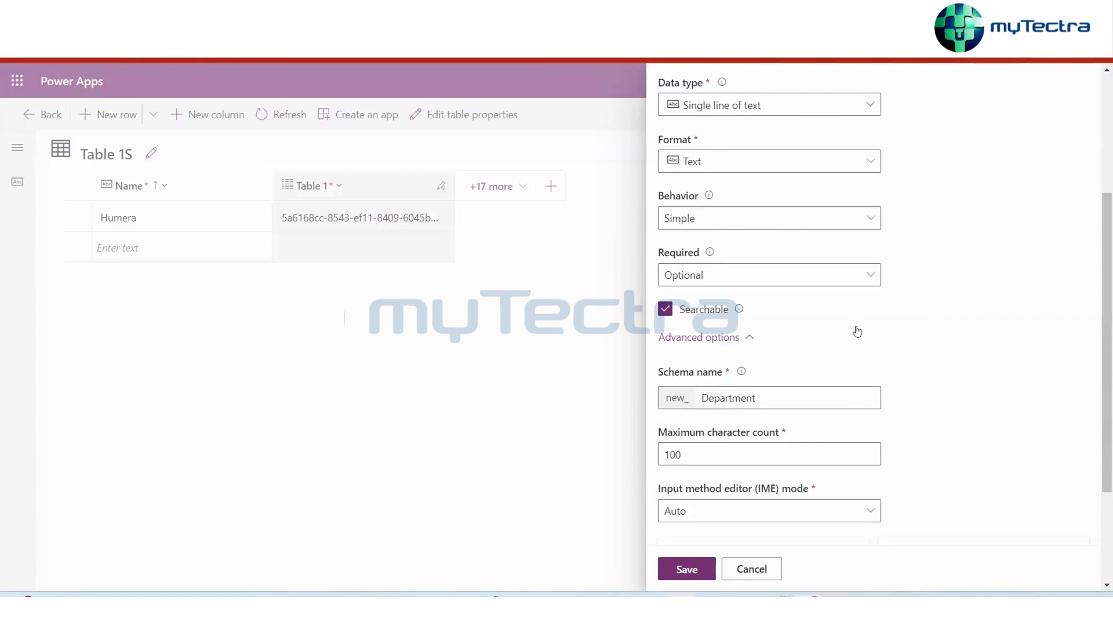
scroll(857, 327, up, 2)
scroll(857, 326, down, 5)
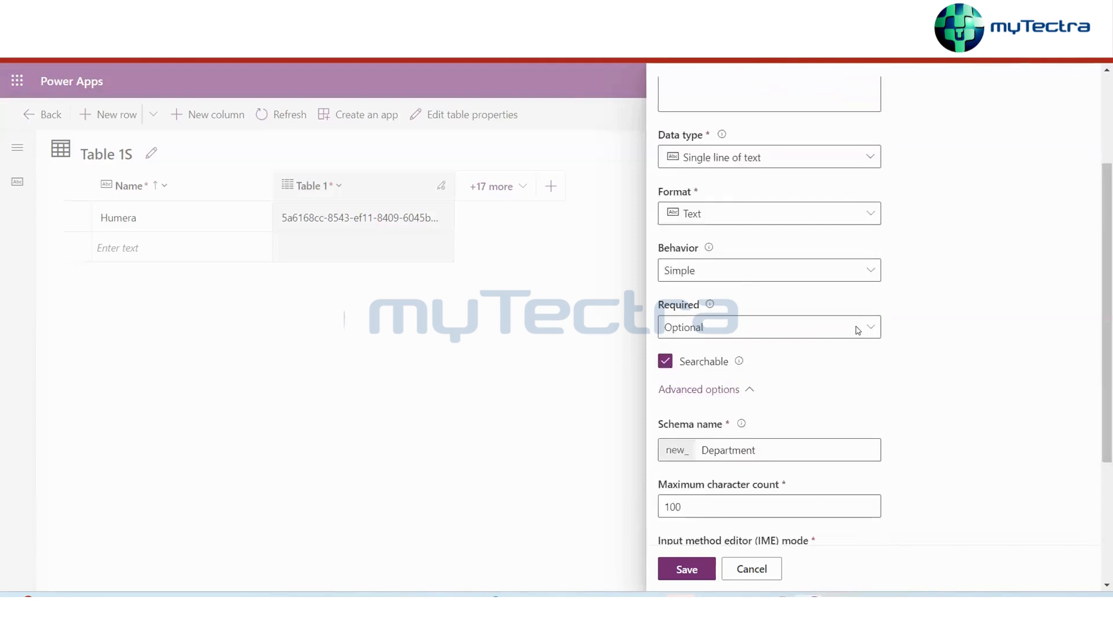
click(691, 564)
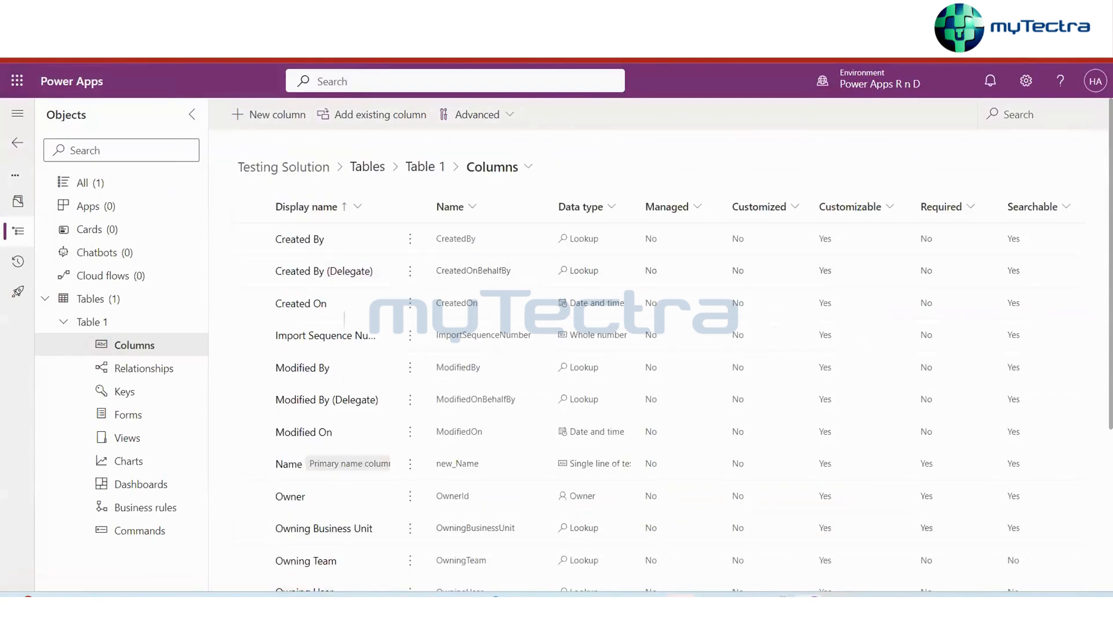
click(65, 45)
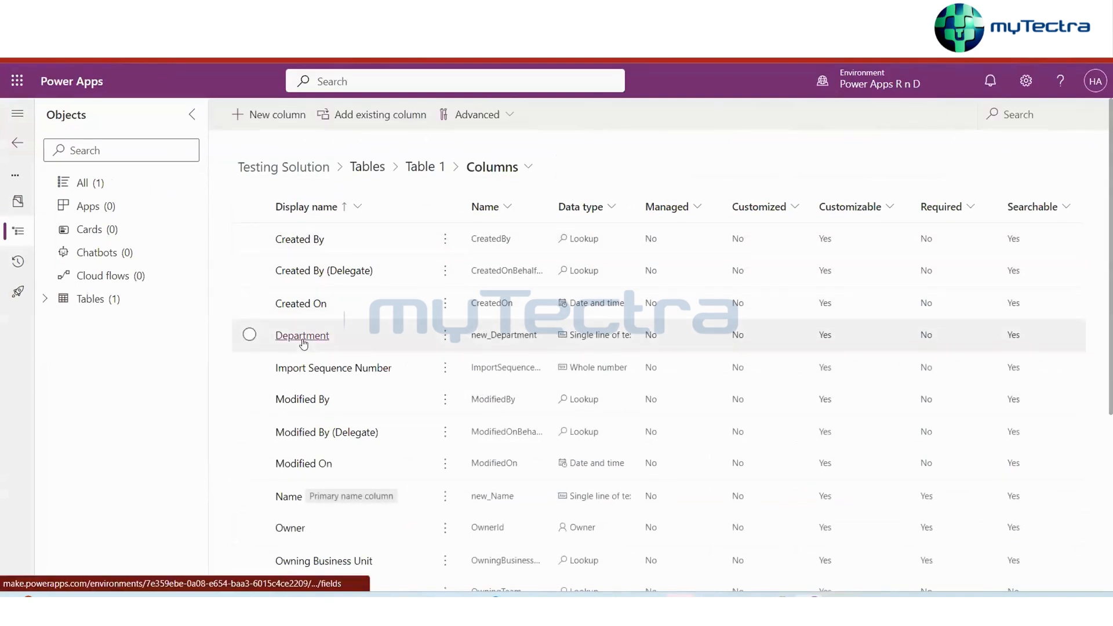
Copy the Department column's logical name from its advanced tools and paste it into the blank note in Notepad
click(445, 339)
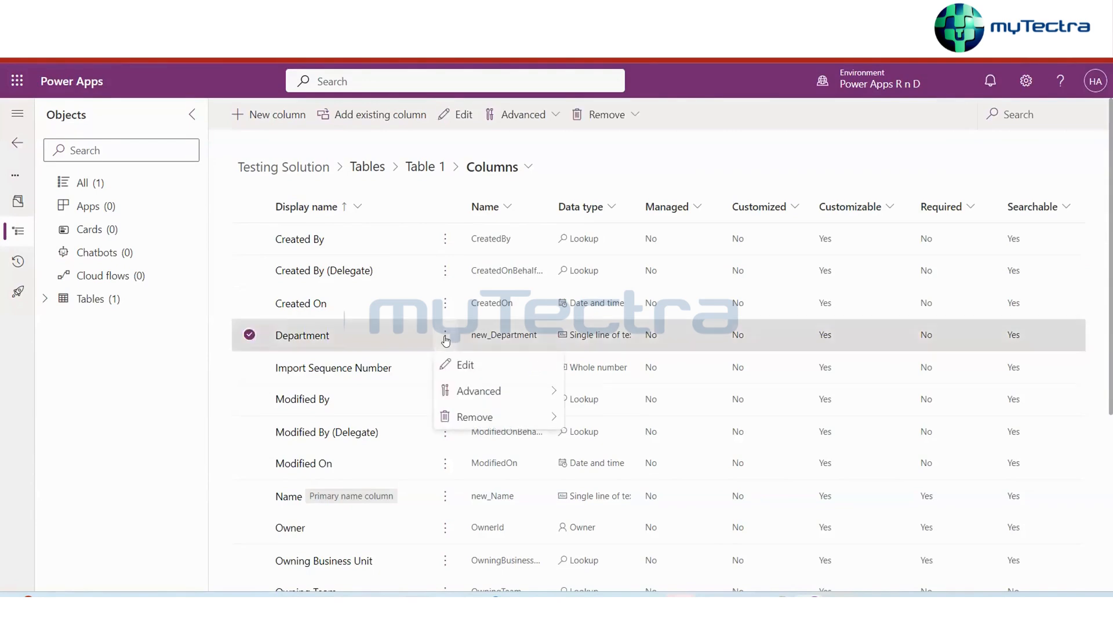
mouse_move(492, 388)
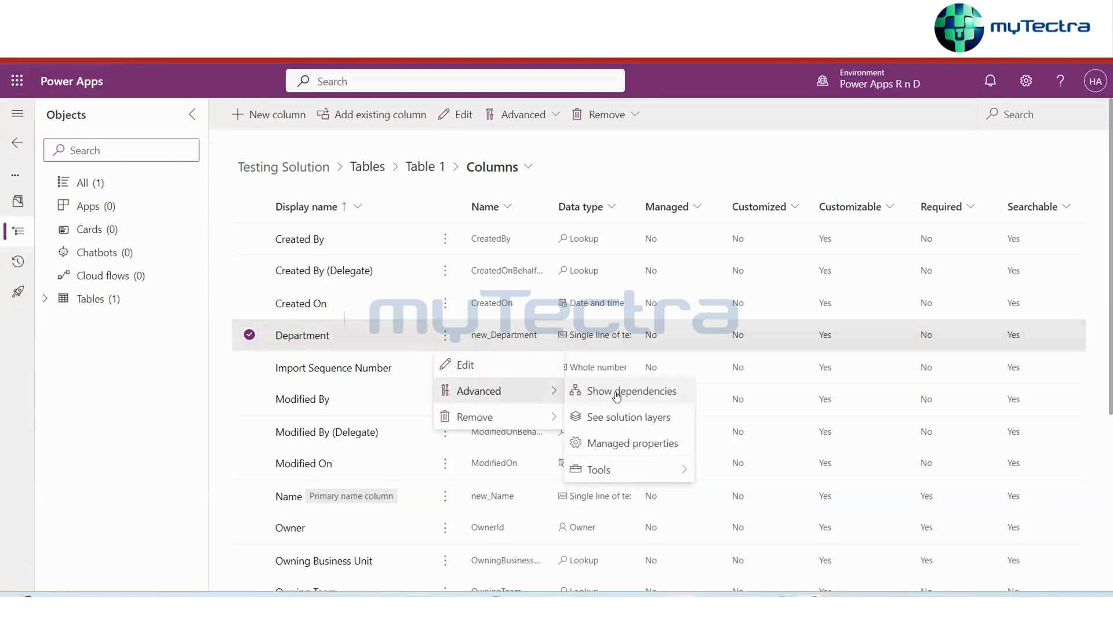
mouse_move(624, 466)
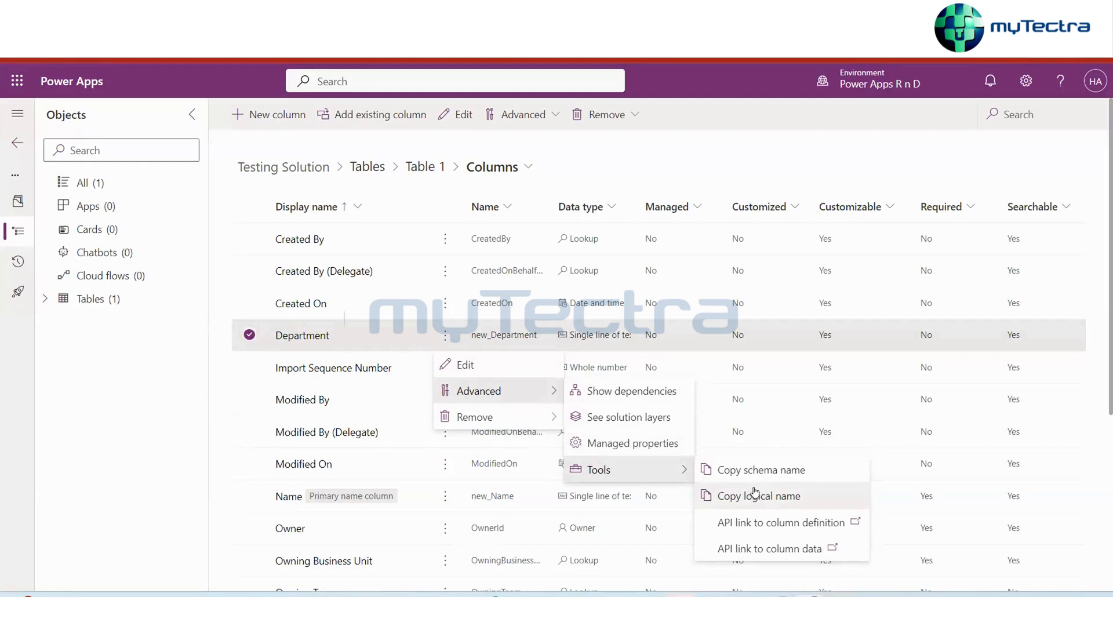
click(748, 494)
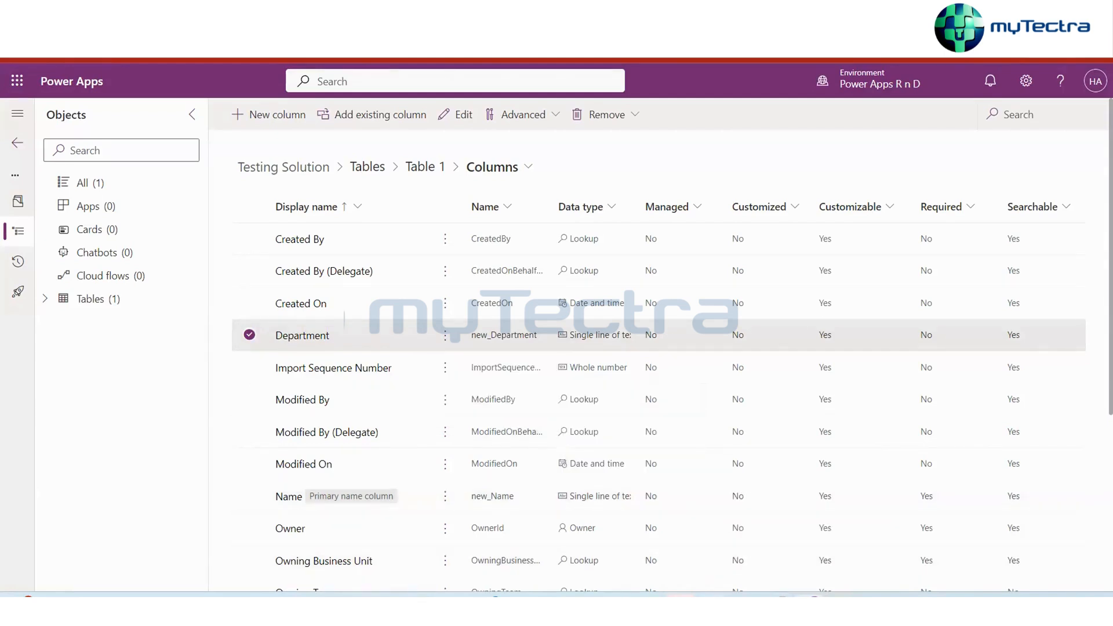
mouse_move(712, 602)
click(712, 539)
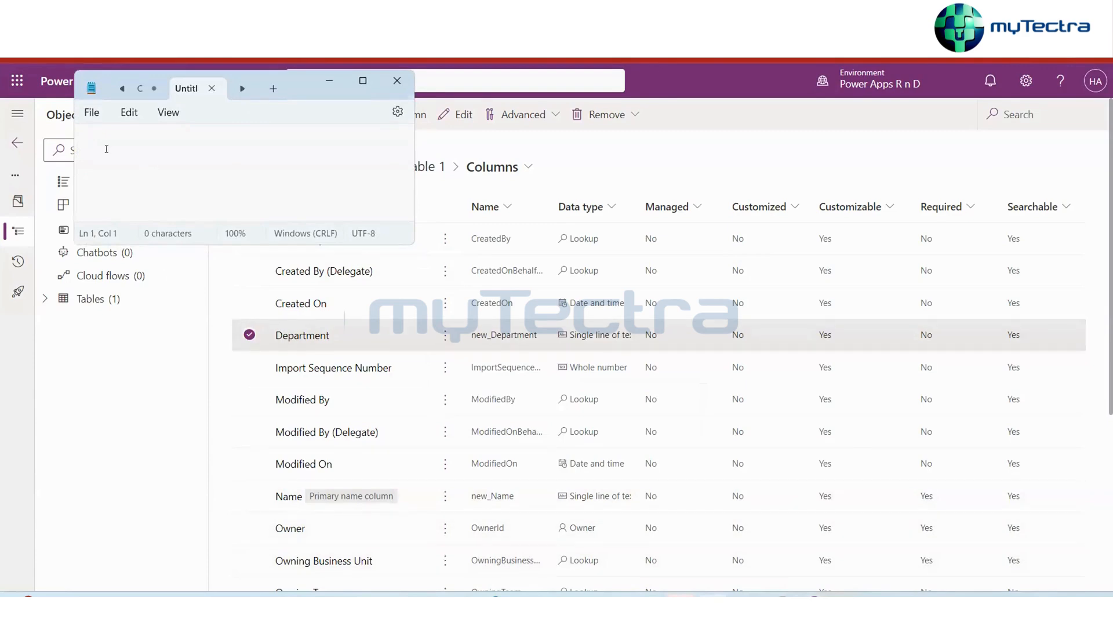
key(ctrl+v)
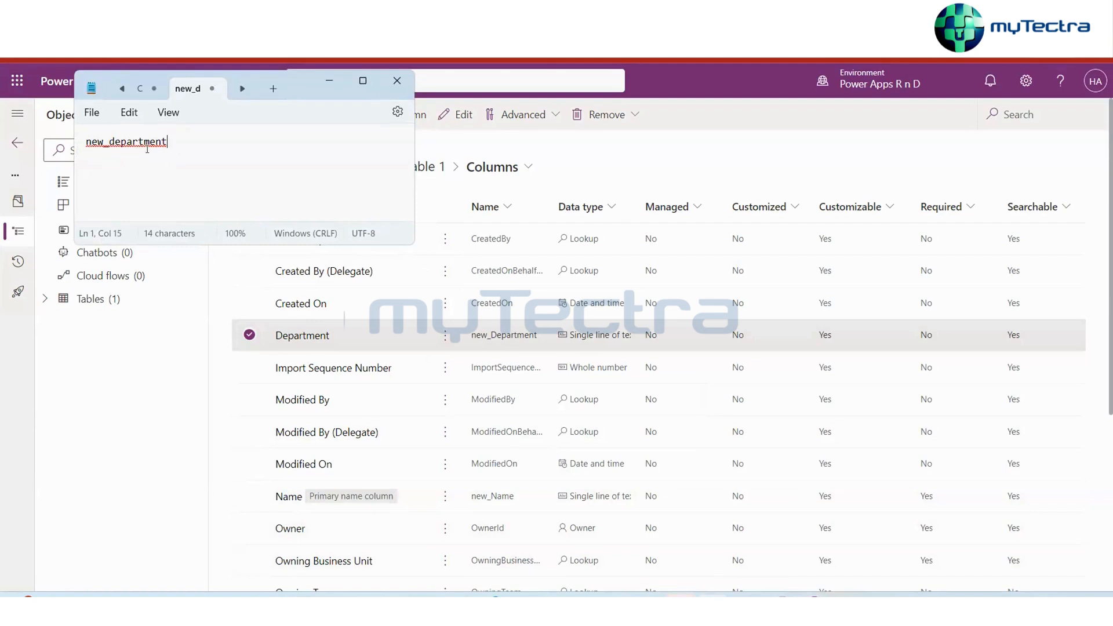
Copy the Department column's schema name, paste it two lines below the logical name in Notepad, and minimize the note
click(446, 338)
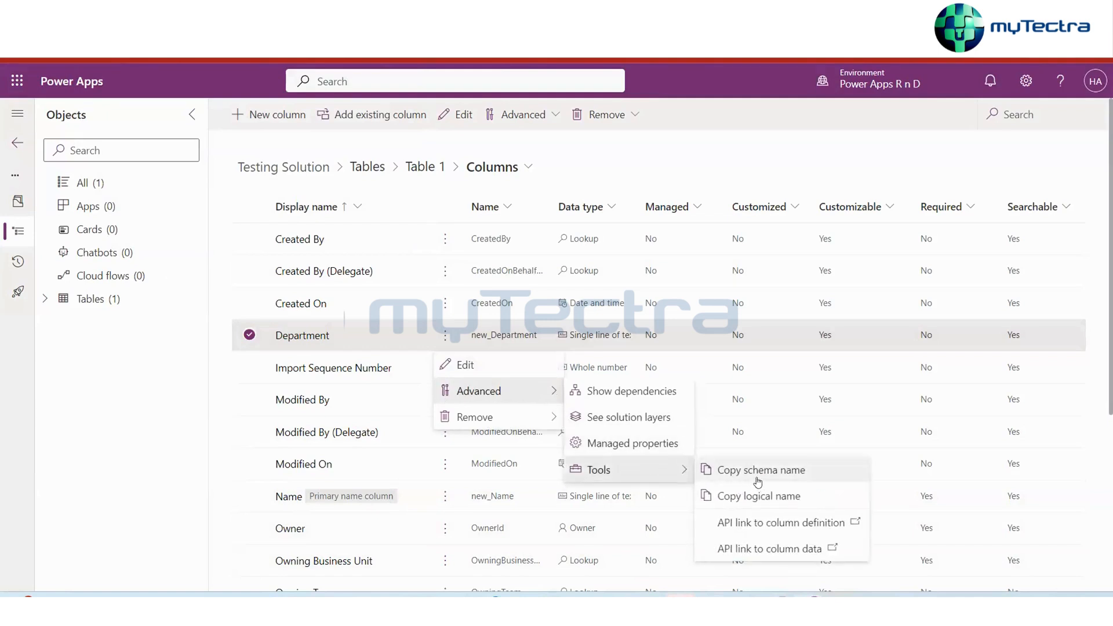
click(751, 470)
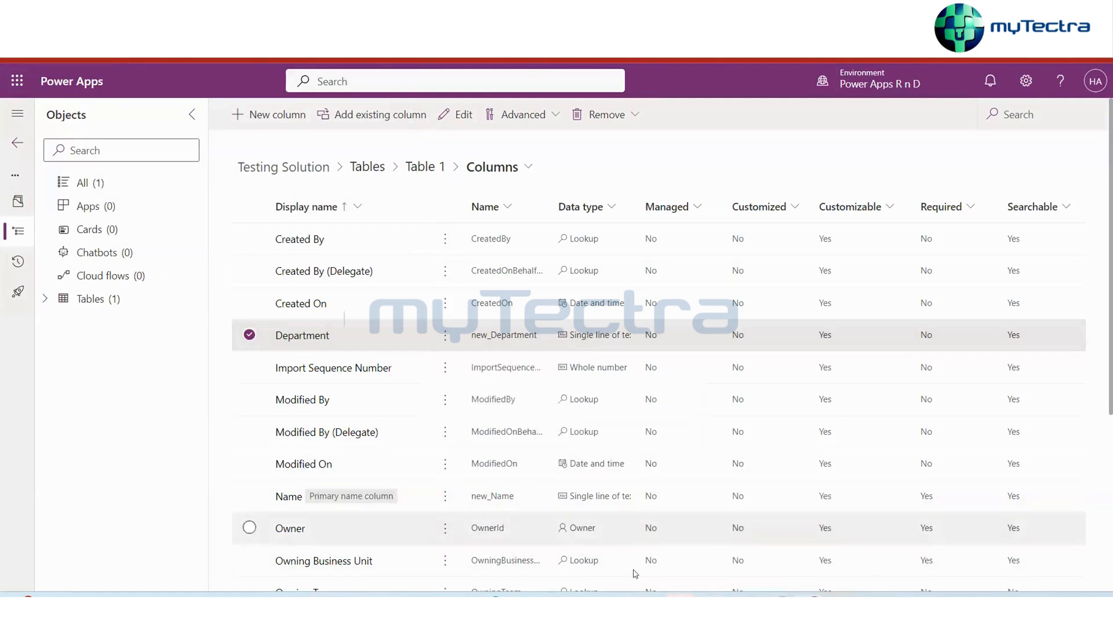
mouse_move(711, 609)
click(706, 546)
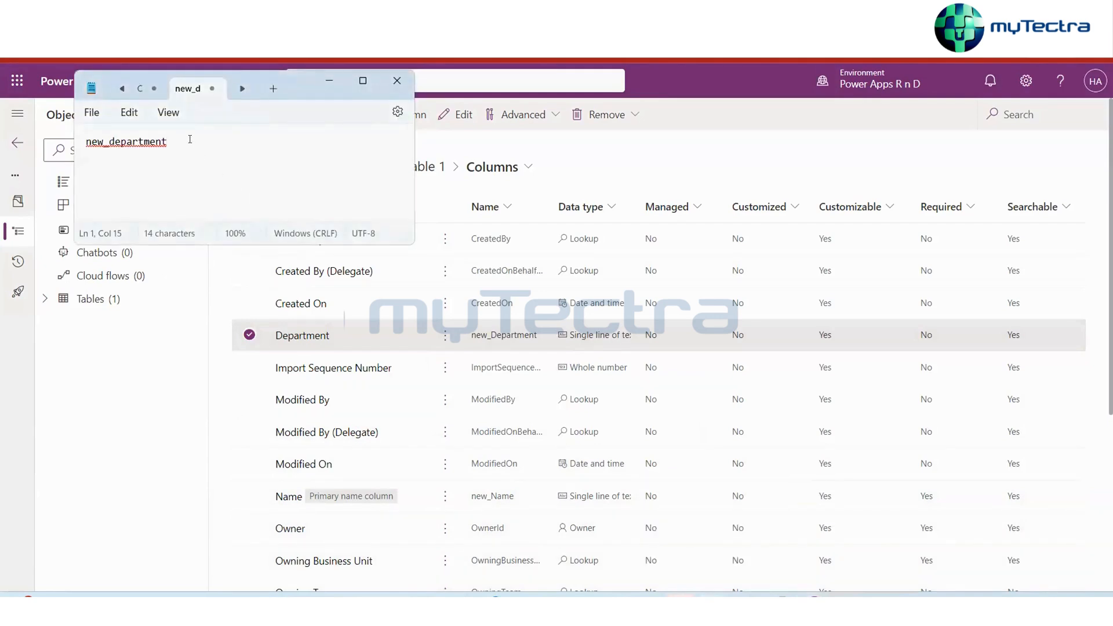
key(Return)
key(Return)
key(ctrl+v)
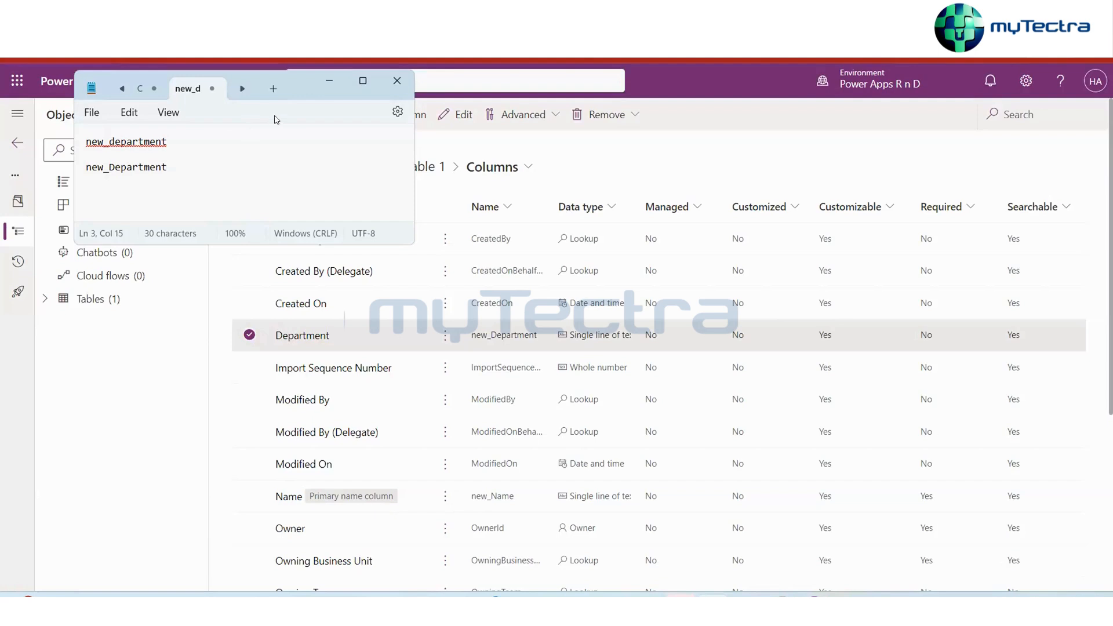
click(329, 81)
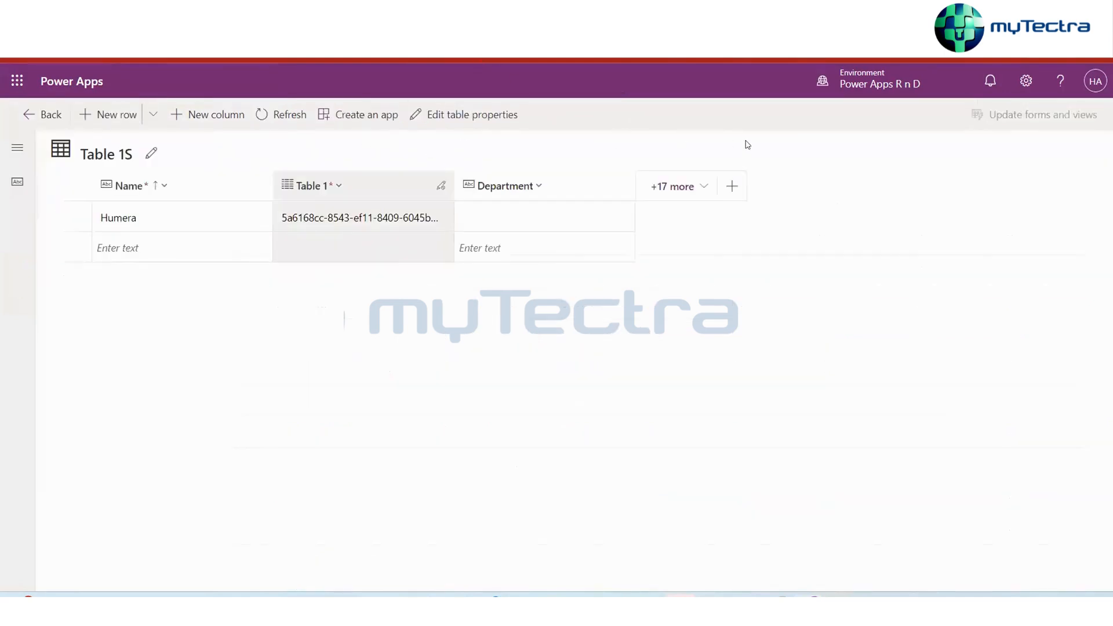
Start another new column in the Table 1 data editor and examine the available data types, including the Lookup and Choice subtypes
click(725, 187)
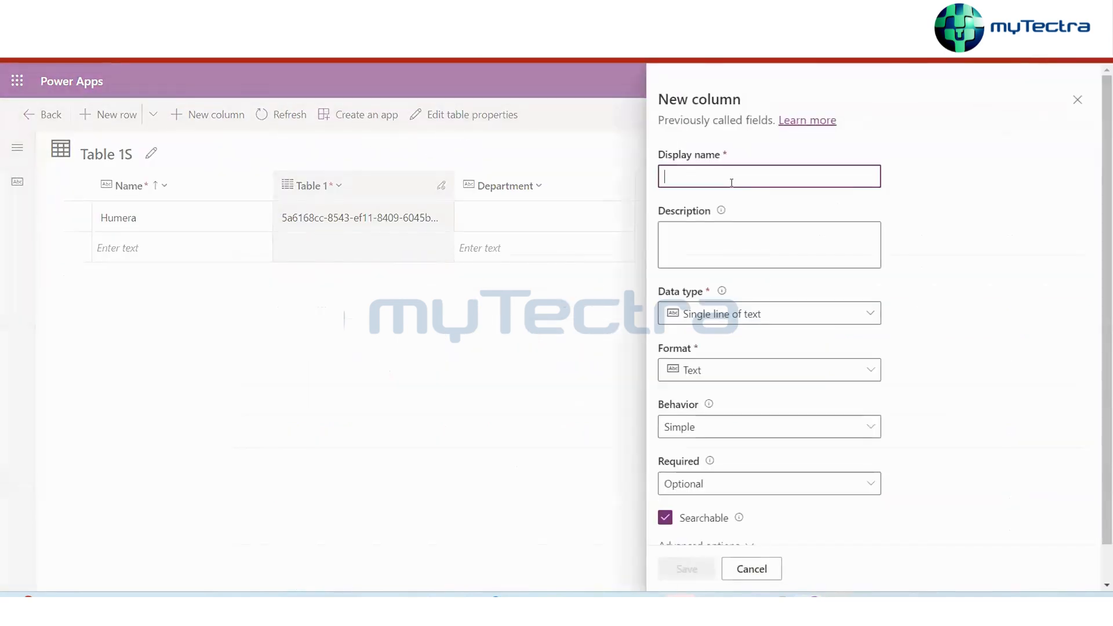
scroll(840, 252, down, 1)
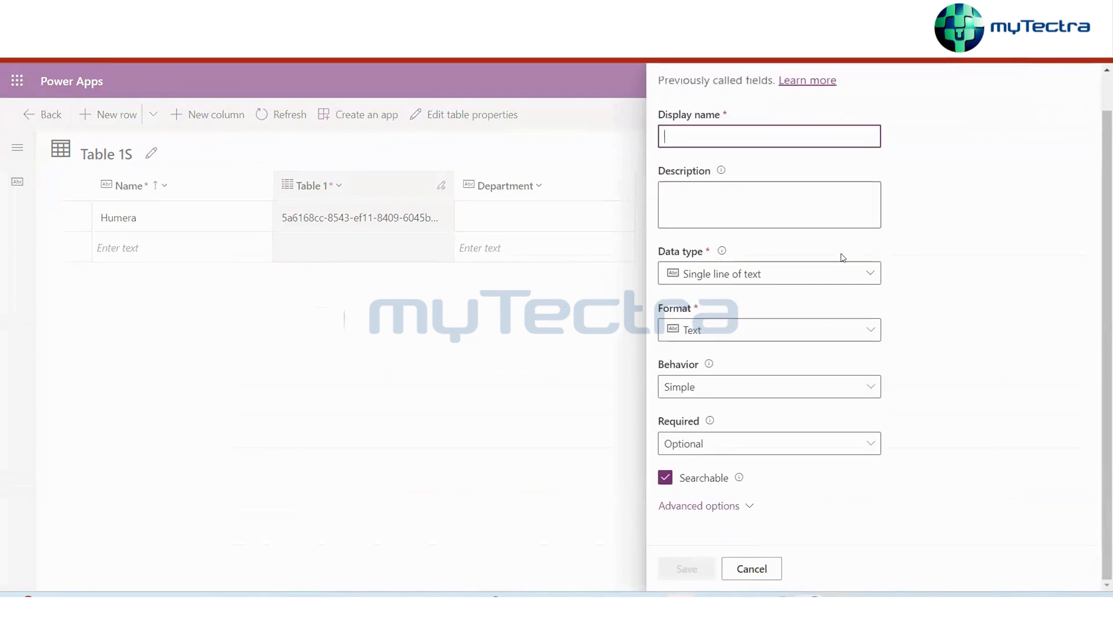
click(871, 272)
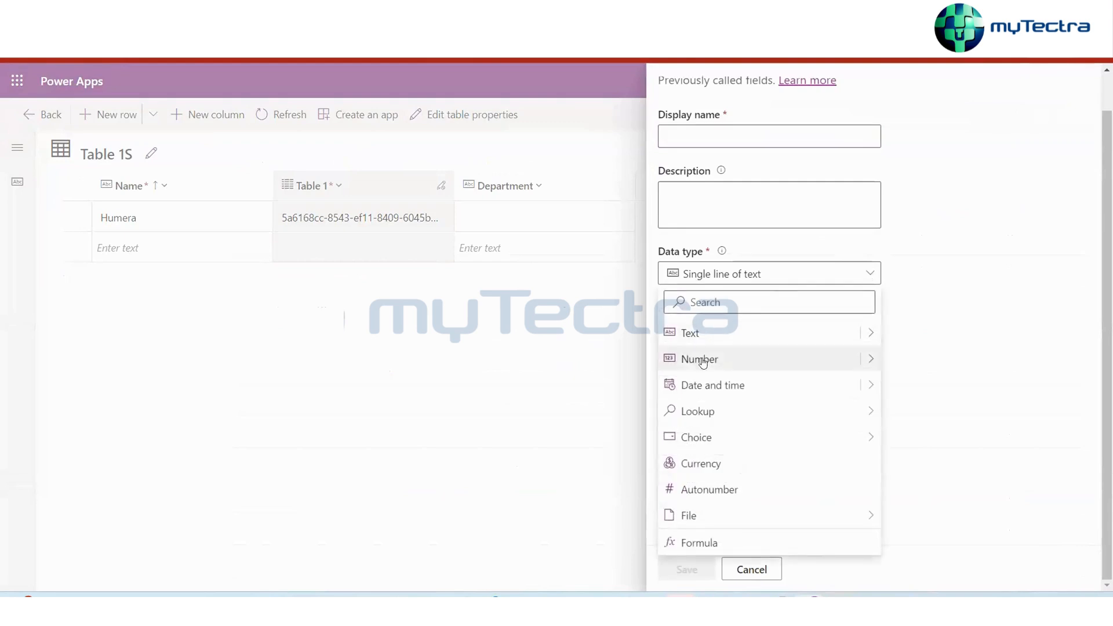
mouse_move(701, 413)
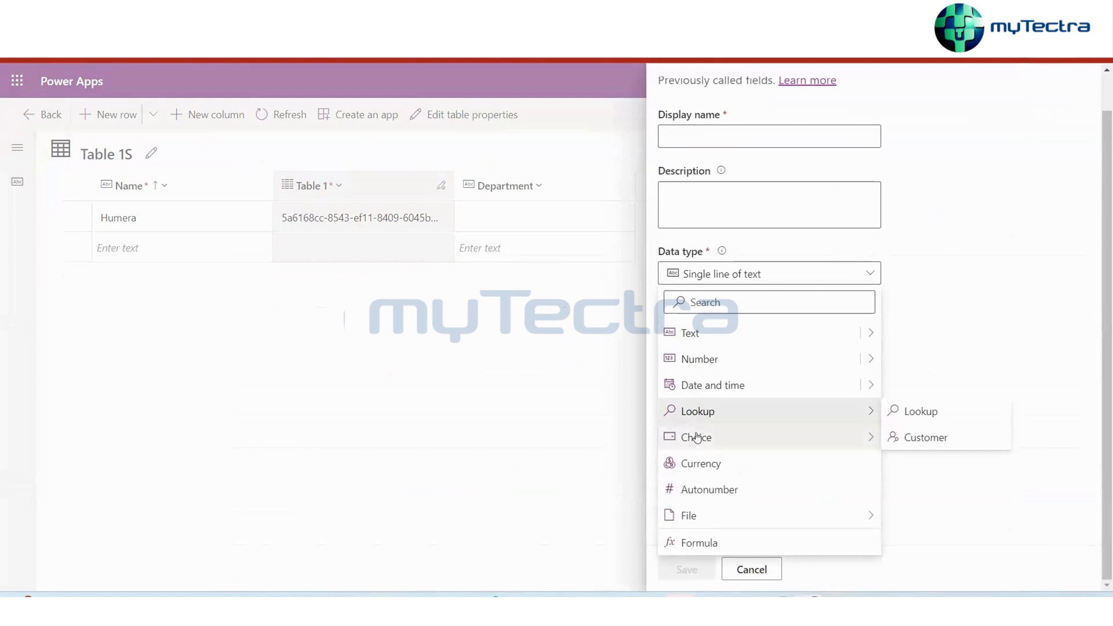
mouse_move(698, 439)
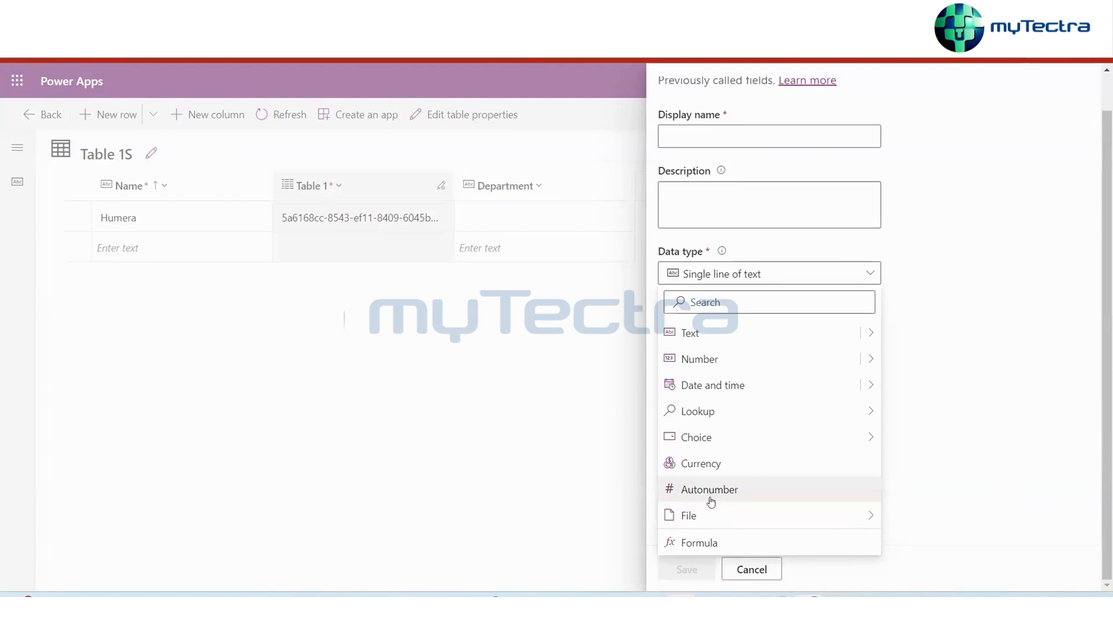
mouse_move(711, 520)
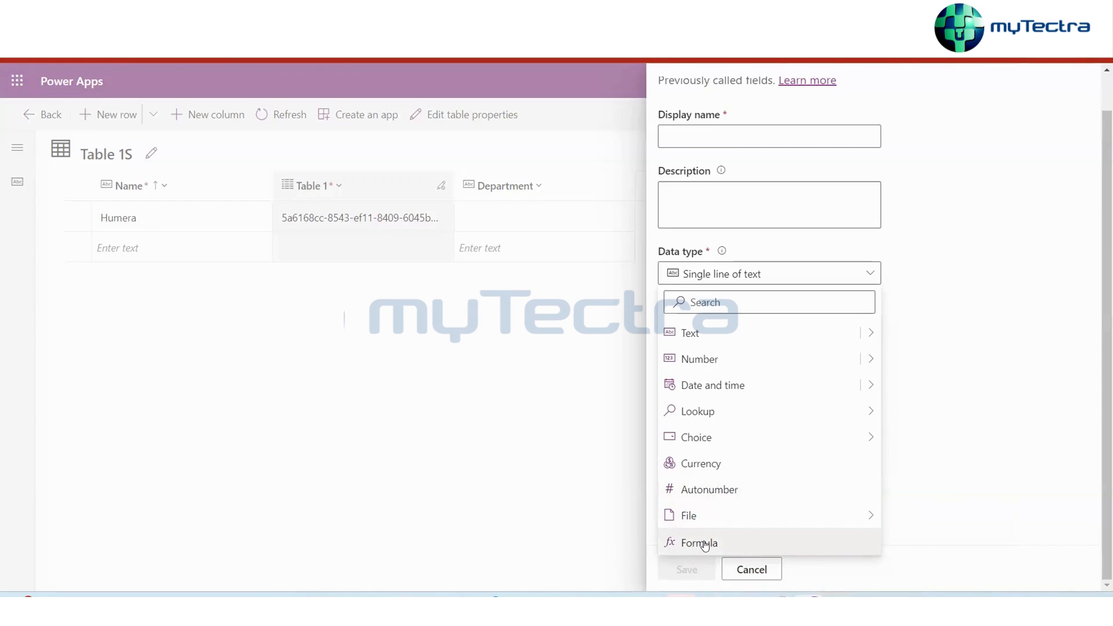
Try the Formula data type for the new column and discard the unsaved column
click(700, 542)
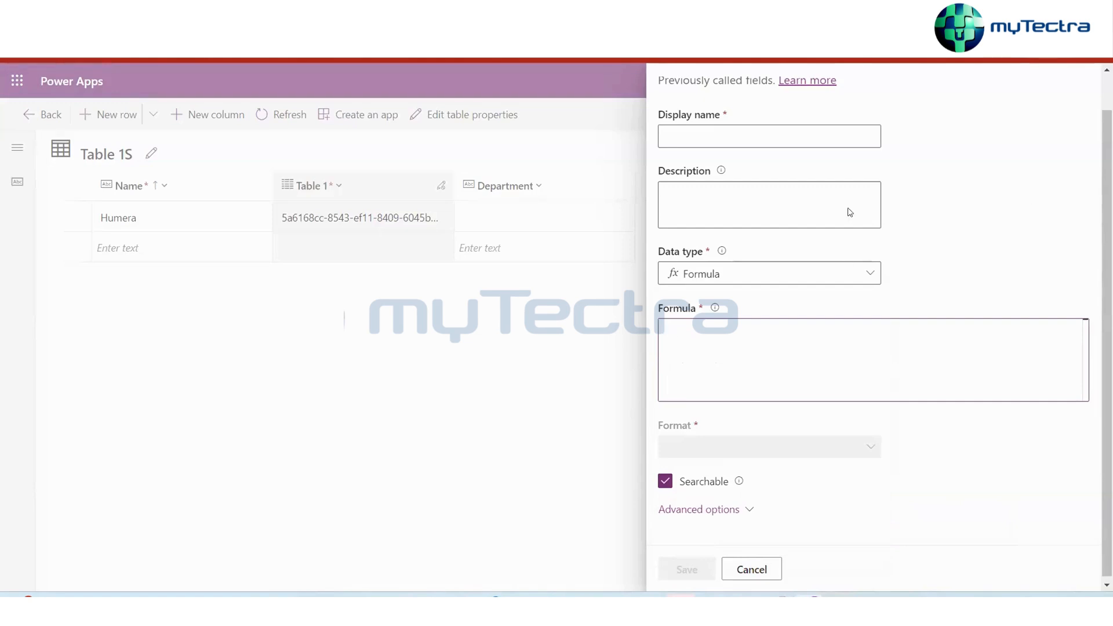
click(508, 373)
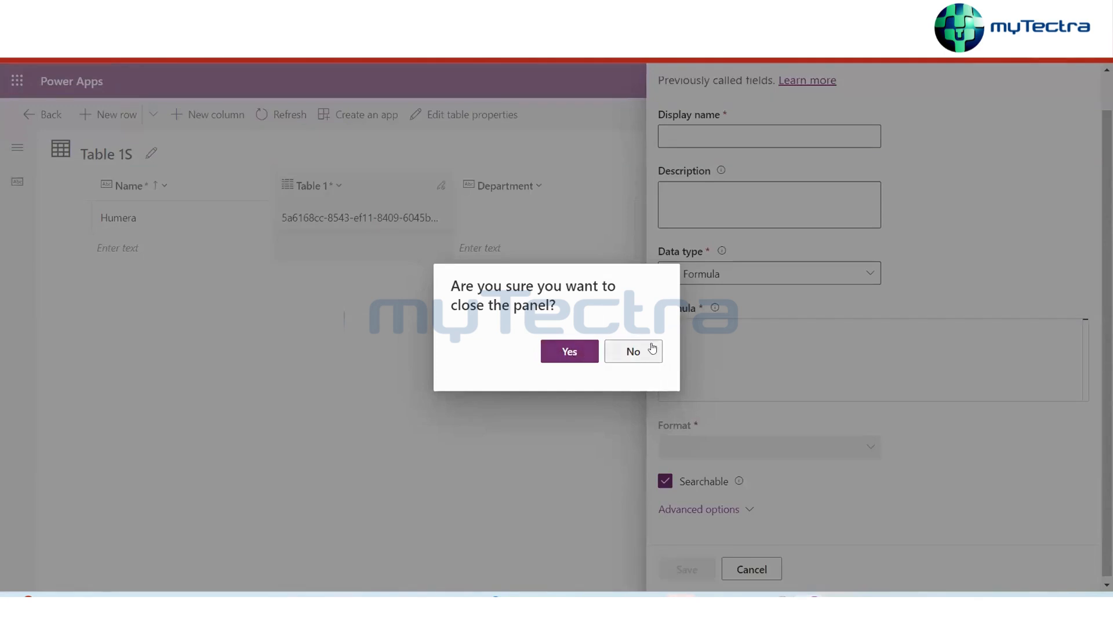
click(635, 353)
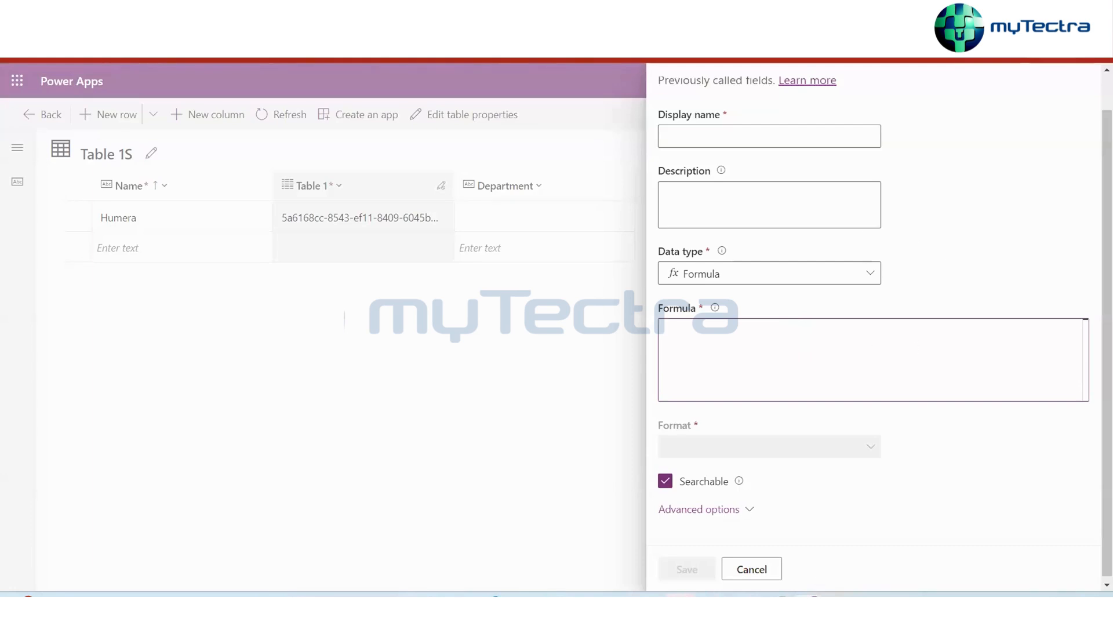
click(740, 569)
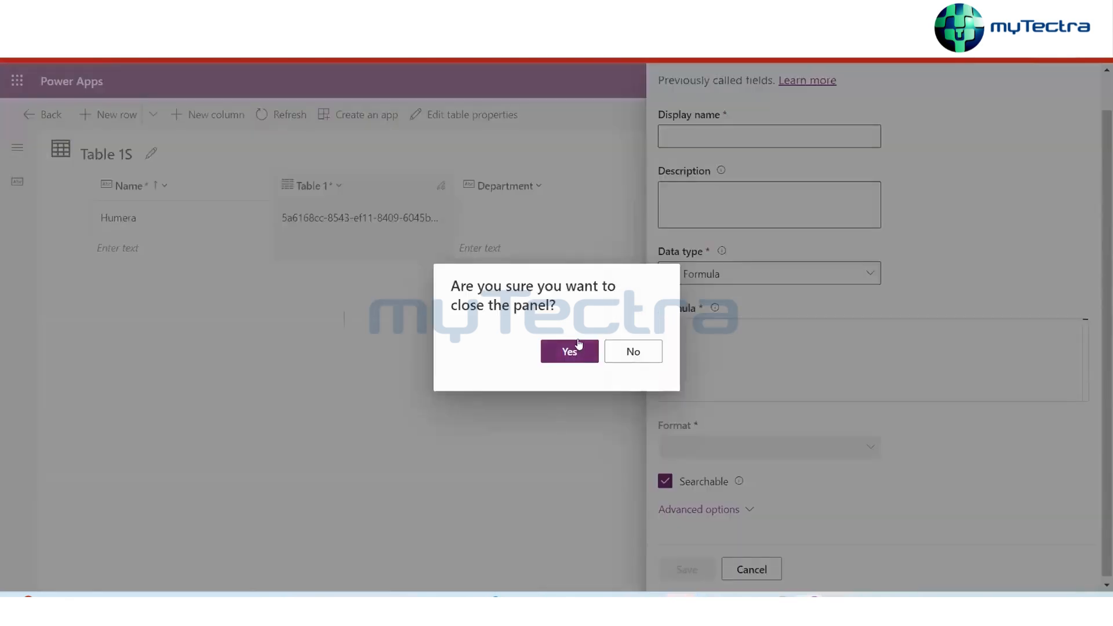
click(561, 361)
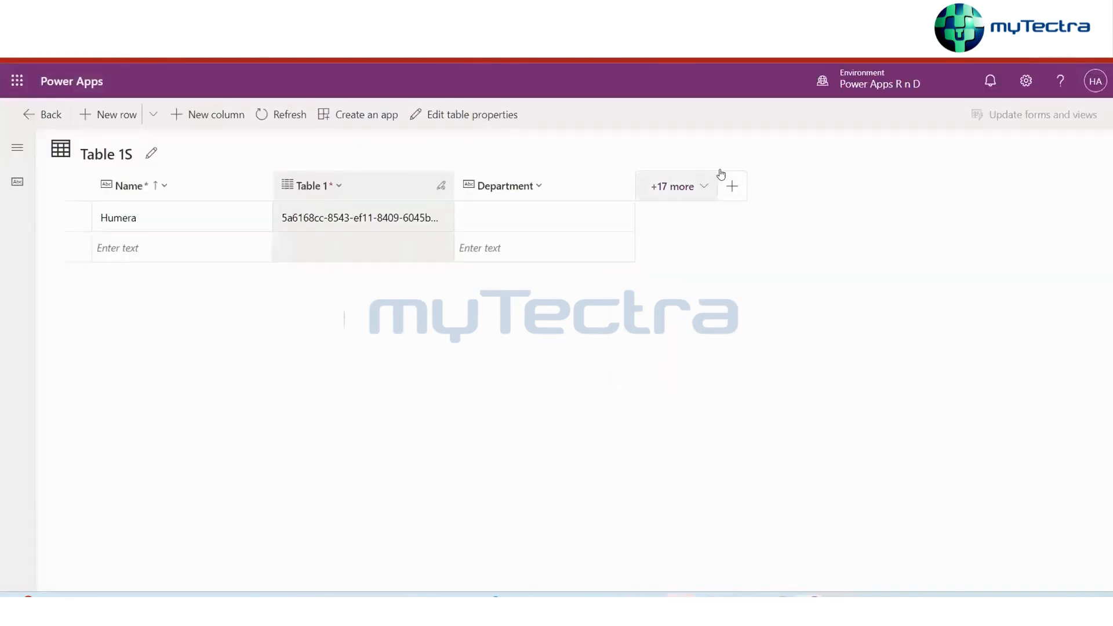
Look through Table 1's existing columns, search them for "Rollup", and clear the search
click(692, 187)
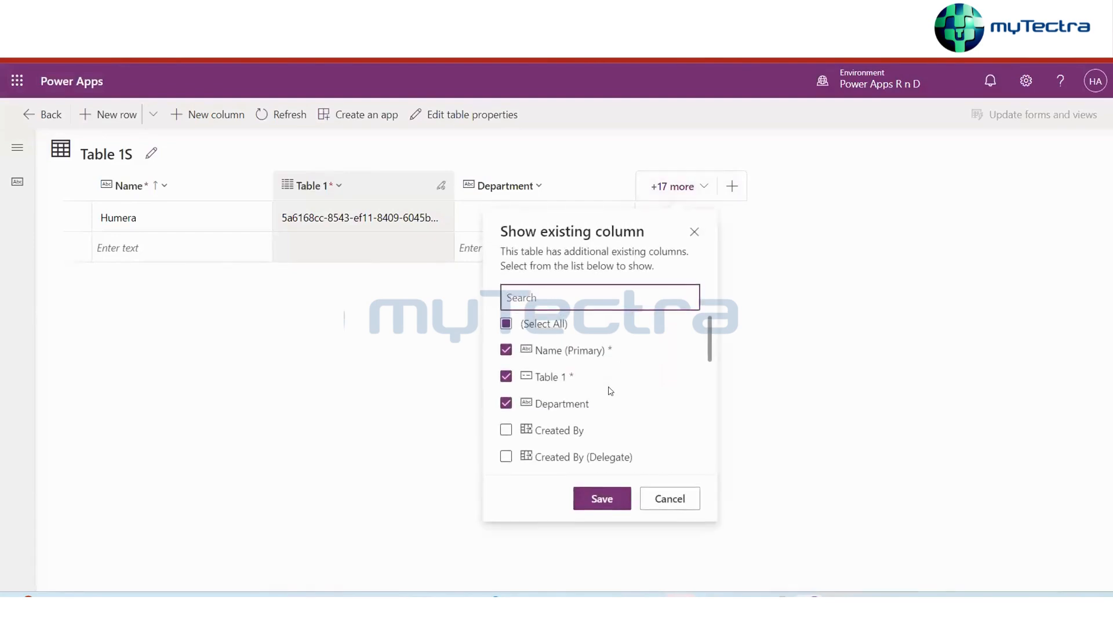
scroll(611, 391, down, 3)
scroll(610, 391, down, 5)
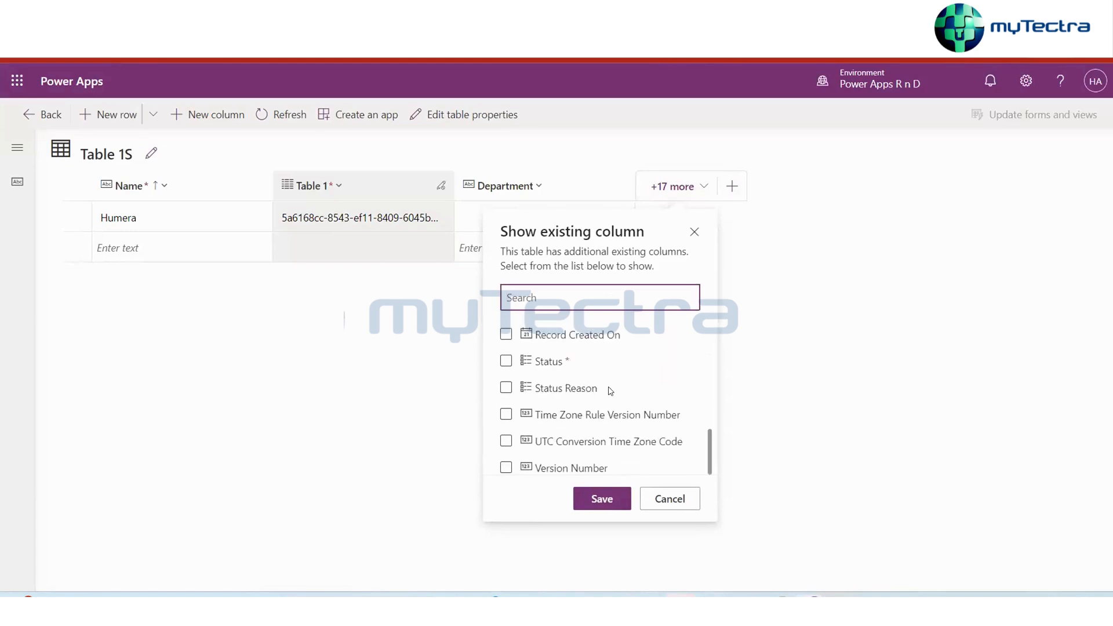
scroll(610, 391, up, 2)
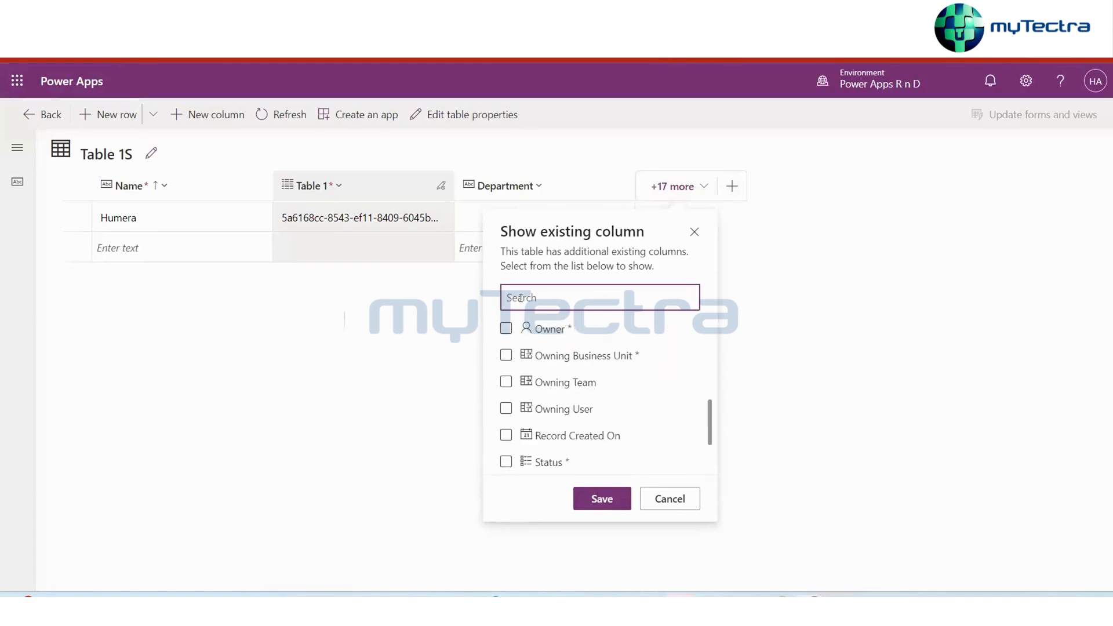
text(Rol)
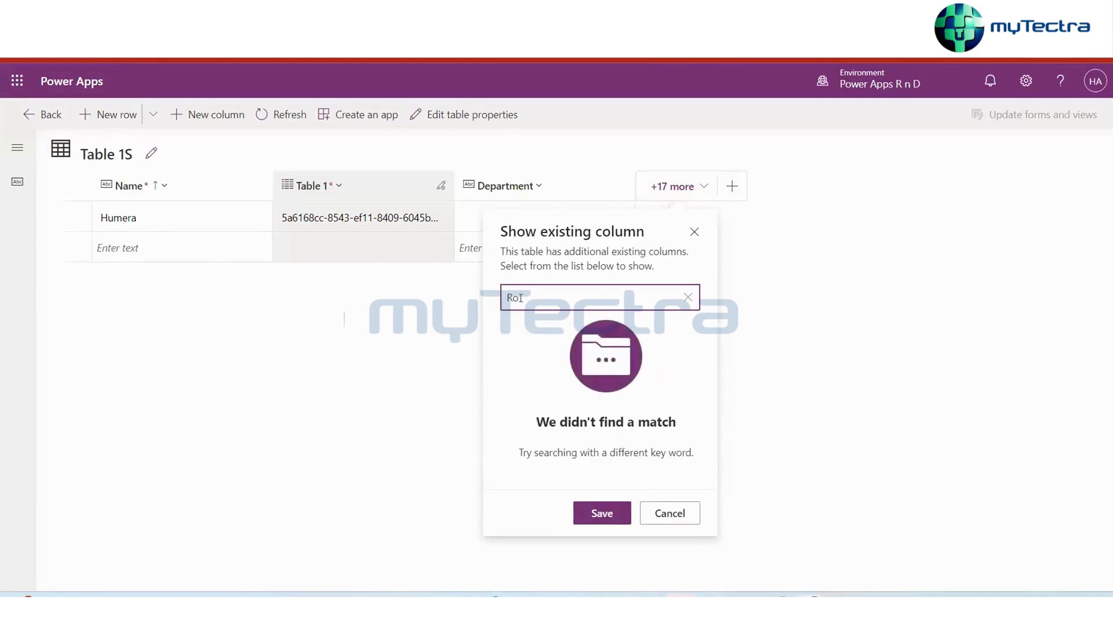
text(lup)
key(BackSpace)
key(BackSpace)
key(BackSpace)
key(BackSpace)
key(BackSpace)
key(BackSpace)
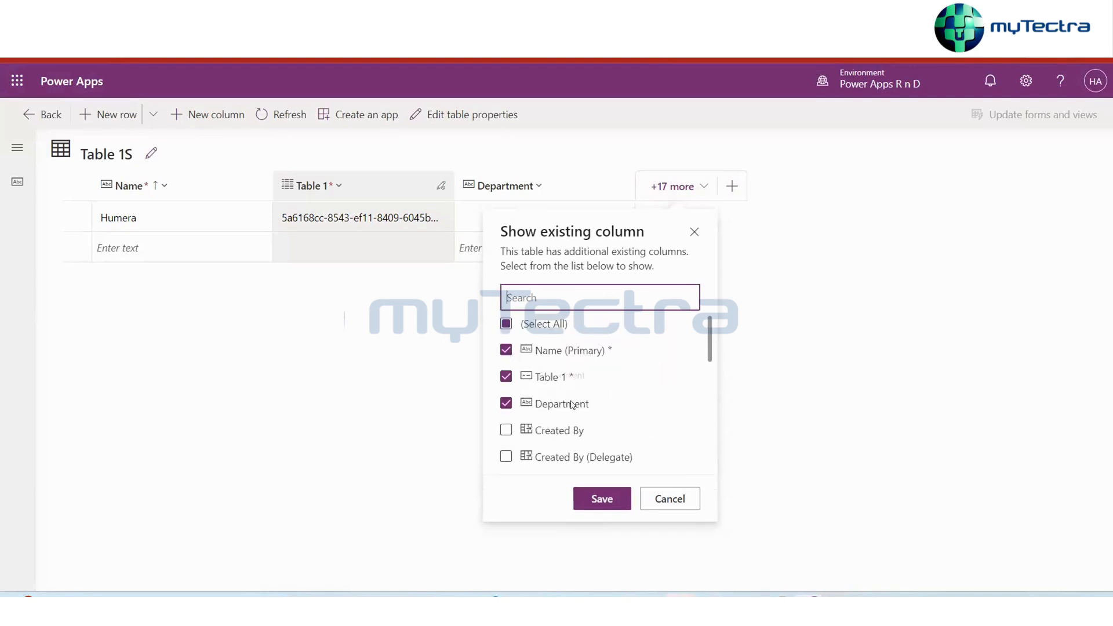
Check the end of the existing column list, repeat the "Rollup" search, and clear it again
scroll(572, 394, down, 8)
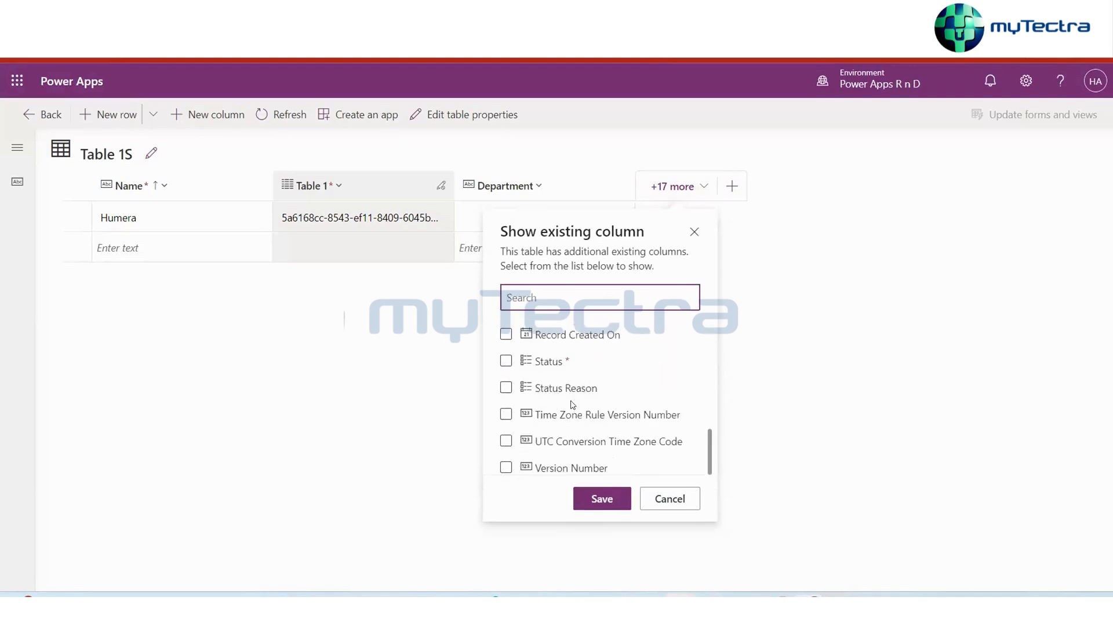
click(510, 301)
text(Roll)
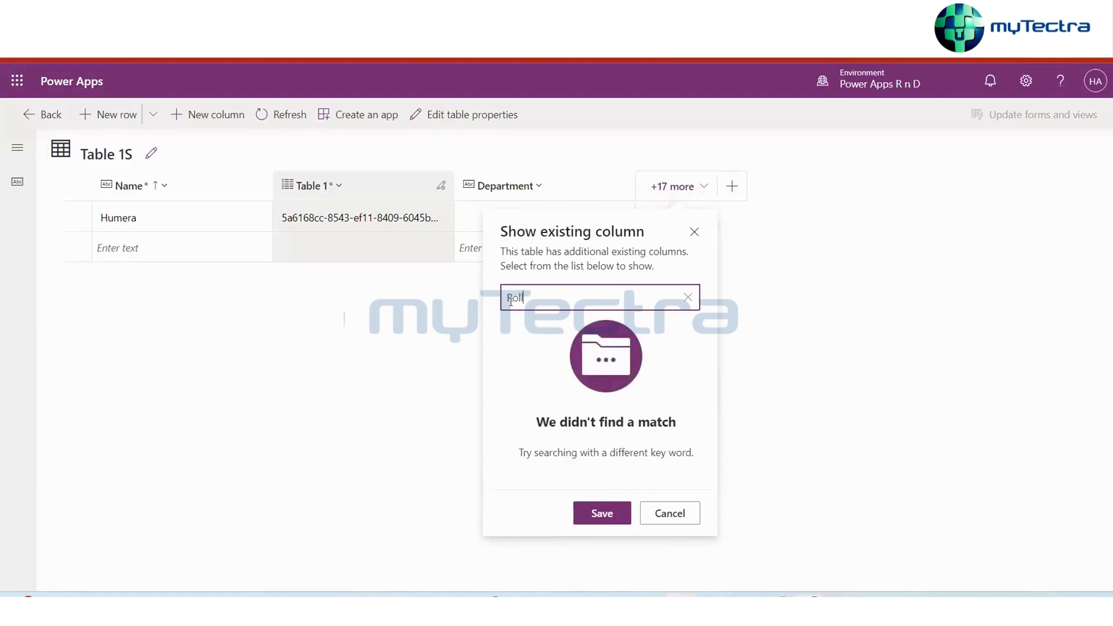
text(up)
key(BackSpace)
key(BackSpace)
key(BackSpace)
key(BackSpace)
key(BackSpace)
key(BackSpace)
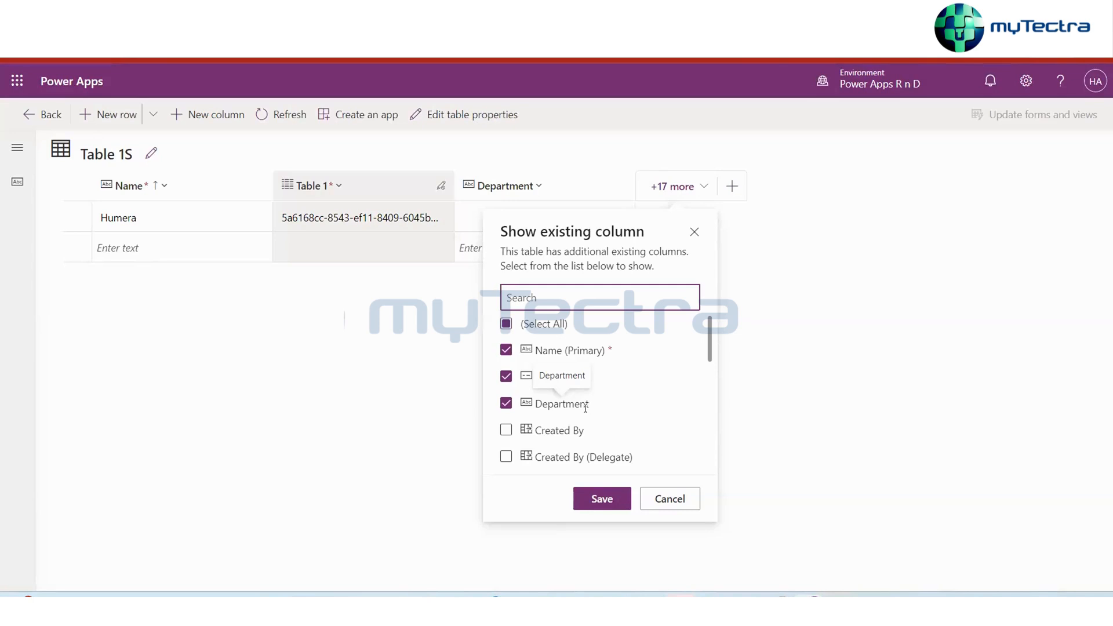
Close the existing-column list, leave the data editor, and open Table 1's Columns list in Testing Solution
click(692, 231)
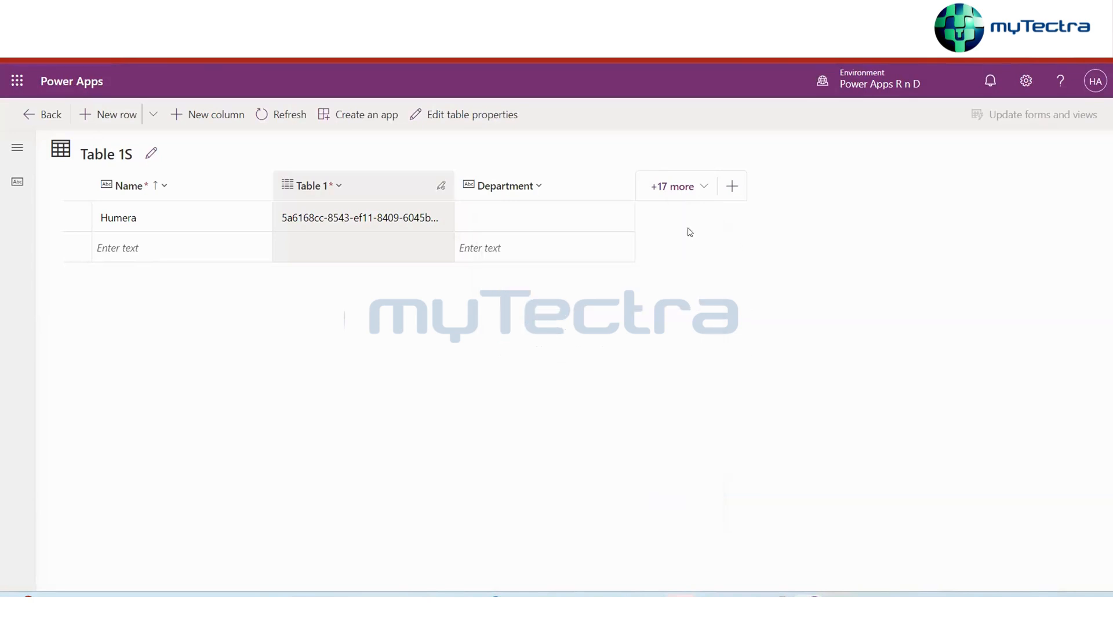
click(36, 114)
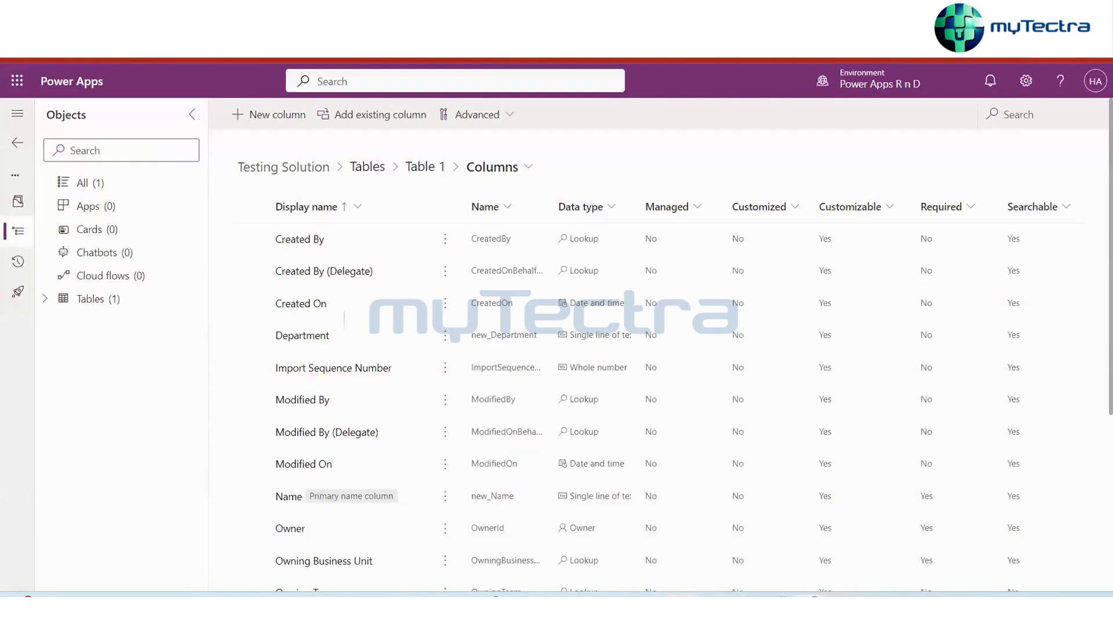
click(101, 300)
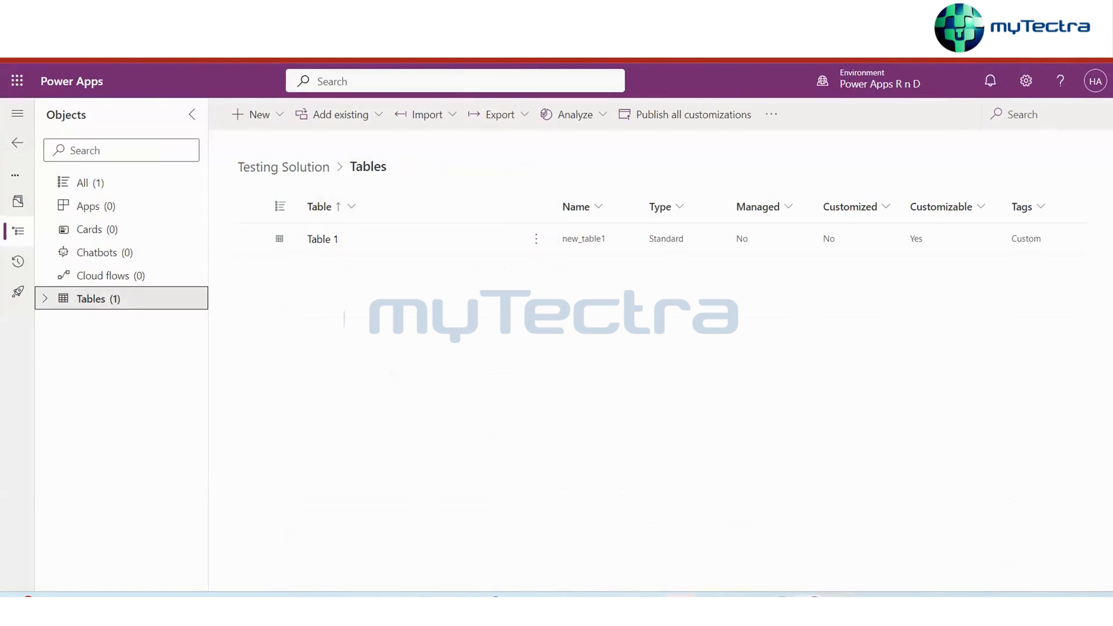
click(321, 240)
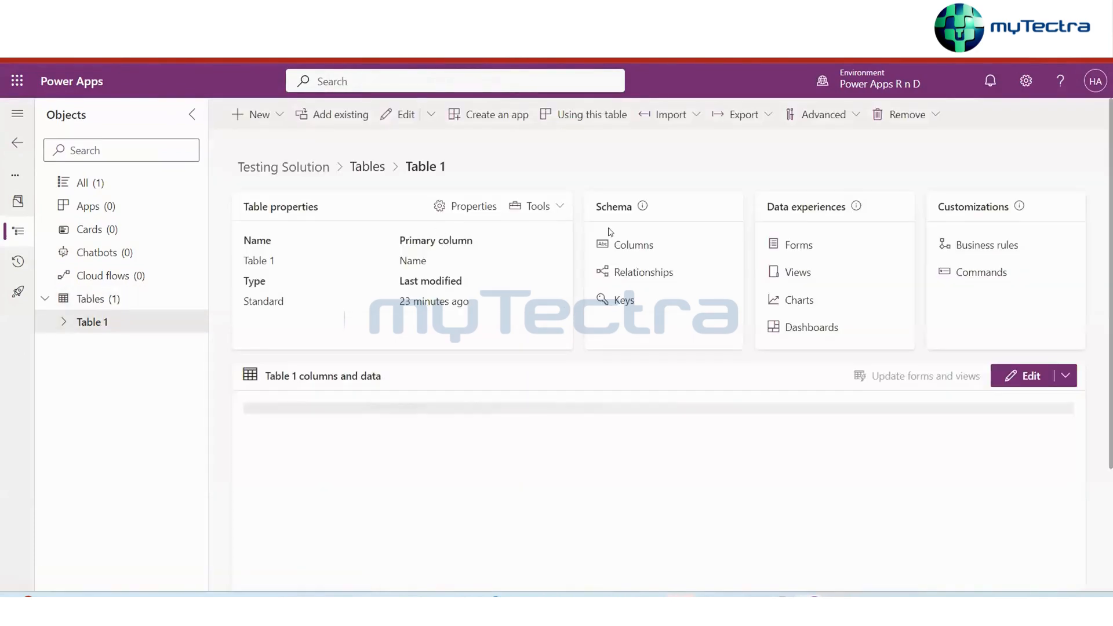
click(622, 249)
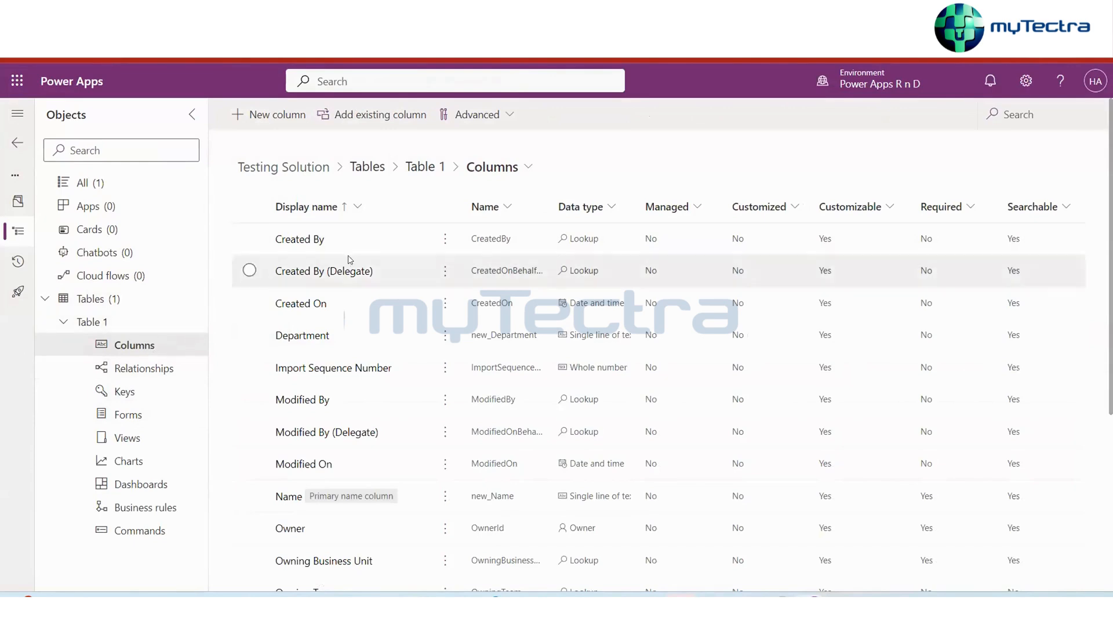
Start a new column in Table 1 with the display name "Subject code"
click(257, 117)
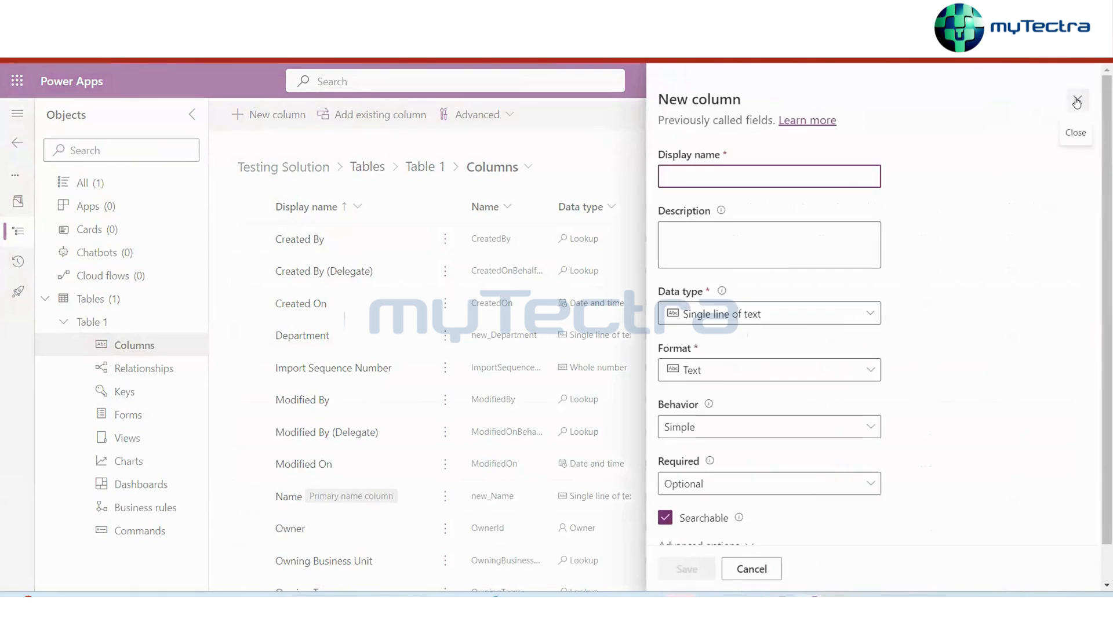
click(675, 176)
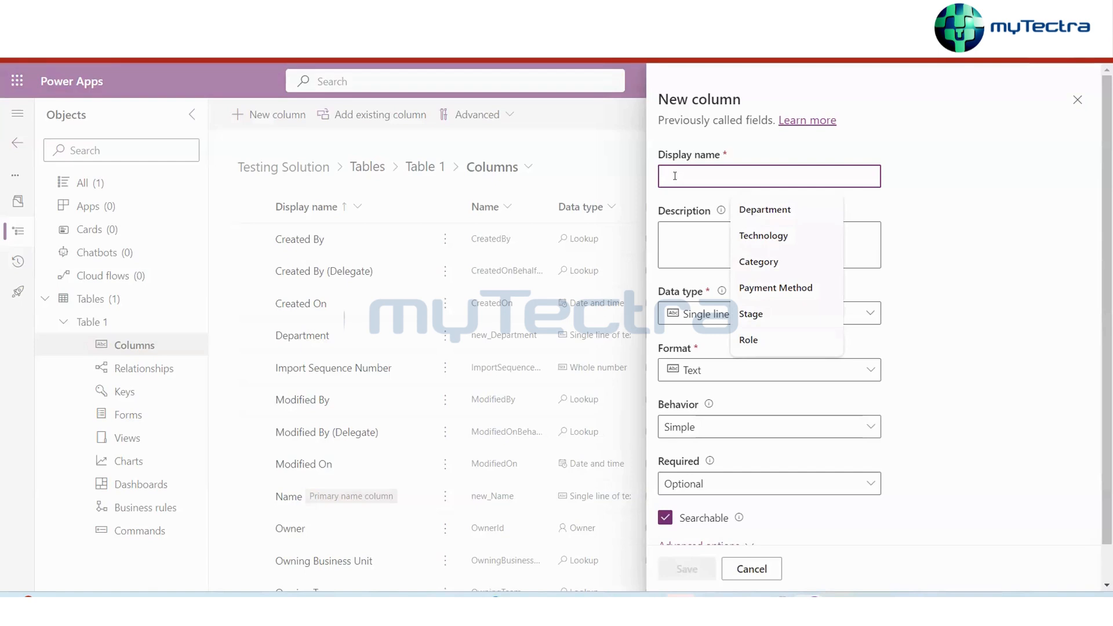
text(c)
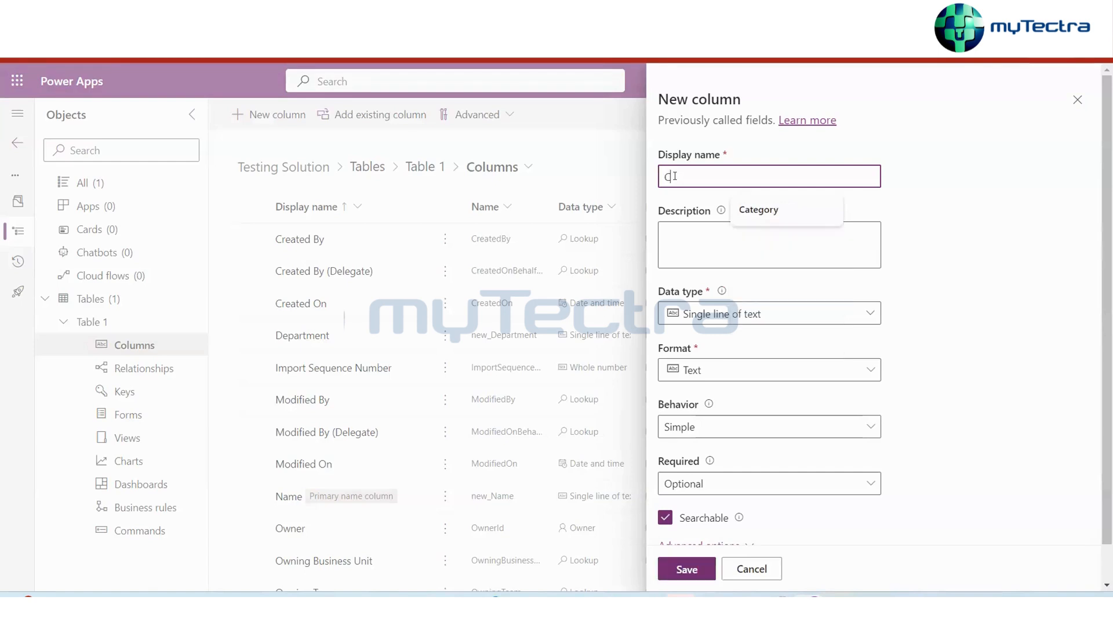
key(BackSpace)
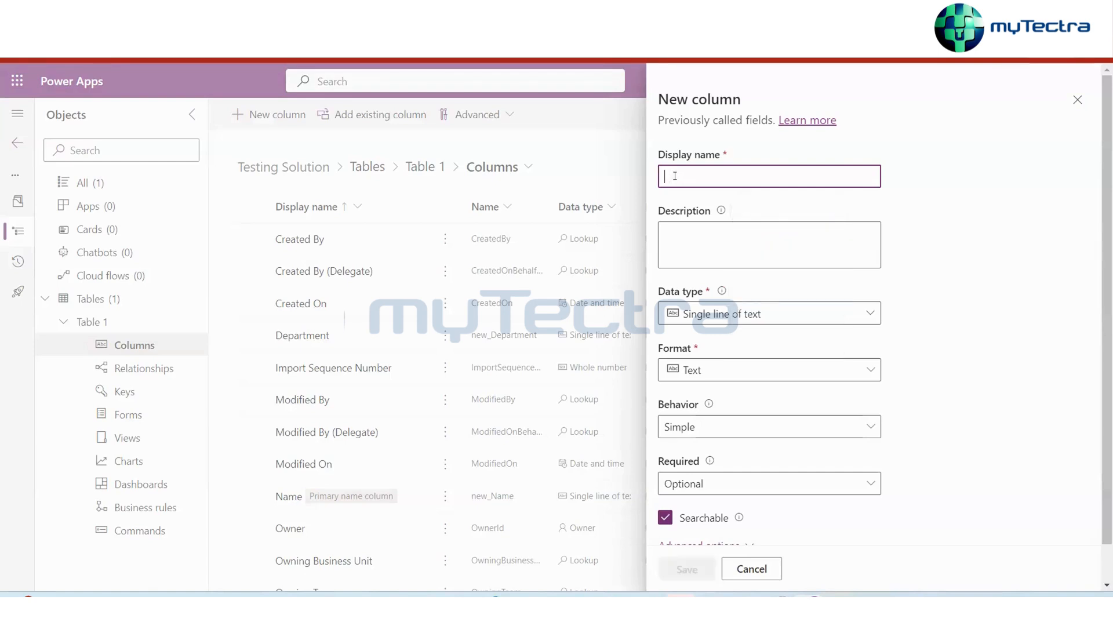
text(S)
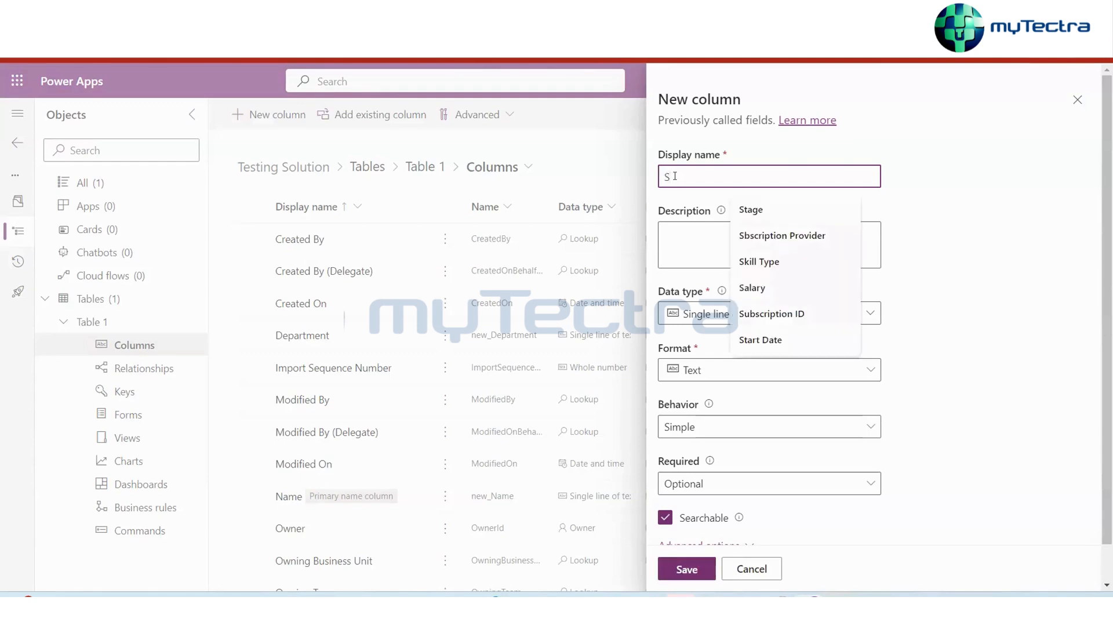
text(u)
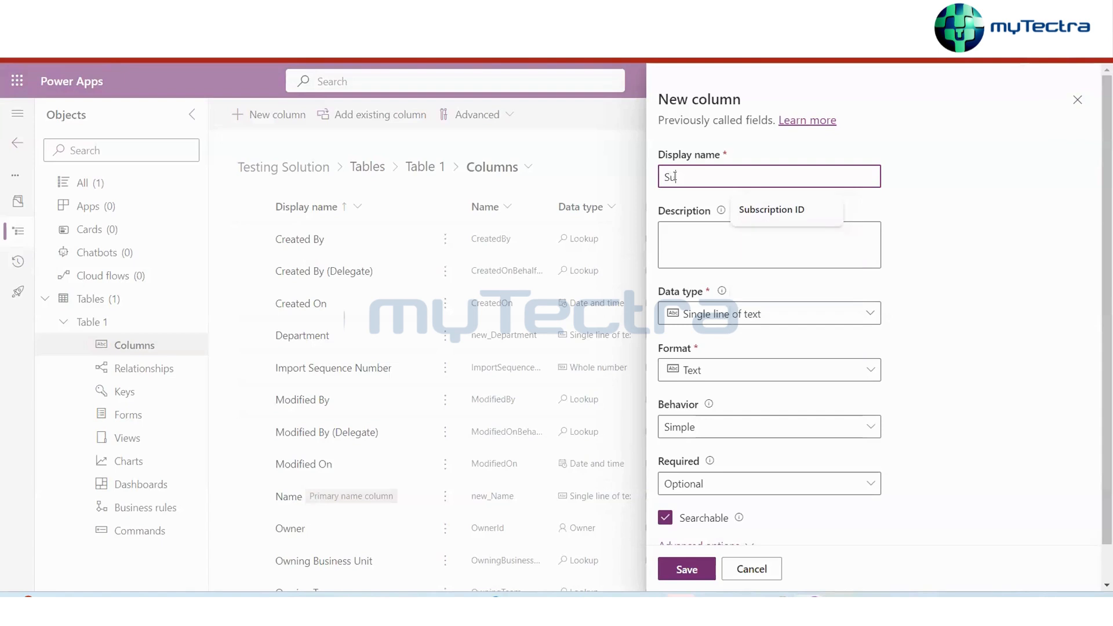
text(bj)
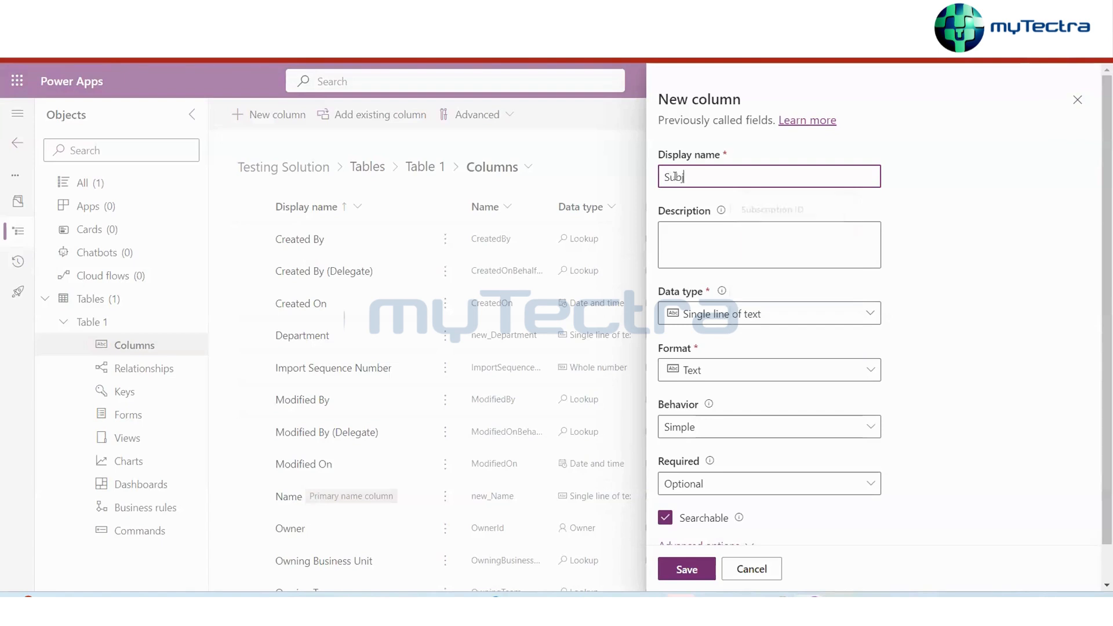
text(ect code)
Look over the text format options, set the Subject code column's data type to Whole number, and save the column
scroll(864, 363, down, 1)
scroll(864, 363, down, 1)
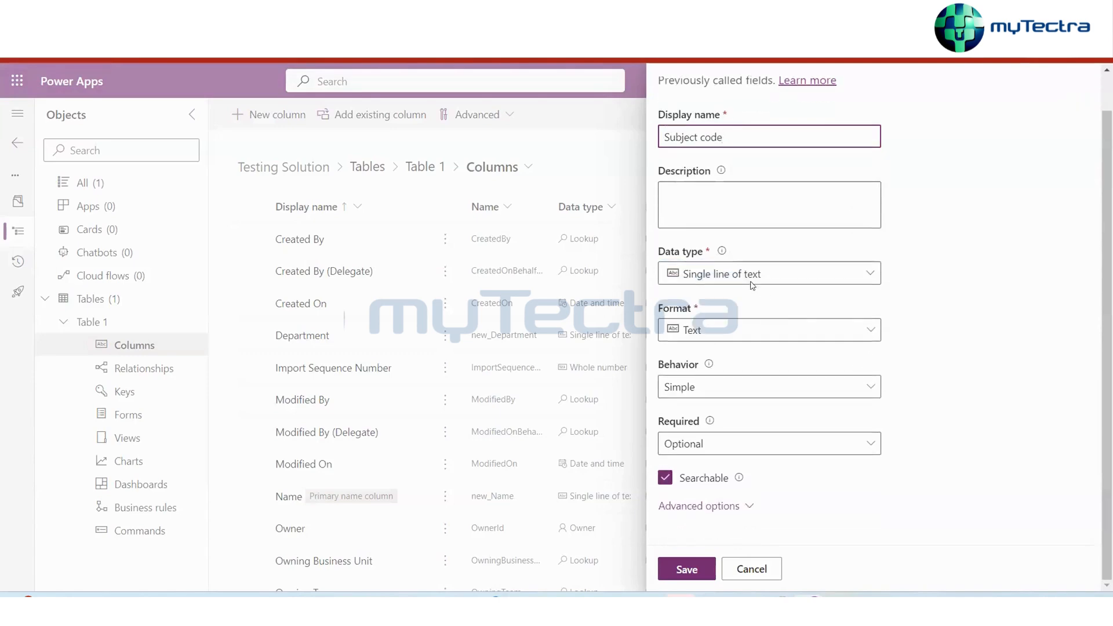
click(870, 331)
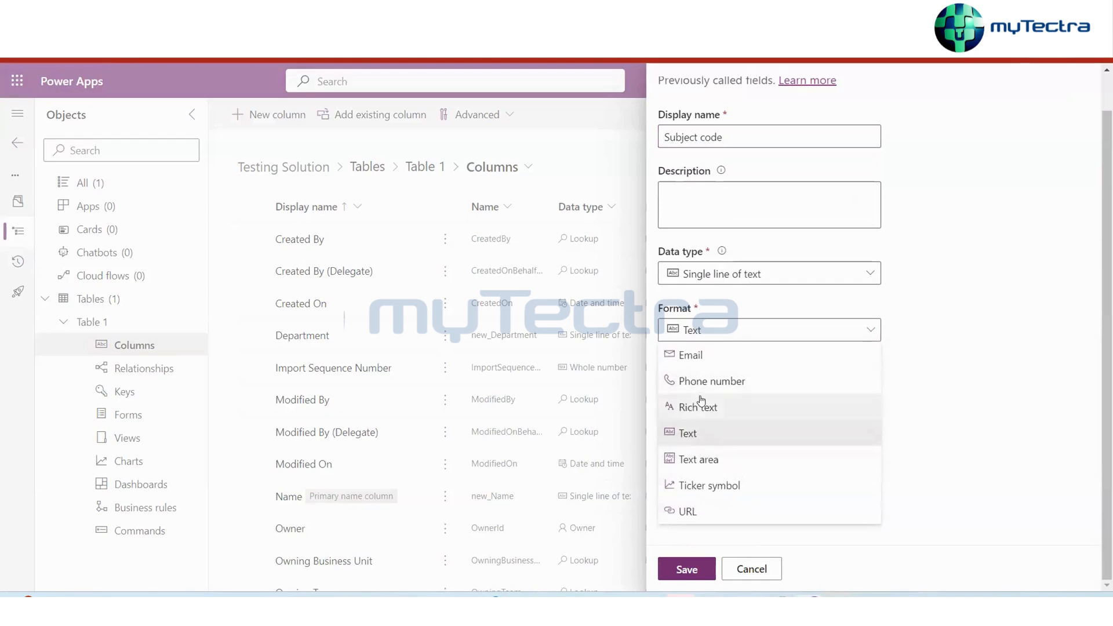
click(916, 308)
click(867, 274)
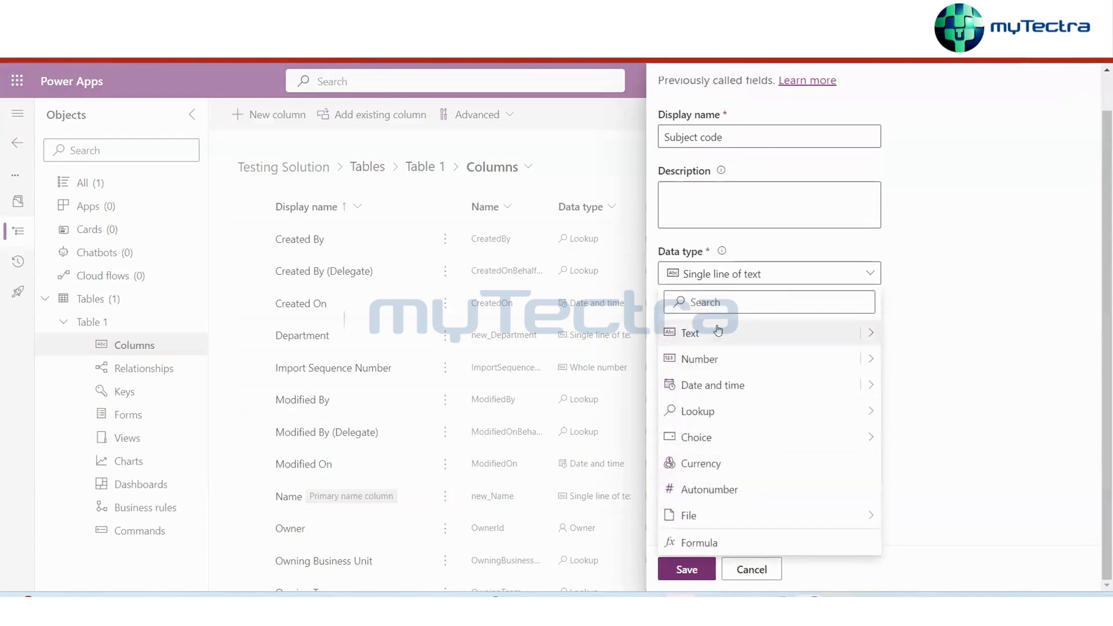
click(704, 362)
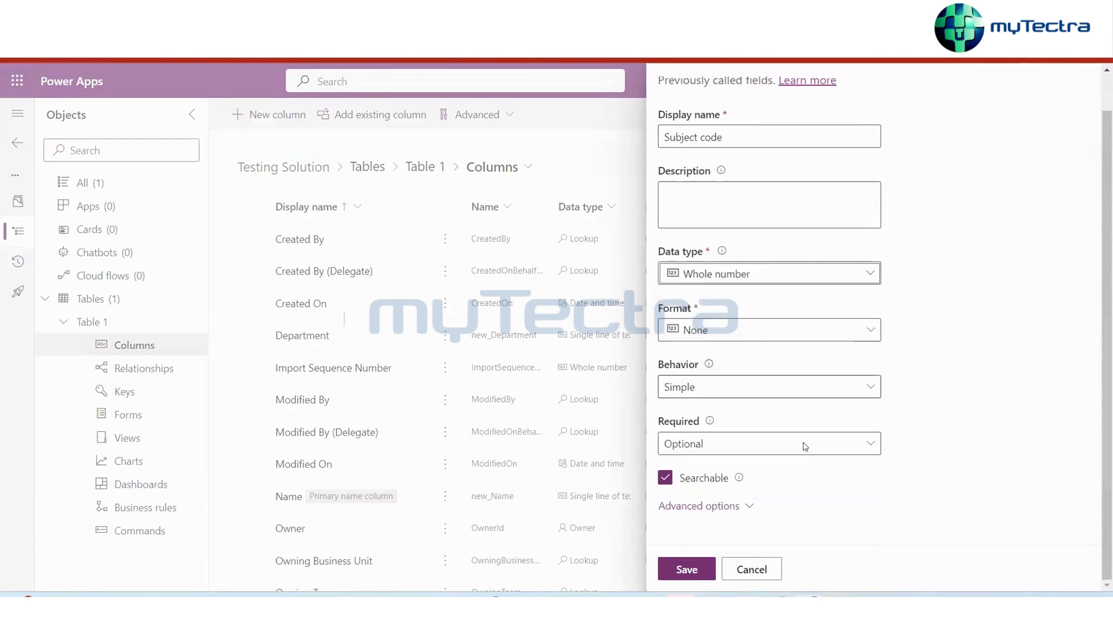
click(688, 570)
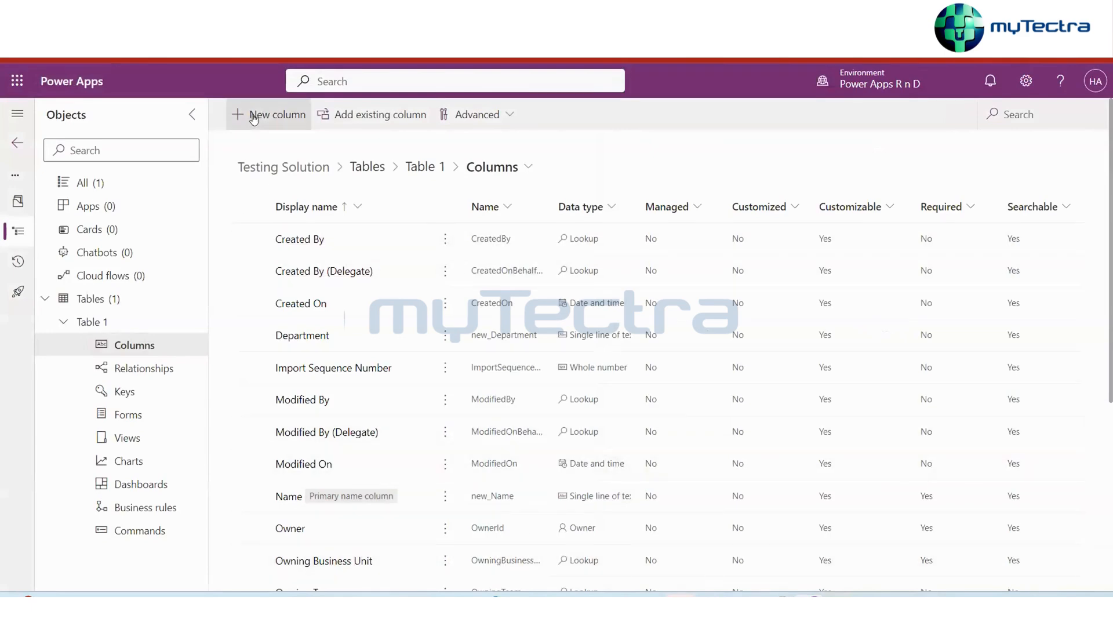
Add another new column named "Dep Code" with the Whole number data type and save it
click(254, 118)
click(667, 175)
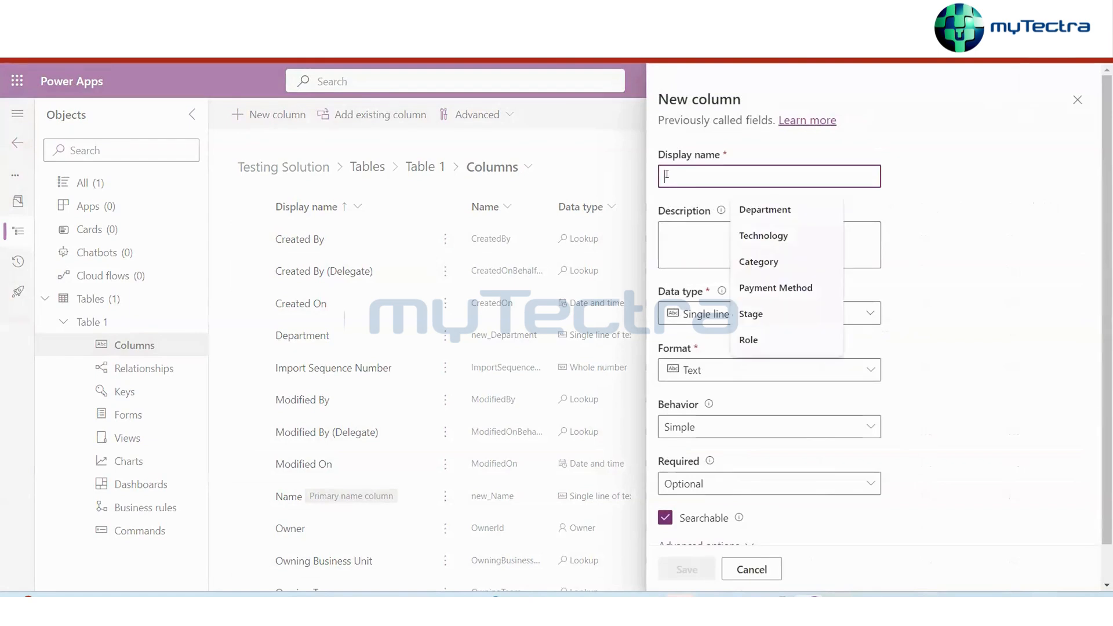
text(De)
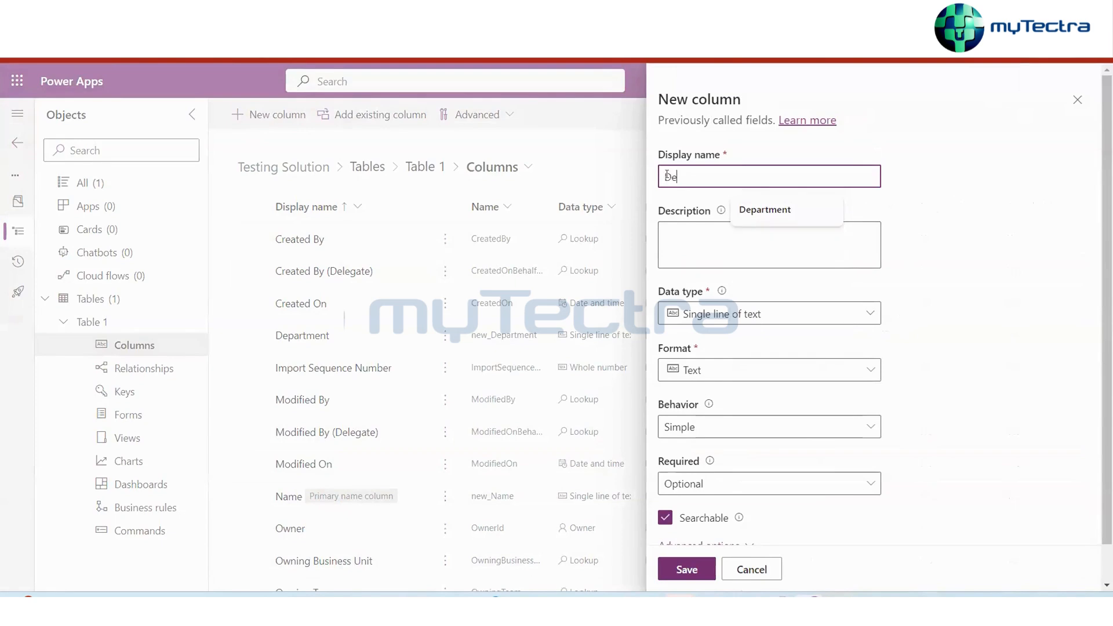
text(p Code)
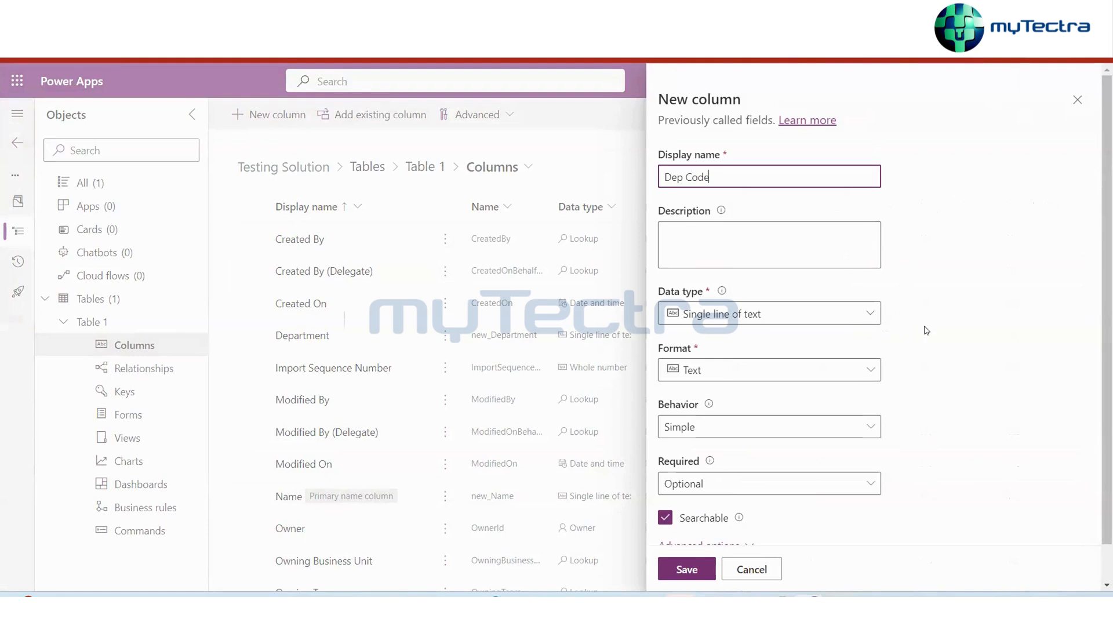
click(870, 314)
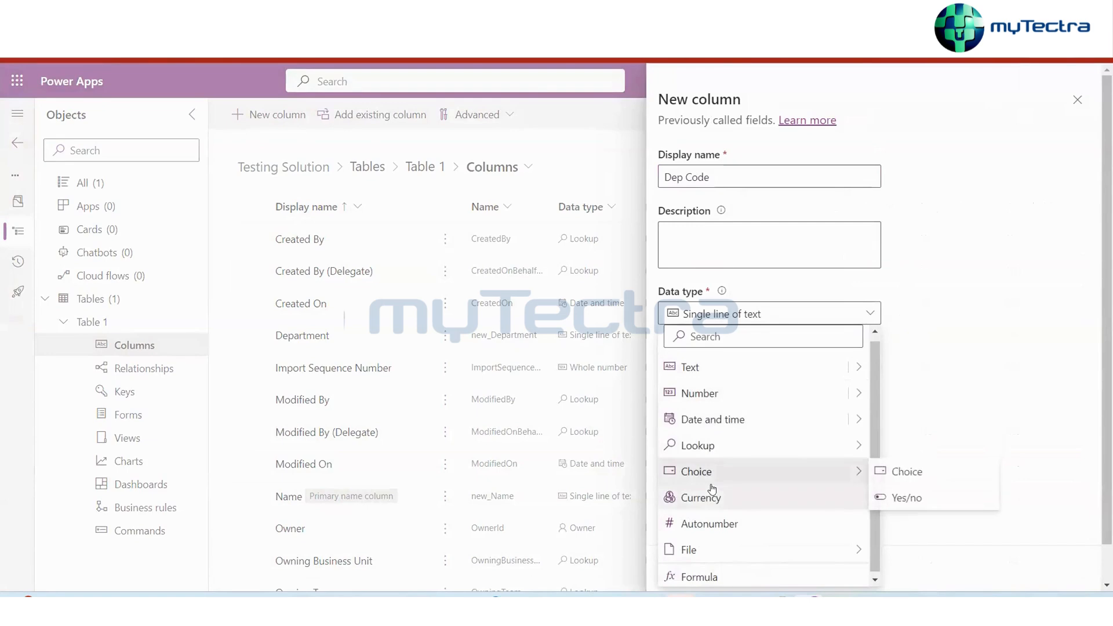
click(714, 397)
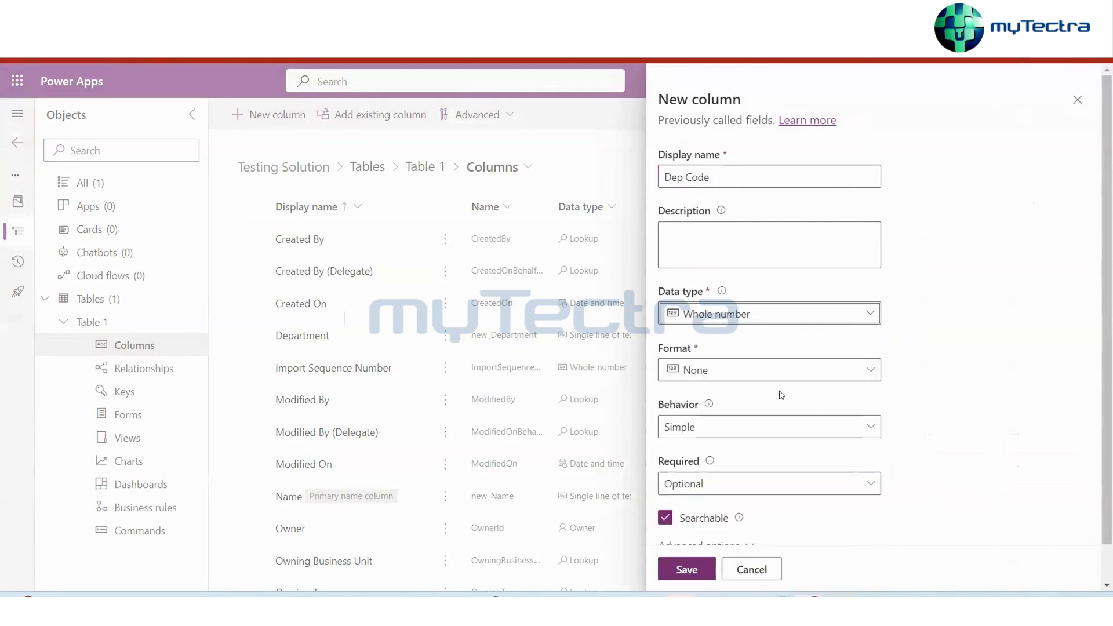
click(685, 571)
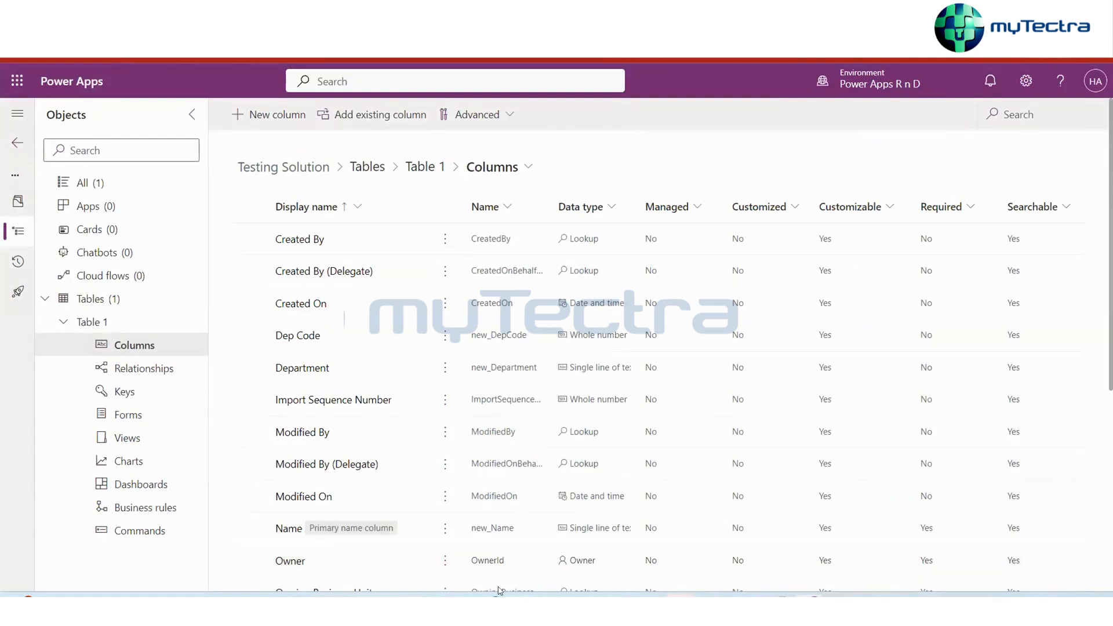
Start a new column named "Calculate" and set its data type to Formula
click(270, 115)
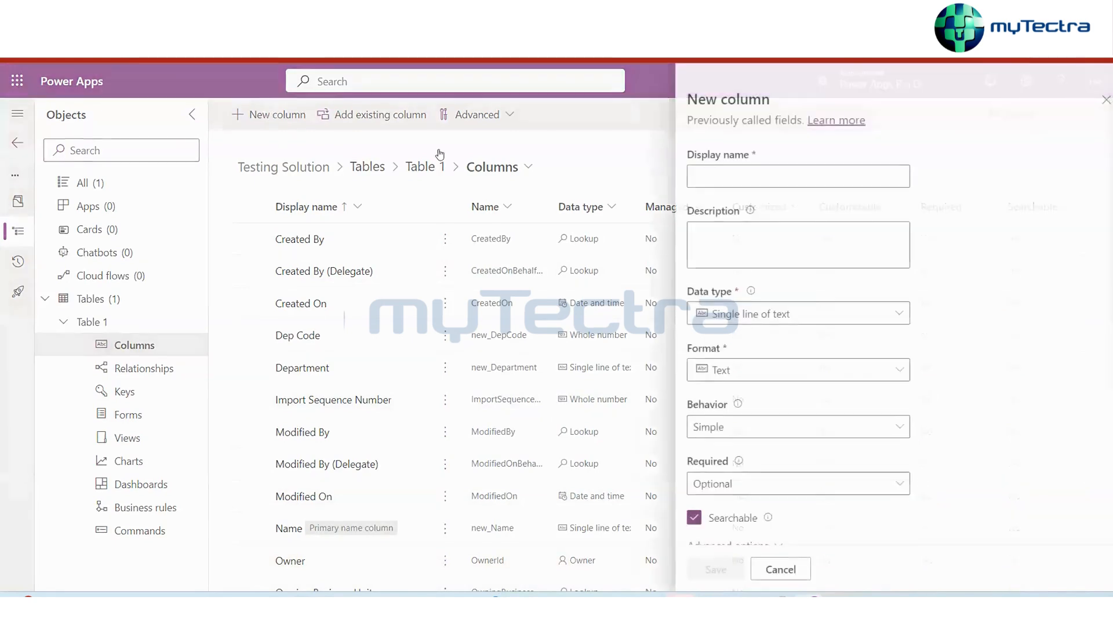
click(684, 176)
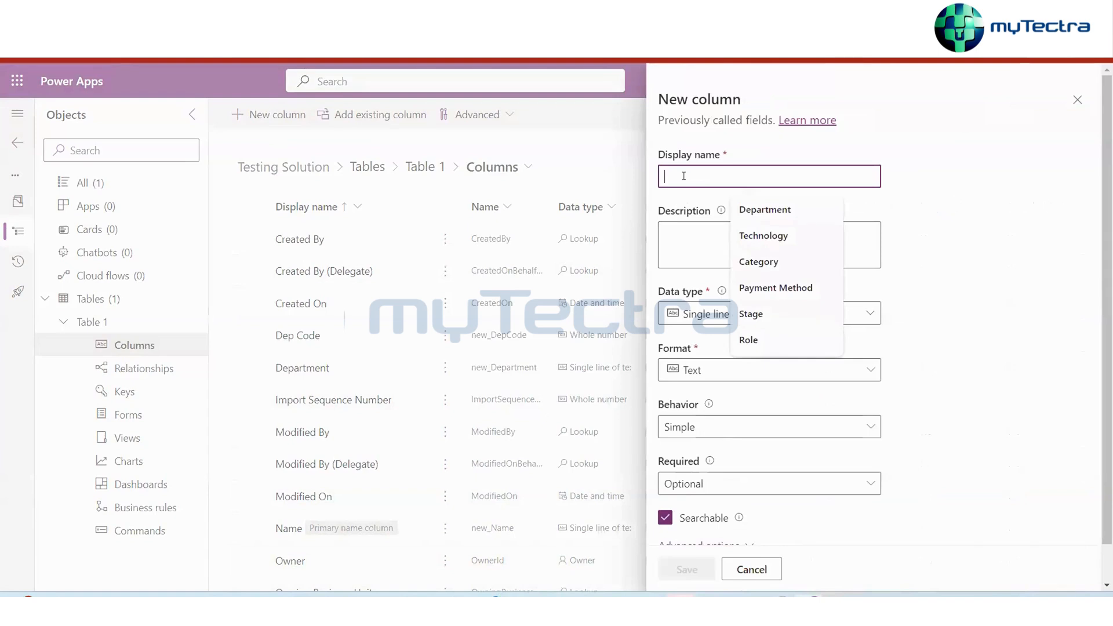
text(Cal)
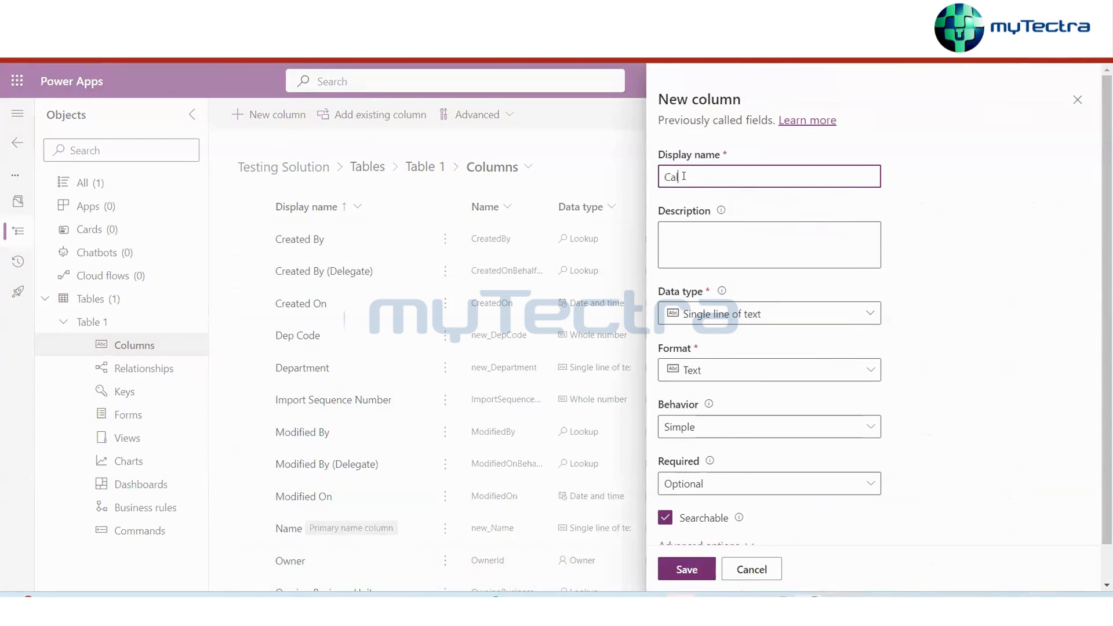
text(culate)
scroll(777, 324, down, 1)
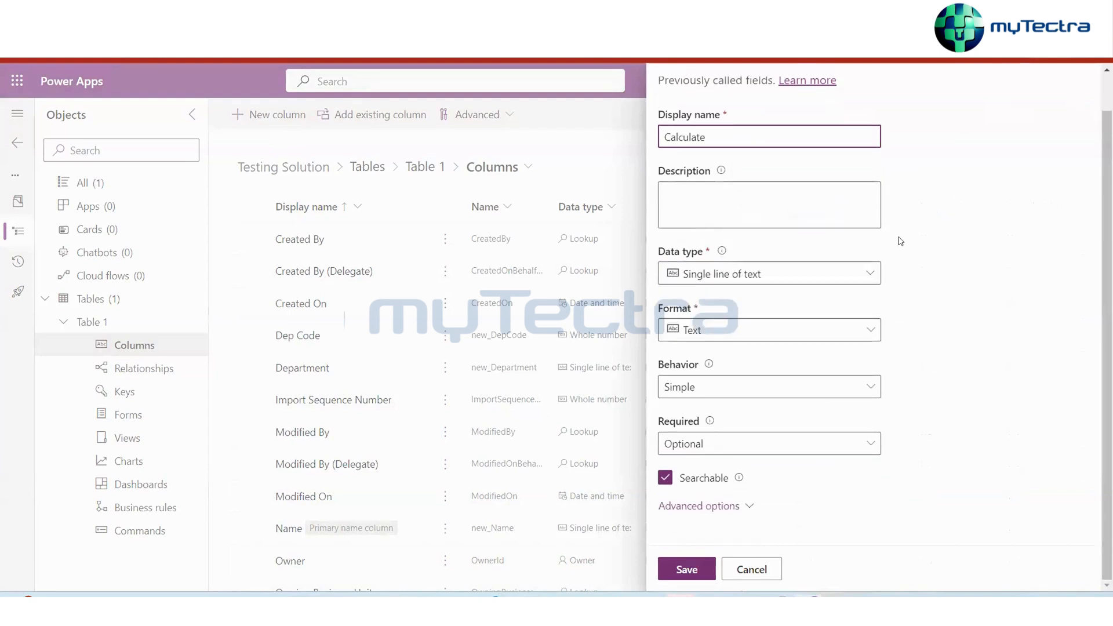
click(870, 276)
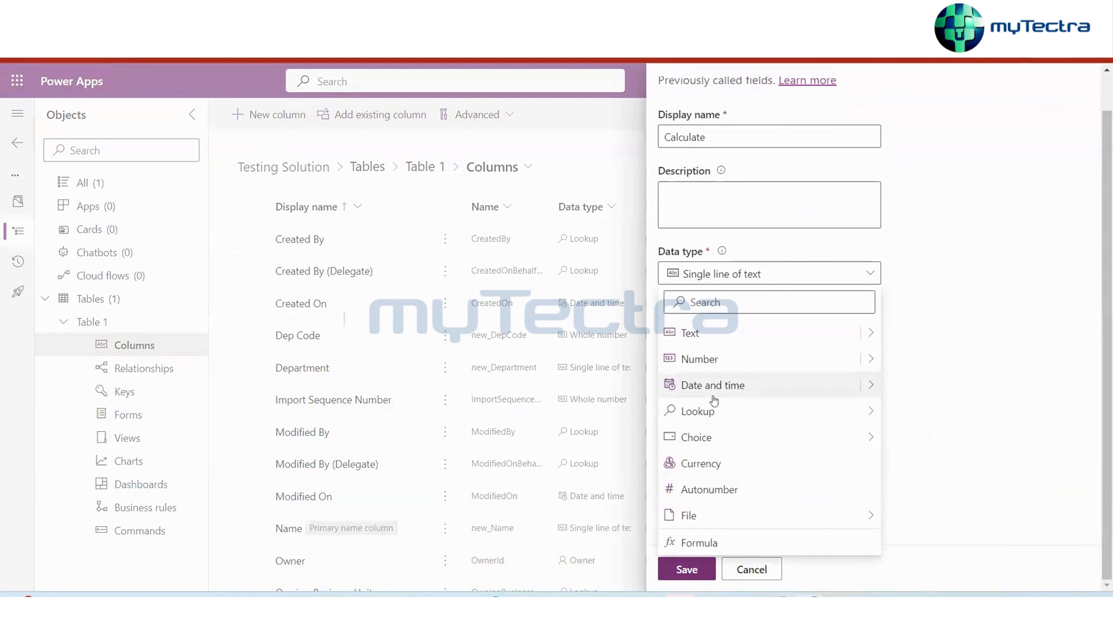
click(693, 545)
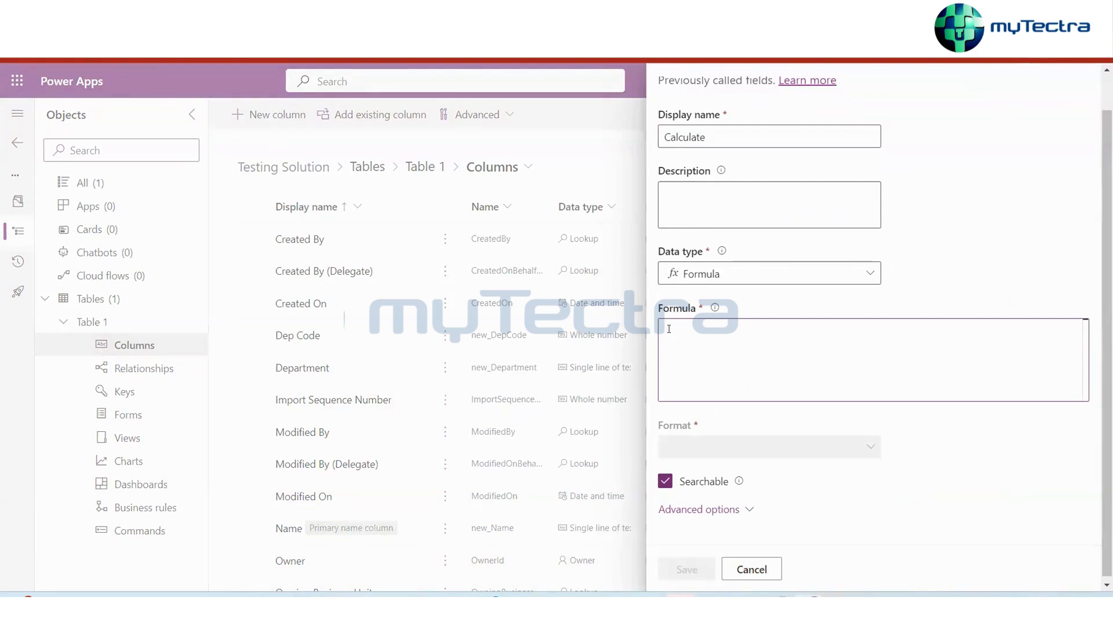
Enter the formula Sum('Subject code','Dep Code') for the Calculate column and save the column
text(s)
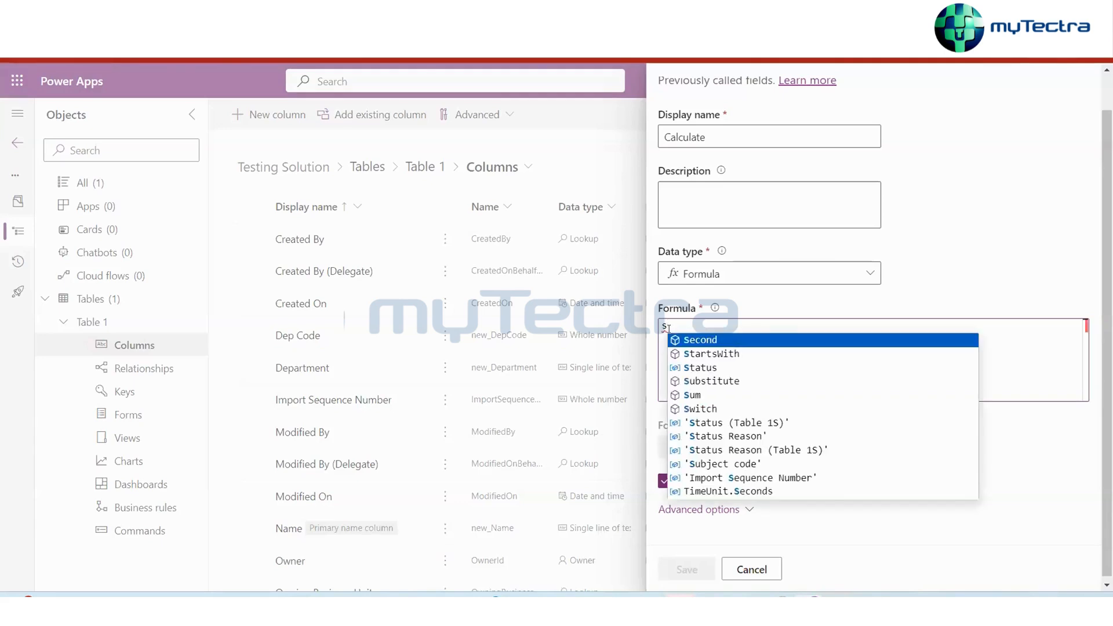
click(698, 394)
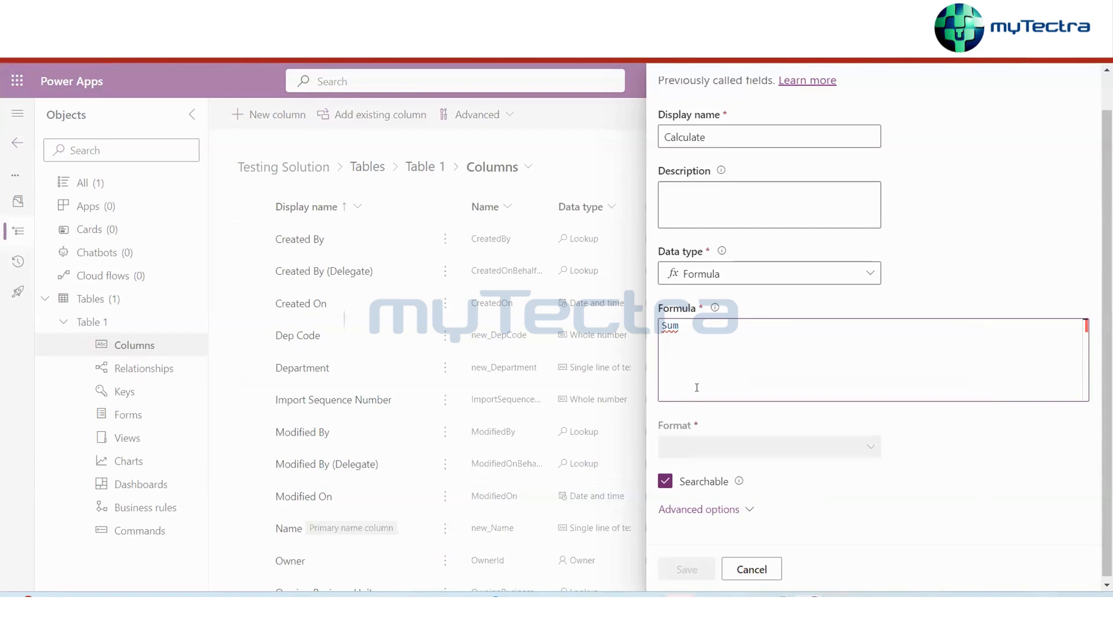
text(()
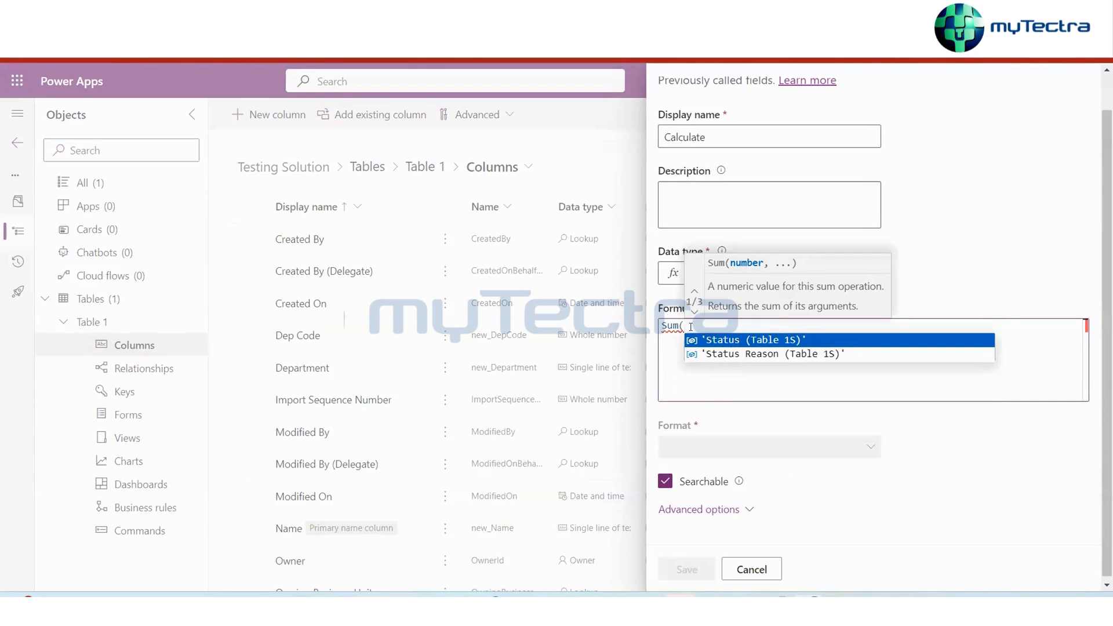
text(Sub)
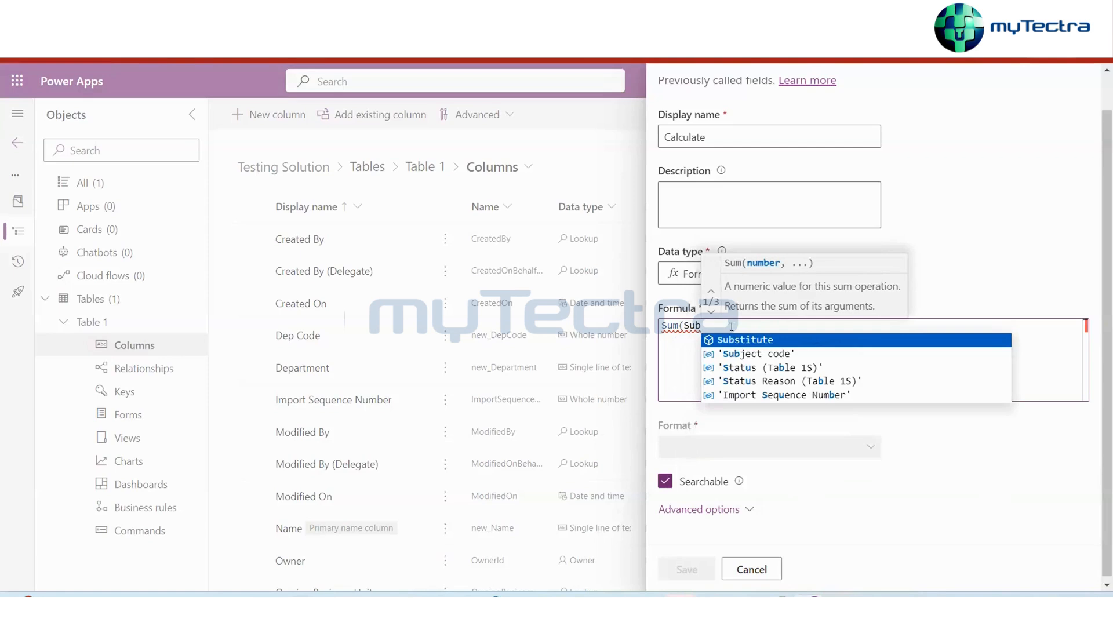
click(778, 353)
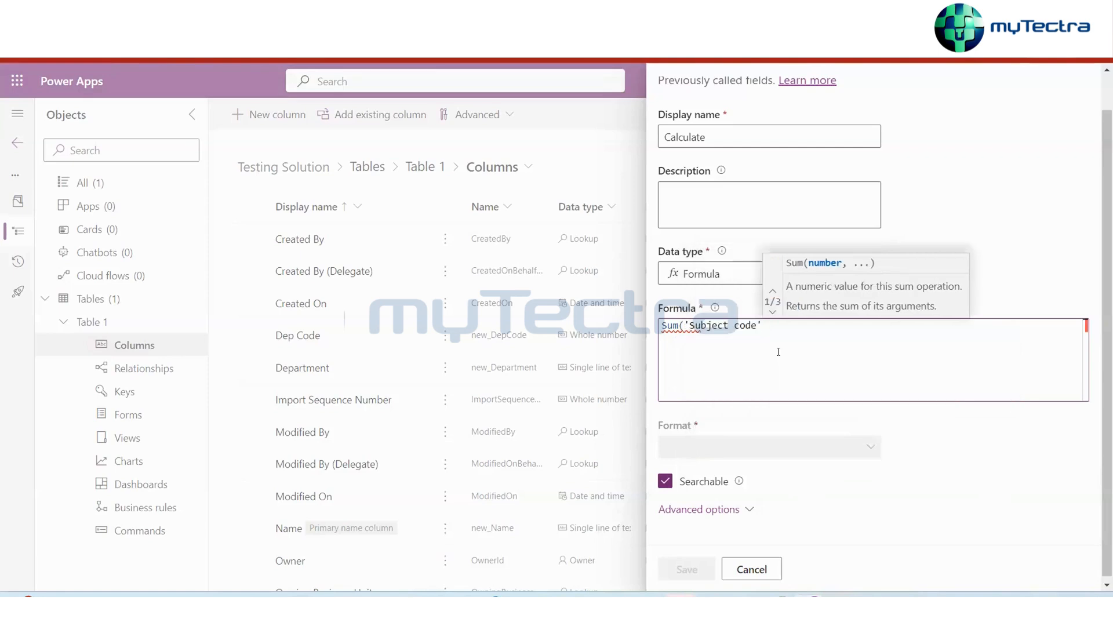
text(,)
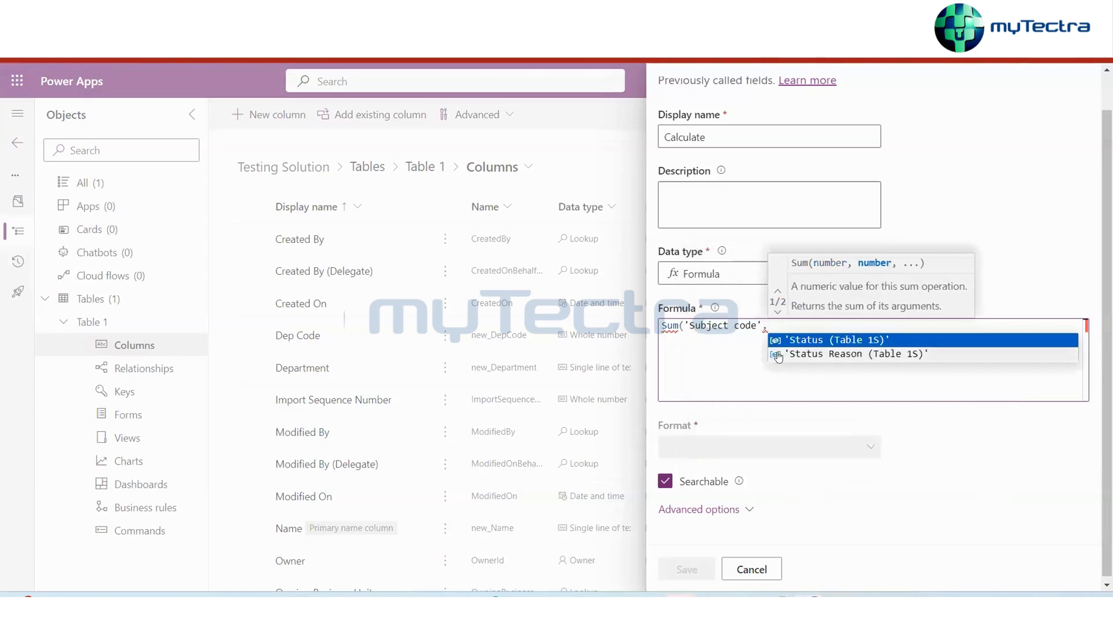
text(De)
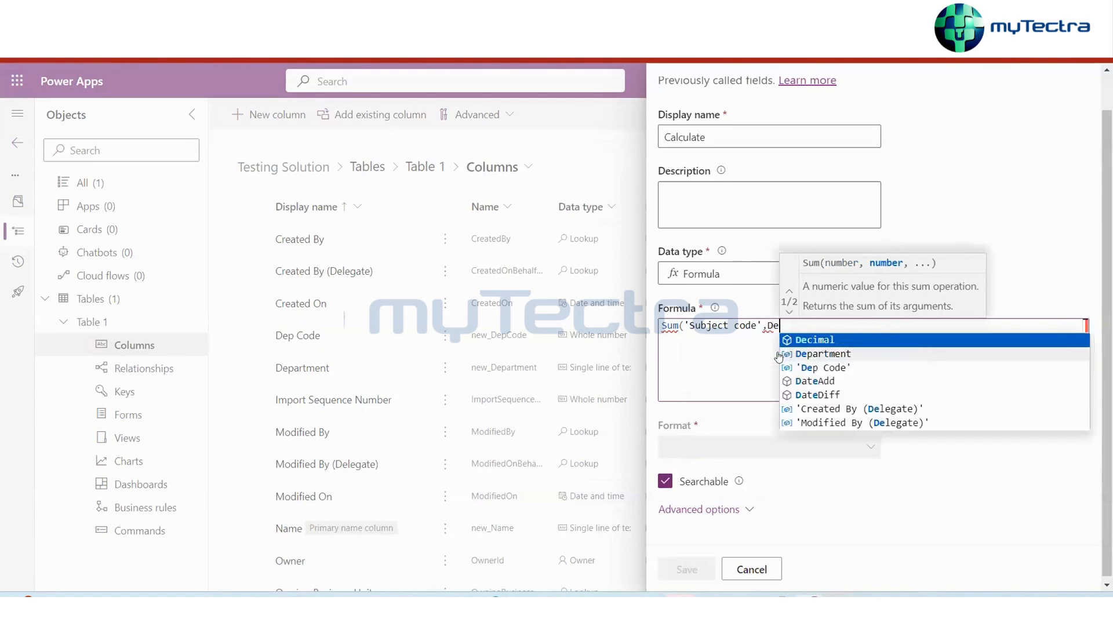
click(844, 366)
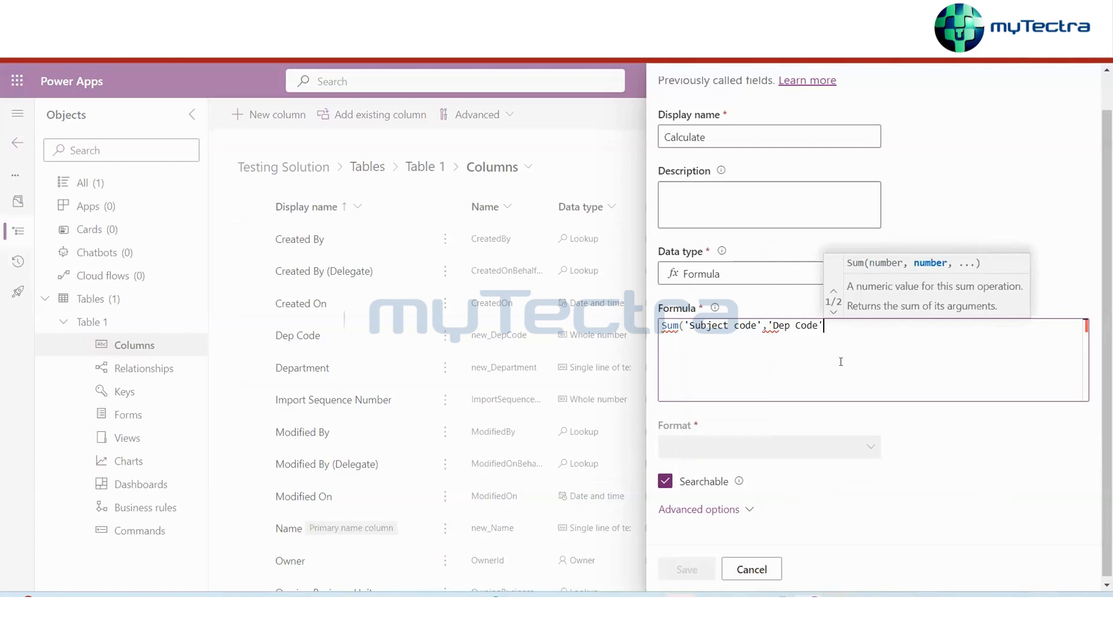
text())
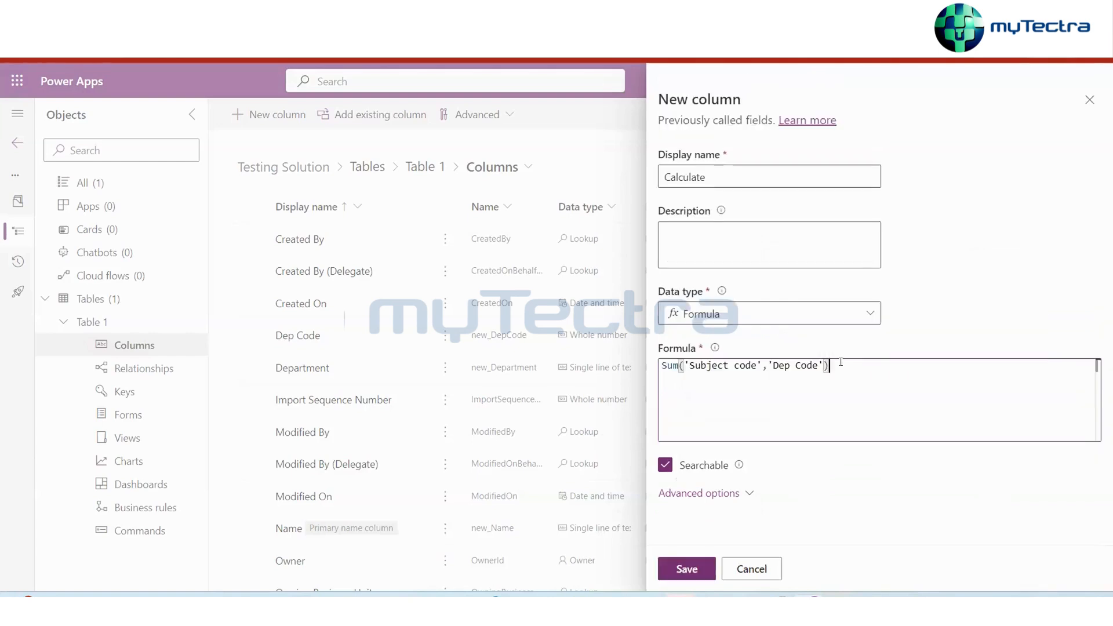
click(683, 570)
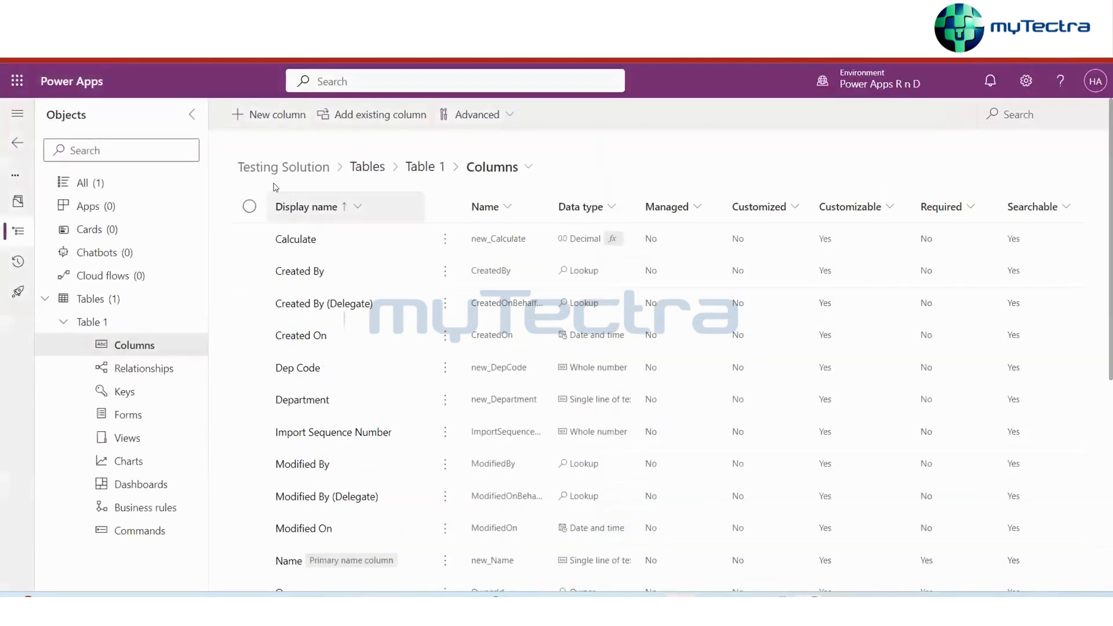
Return to Table 1's overview and open its columns and data for editing
click(99, 317)
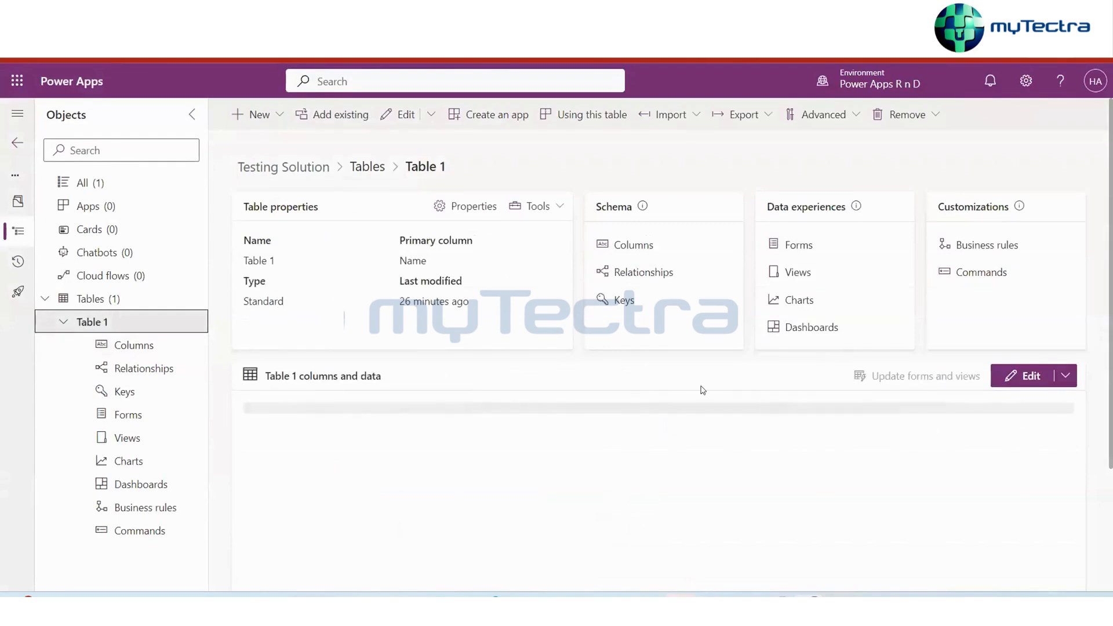
click(1019, 378)
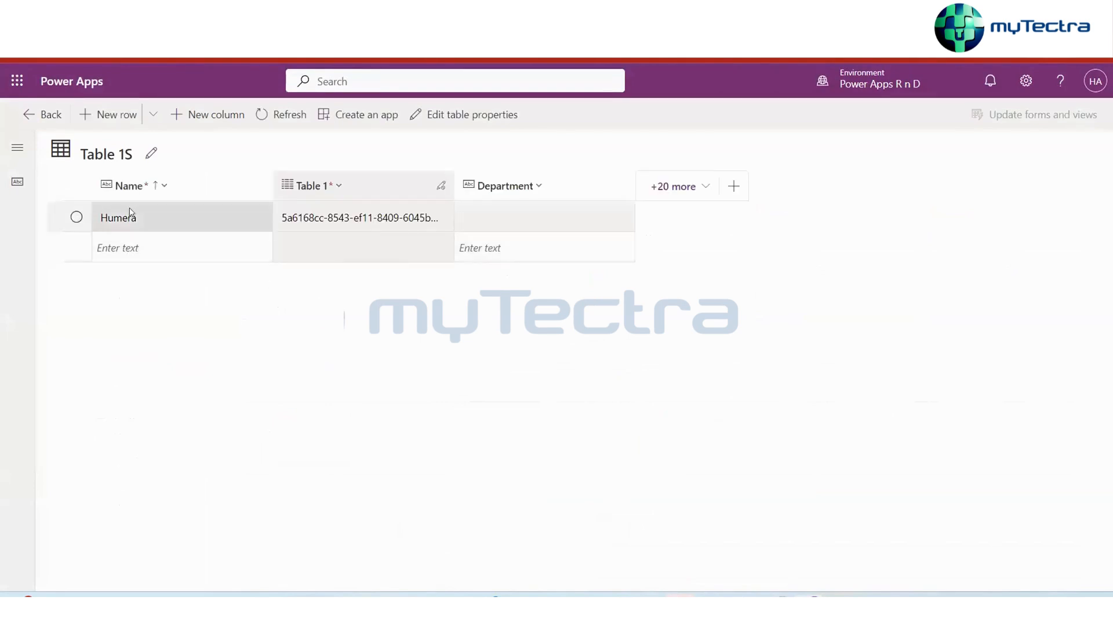
click(112, 247)
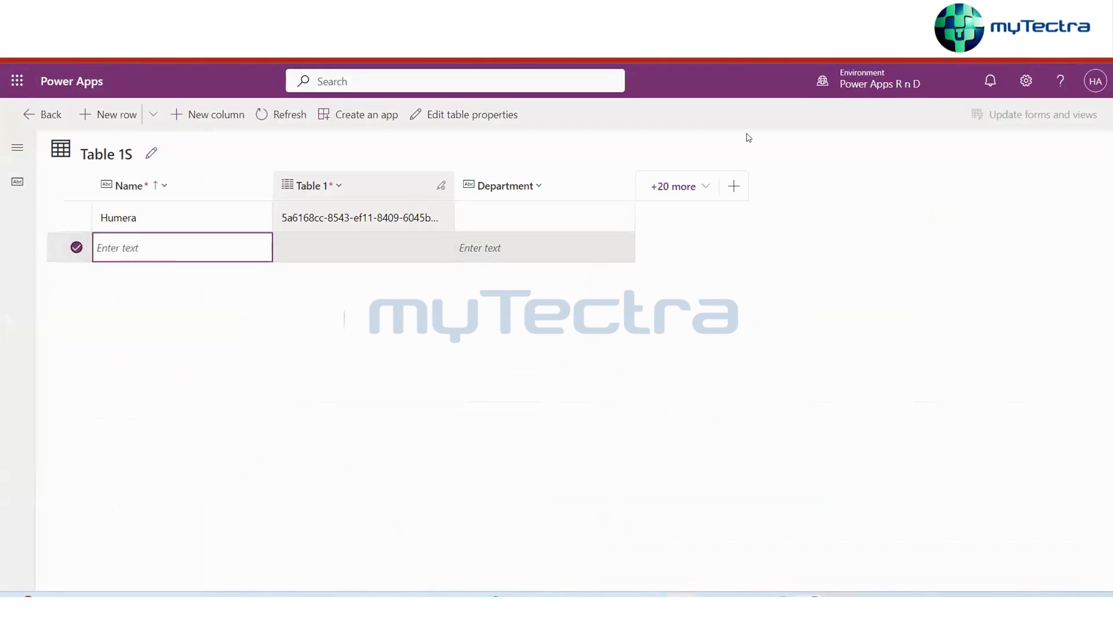
Show the existing Calculate, Subject code and Dep Code columns in the Table 1 data grid
click(709, 185)
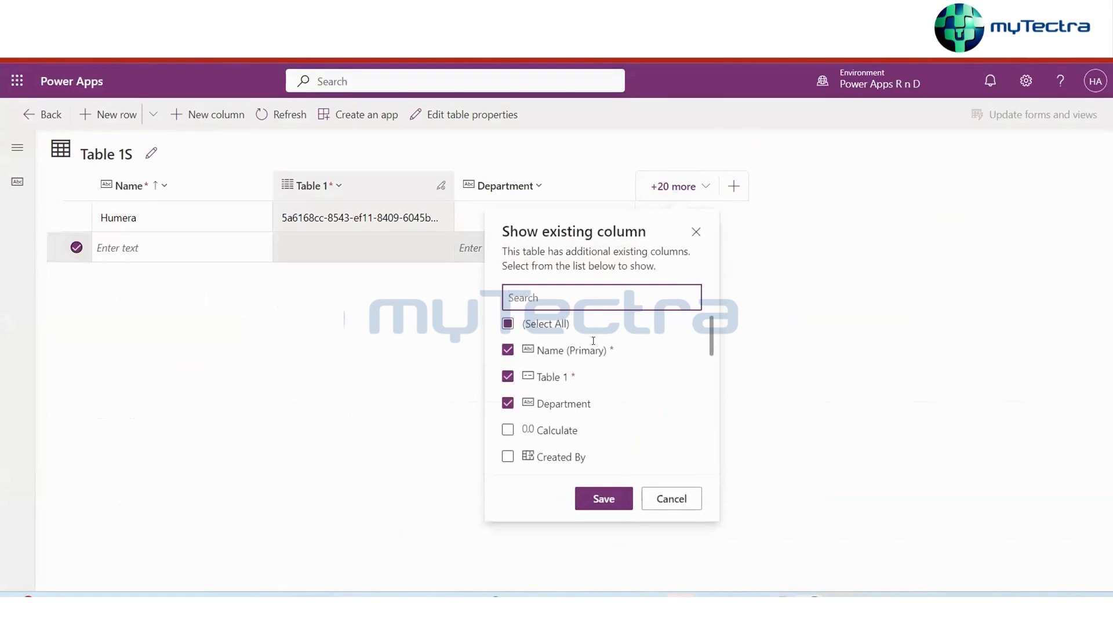
scroll(587, 426, down, 1)
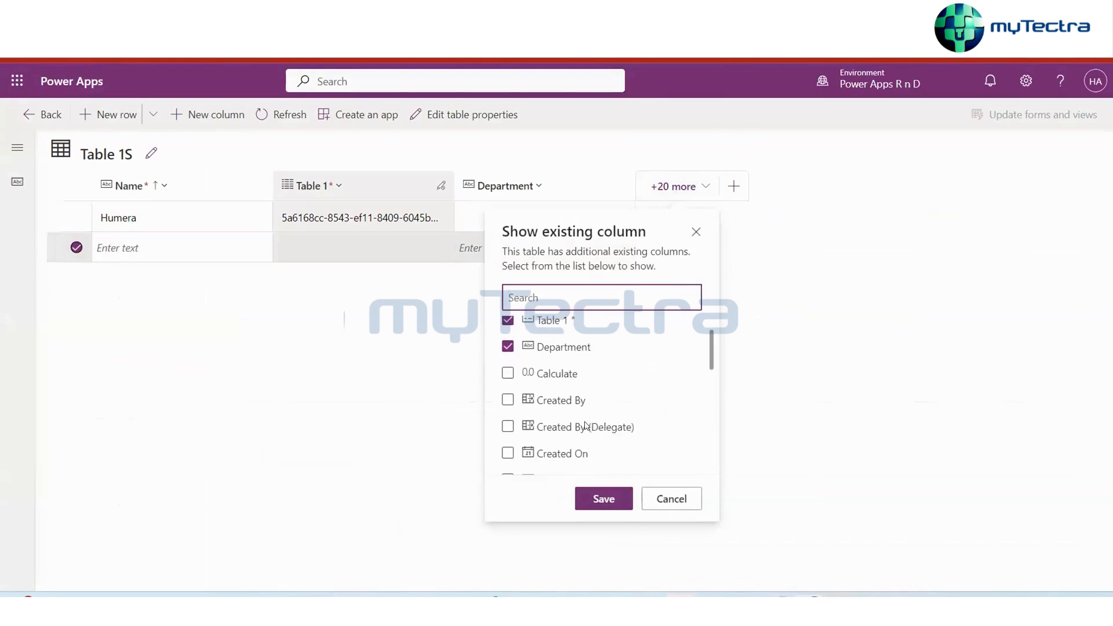
click(508, 367)
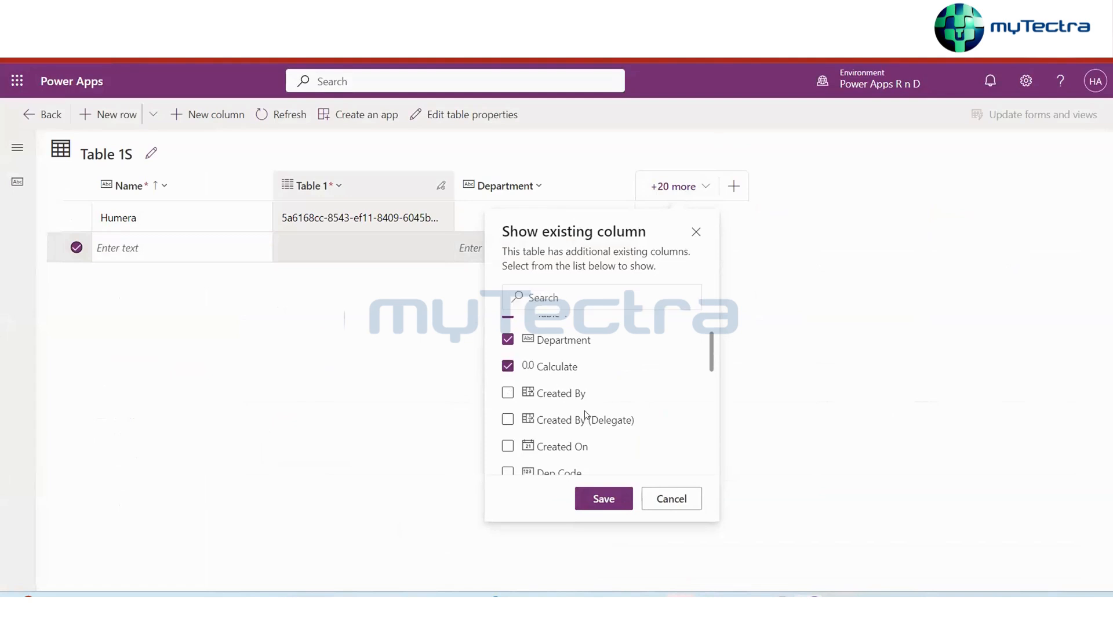
scroll(587, 414, down, 1)
scroll(587, 414, down, 5)
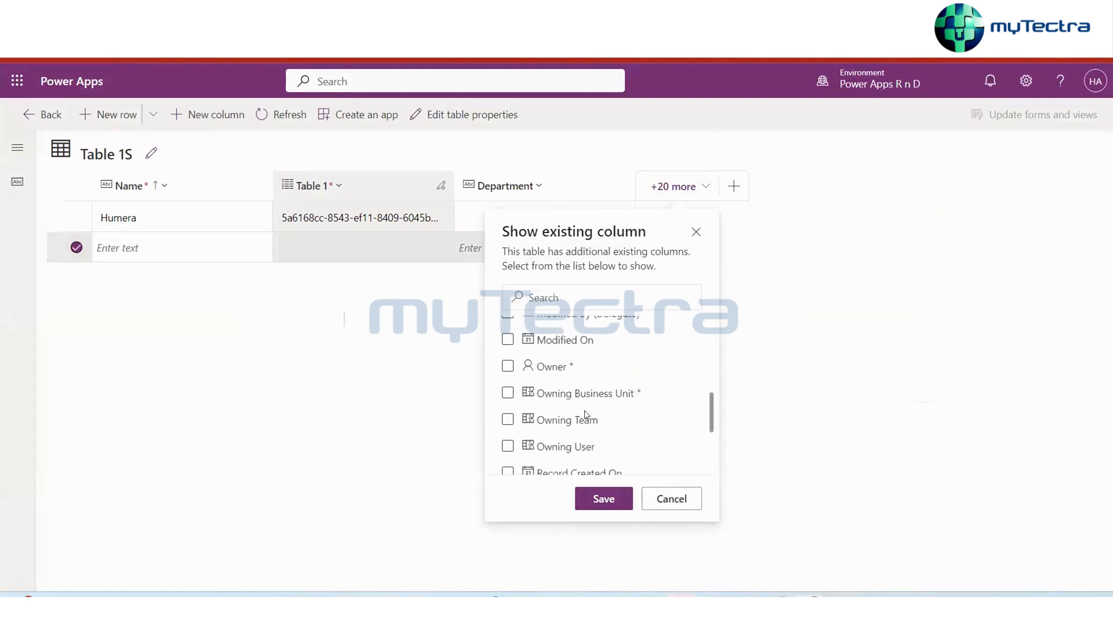
scroll(586, 414, down, 1)
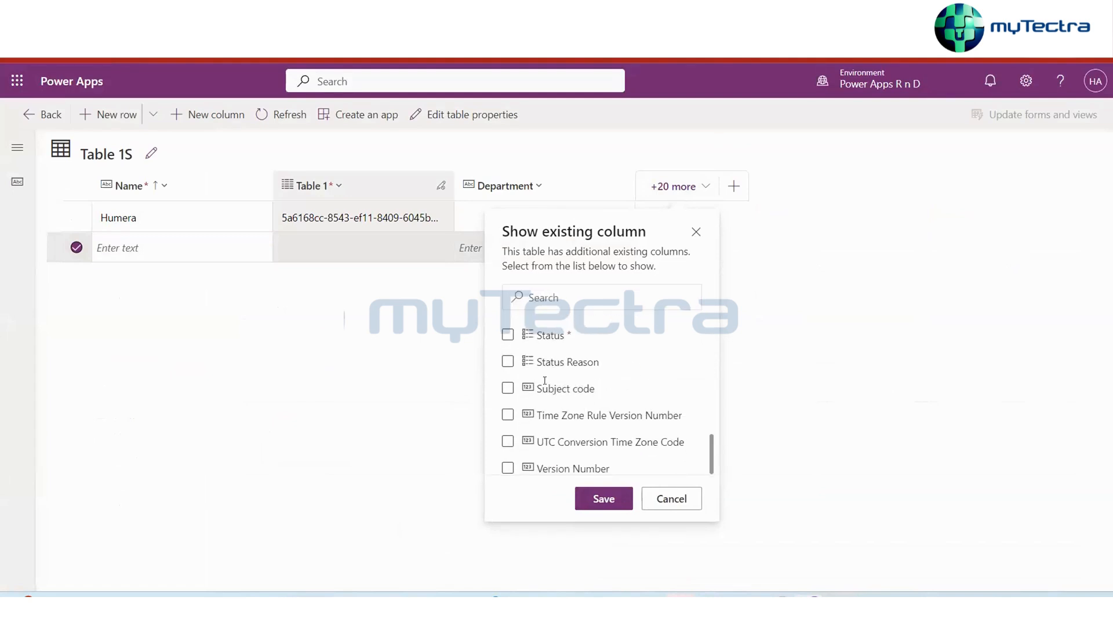
click(509, 388)
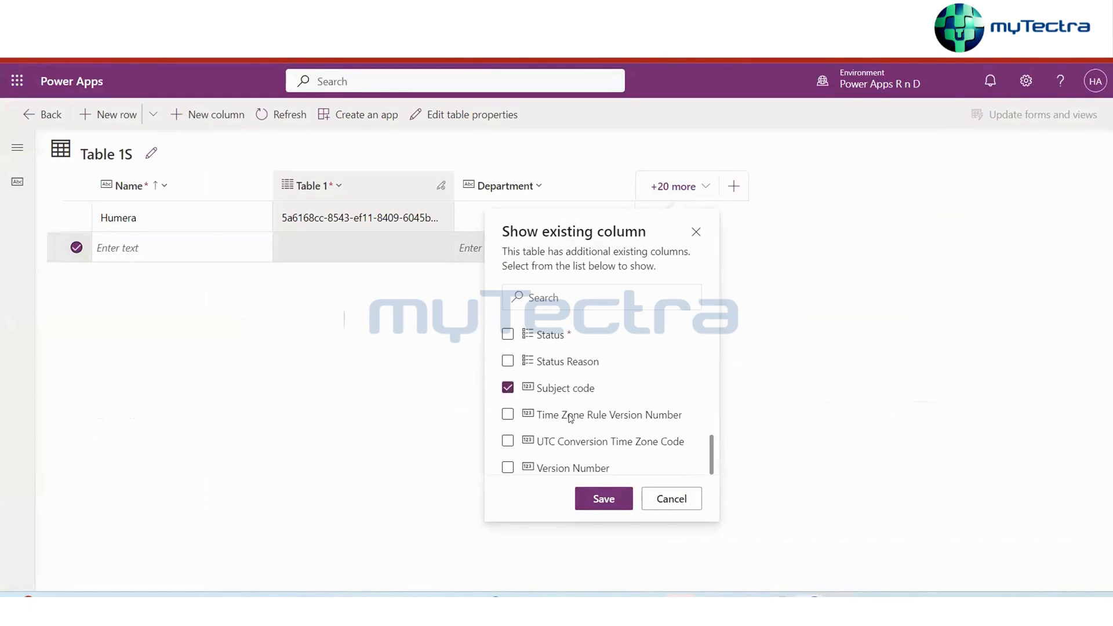
scroll(571, 418, up, 5)
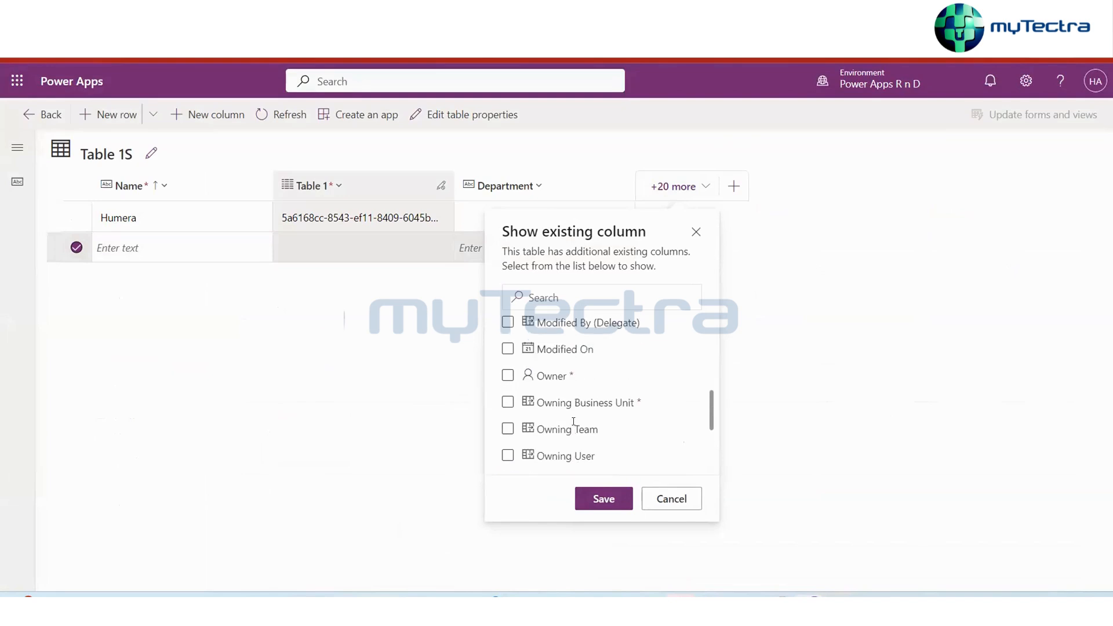
scroll(573, 425, up, 1)
click(507, 399)
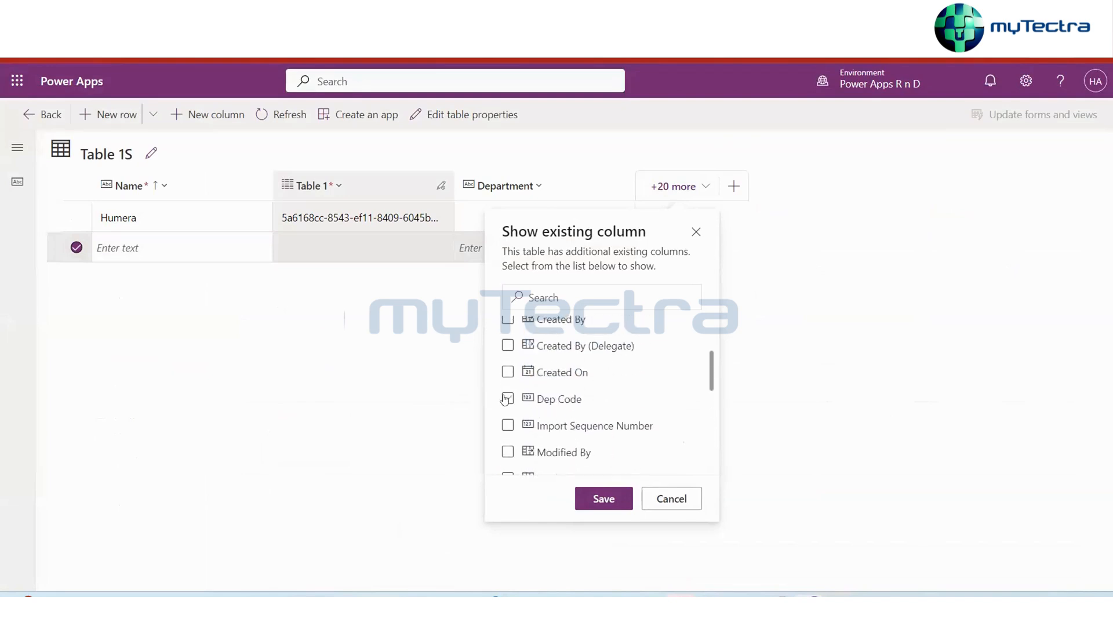
click(601, 496)
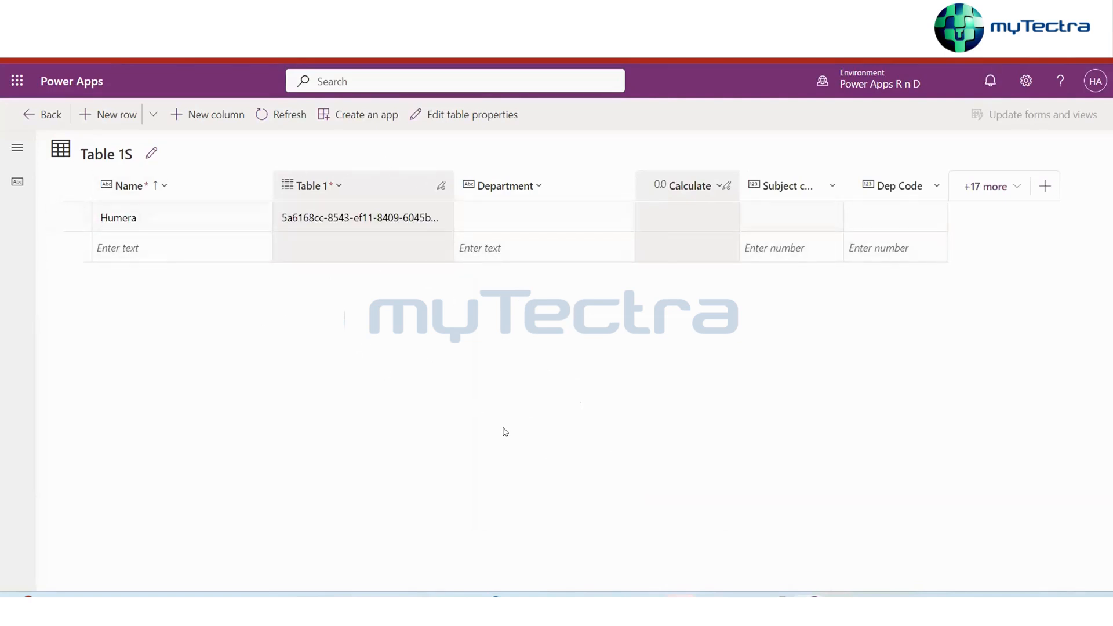
Add a row named "Exm" with Subject code 10 and Dep Code 20, and commit the row
click(118, 249)
click(108, 244)
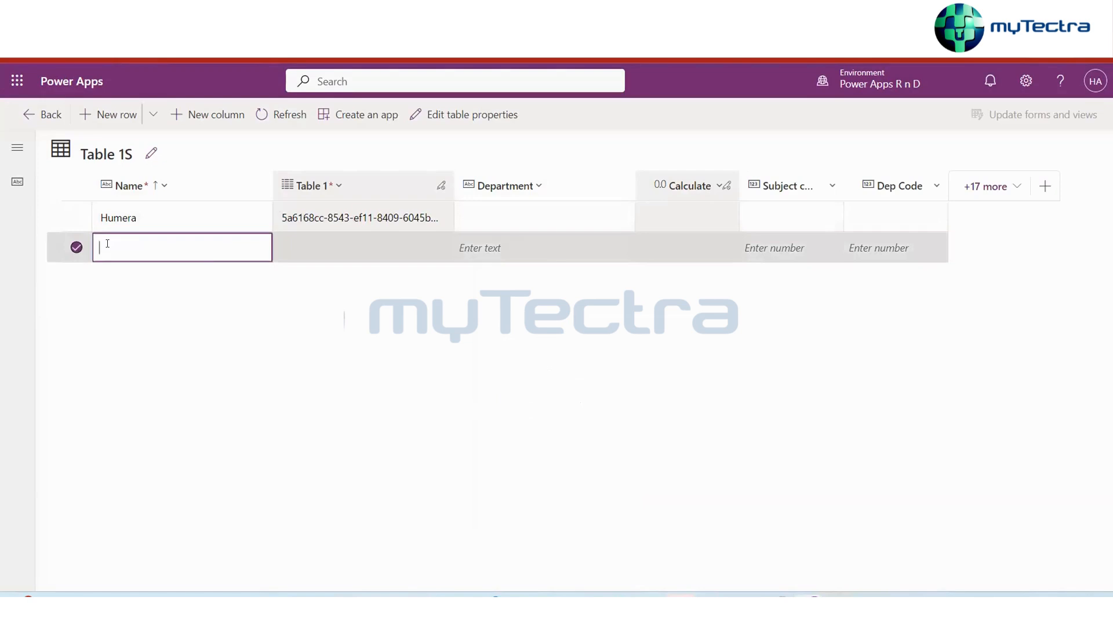
text(Exm)
click(524, 251)
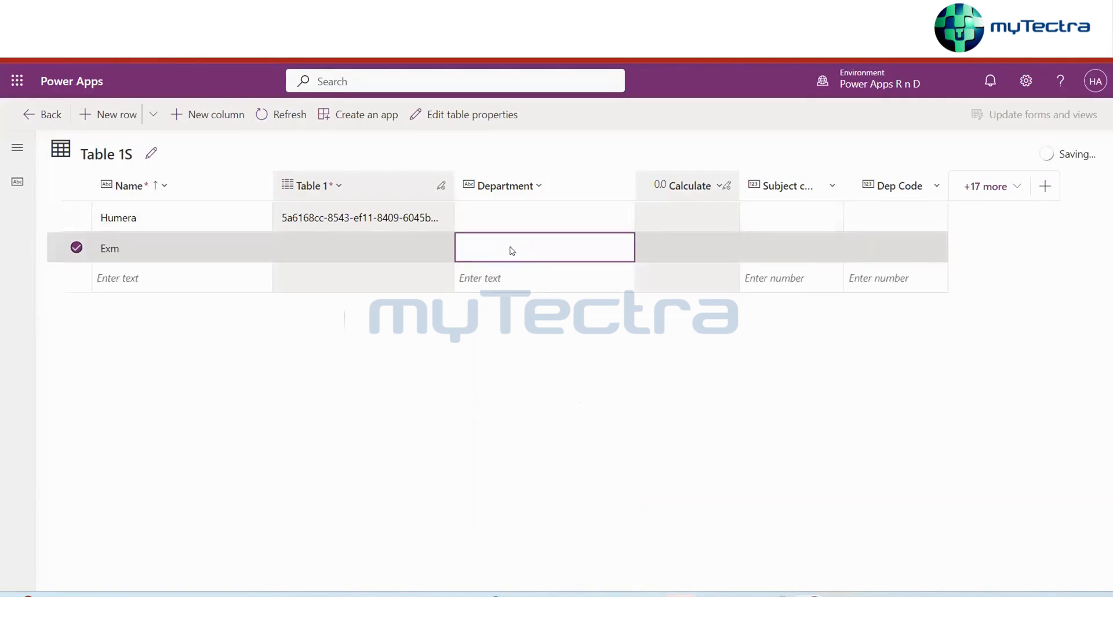
click(782, 251)
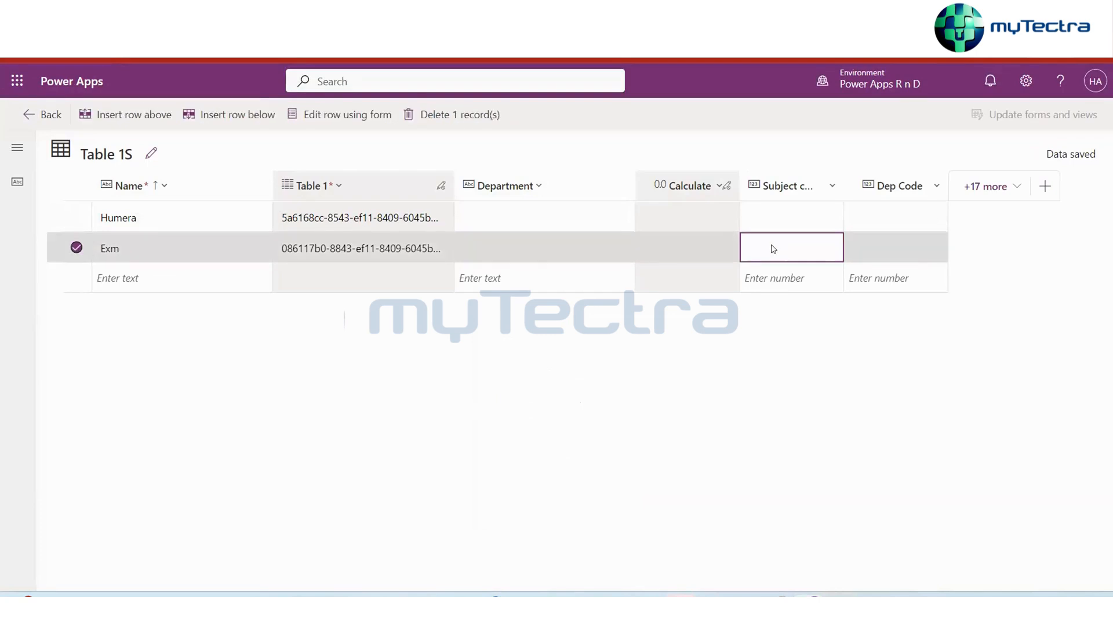
click(772, 247)
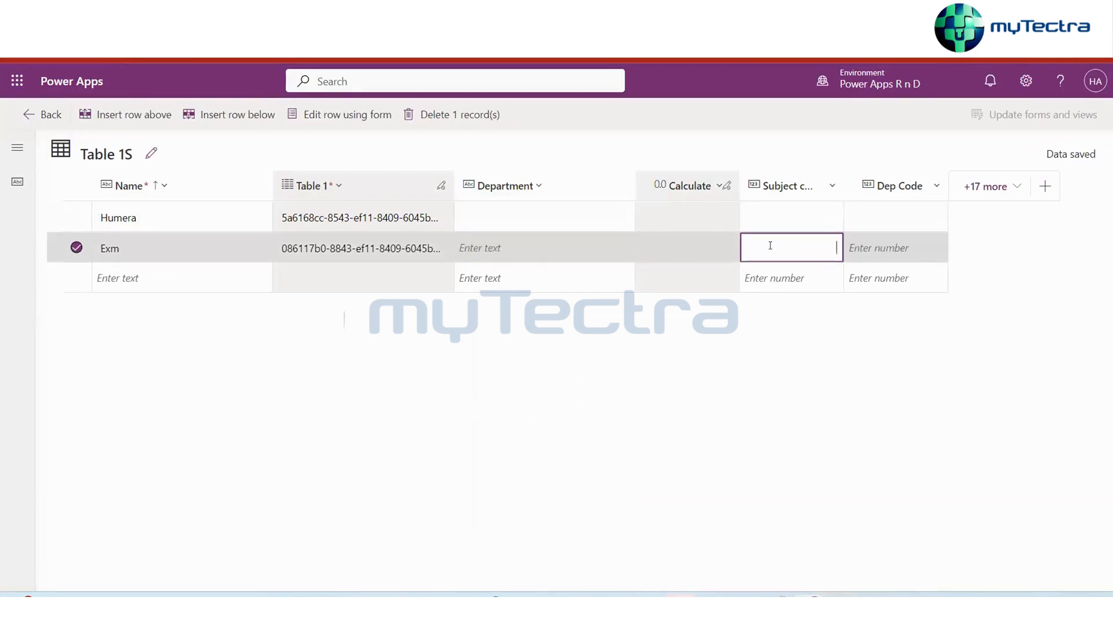
text(10)
click(887, 244)
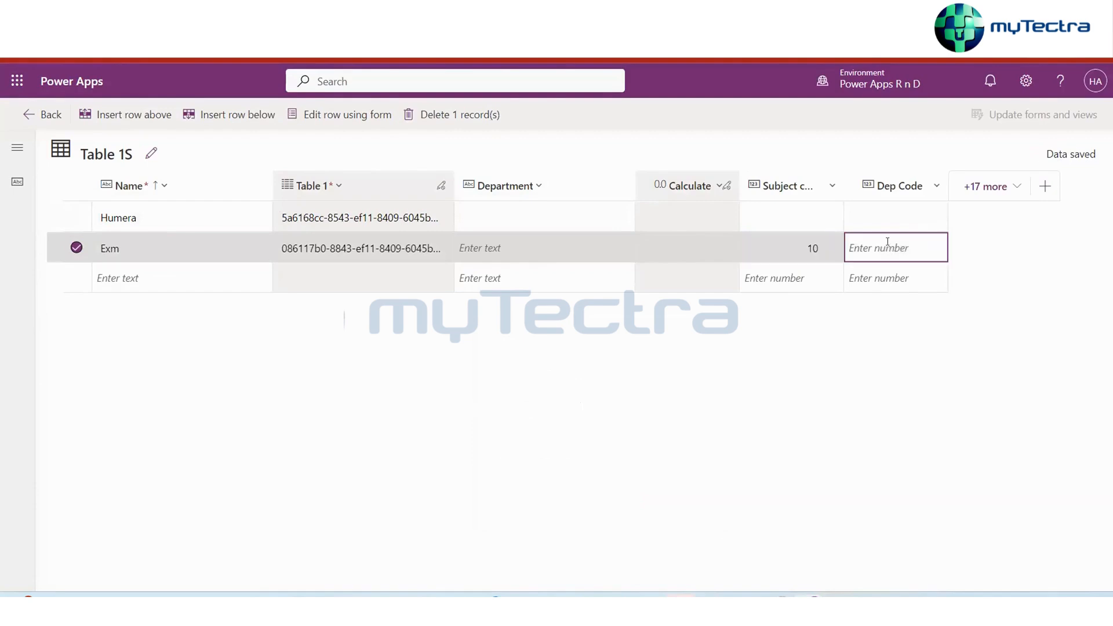
click(888, 241)
text(20)
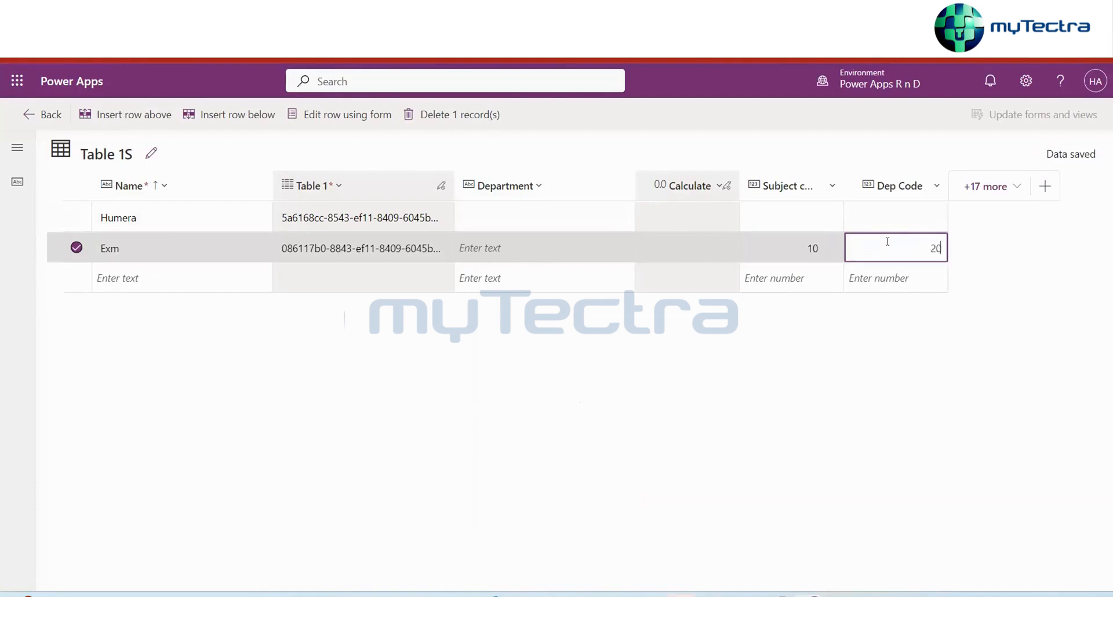
click(76, 247)
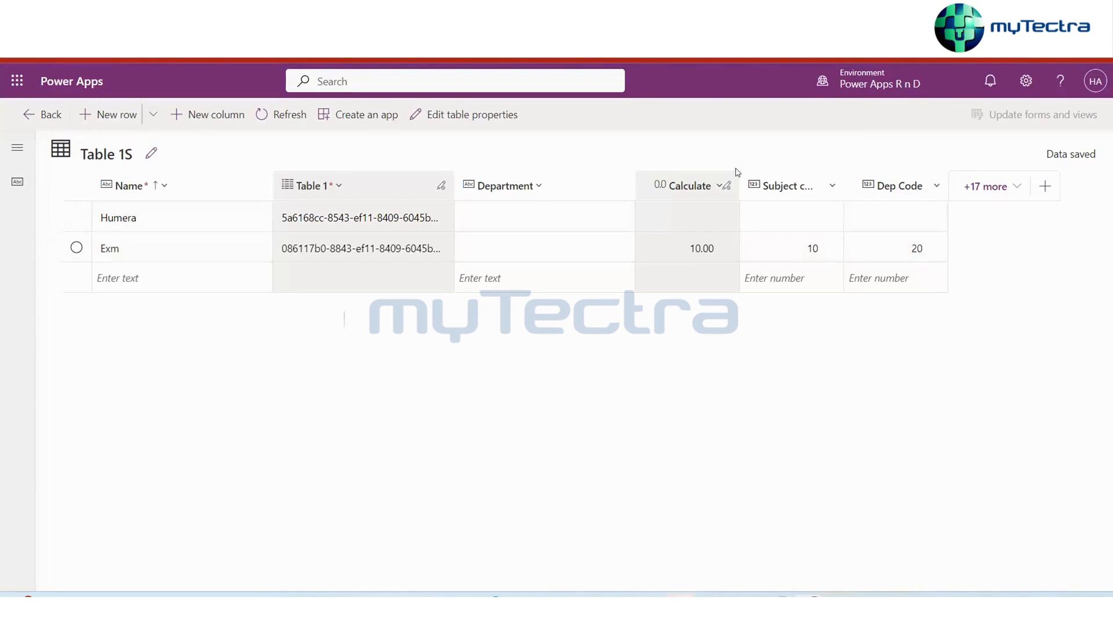
Edit the Calculate column's formula, replacing the arguments of Sum with 'Dep Code' followed by 'Subject code'
mouse_move(740, 186)
mouse_down()
mouse_move(840, 184)
mouse_move(729, 186)
mouse_up()
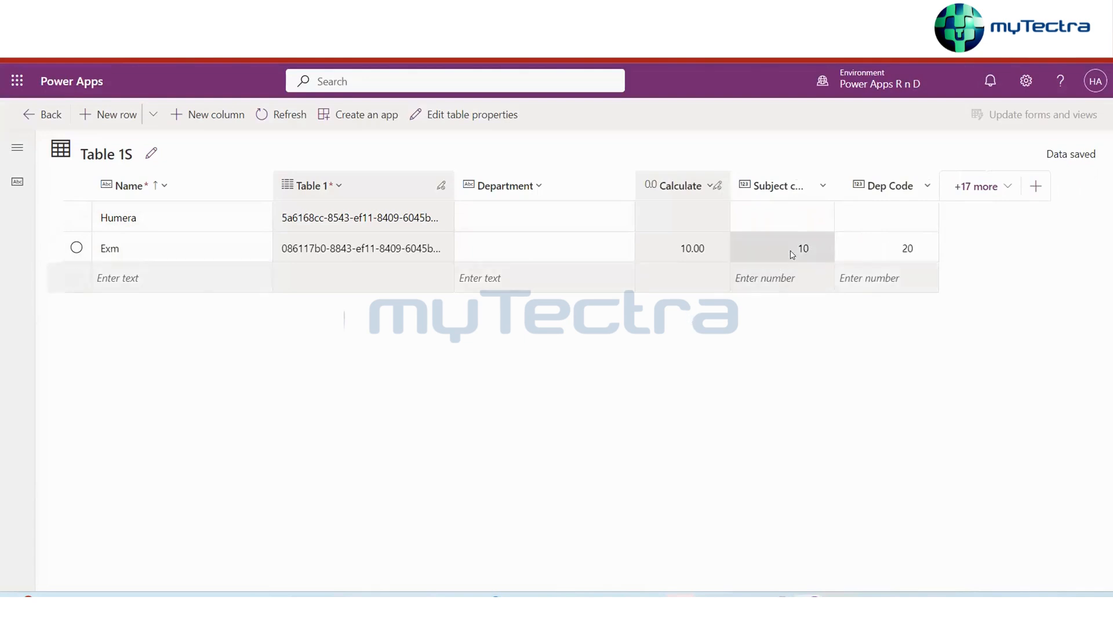
click(714, 184)
click(656, 238)
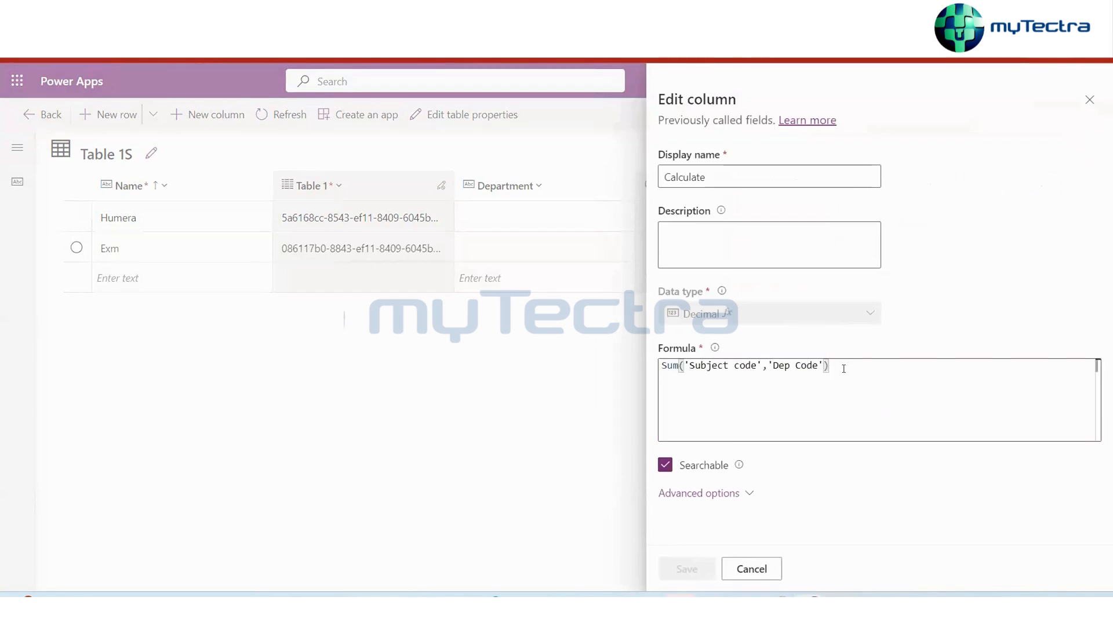
click(766, 367)
click(765, 368)
drag(834, 364, 684, 364)
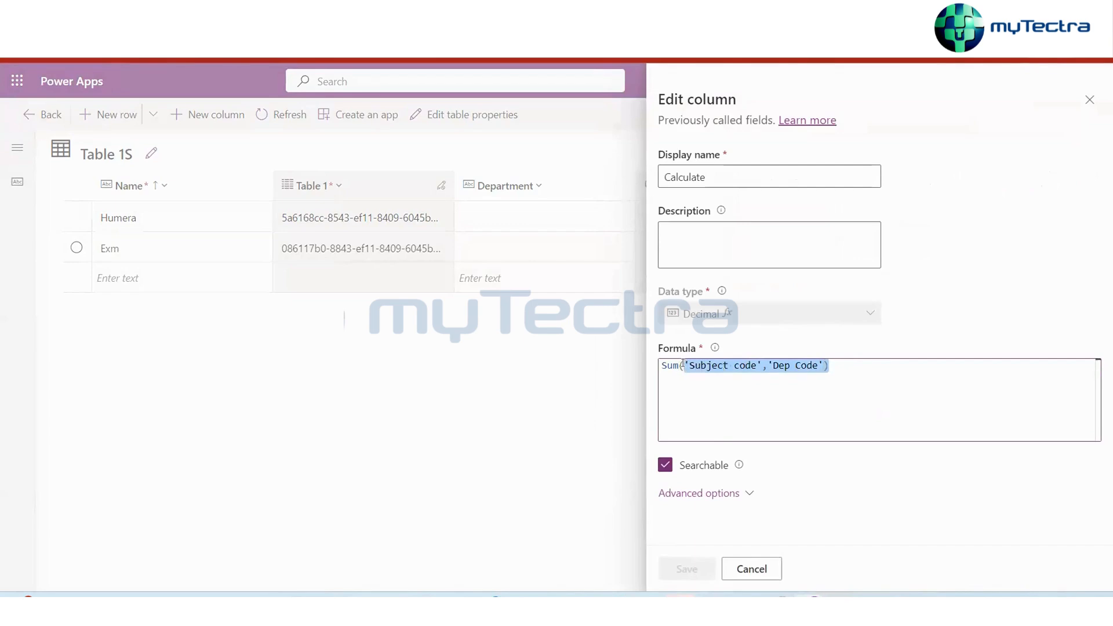
key(BackSpace)
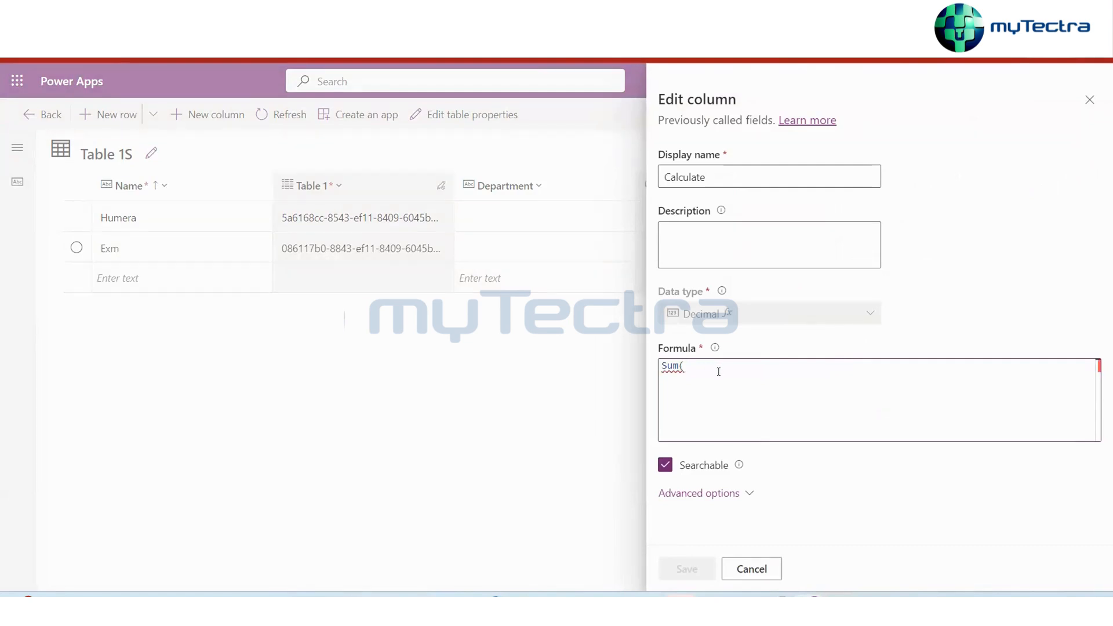
text(De)
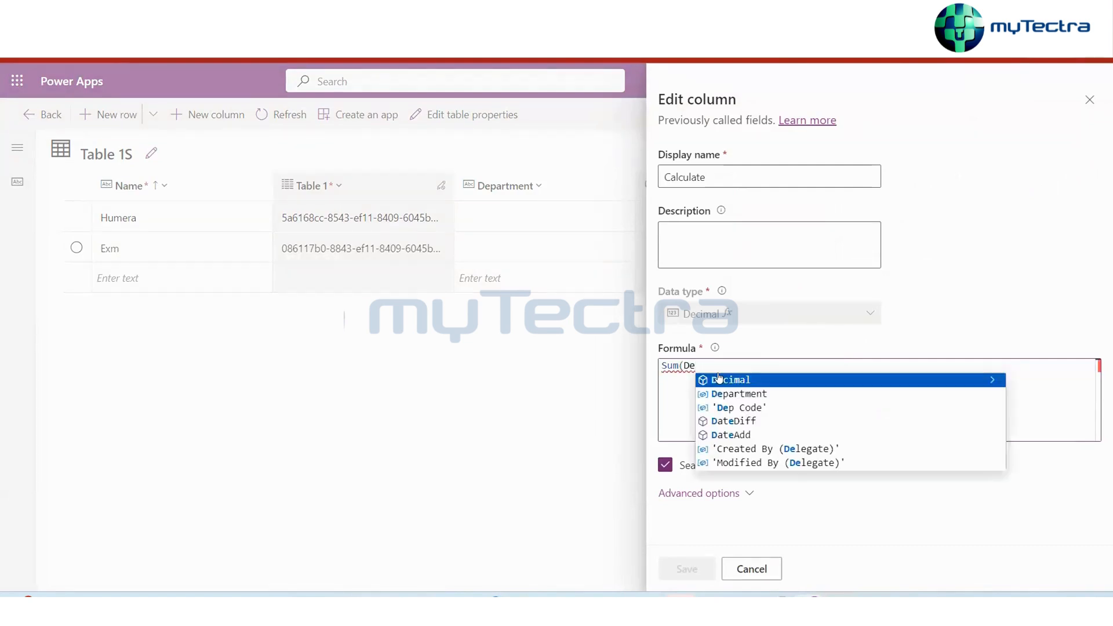
click(750, 408)
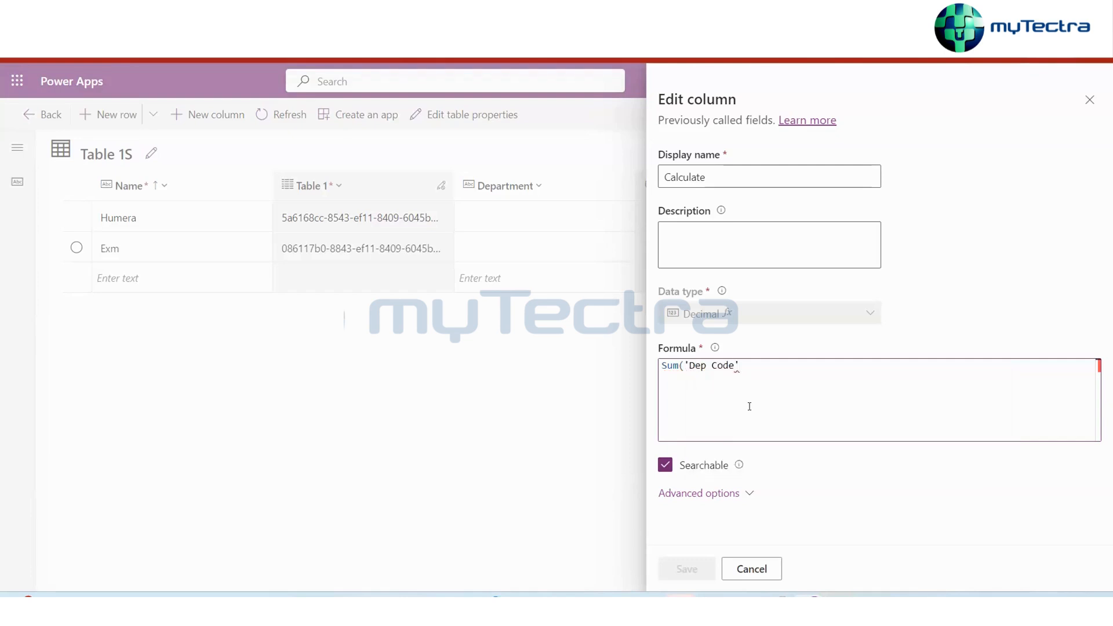
text(,)
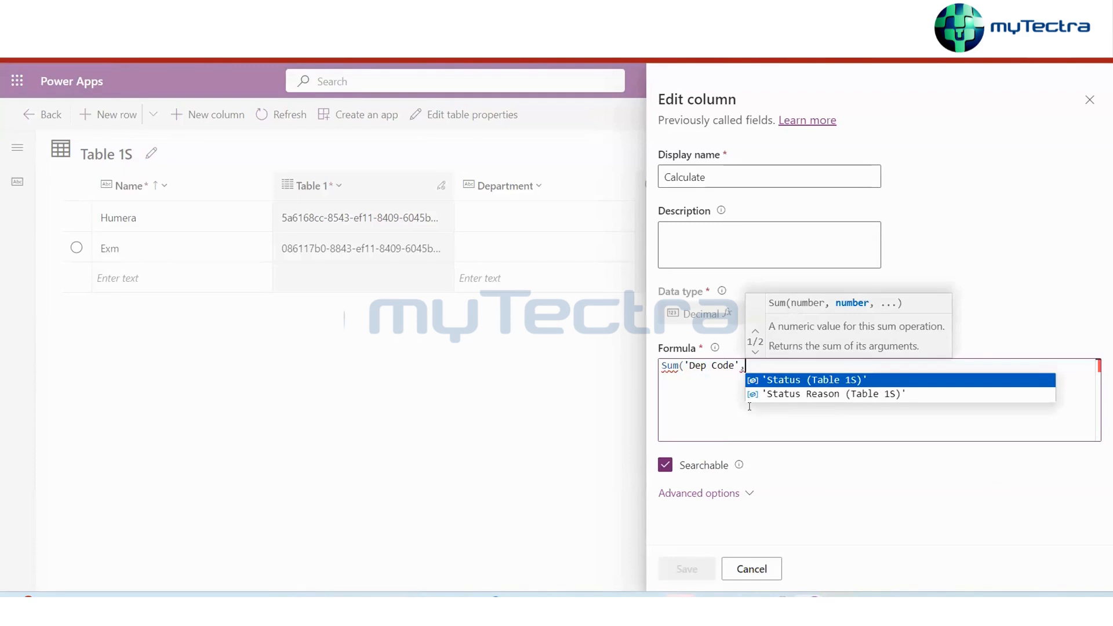
text(S)
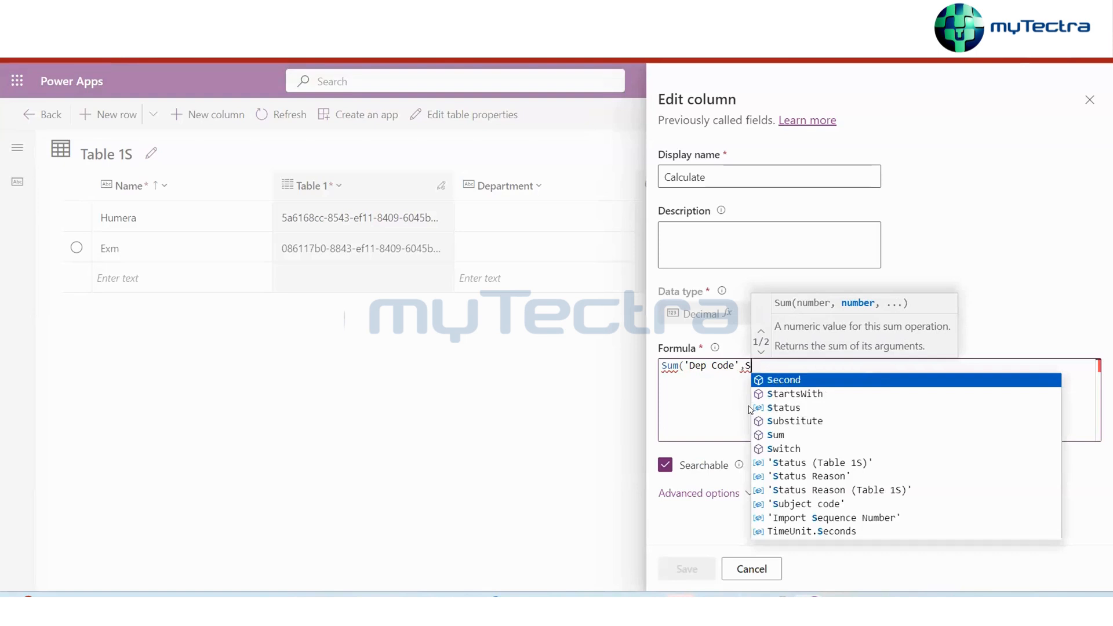
text(ubject code')
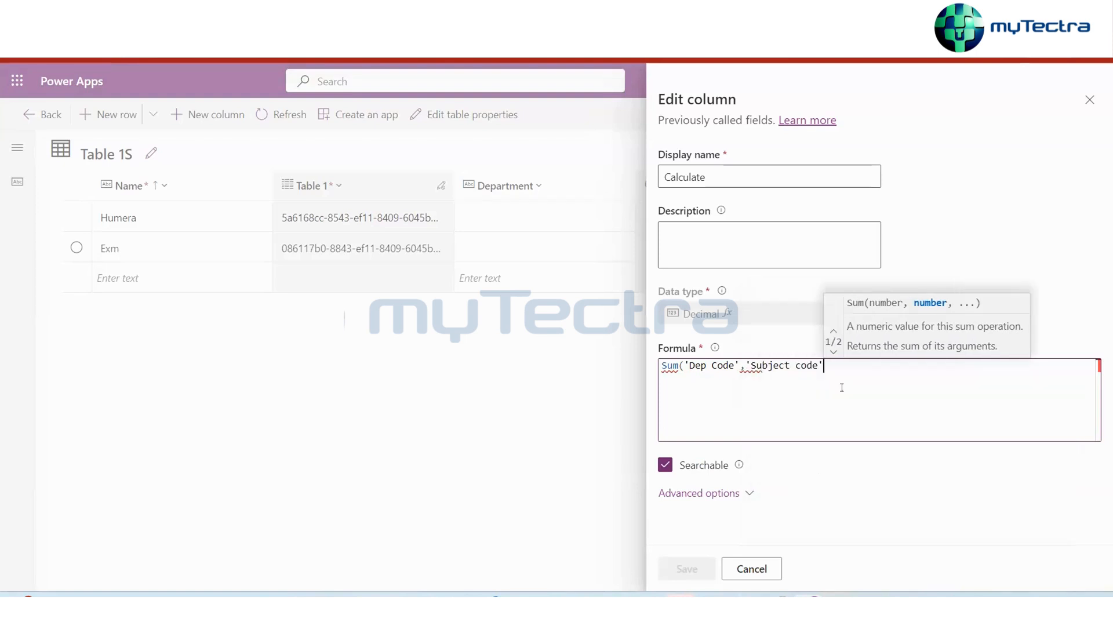
Complete the Calculate column's formula as Sum('Dep Code','Subject code'), save the column and widen the Subject code column
click(842, 389)
text())
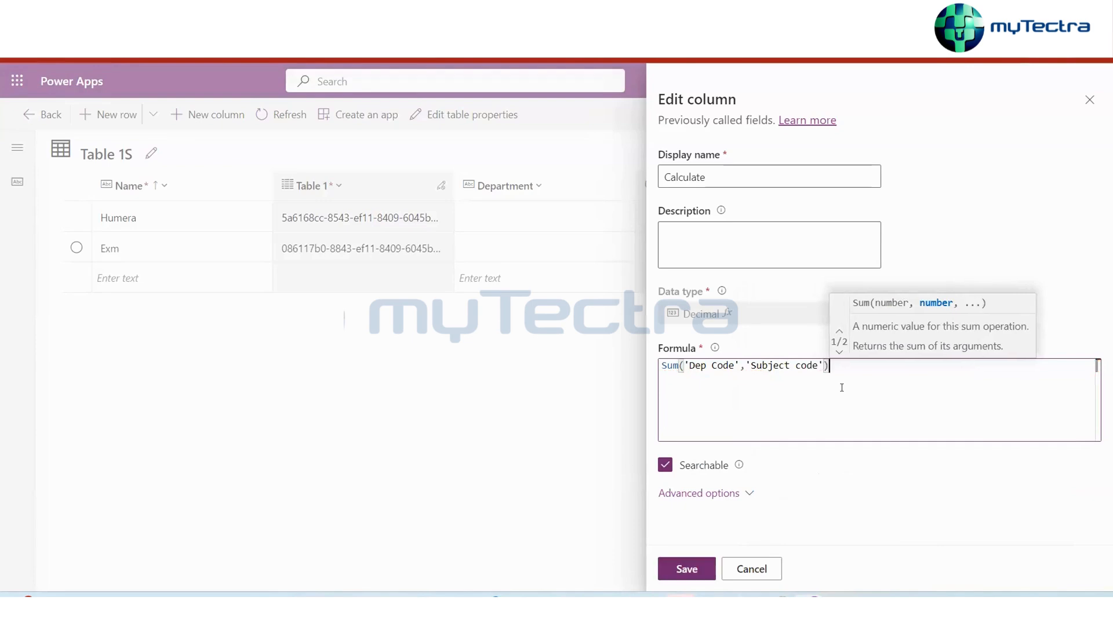
click(689, 569)
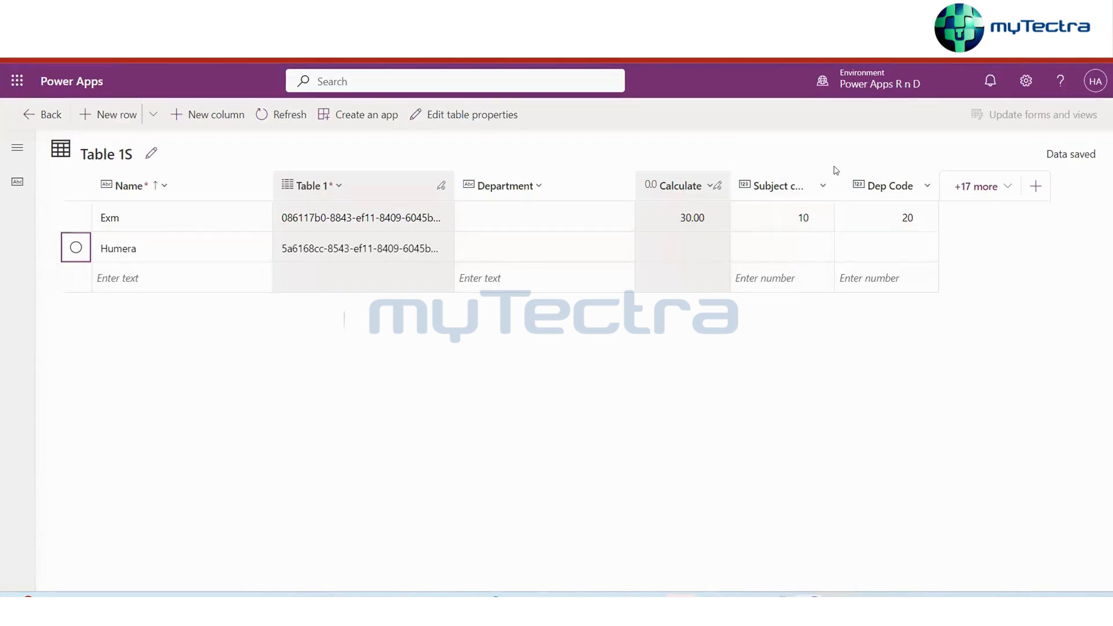
drag(836, 170, 877, 171)
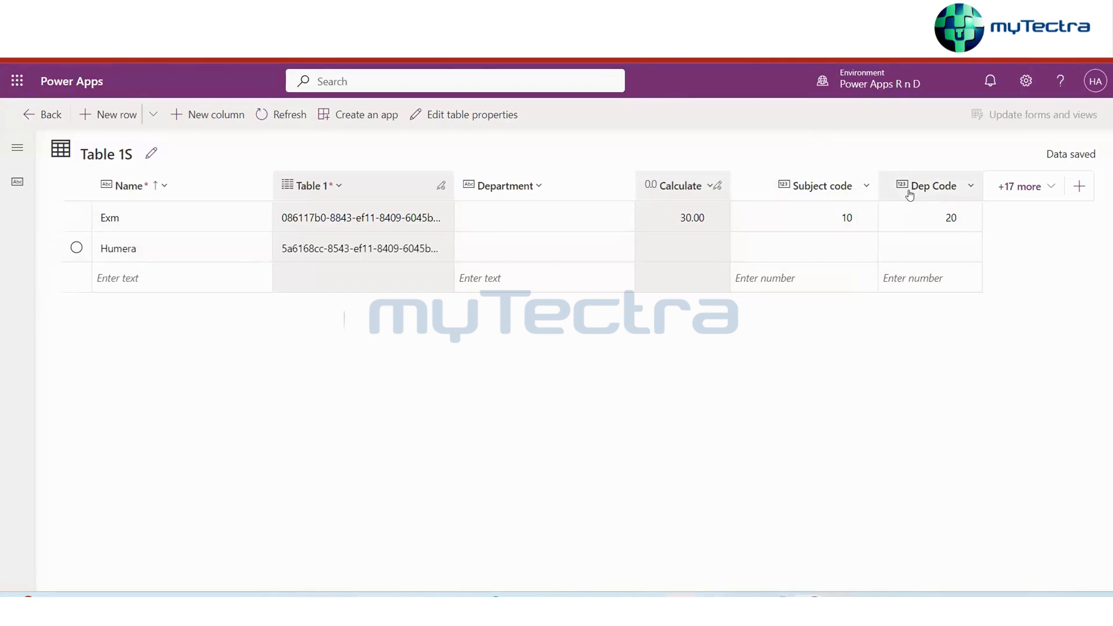
Open Table 1's relationships, widen the Relationship type column and look through the list of relationships
click(35, 111)
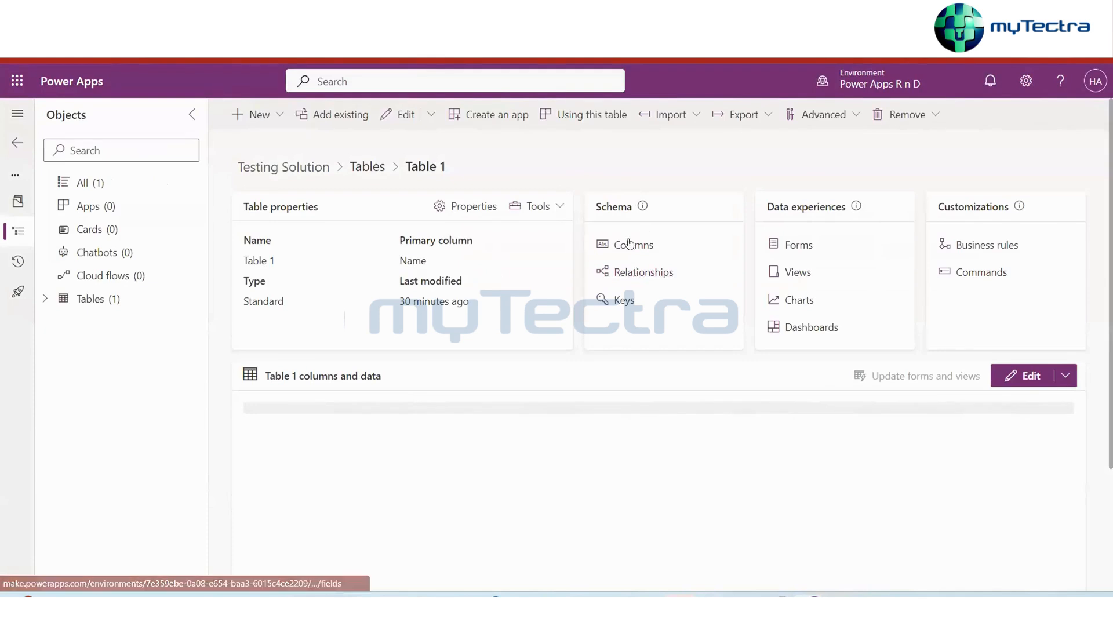
click(639, 274)
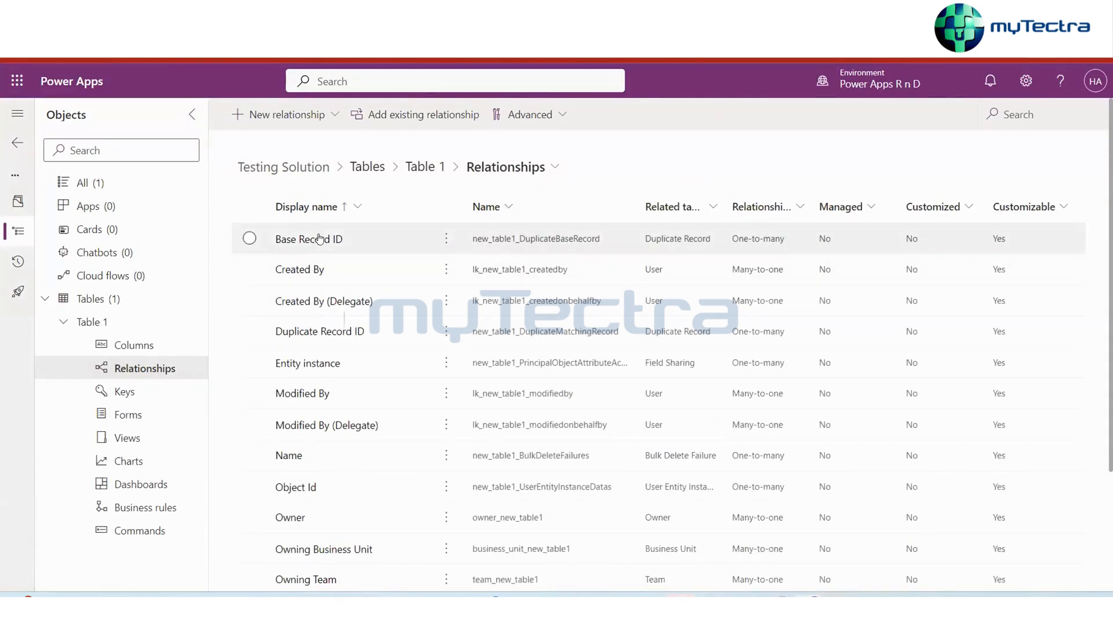
double_click(809, 192)
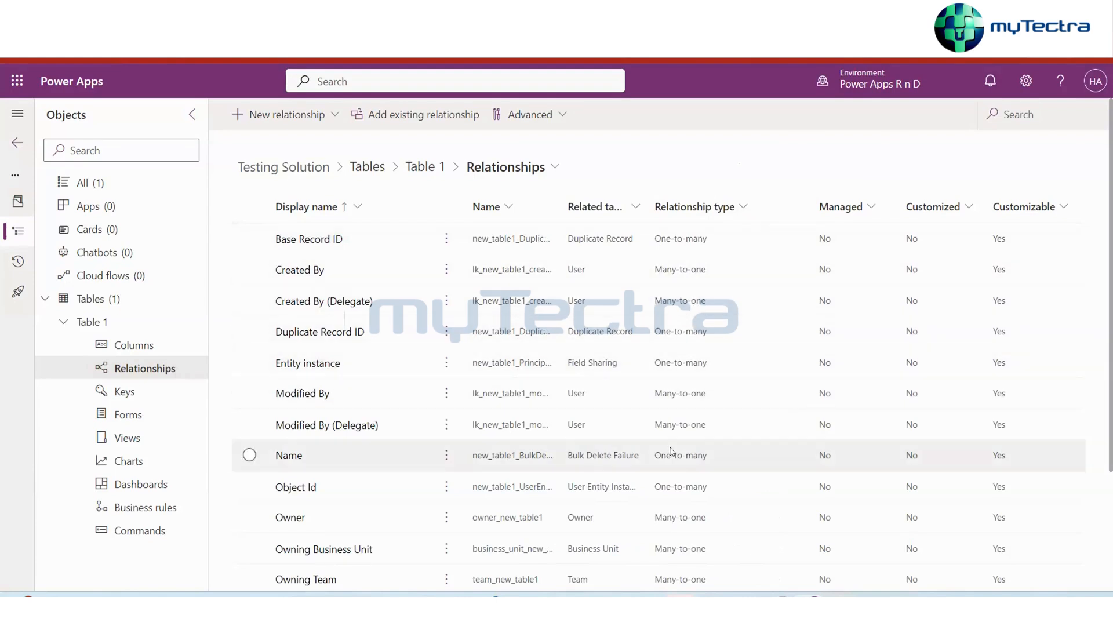
scroll(676, 447, down, 3)
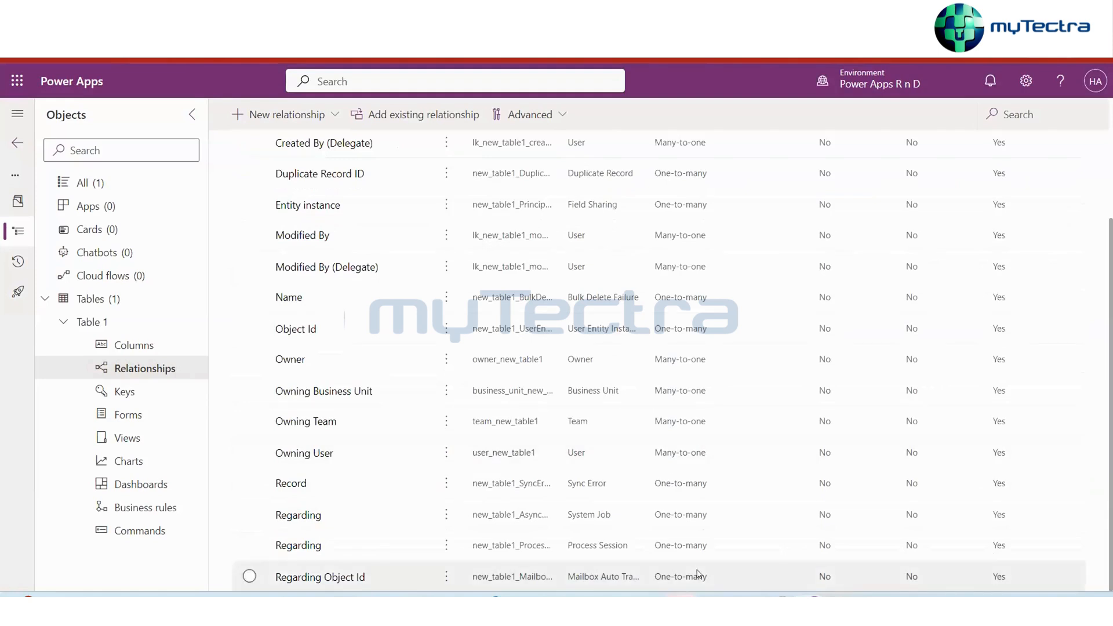
Switch to the Notepad notes and list One to many, Many to one and Many to many below new_Department
click(707, 591)
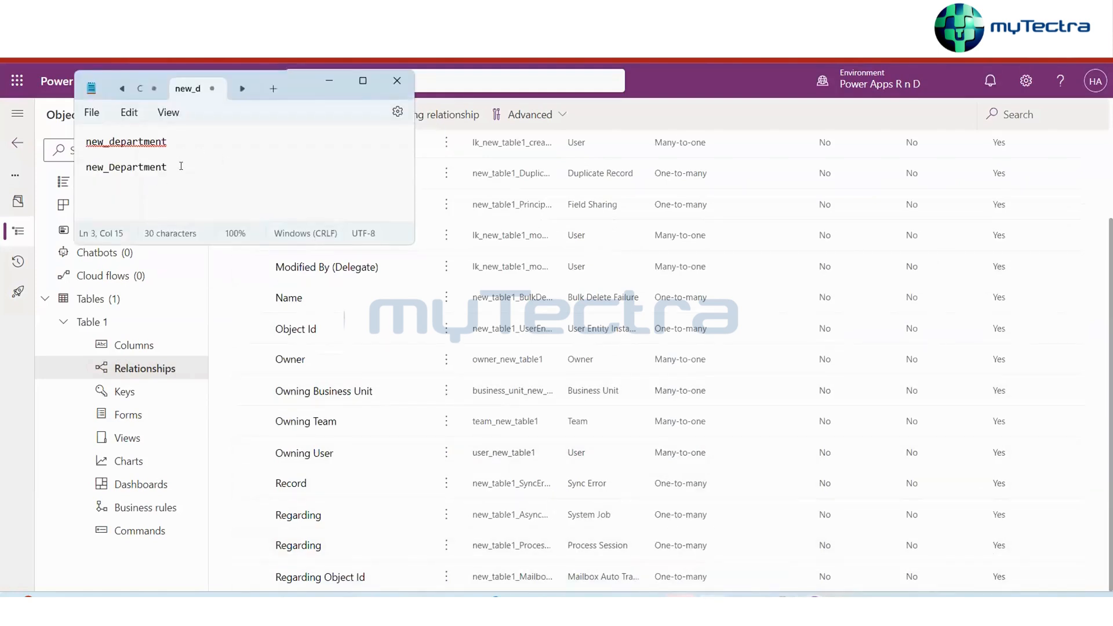
key(Return)
key(Return)
drag(207, 243, 207, 413)
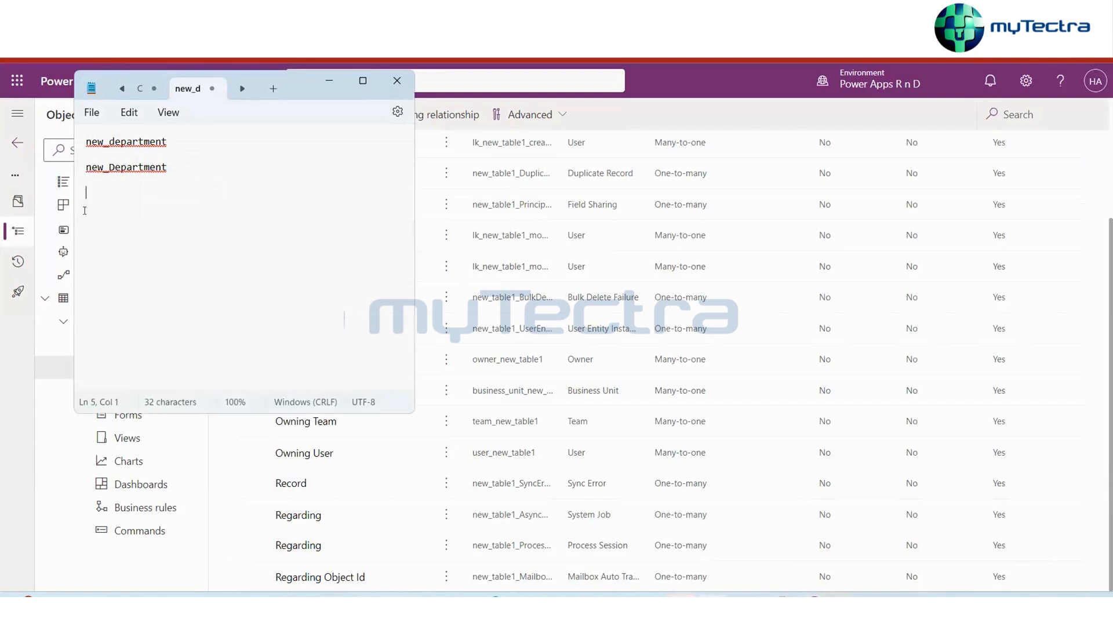
text(One to)
text( many )
text(Many to)
text( one )
text(Many to)
text( many)
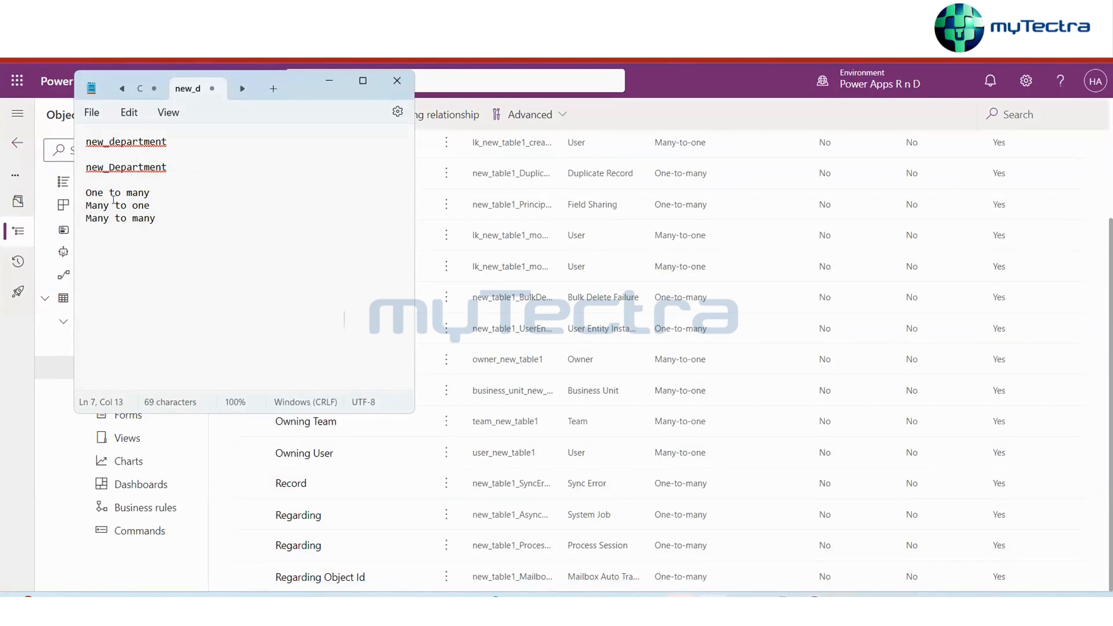
Highlight the One to many line, minimize the notes and duplicate the browser page showing Table 1's relationships
drag(152, 192, 78, 191)
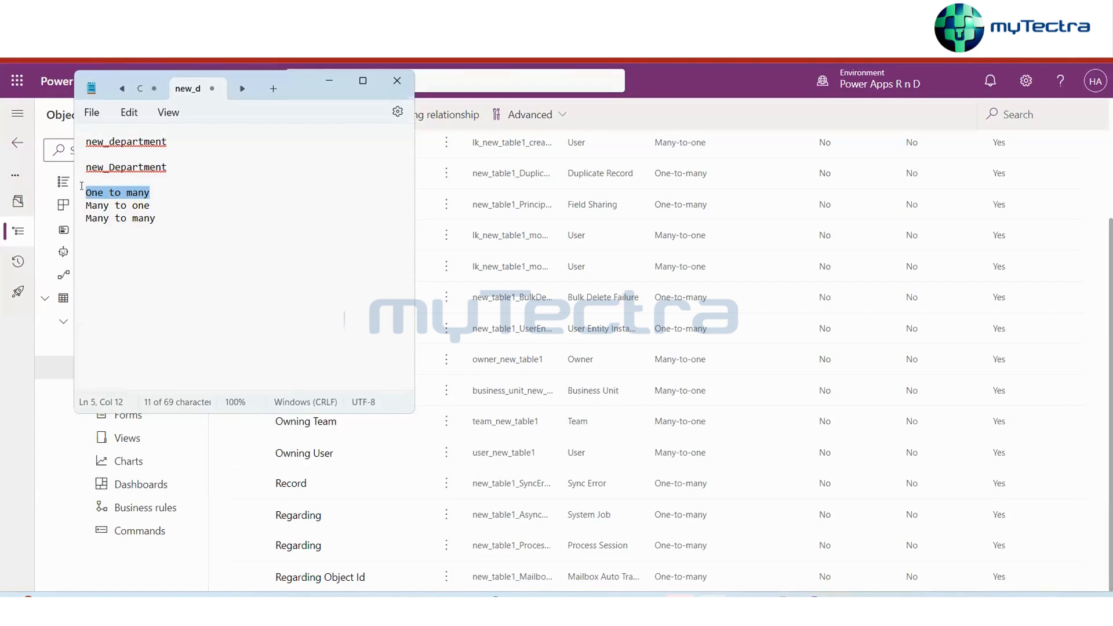
click(156, 184)
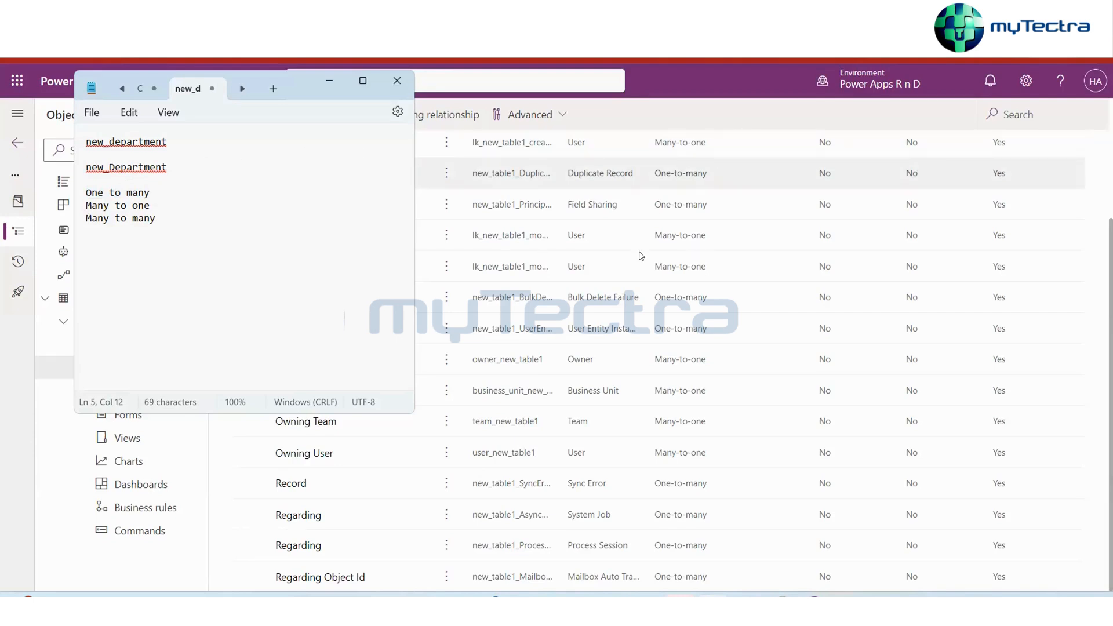
scroll(638, 267, up, 3)
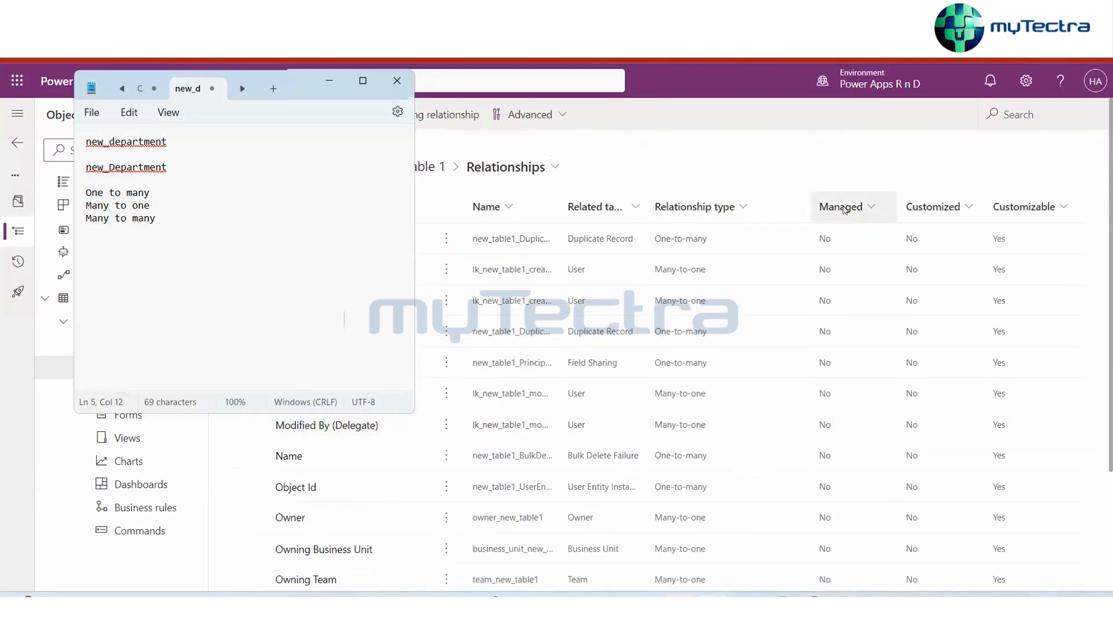
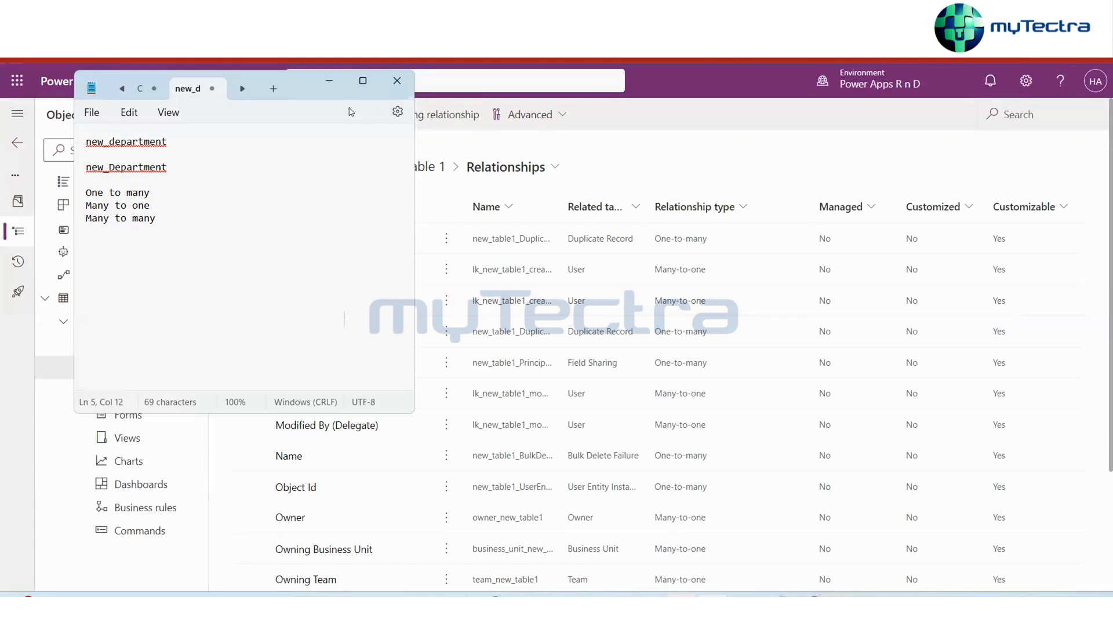
click(329, 79)
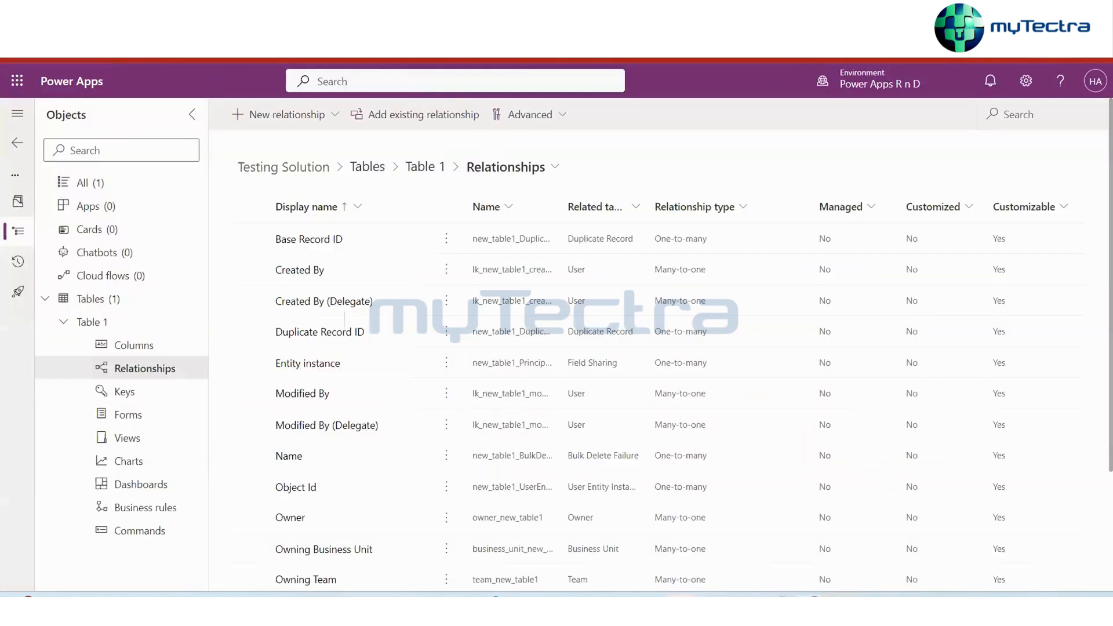
right_click(265, 27)
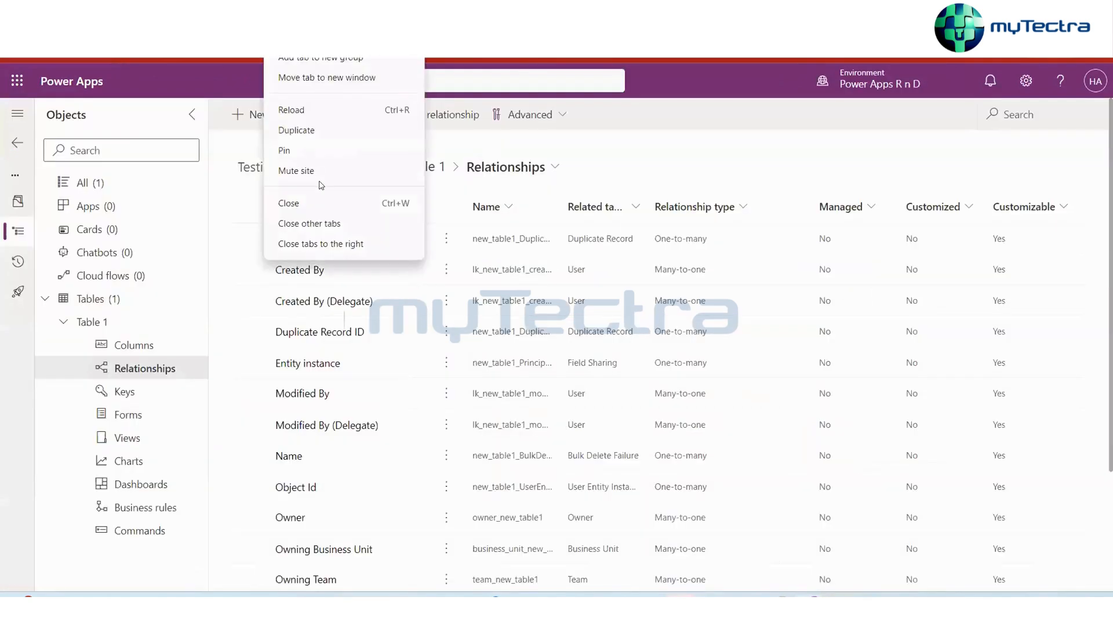
click(311, 129)
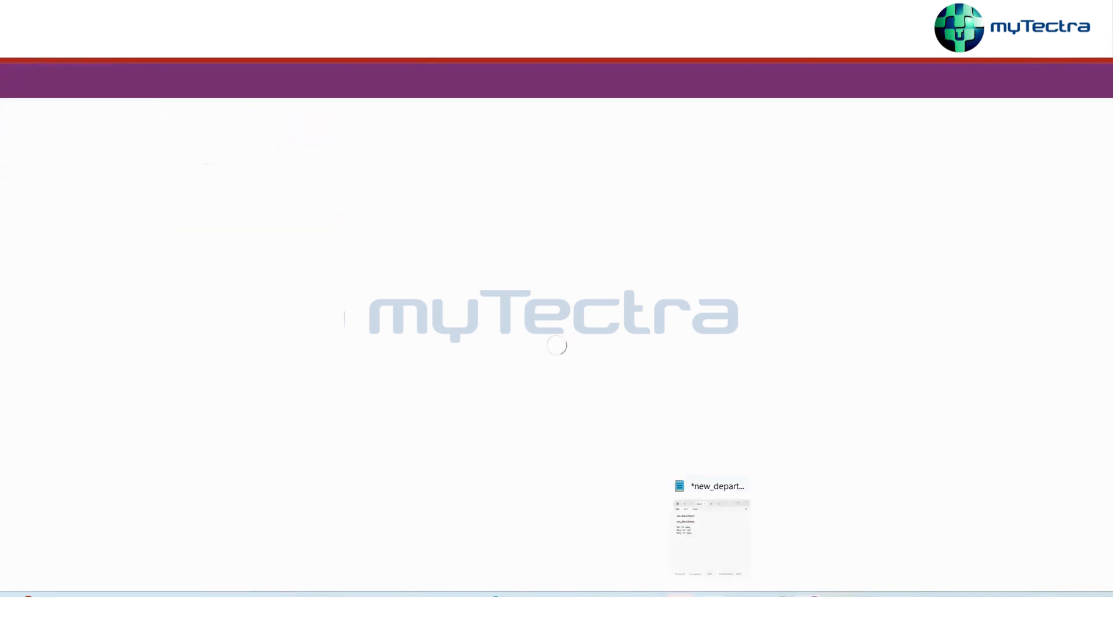
Bring the Notepad notes back and highlight the One to many line among the relationship types
click(712, 609)
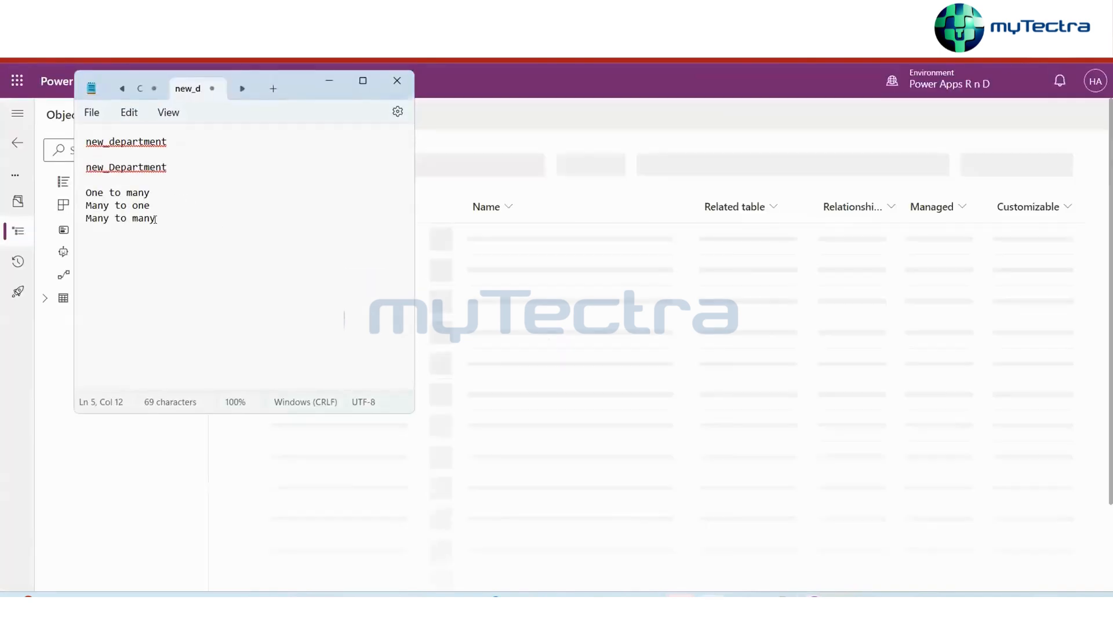
click(91, 219)
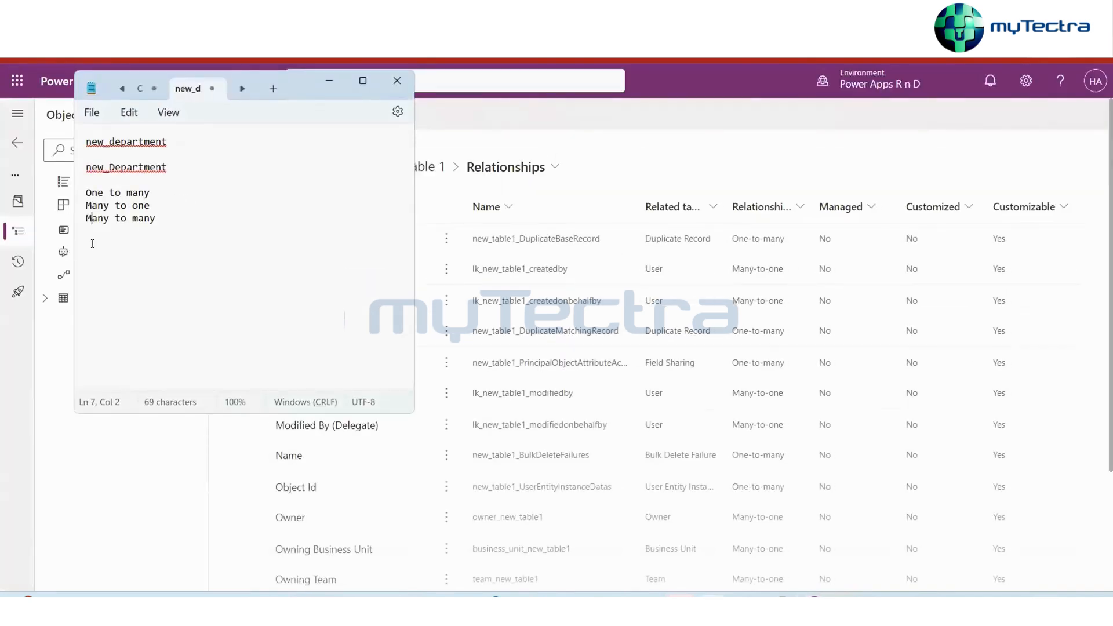
click(166, 220)
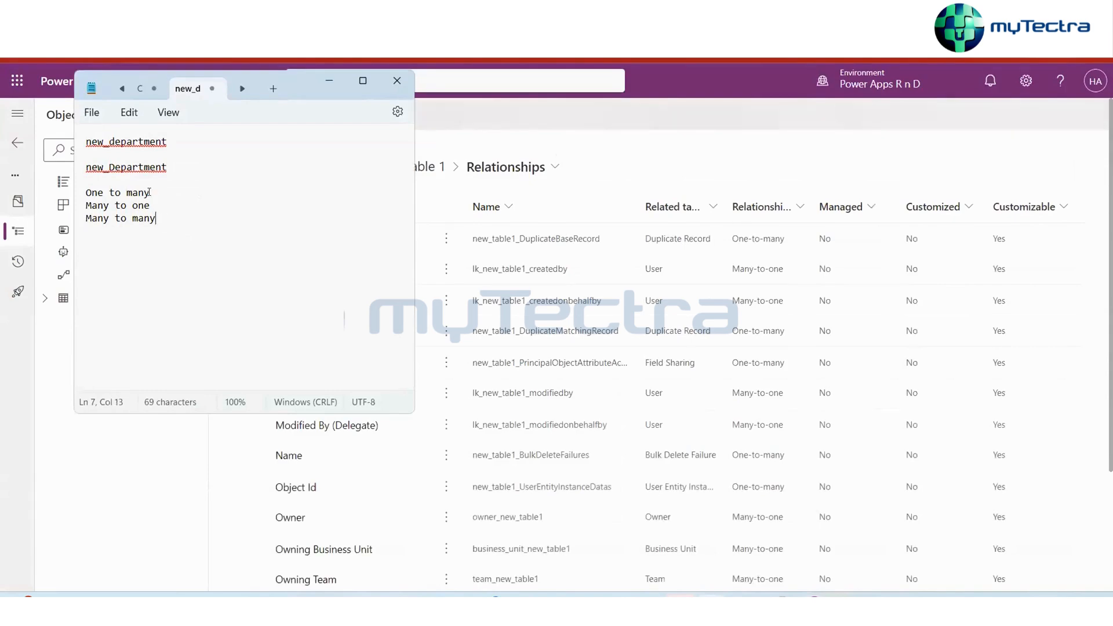
drag(149, 192, 74, 193)
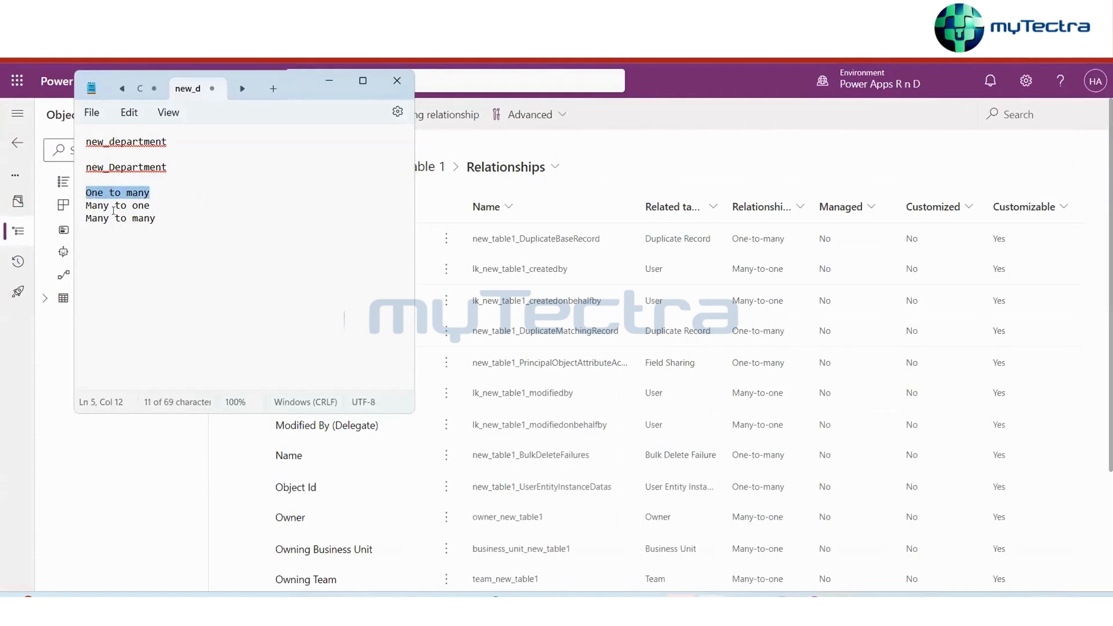
click(159, 218)
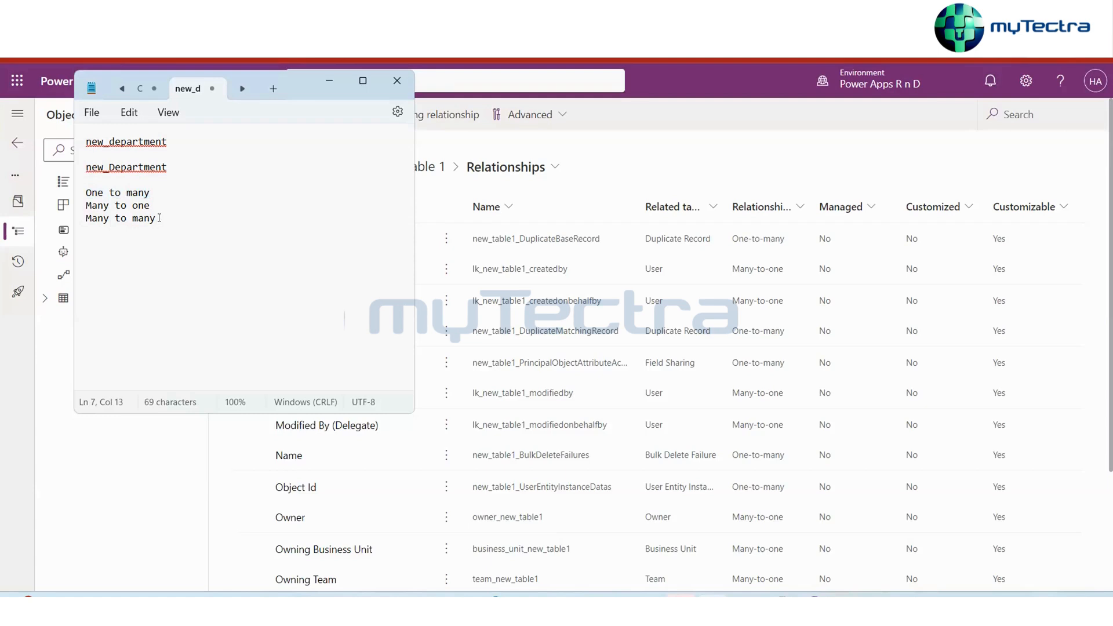
triple_click(74, 195)
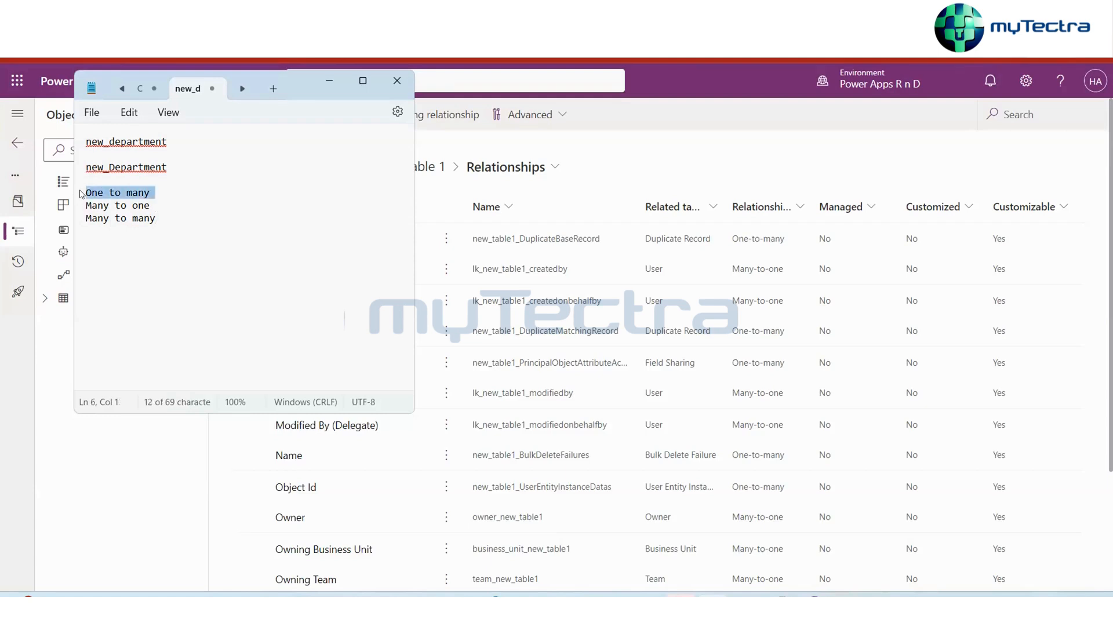
Add a Depat list with the entries Dep1, Dep2 and Dep3 below the relationship types
click(164, 219)
key(Return)
key(Return)
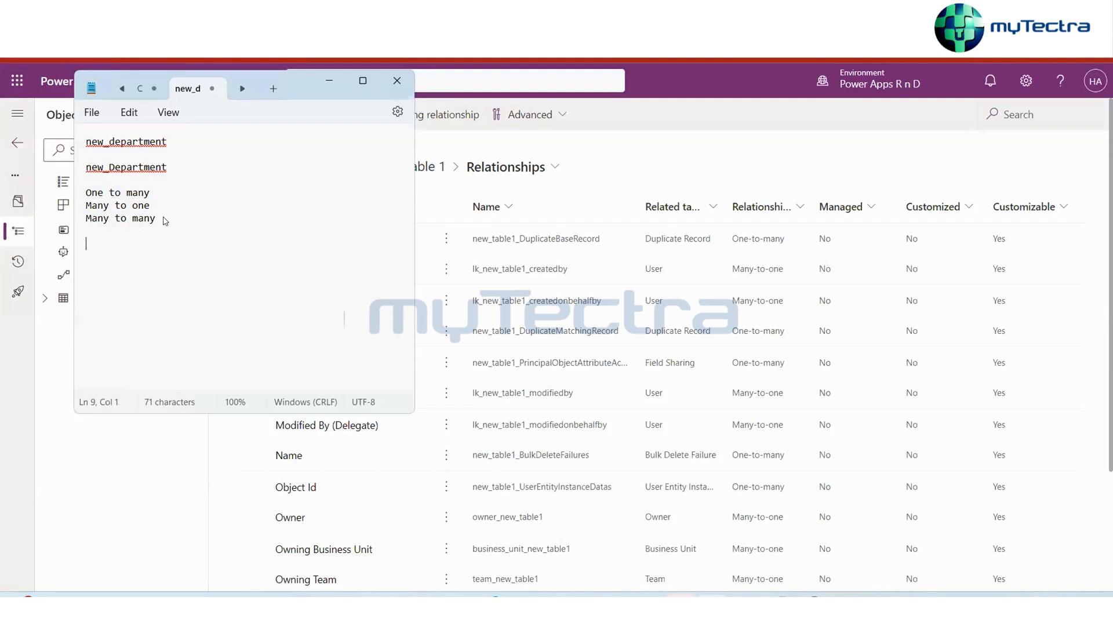
text(Depat)
key(Return)
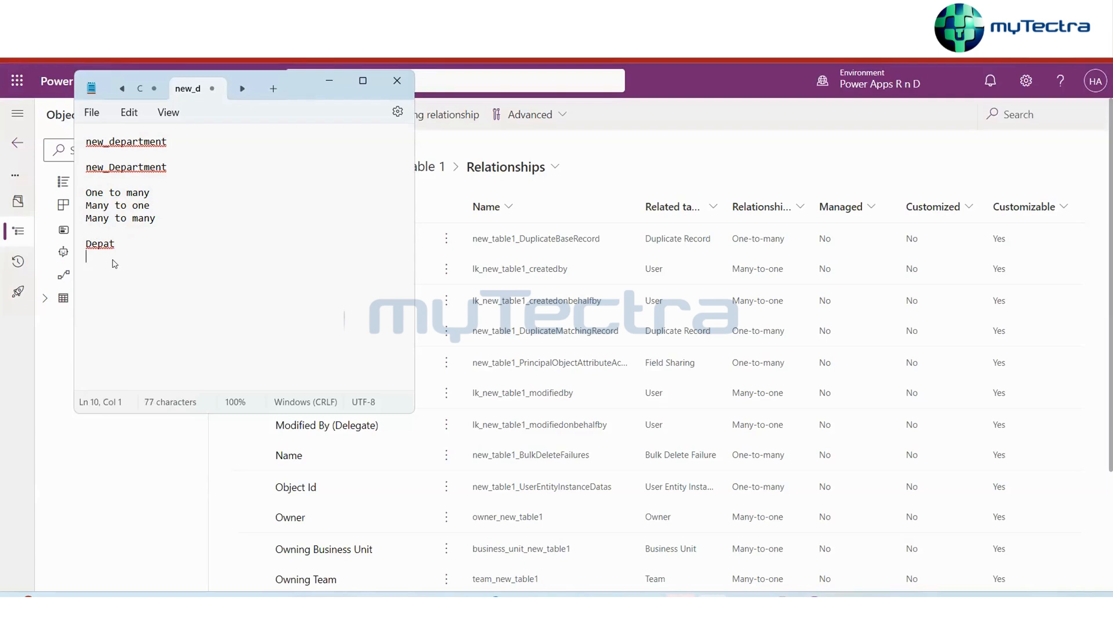
text(Dep1)
key(Return)
text(Dep2)
key(Return)
text(Dep3)
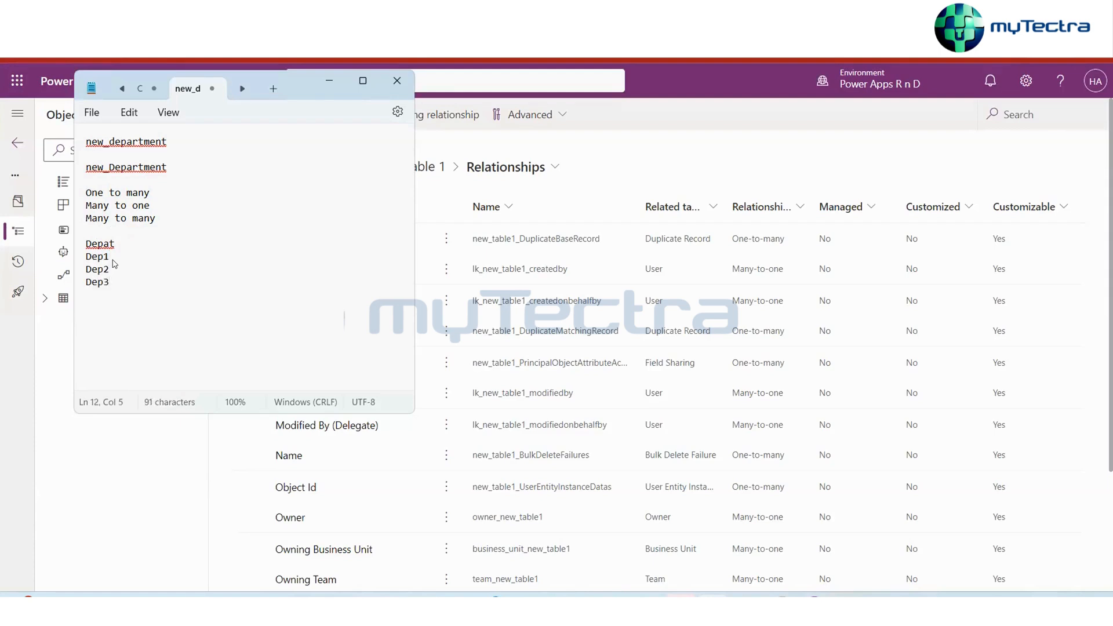
Add the heading Associated Dept beside Depat in the notes
click(145, 245)
text(Associated Dep)
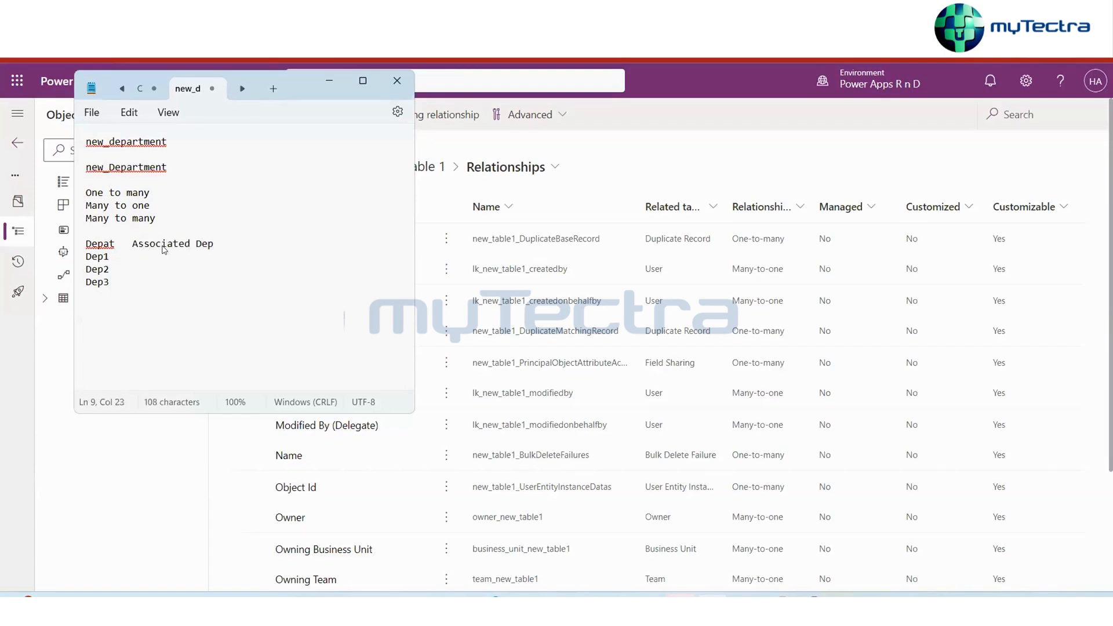
text(t)
Enter Dep1 under Associated Dept in the Dep1 row, leaving no blank line before Dep2
click(164, 256)
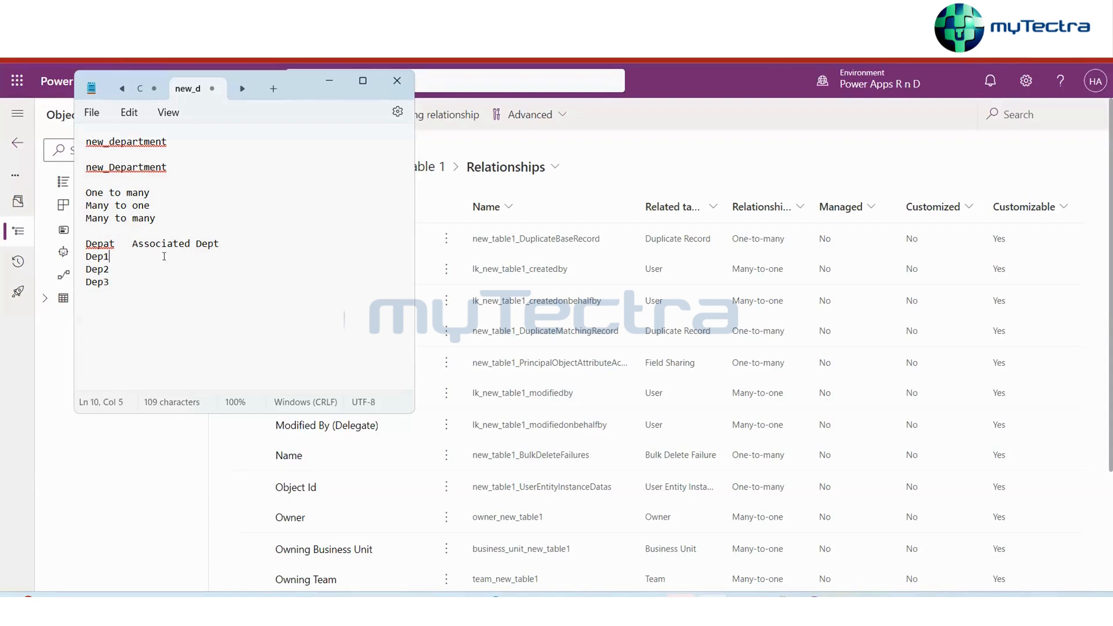
click(226, 250)
key(Return)
key(BackSpace)
click(138, 257)
text(Dep1)
key(Return)
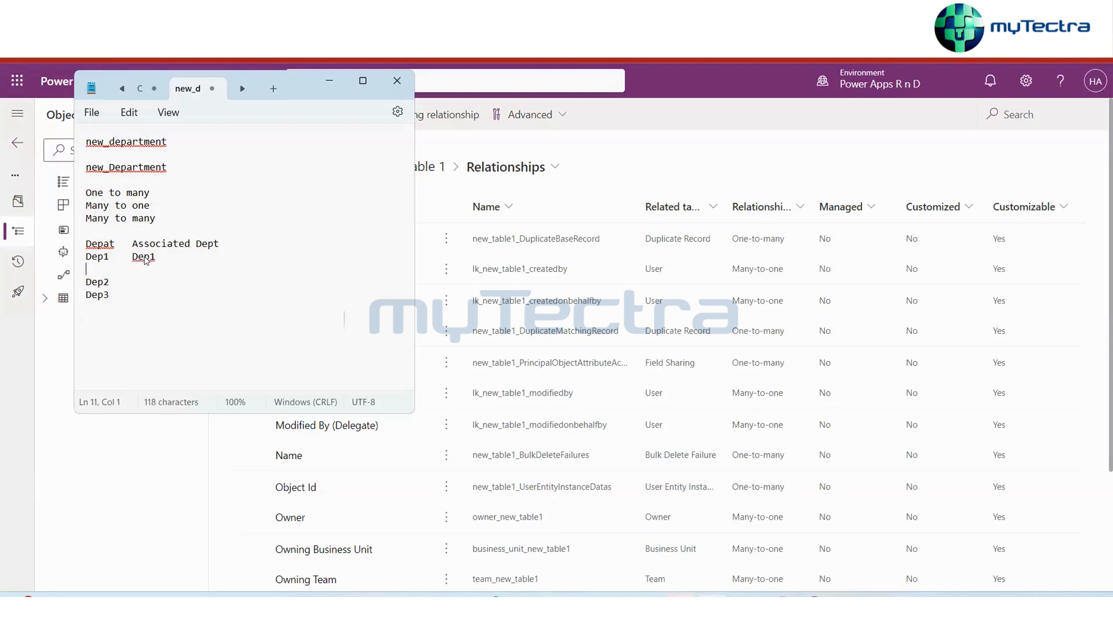
key(Delete)
Enter Dep1 as the associated department in the Dep2 row, fill in the Dep3 row and minimize the notes
click(127, 267)
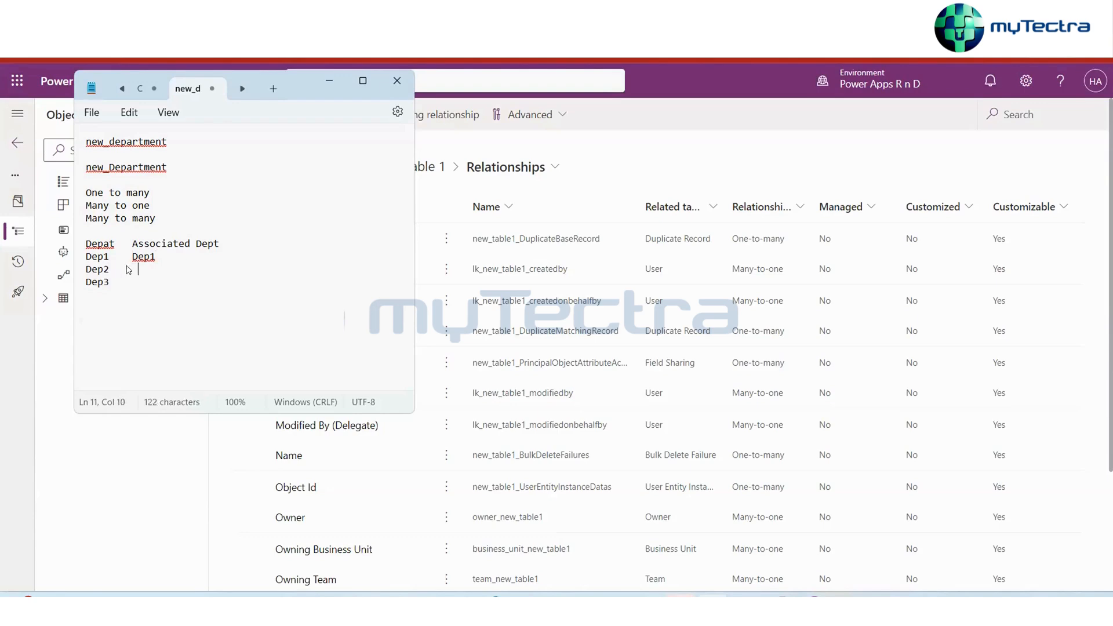
text(Dep1)
click(117, 282)
text(Dept)
click(331, 83)
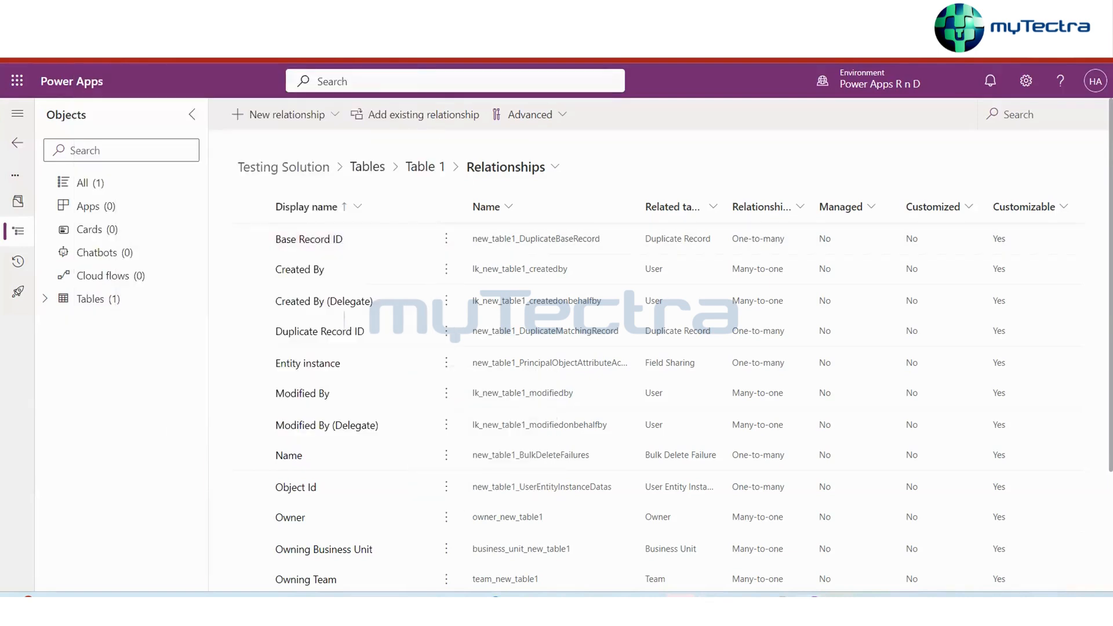
Open Table 1 from the solution's tables, examine its columns and data in the editor and return to the table overview
click(95, 295)
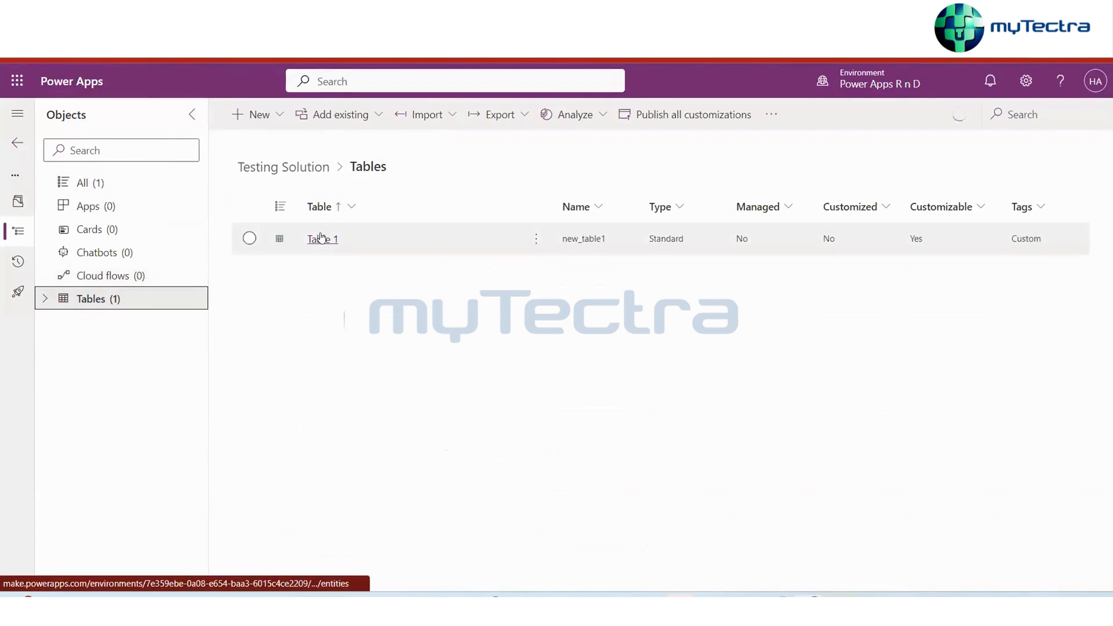
click(320, 238)
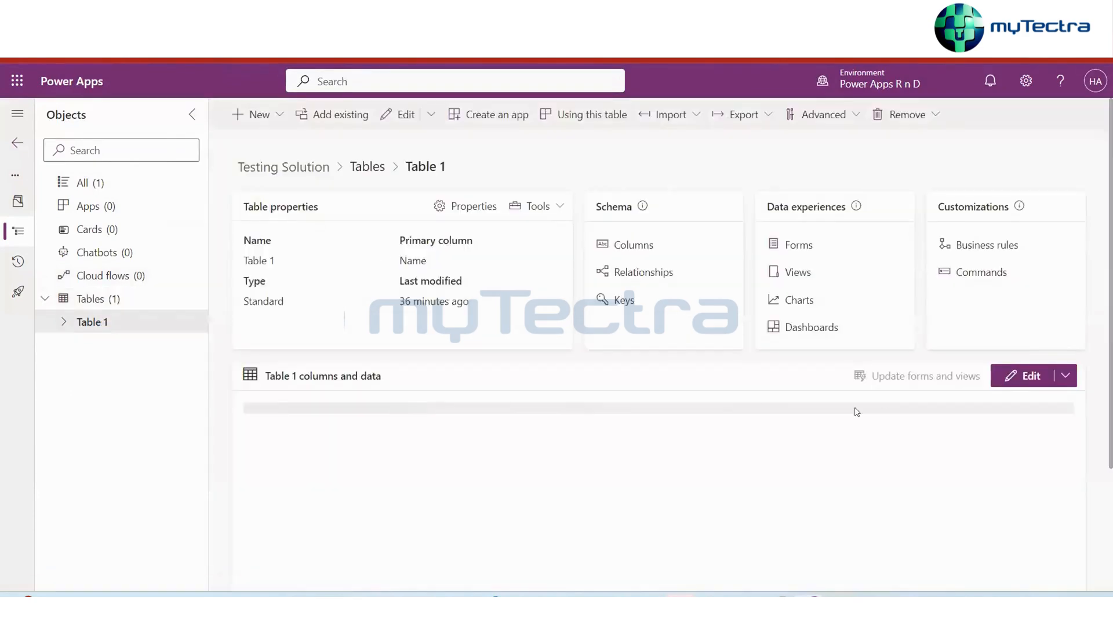
click(1032, 376)
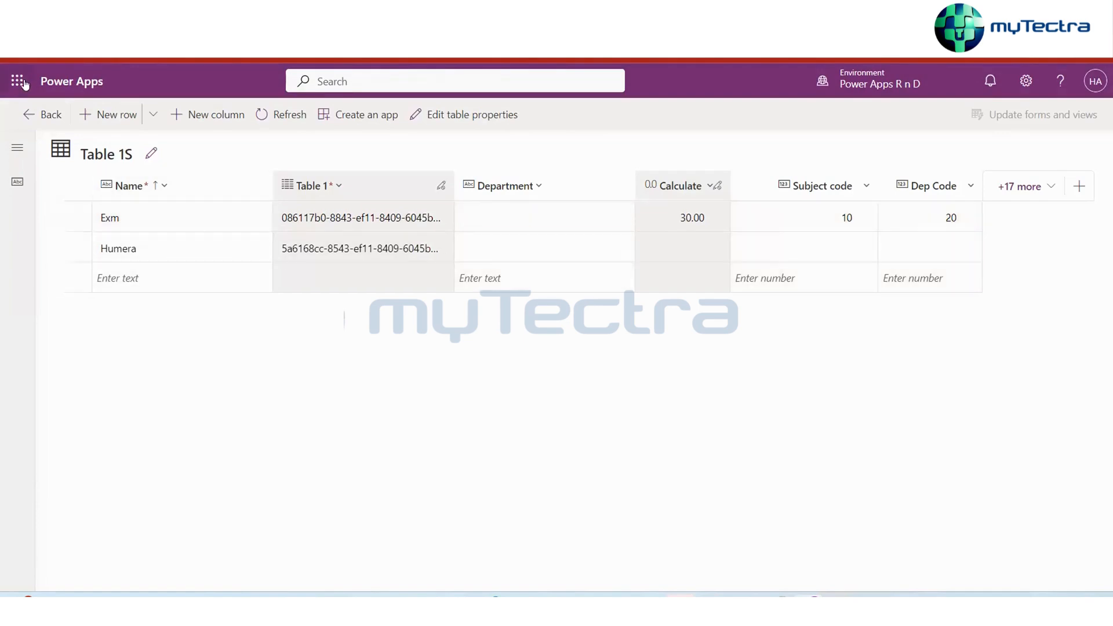
click(36, 116)
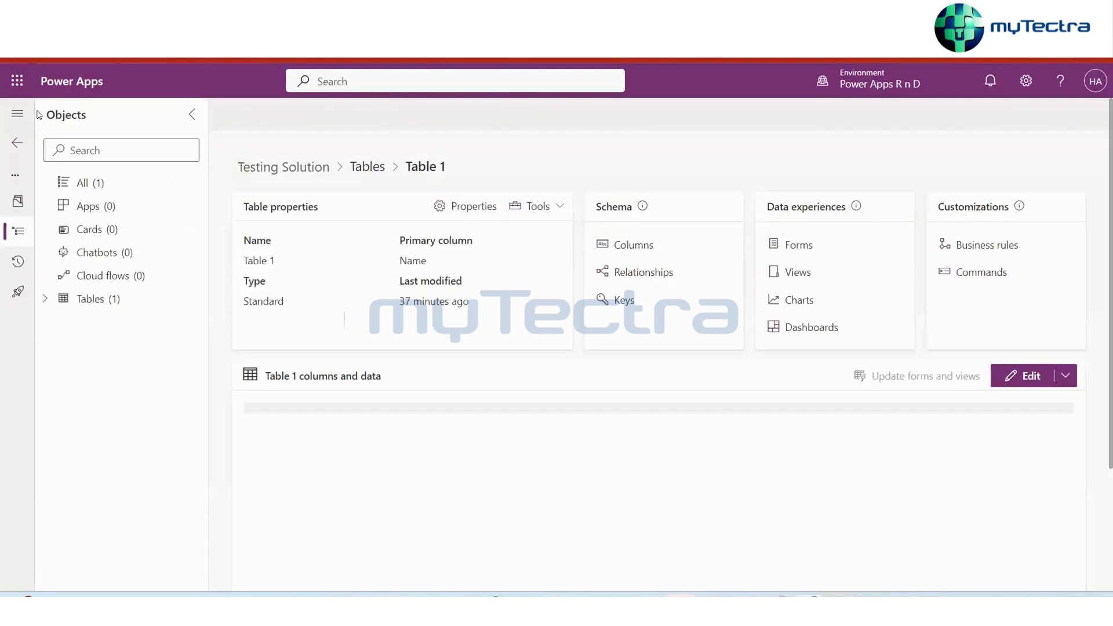
Review the relationships defined for Table 1 and return to the table overview
click(643, 273)
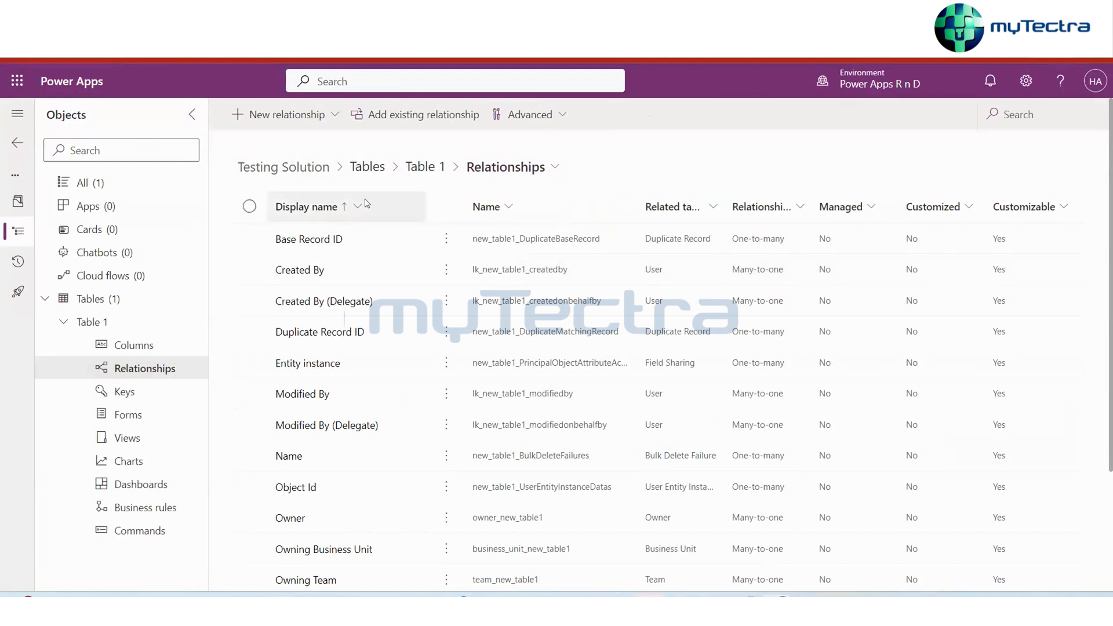
click(423, 169)
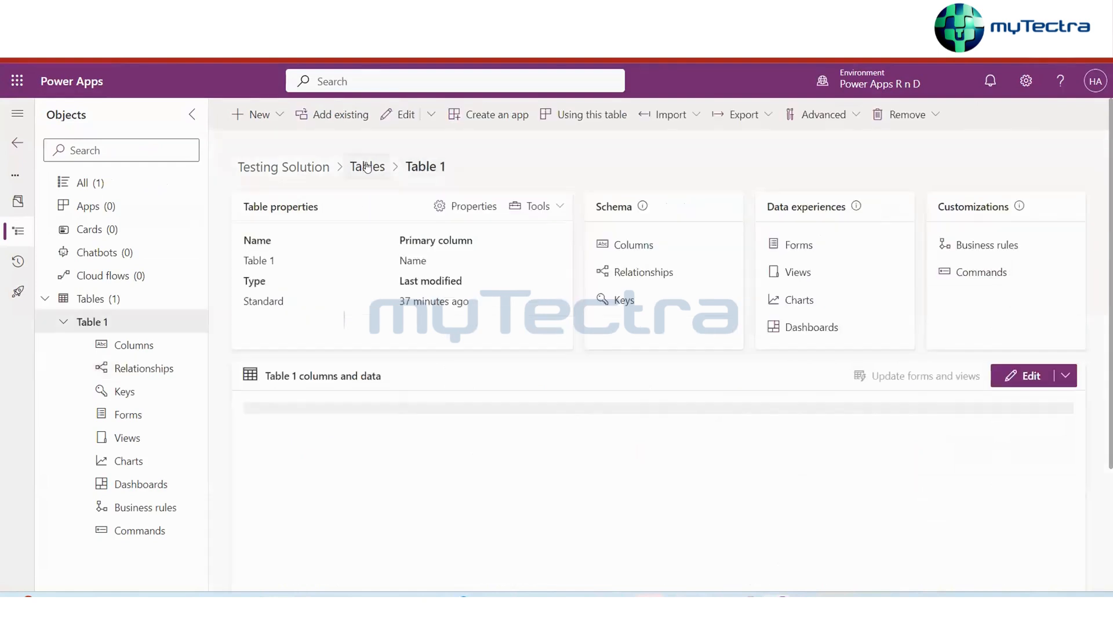
Open the forms of Table 1 and create a new main form
click(798, 245)
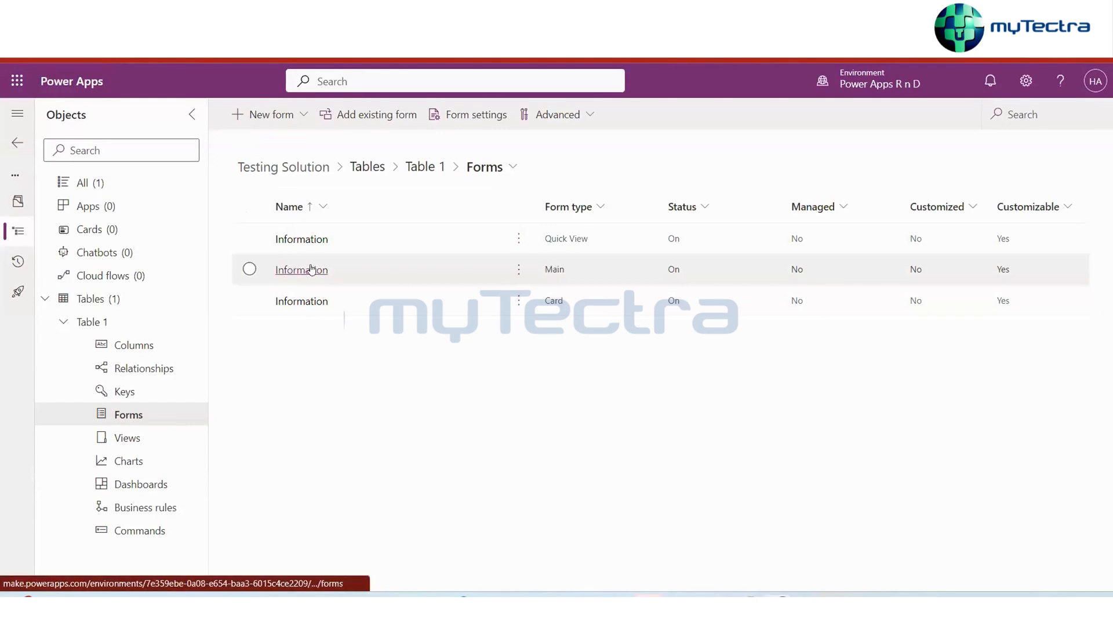
click(256, 113)
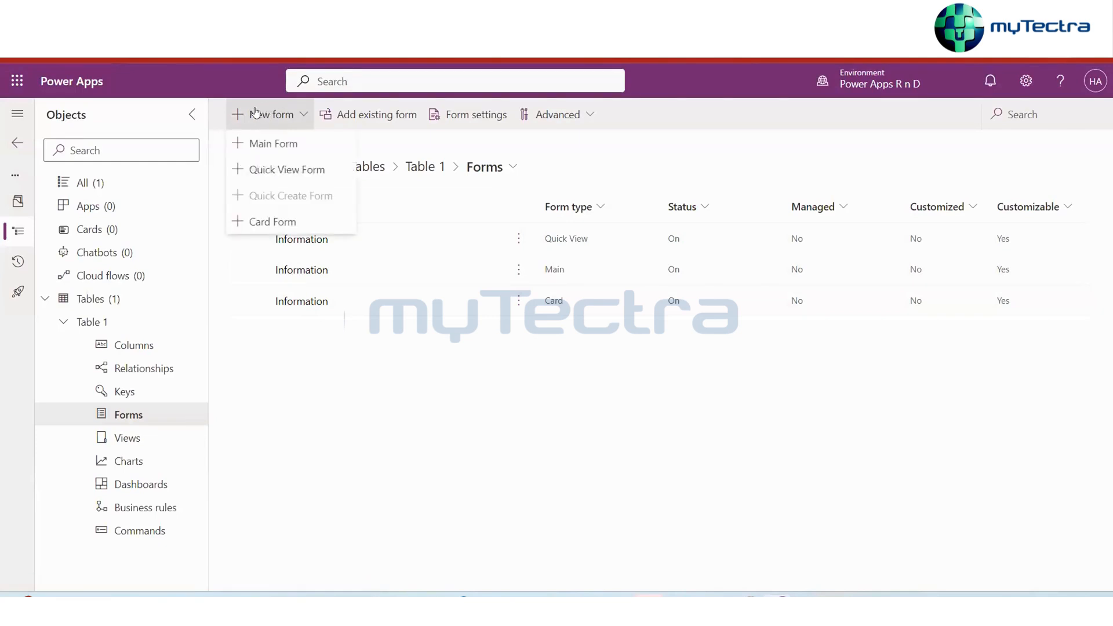
click(271, 144)
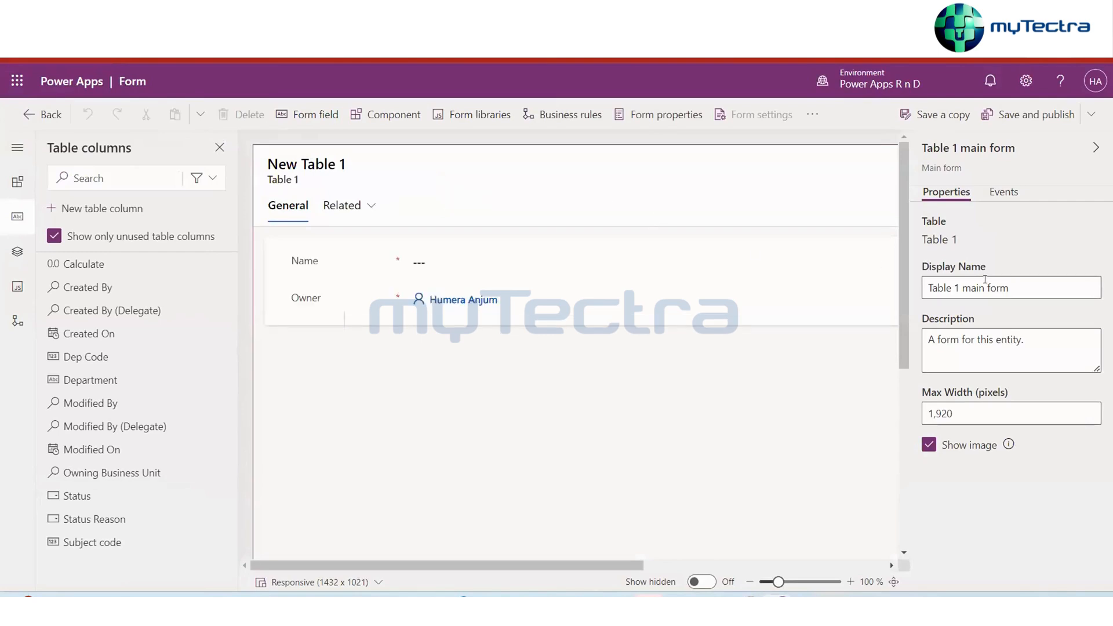
Set the new main form's display name to Test Form
click(1015, 289)
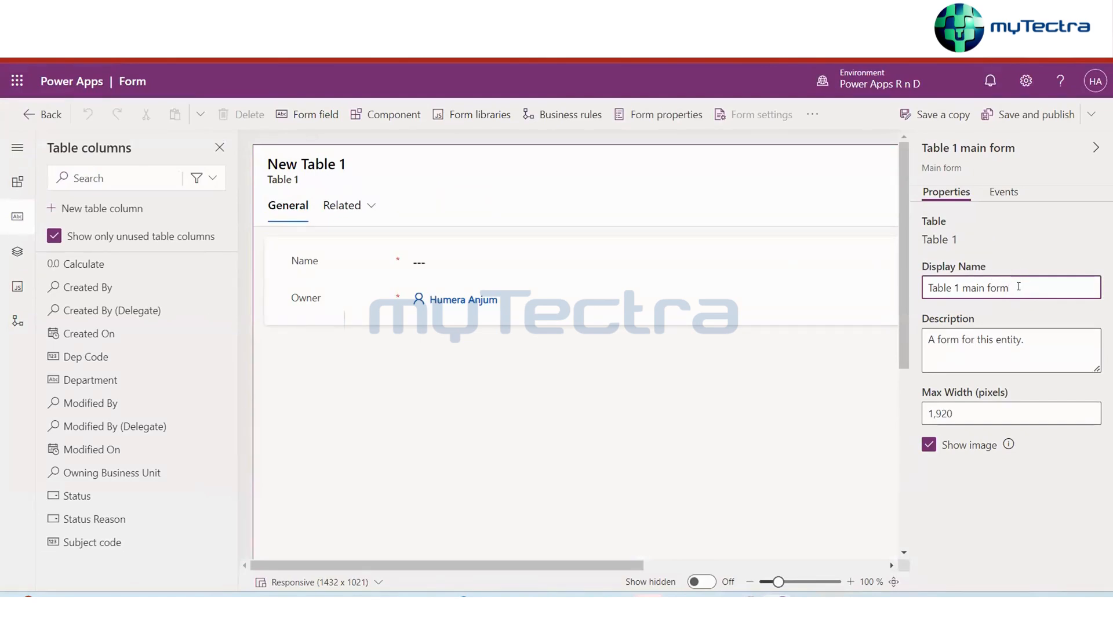
key(BackSpace)
key(BackSpace)
key(BackSpace)
key(BackSpace)
key(BackSpace)
key(BackSpace)
key(BackSpace)
key(BackSpace)
key(BackSpace)
key(BackSpace)
key(BackSpace)
key(BackSpace)
key(BackSpace)
key(BackSpace)
key(BackSpace)
key(BackSpace)
key(BackSpace)
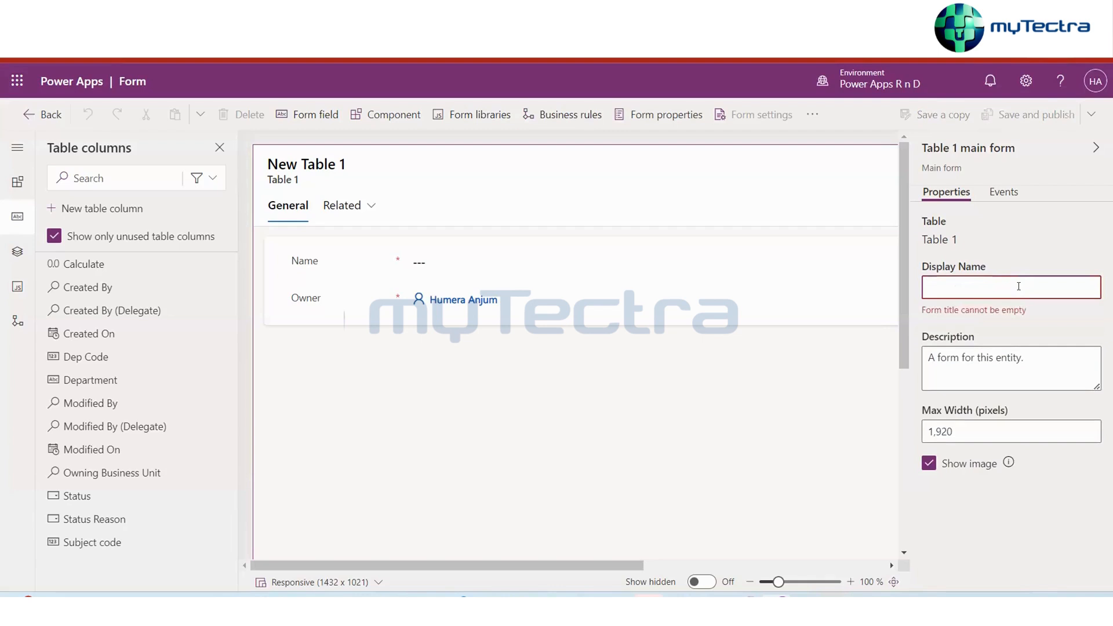
text(Test)
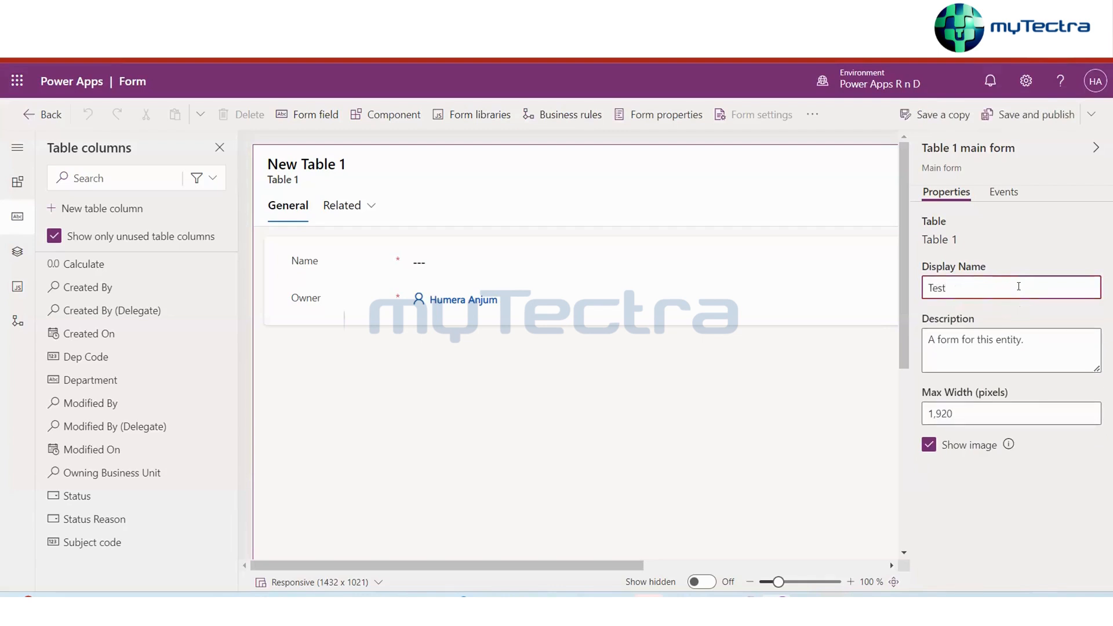
text( Form)
click(653, 336)
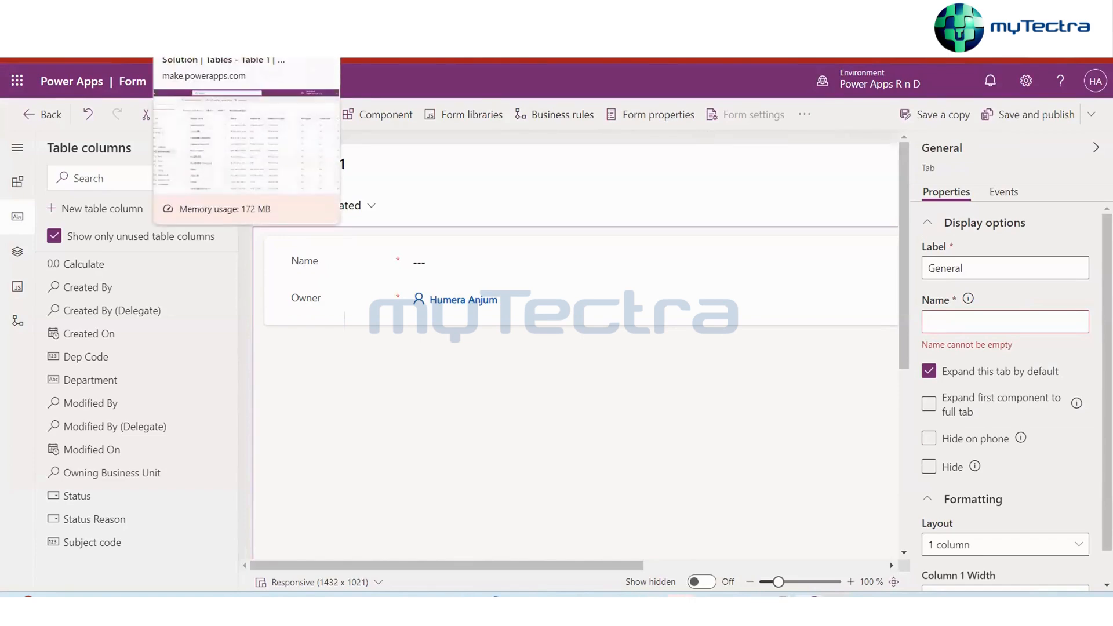
Switch to the other browser tab with the solution, reopen Table 1 and examine its list of columns
click(247, 26)
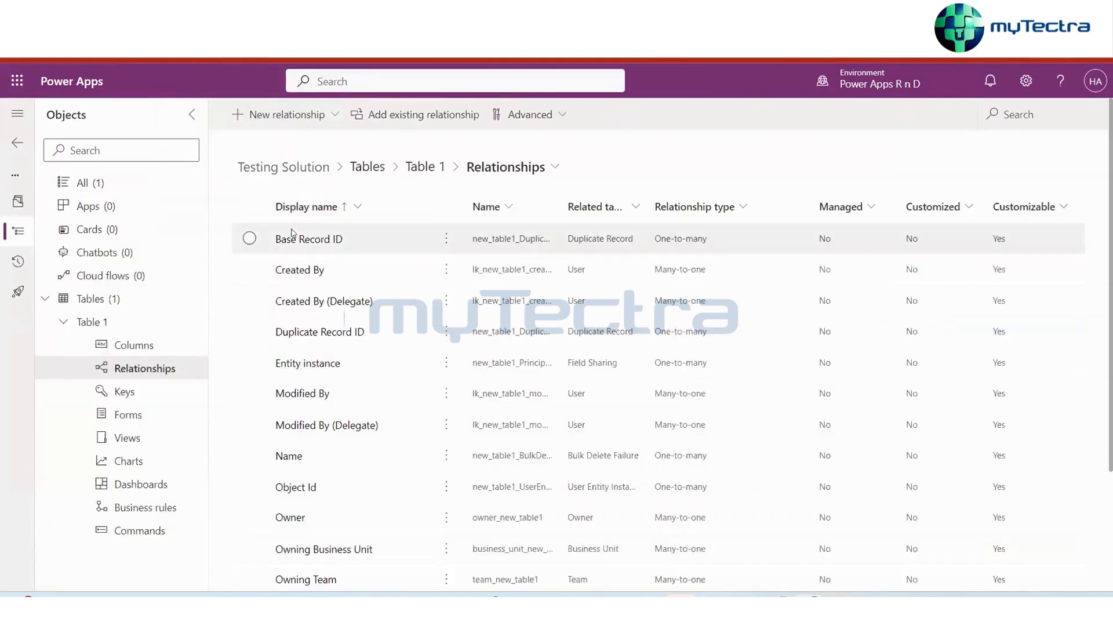
click(360, 167)
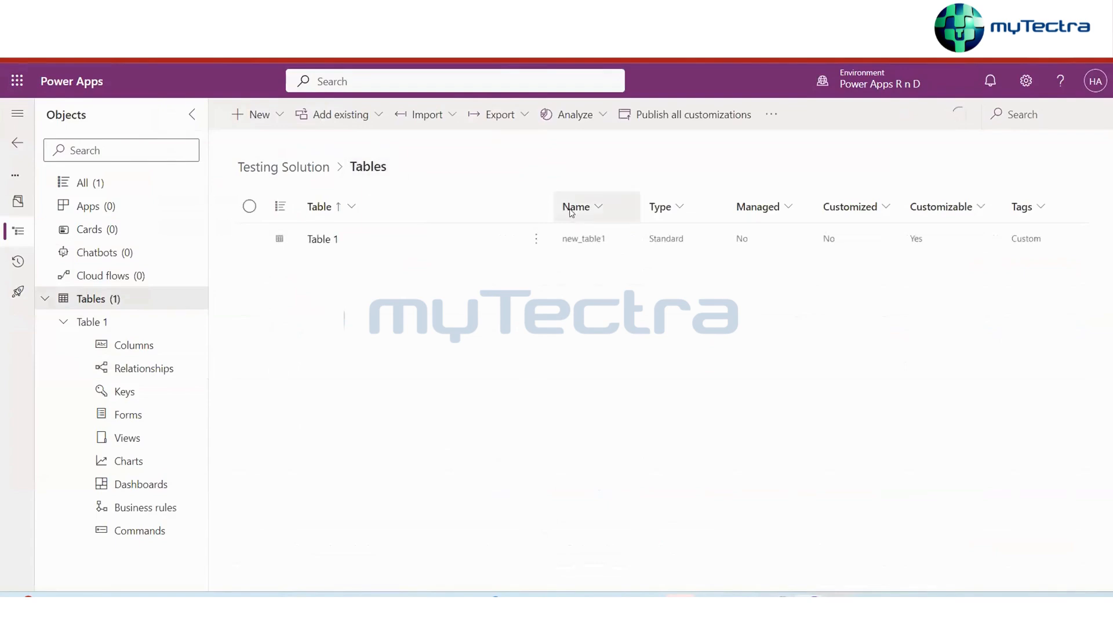
click(315, 246)
click(315, 245)
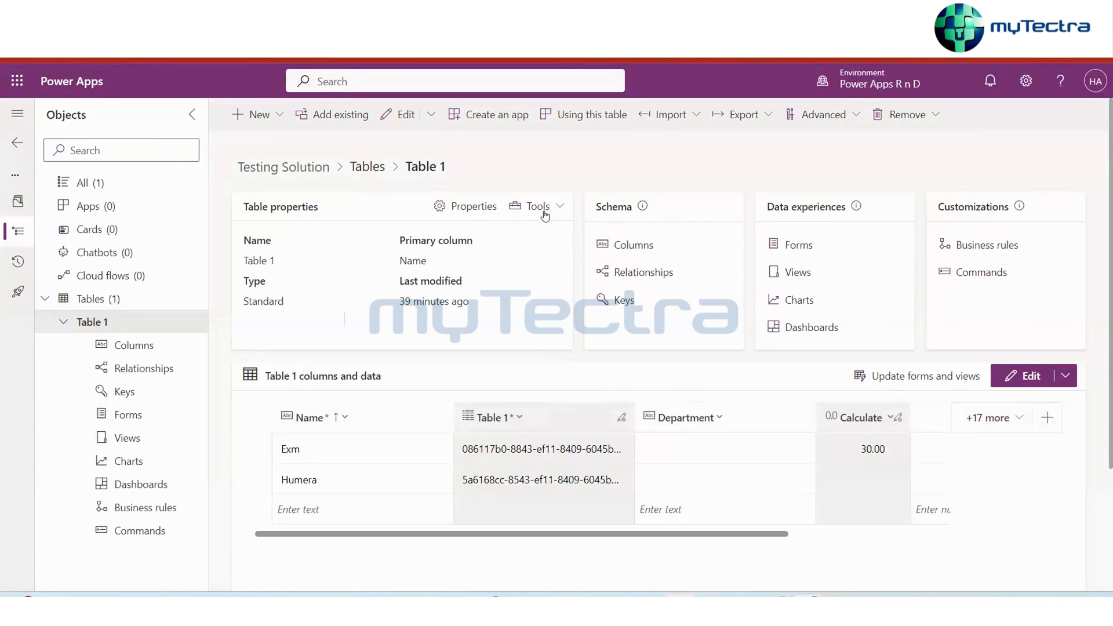
click(645, 247)
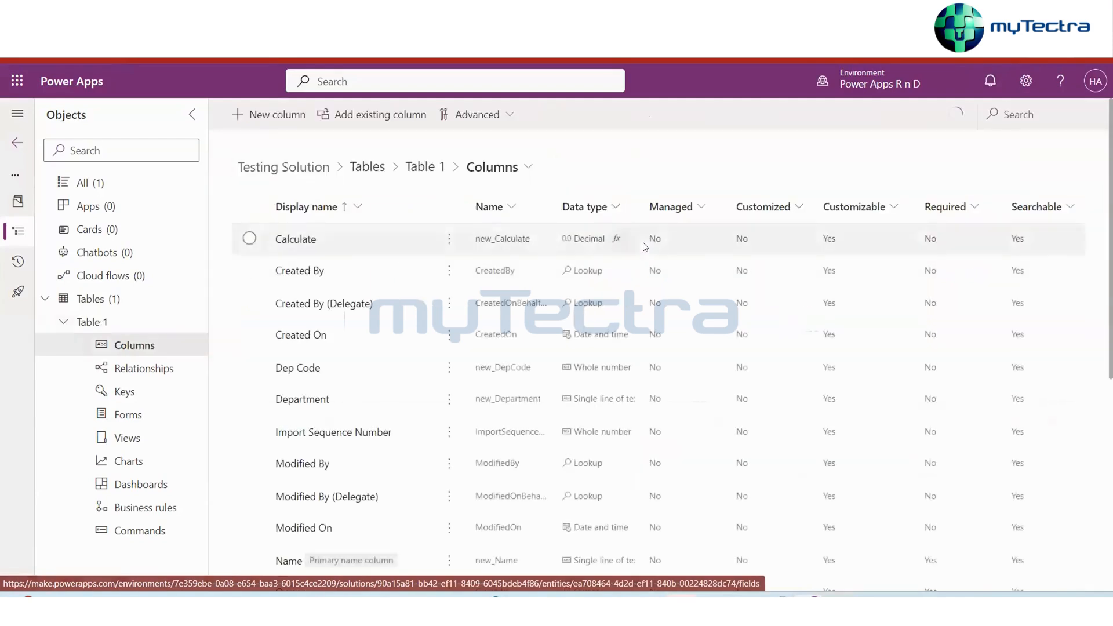
scroll(392, 424, down, 4)
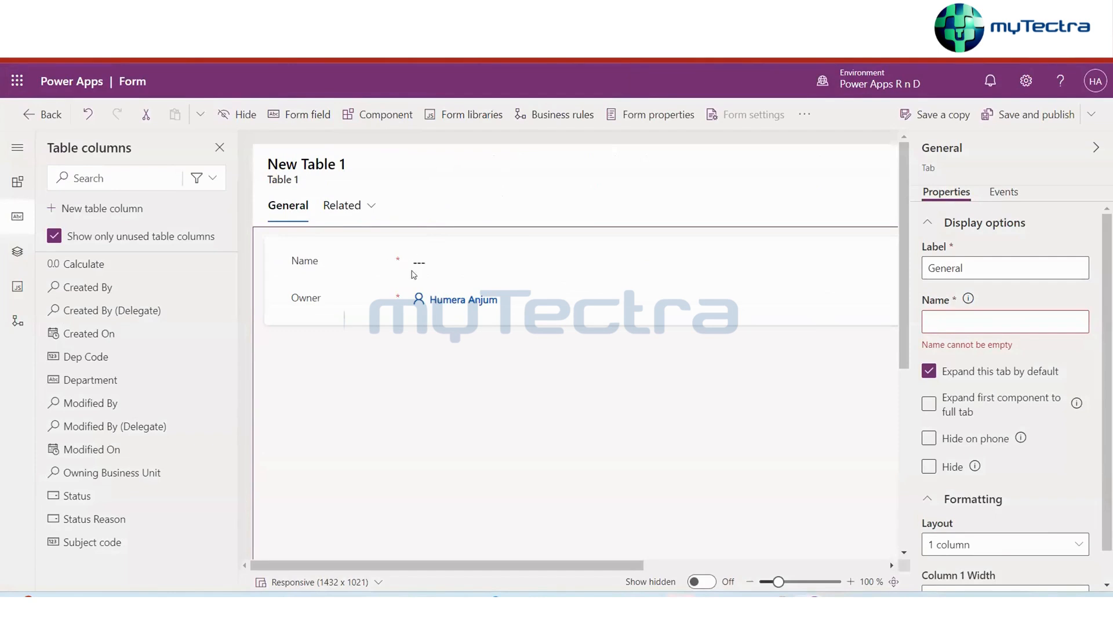
Move the Owner field from the General section into the form's header and check it there
click(364, 306)
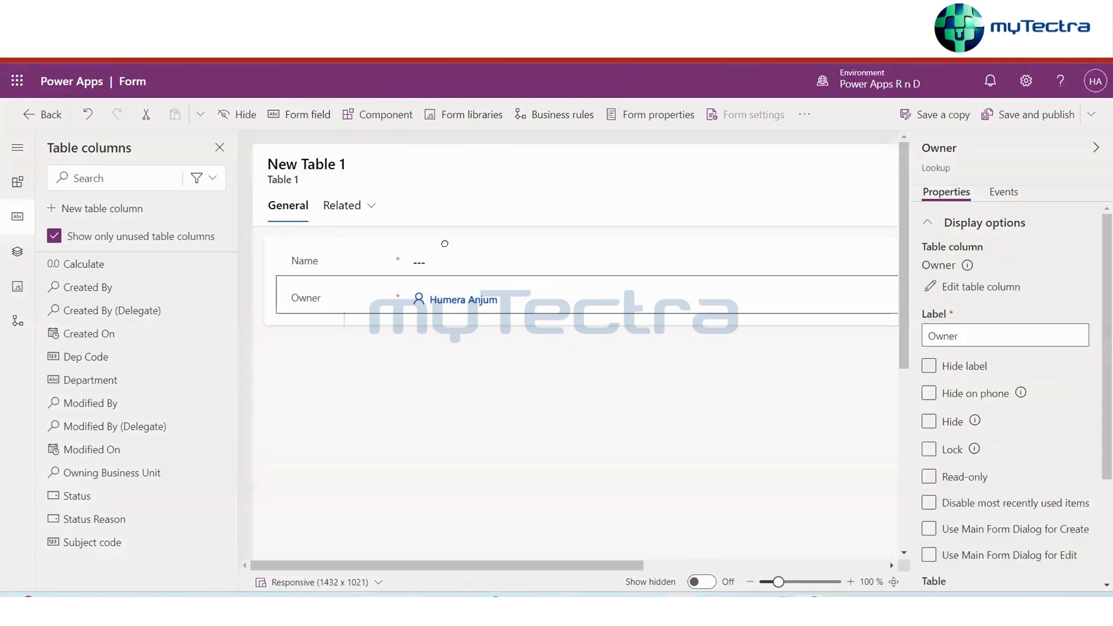
drag(365, 305, 836, 155)
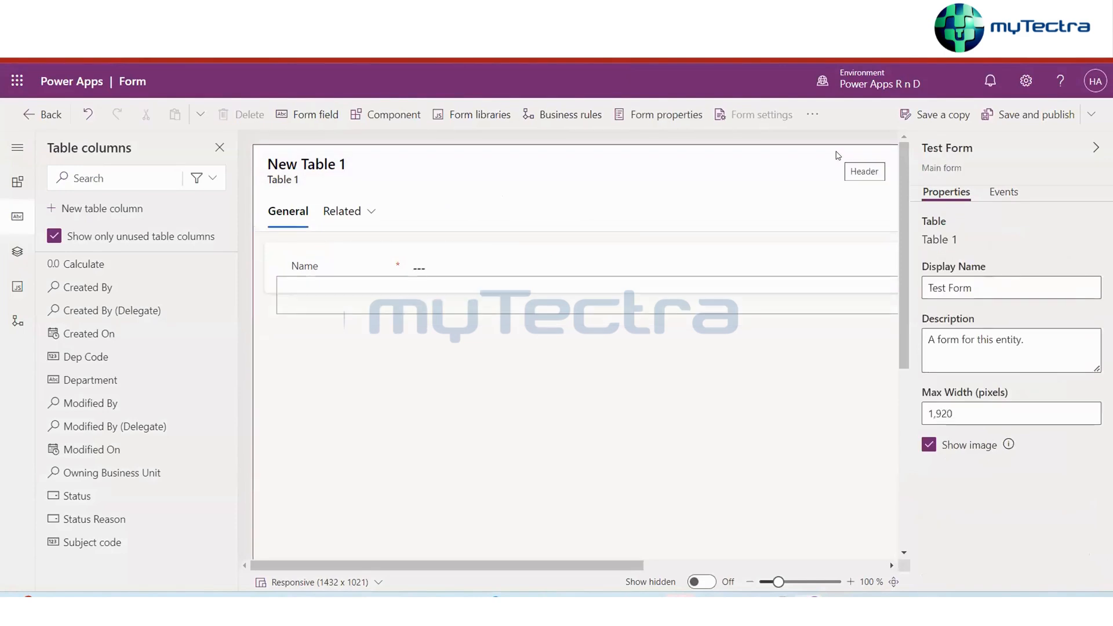
scroll(795, 369, right, 6)
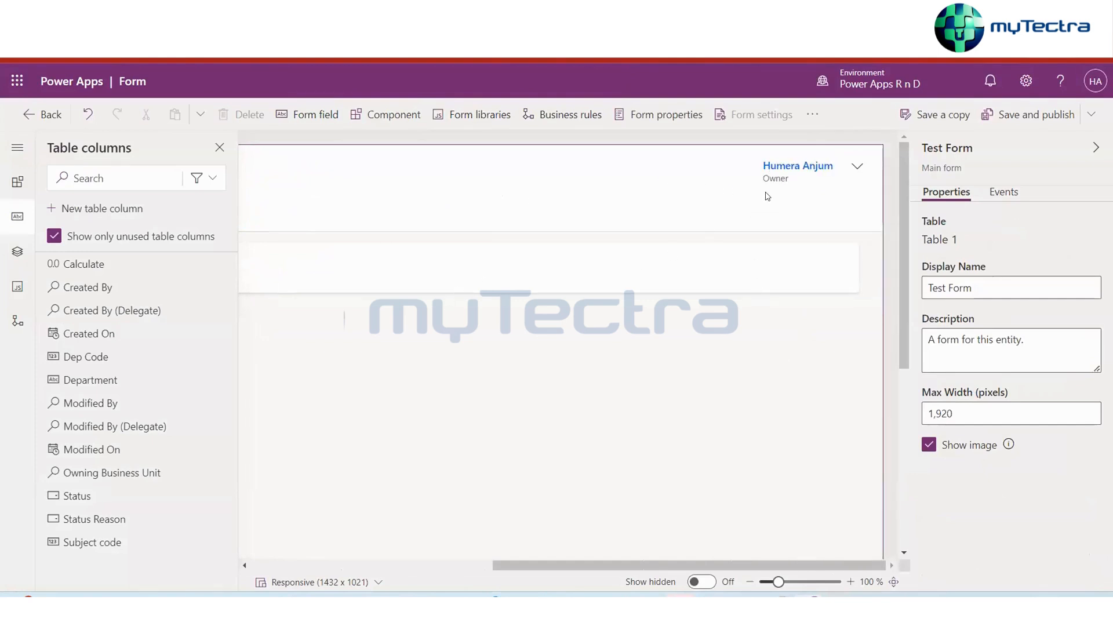
scroll(767, 196, left, 6)
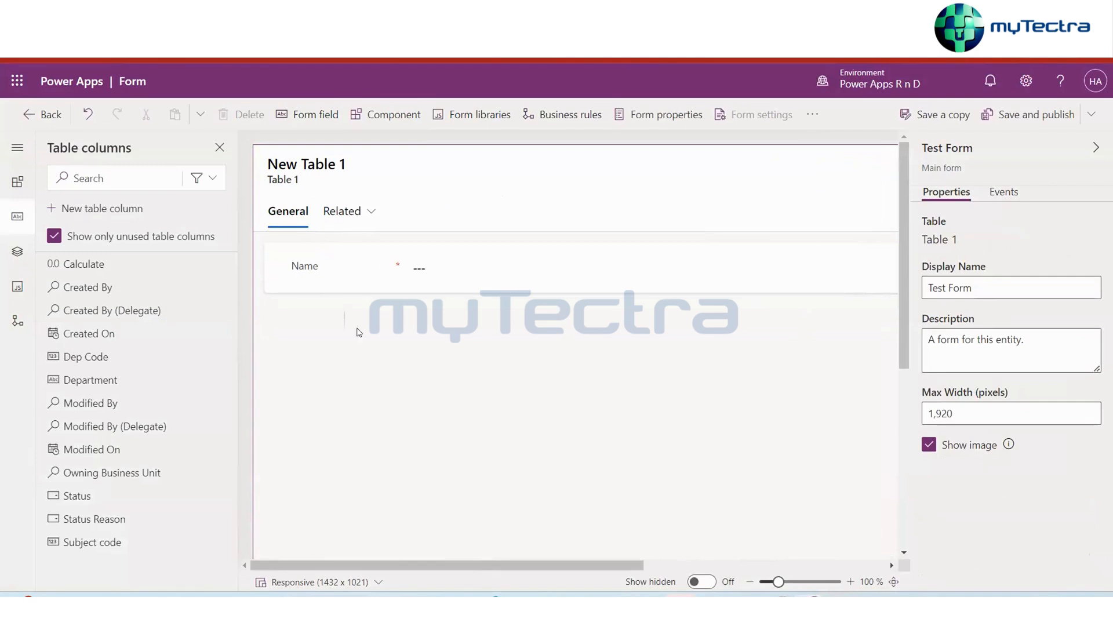
Inspect the form's Related menu and hide it
click(358, 212)
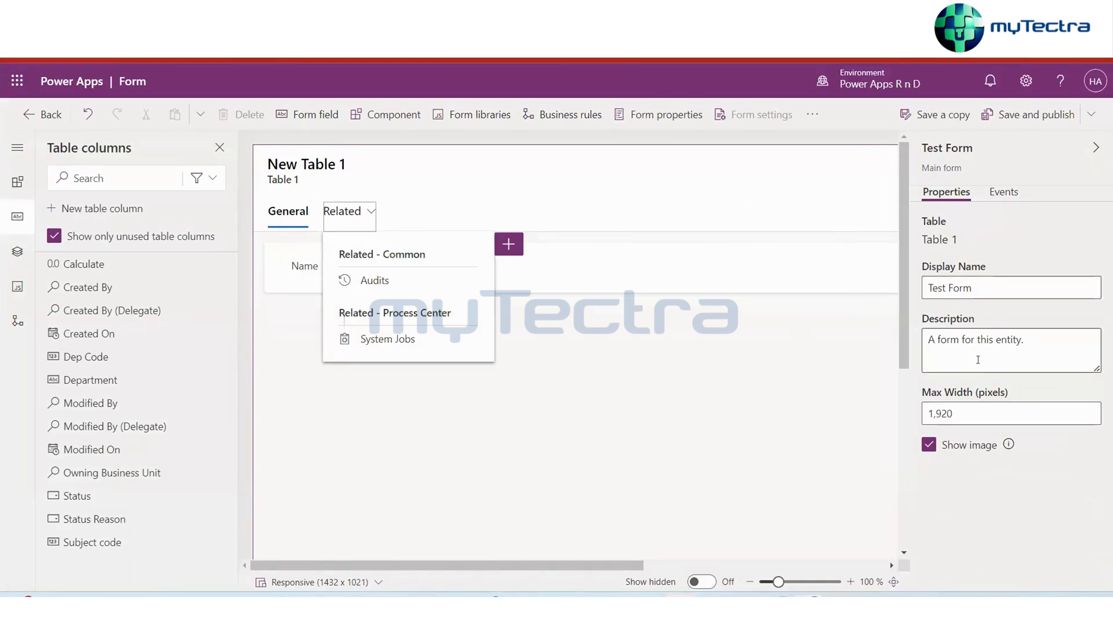
click(355, 219)
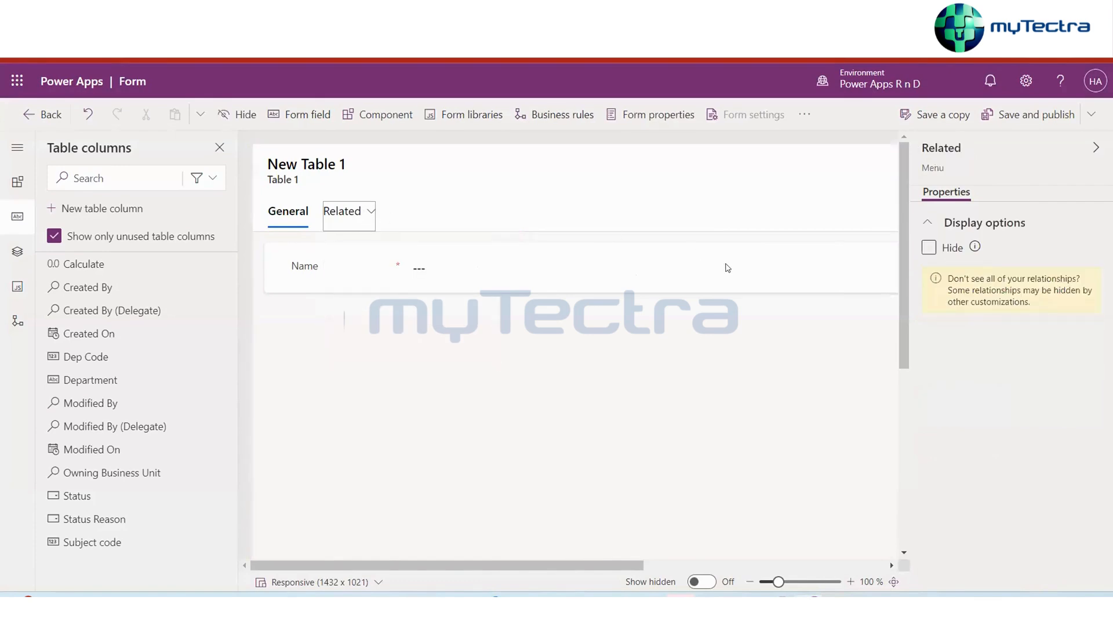
click(929, 247)
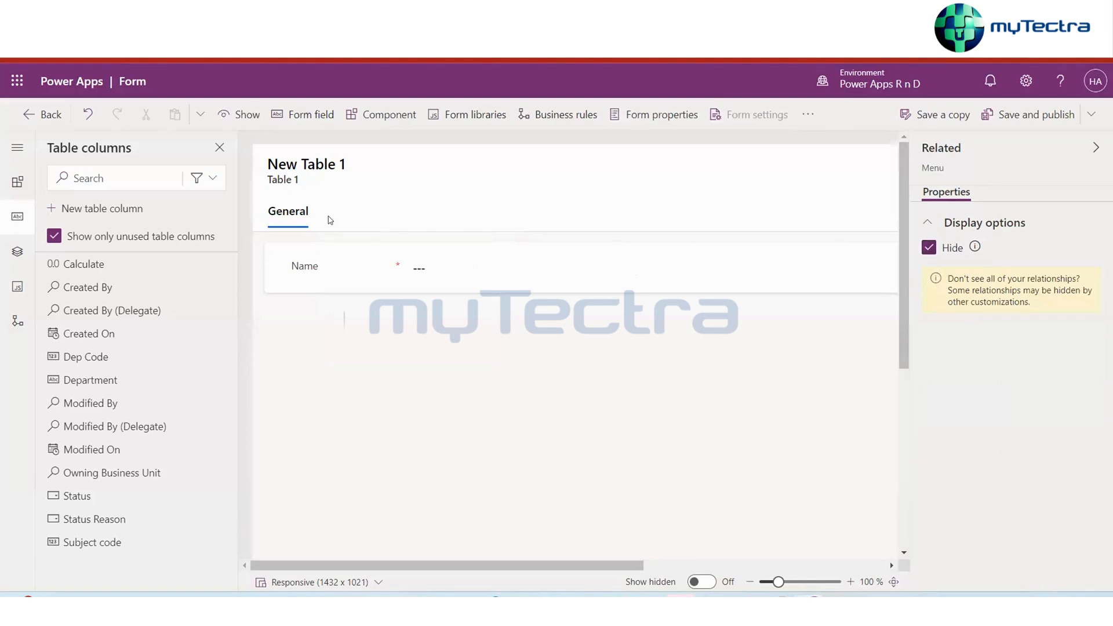
Set both the label and the name of the form's General tab to Test Tab
click(283, 219)
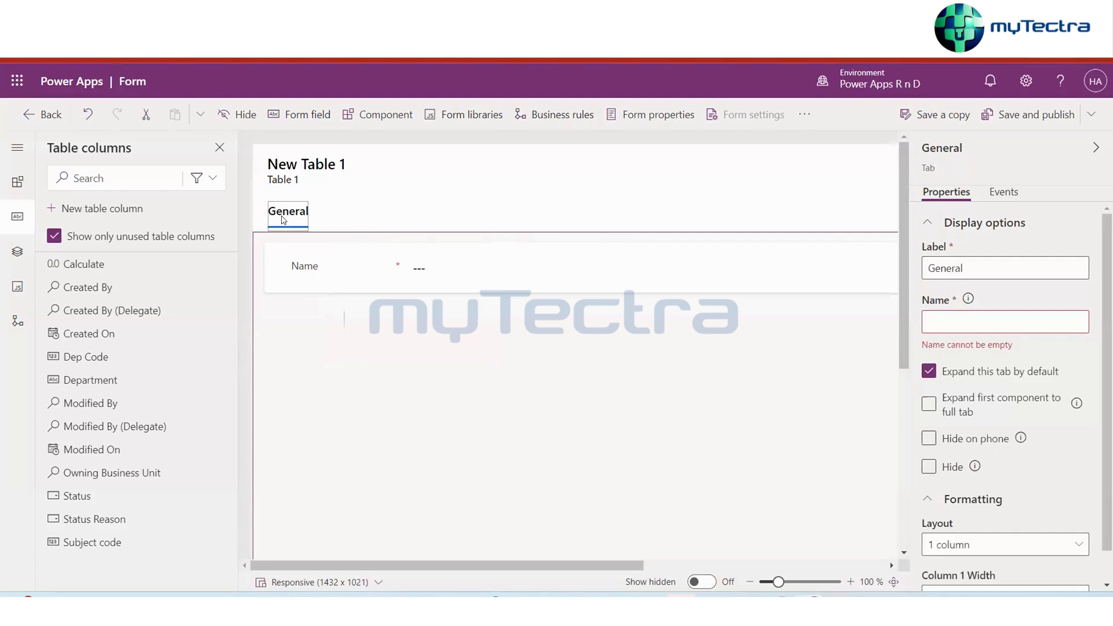
click(969, 268)
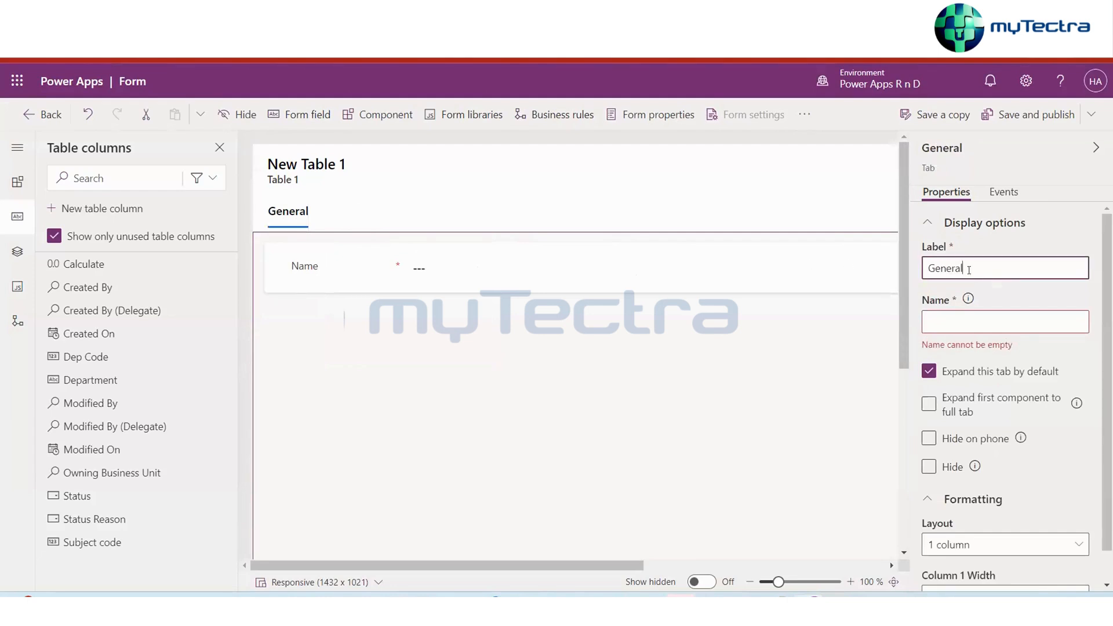
key(BackSpace)
key(BackSpace)
key(BackSpace)
key(BackSpace)
key(BackSpace)
key(BackSpace)
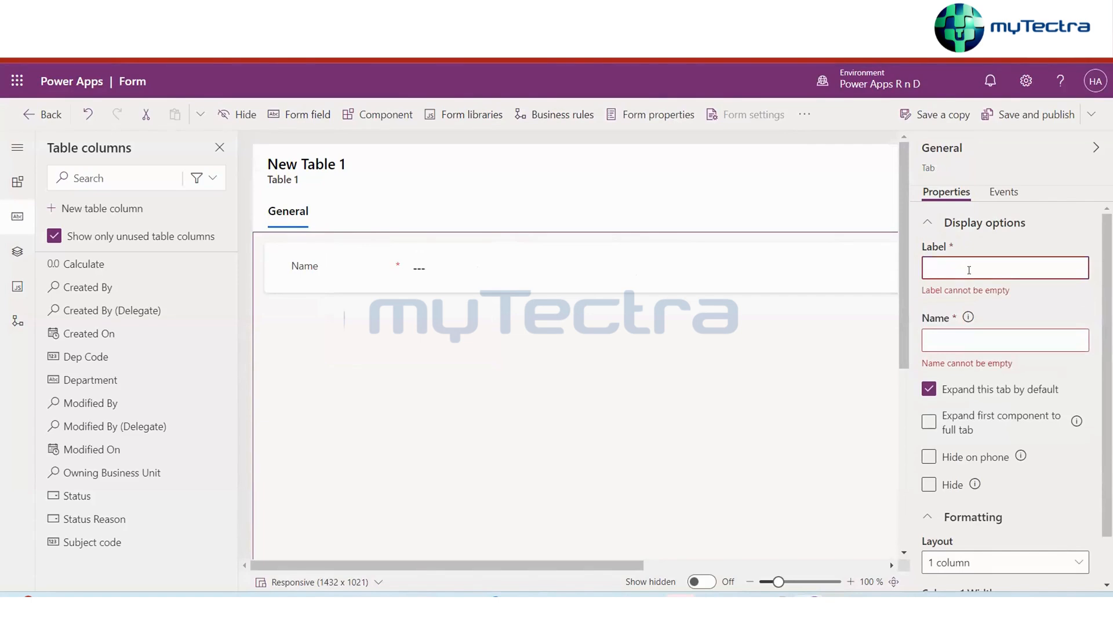
text(Test Tab)
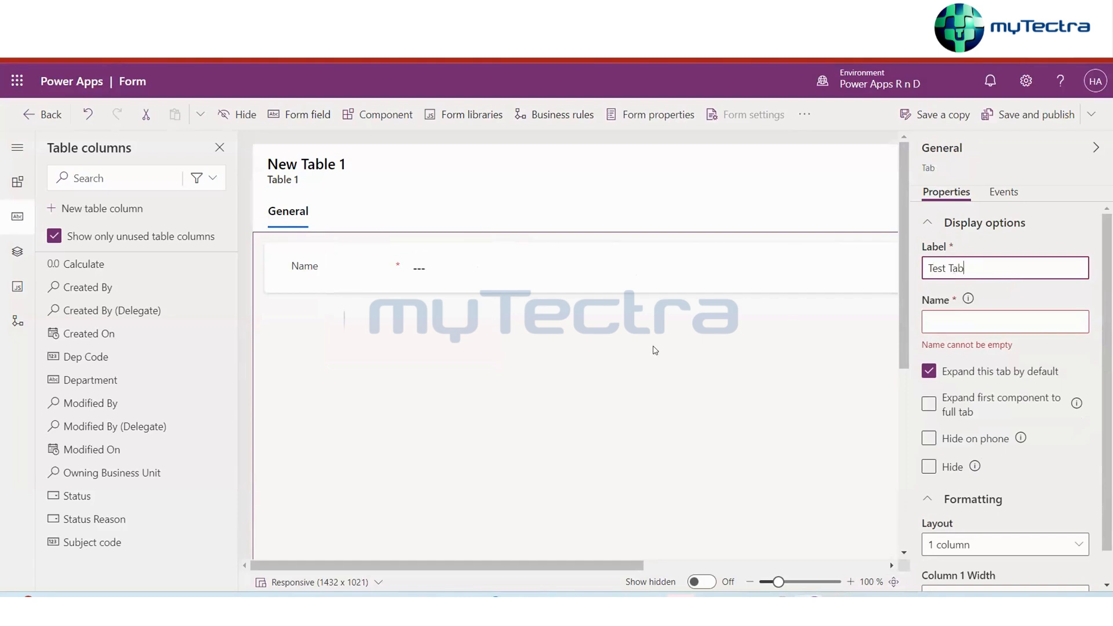
click(654, 350)
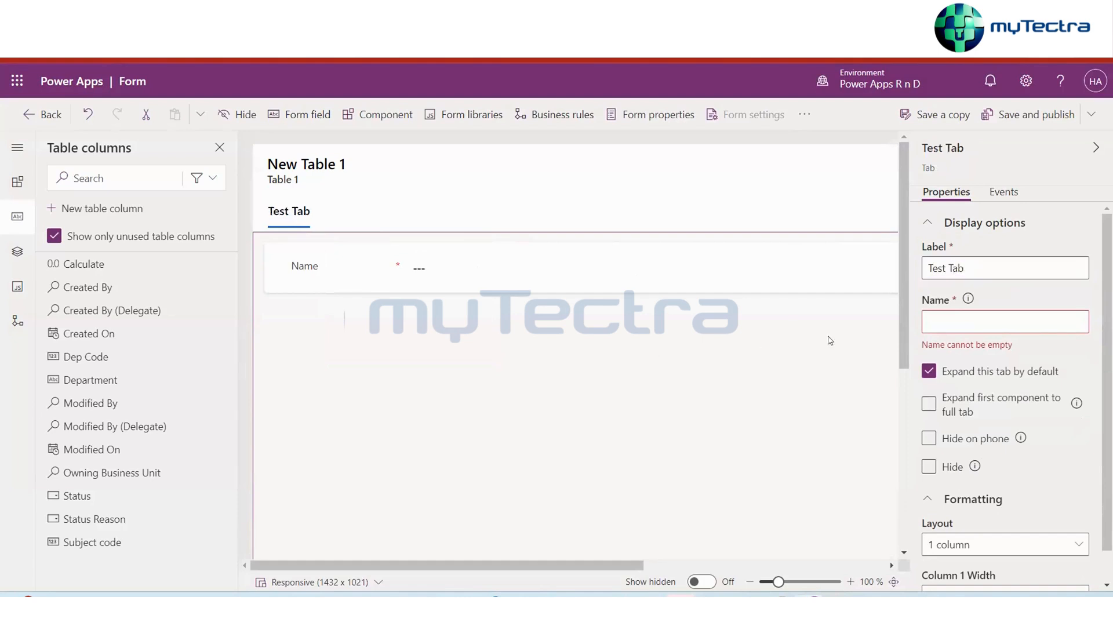
click(936, 321)
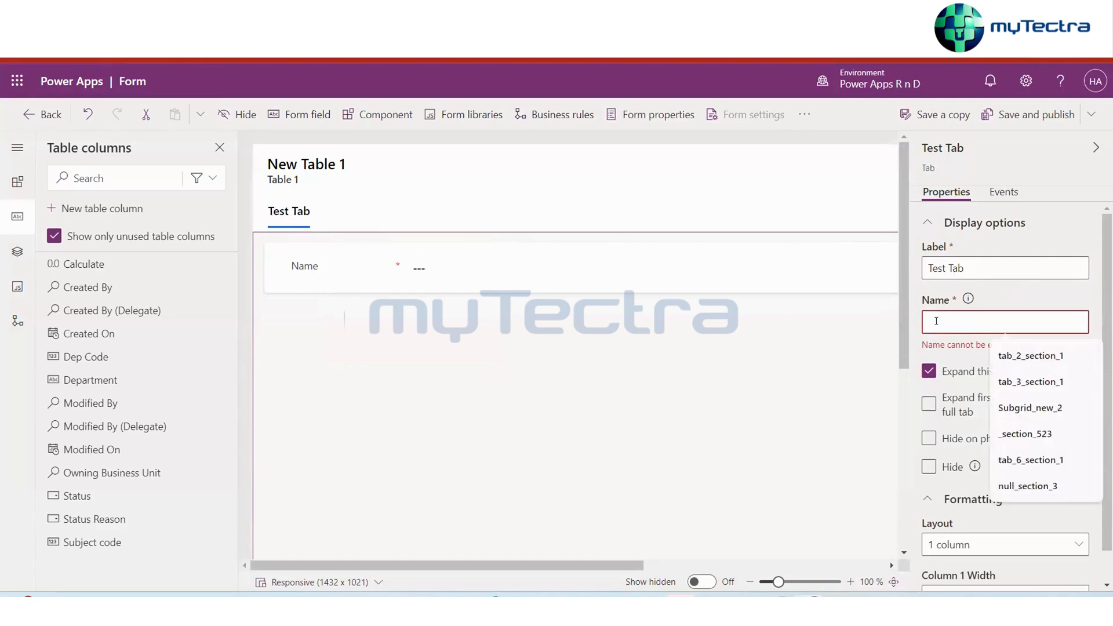
text(Test Tab)
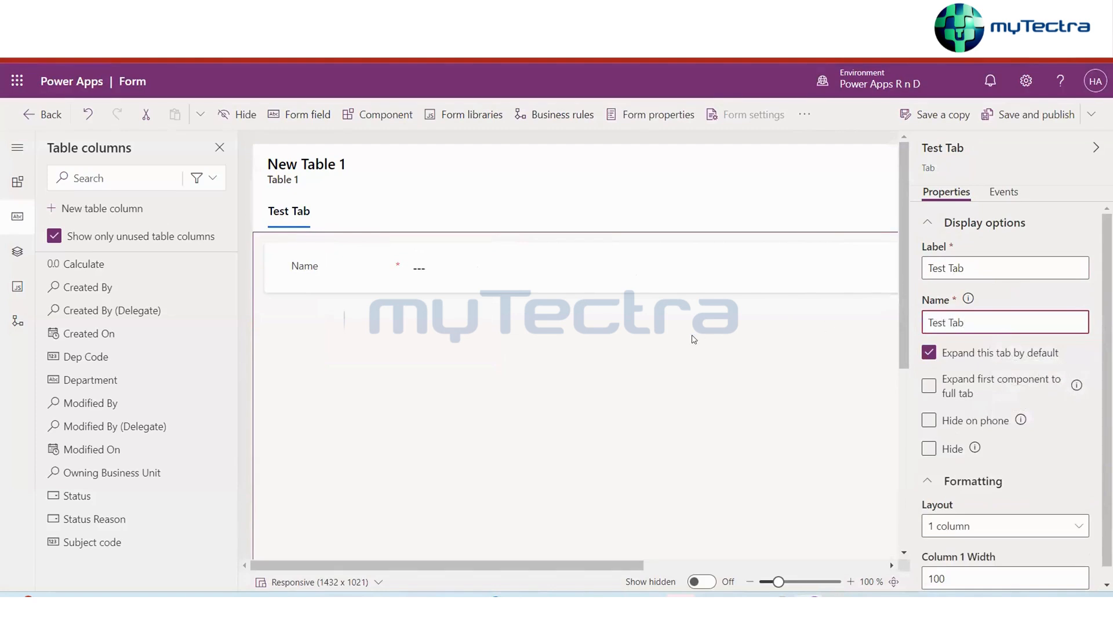
click(694, 339)
Examine the properties of the Name field, its section and the Test Tab
click(431, 280)
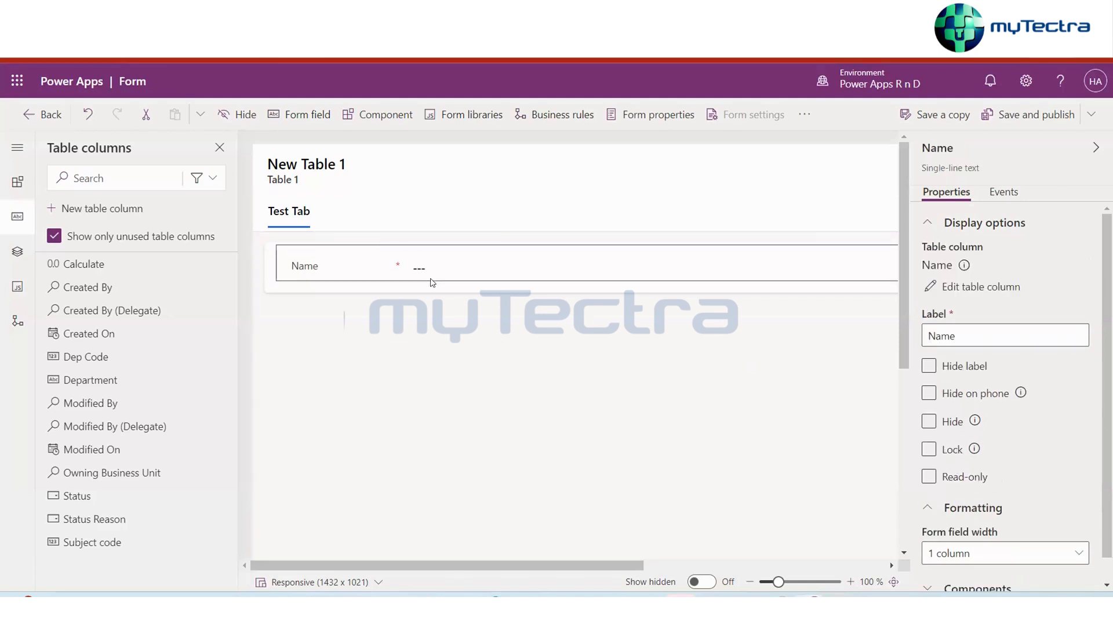
click(398, 292)
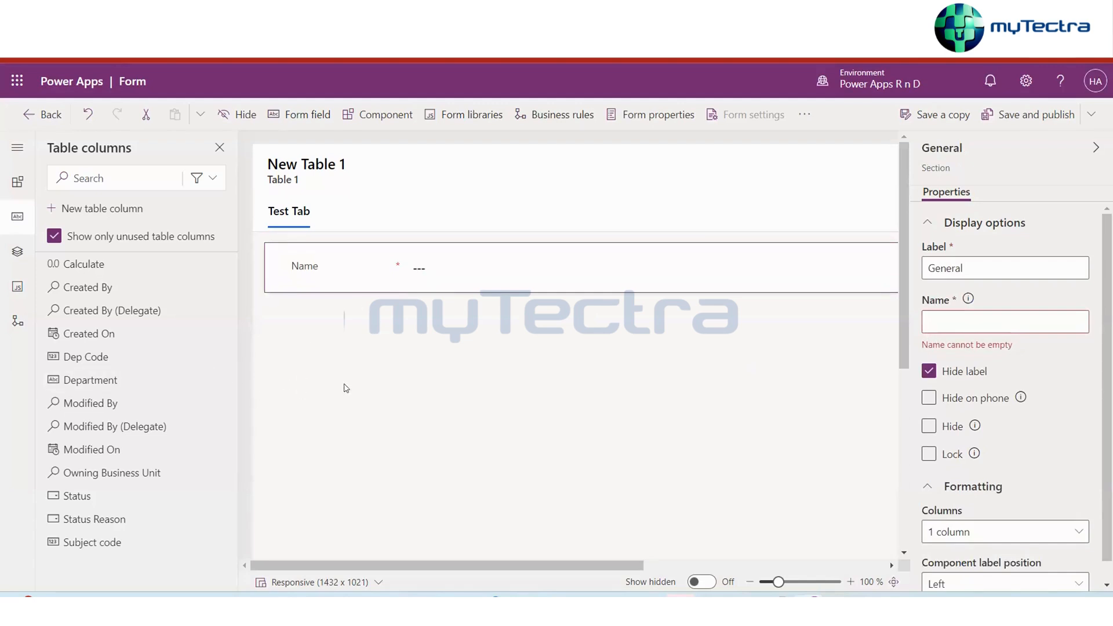
click(325, 468)
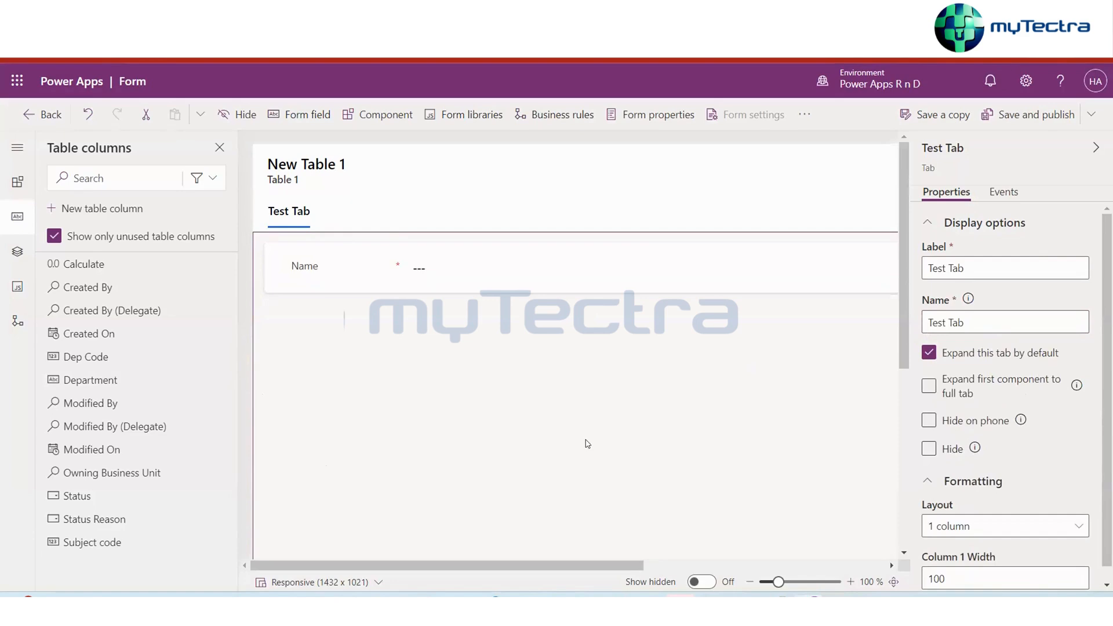
scroll(943, 467, down, 1)
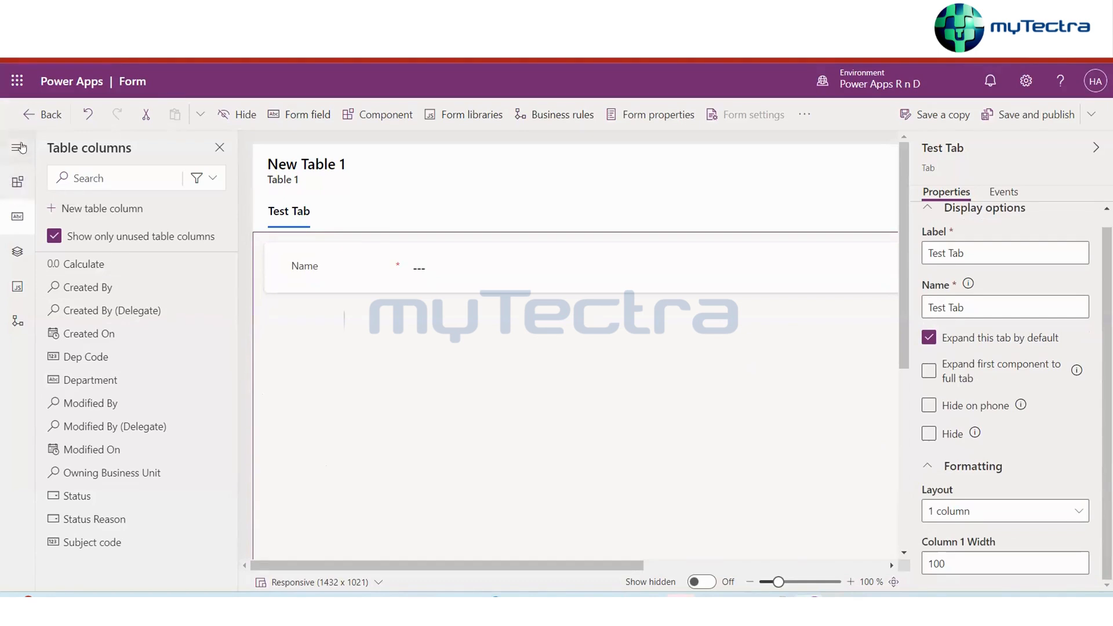
Examine the components available for the form, including those in the Layout, Grid and Display groups
click(17, 184)
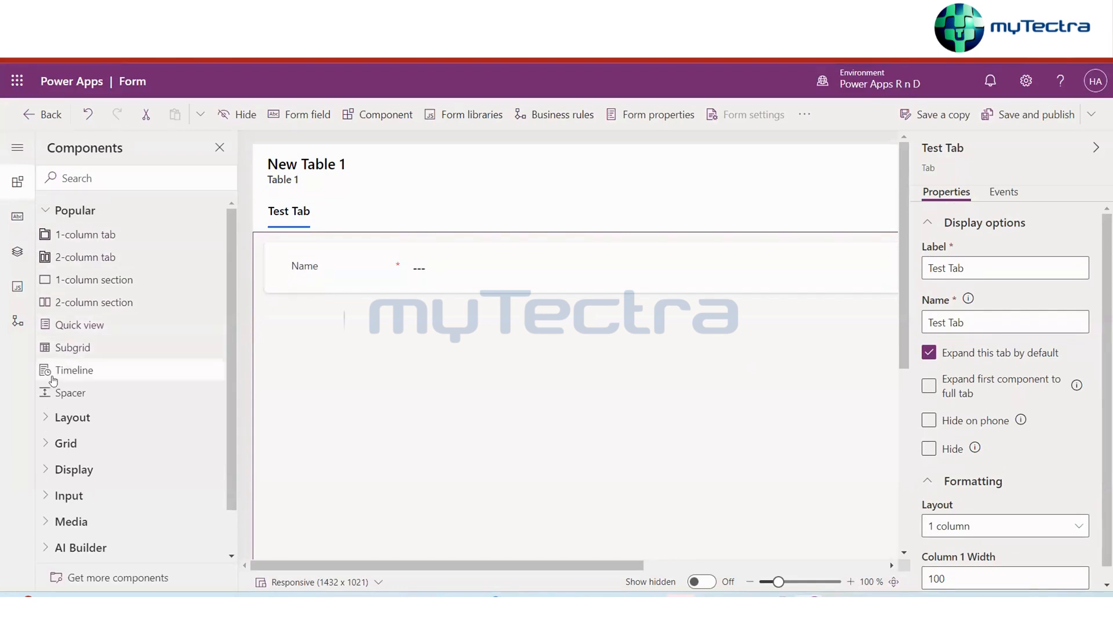
click(44, 417)
scroll(70, 413, down, 2)
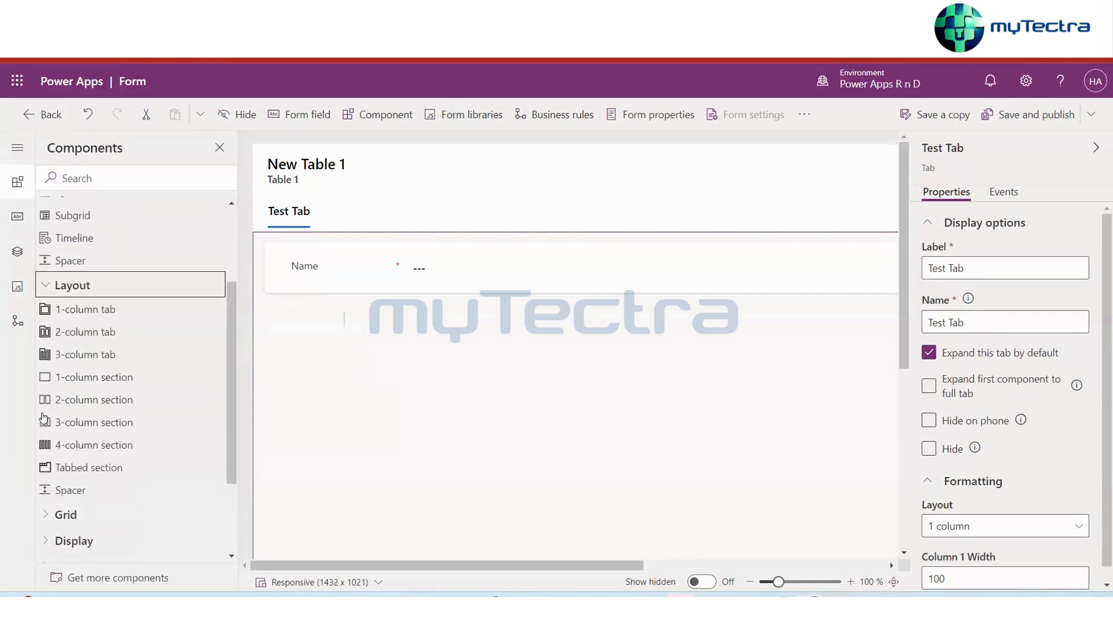
scroll(70, 406, down, 2)
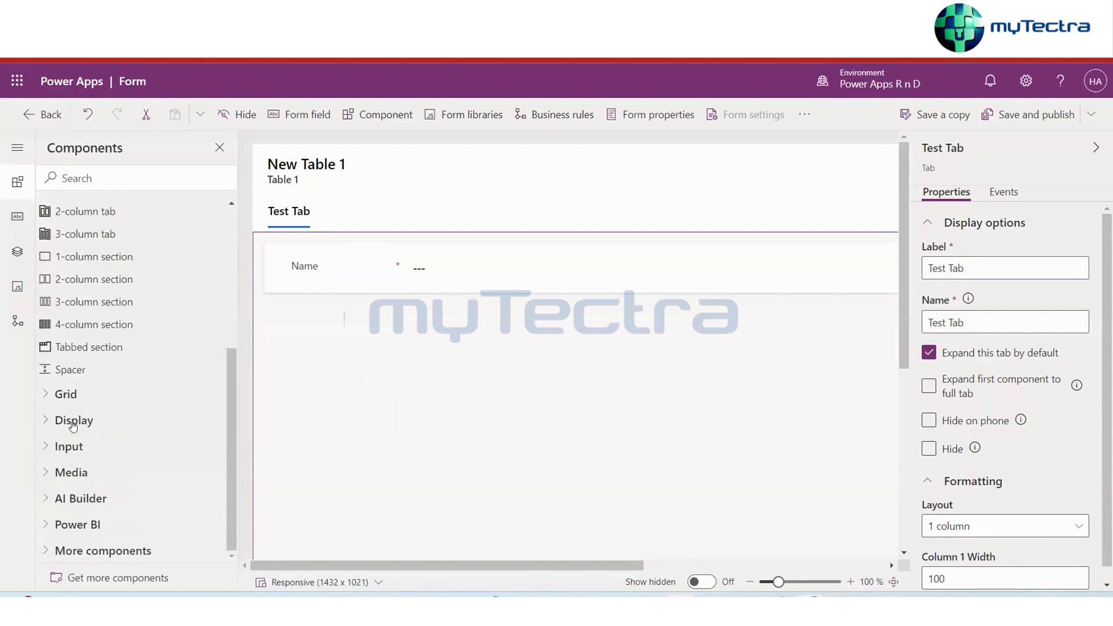
click(49, 395)
scroll(129, 425, down, 1)
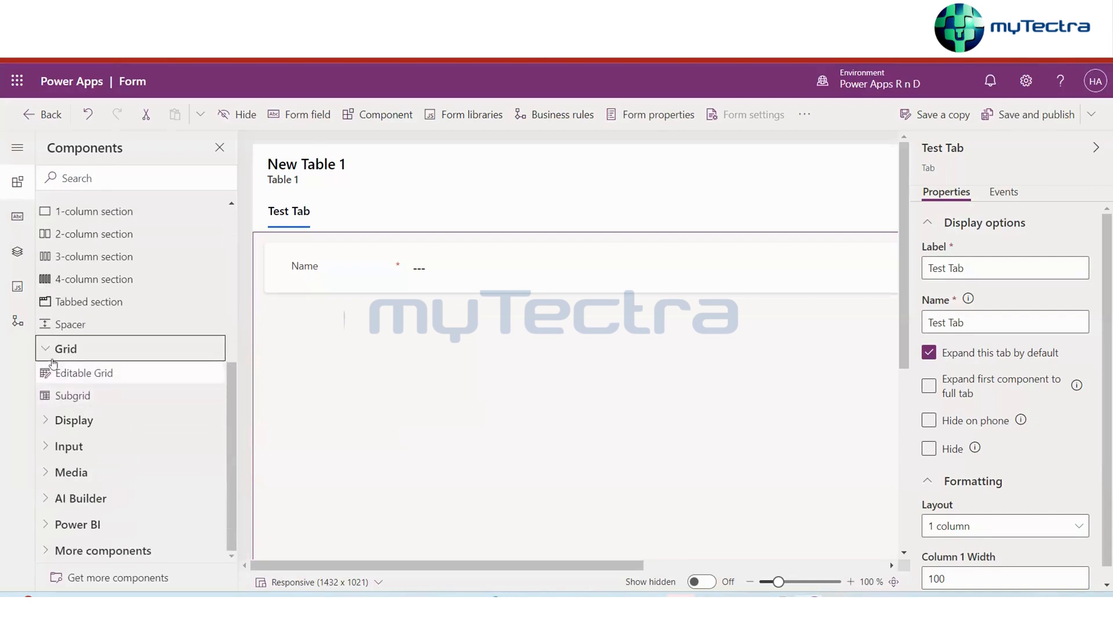
click(44, 421)
scroll(46, 422, down, 1)
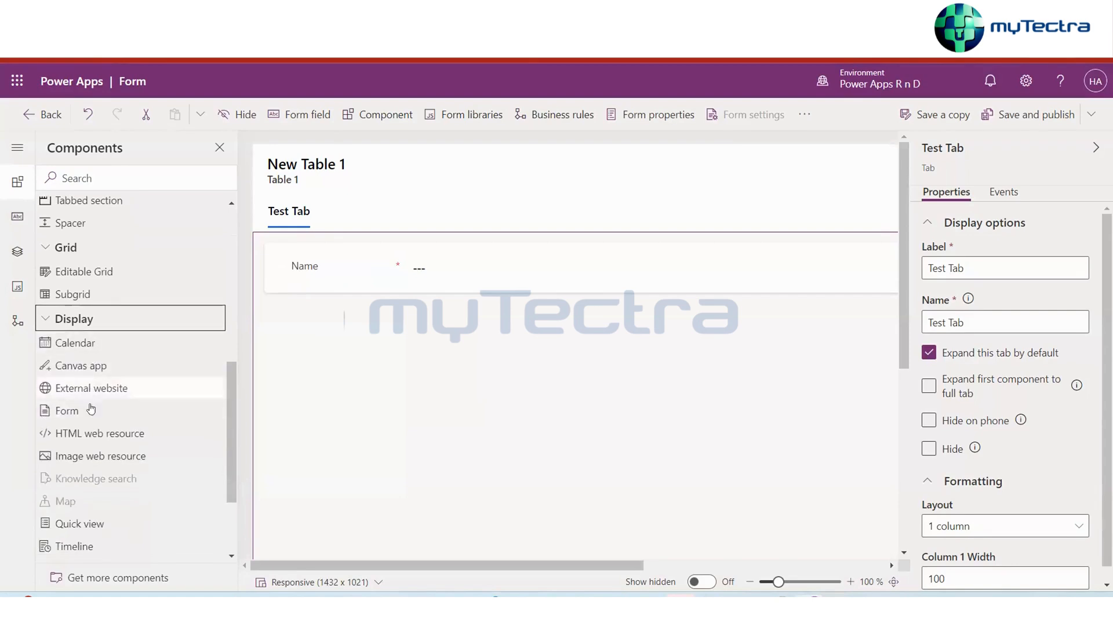
scroll(82, 405, up, 8)
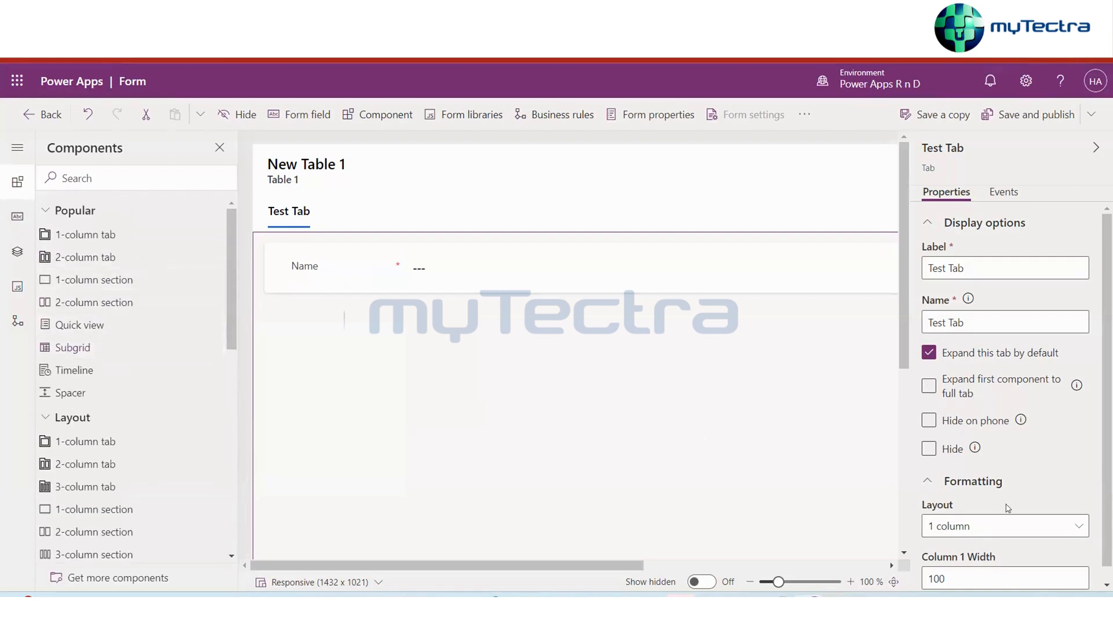
Set the Test Tab's layout to 2 columns and check the added section on the form
scroll(1008, 509, down, 1)
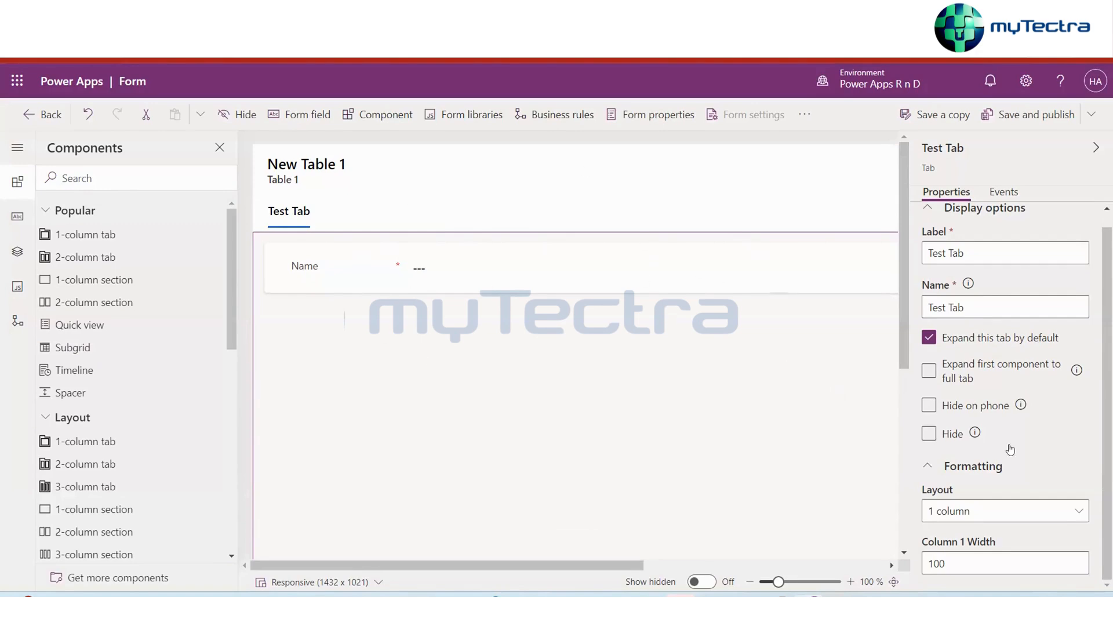
click(1074, 510)
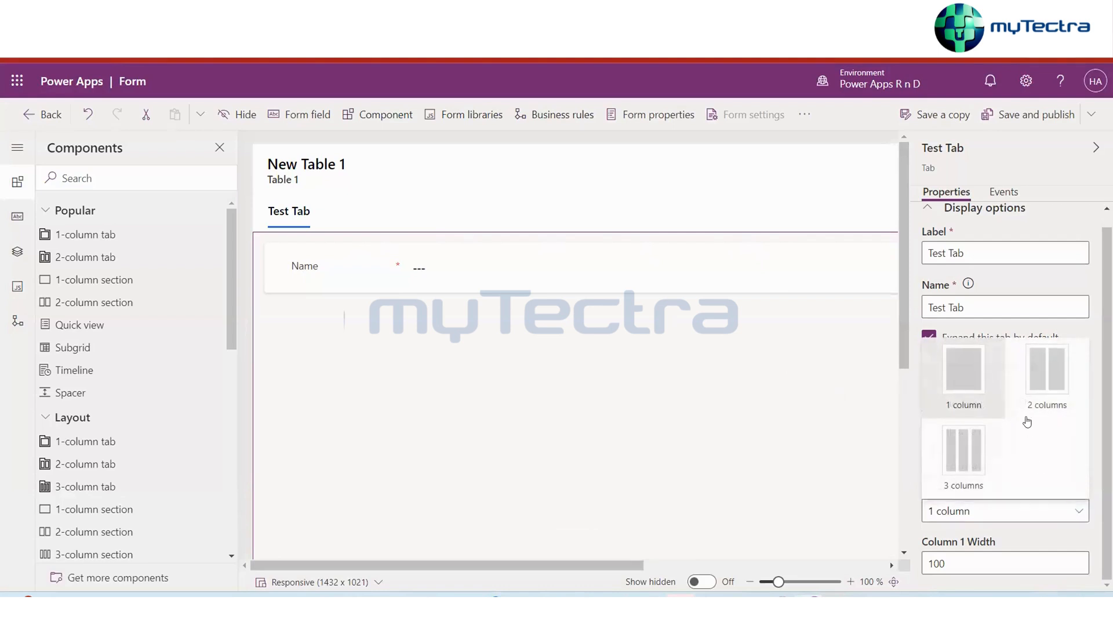
click(1046, 371)
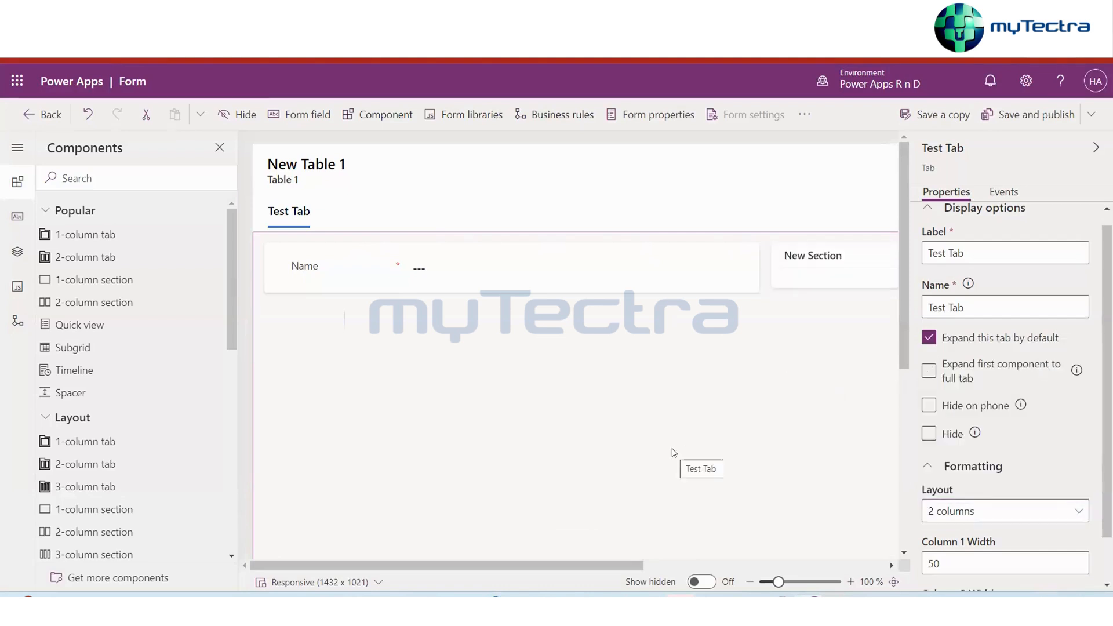
scroll(593, 285, right, 6)
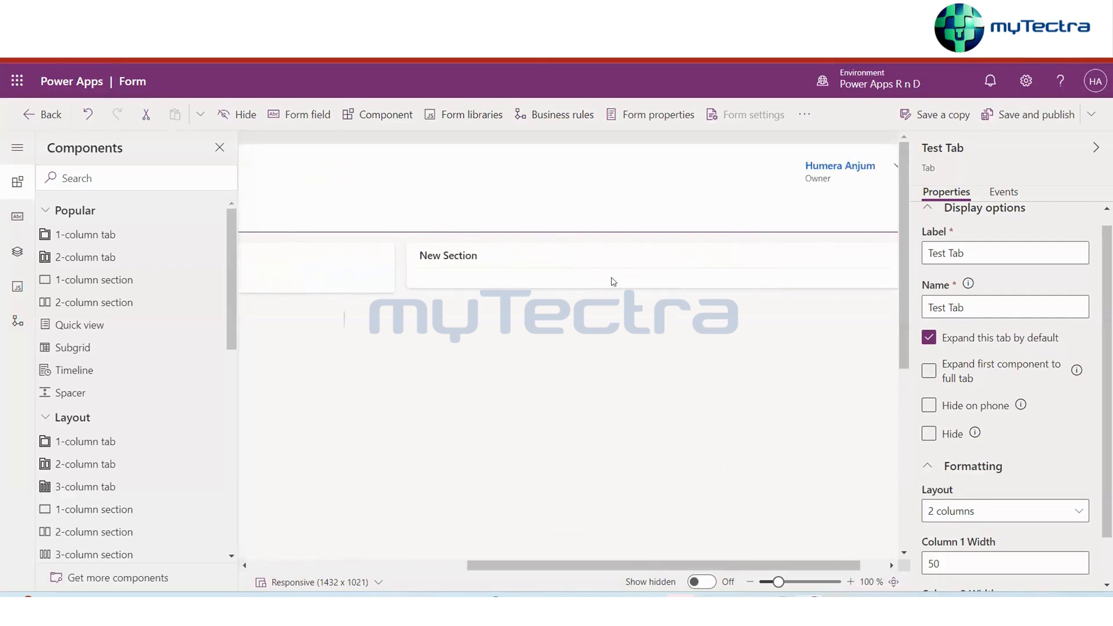
scroll(614, 281, right, 2)
scroll(618, 282, left, 10)
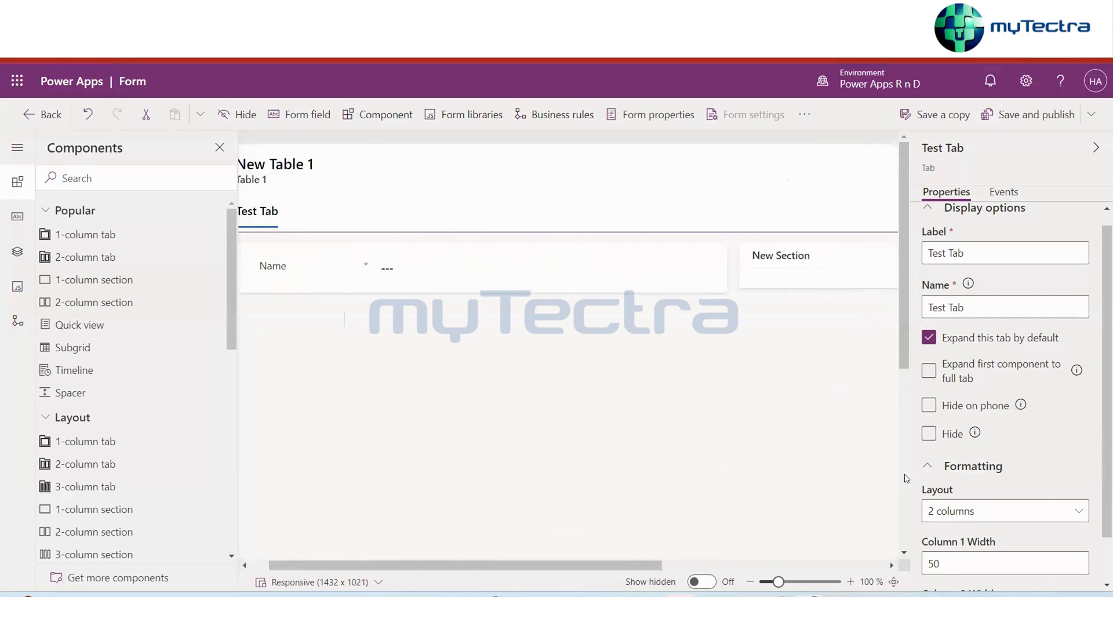
Re-enter 50 as the Test Tab's Column 1 Width and check both columns on the form
scroll(962, 526, down, 2)
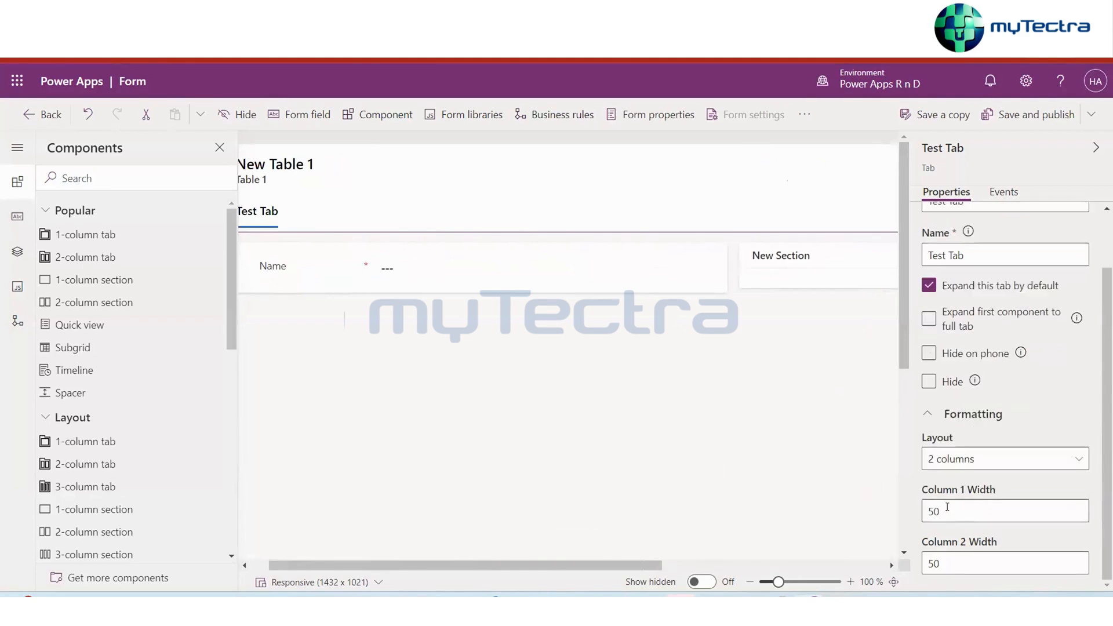
click(950, 509)
key(BackSpace)
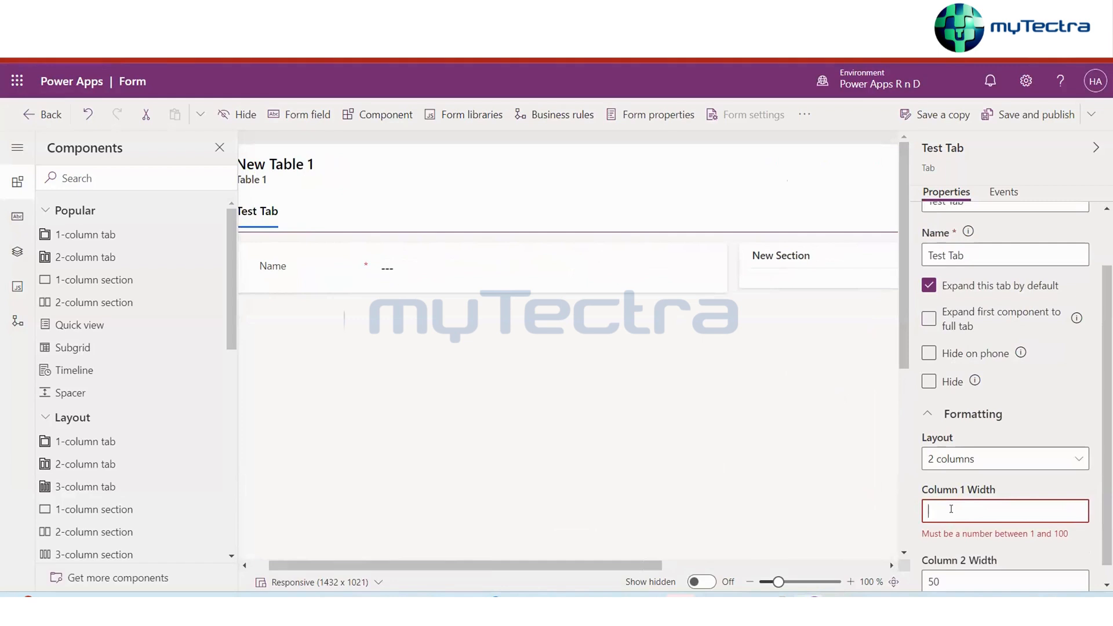
text(50)
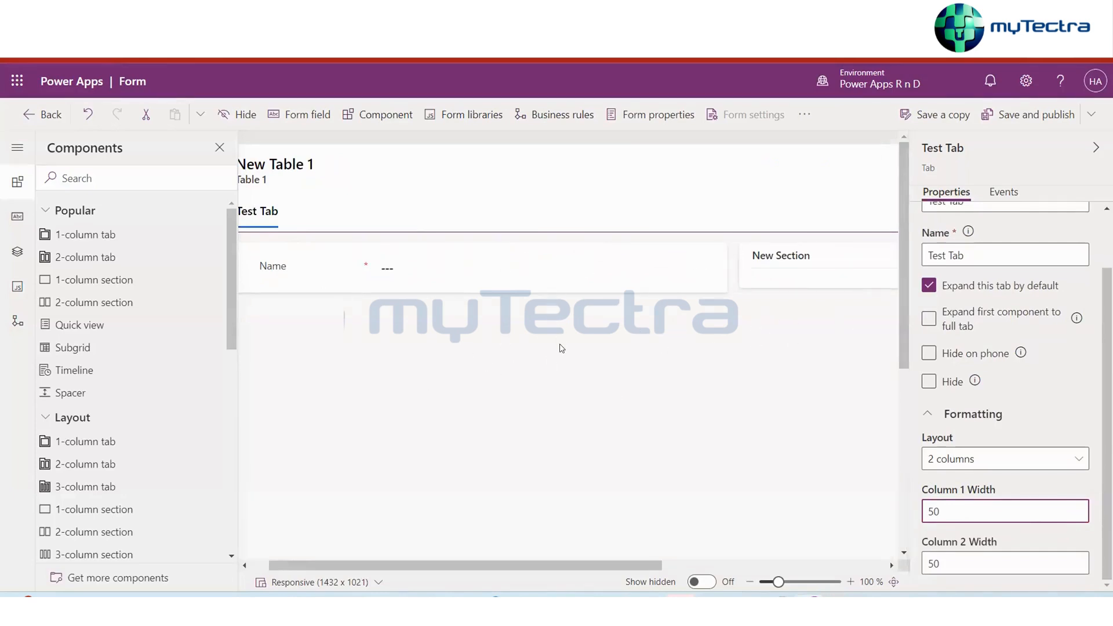
scroll(861, 481, down, 3)
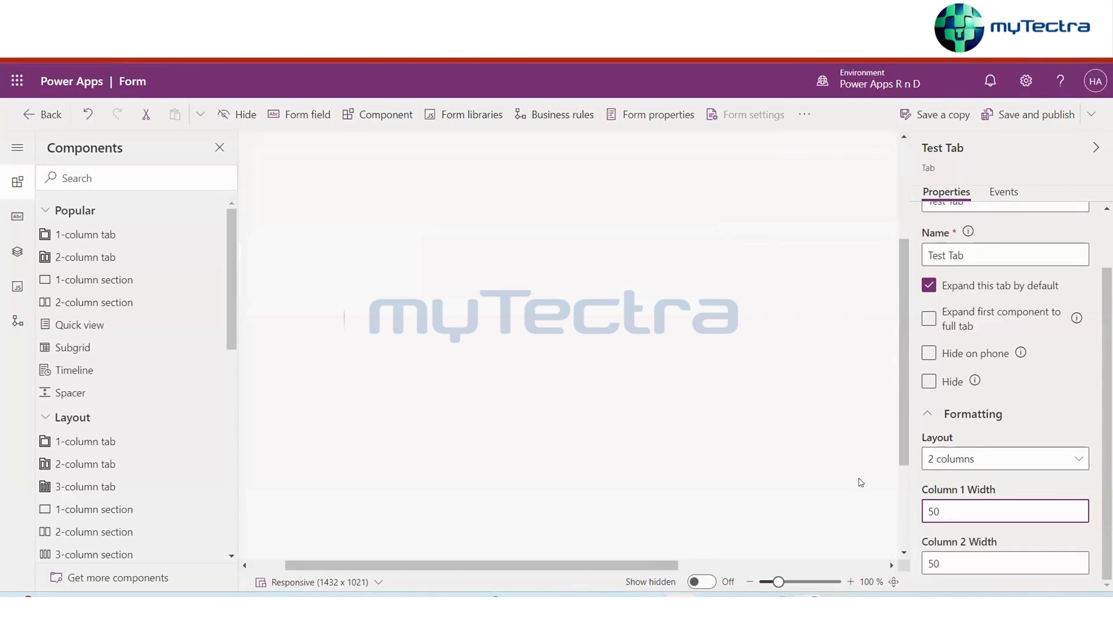
scroll(768, 487, up, 3)
scroll(768, 488, right, 1)
scroll(782, 410, right, 5)
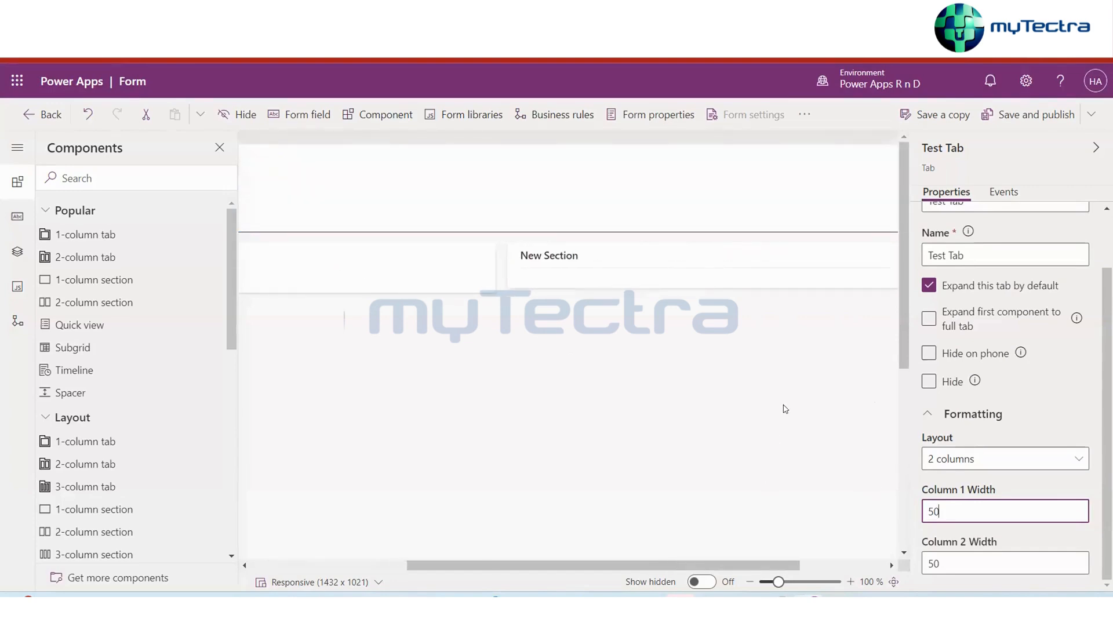
scroll(782, 409, left, 5)
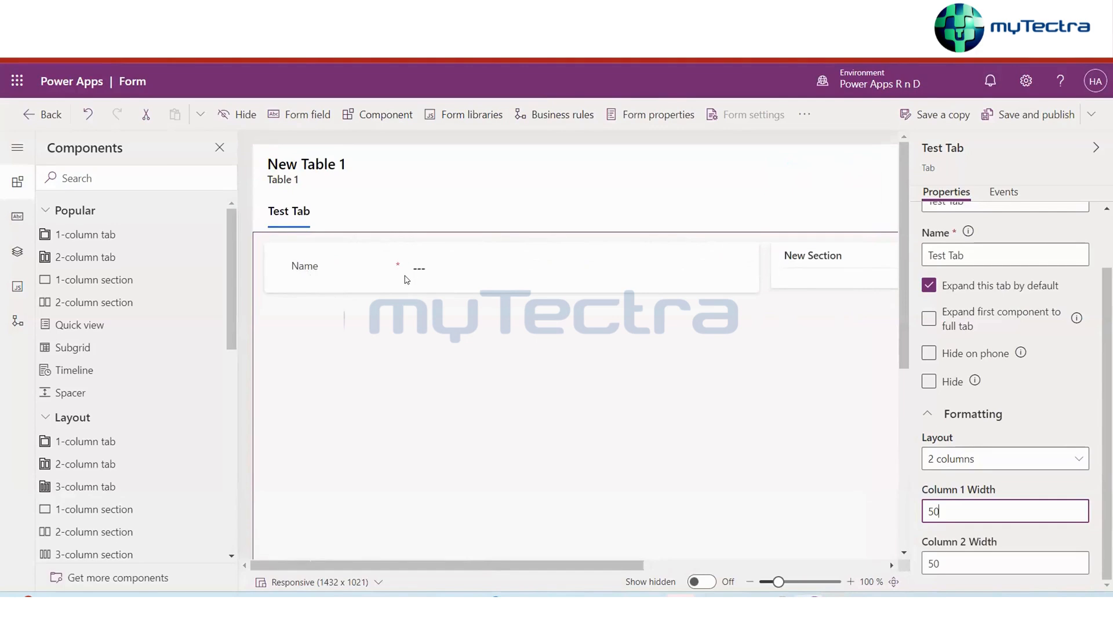
Add the Department and Dep Code columns as fields to the new section in the Test Tab's second column
click(496, 273)
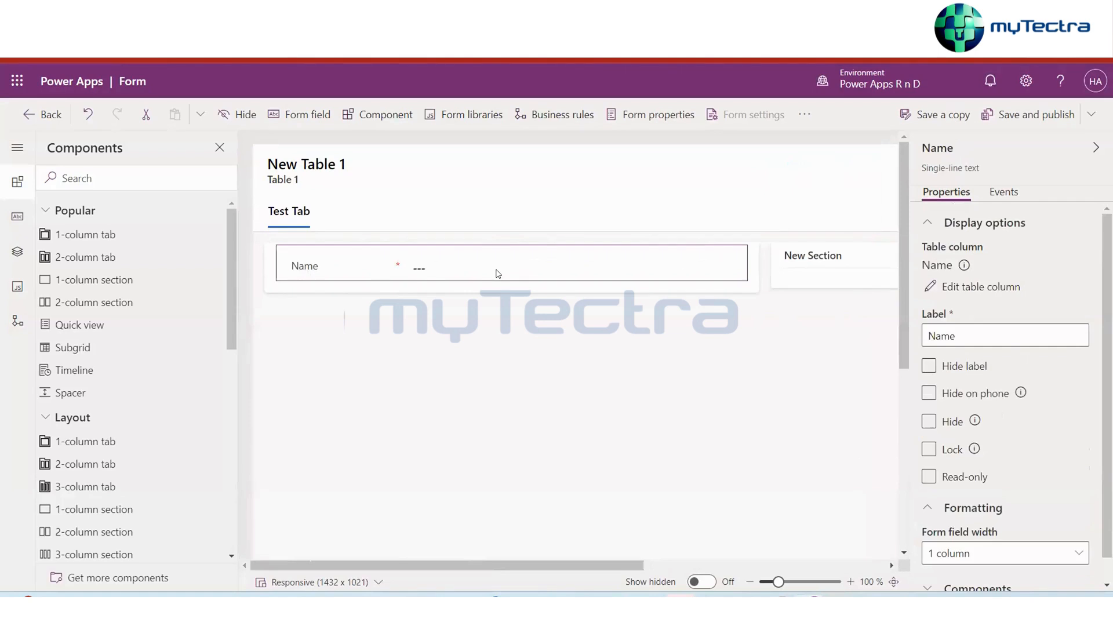
scroll(580, 281, right, 5)
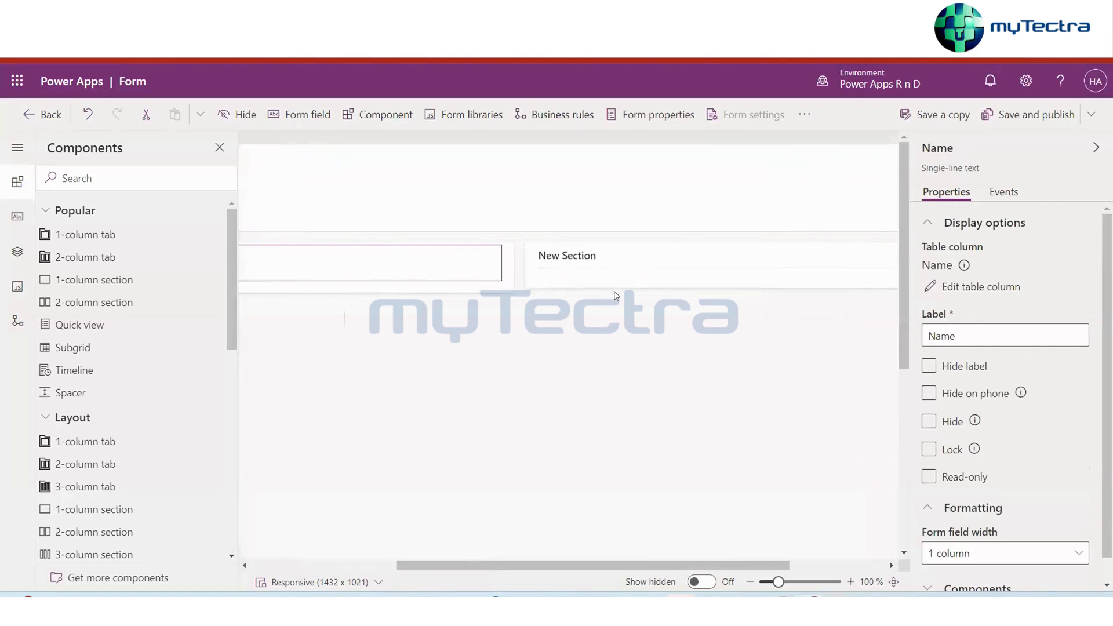
click(580, 282)
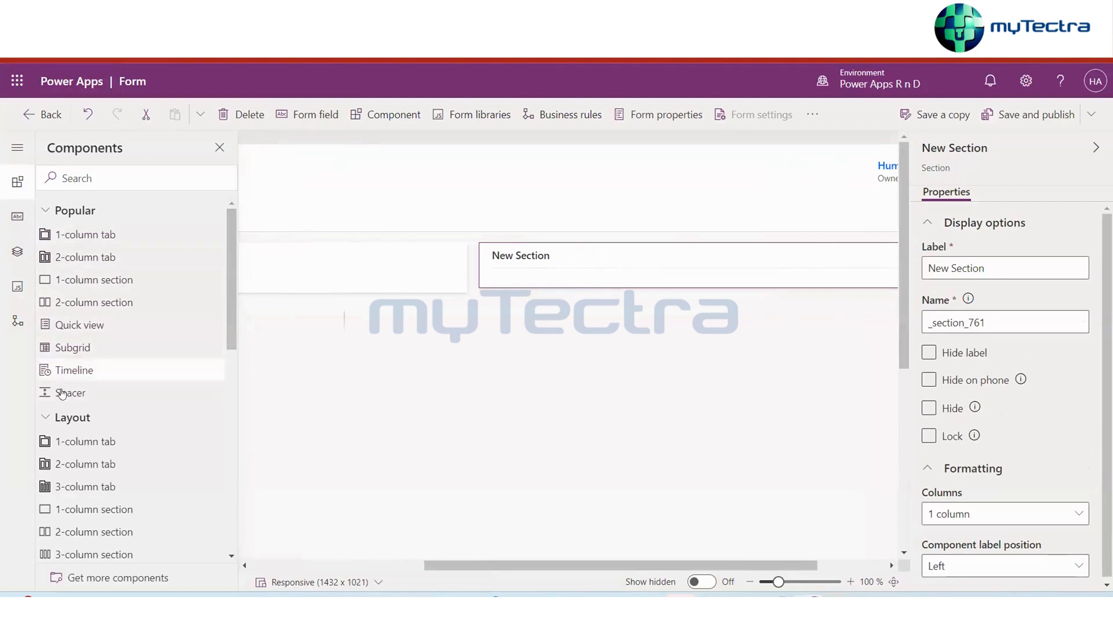
scroll(74, 382, down, 2)
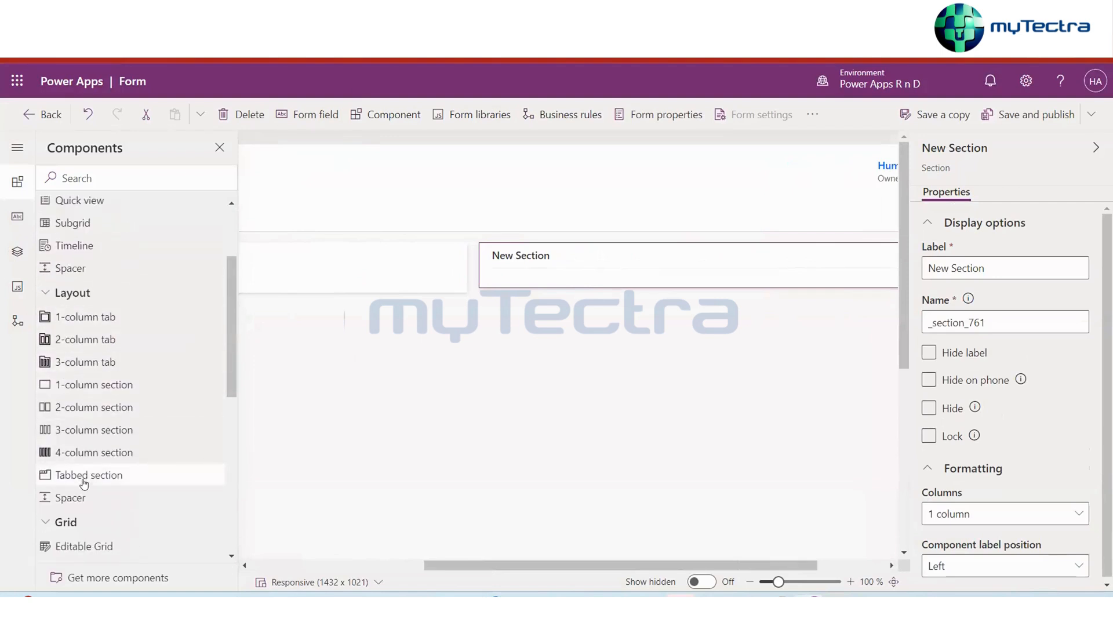
scroll(86, 473, down, 2)
scroll(90, 506, down, 2)
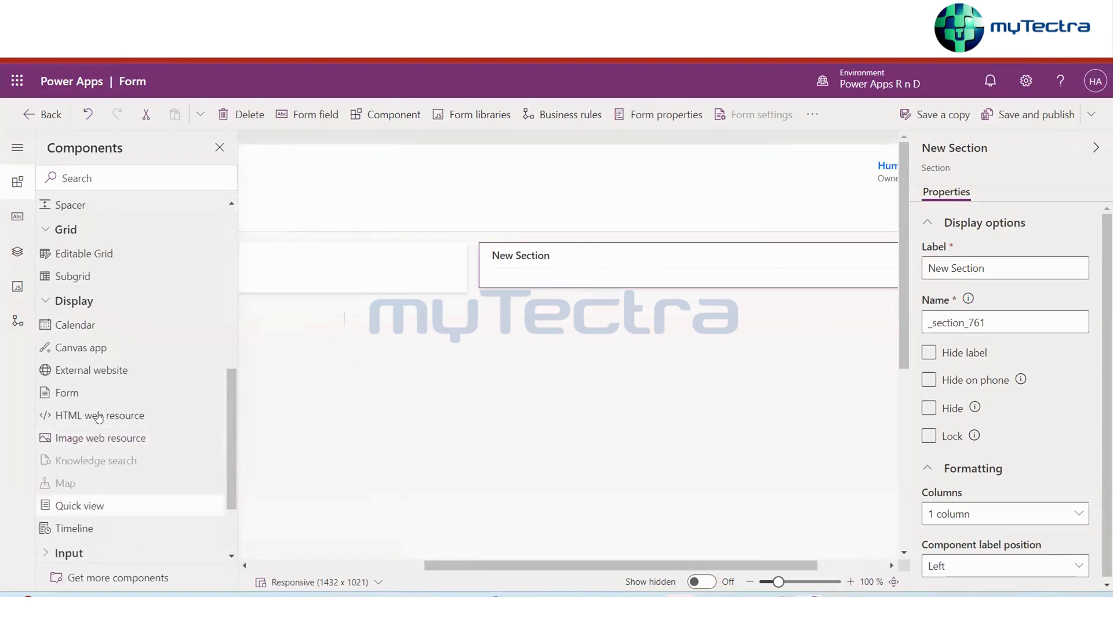
scroll(110, 385, up, 6)
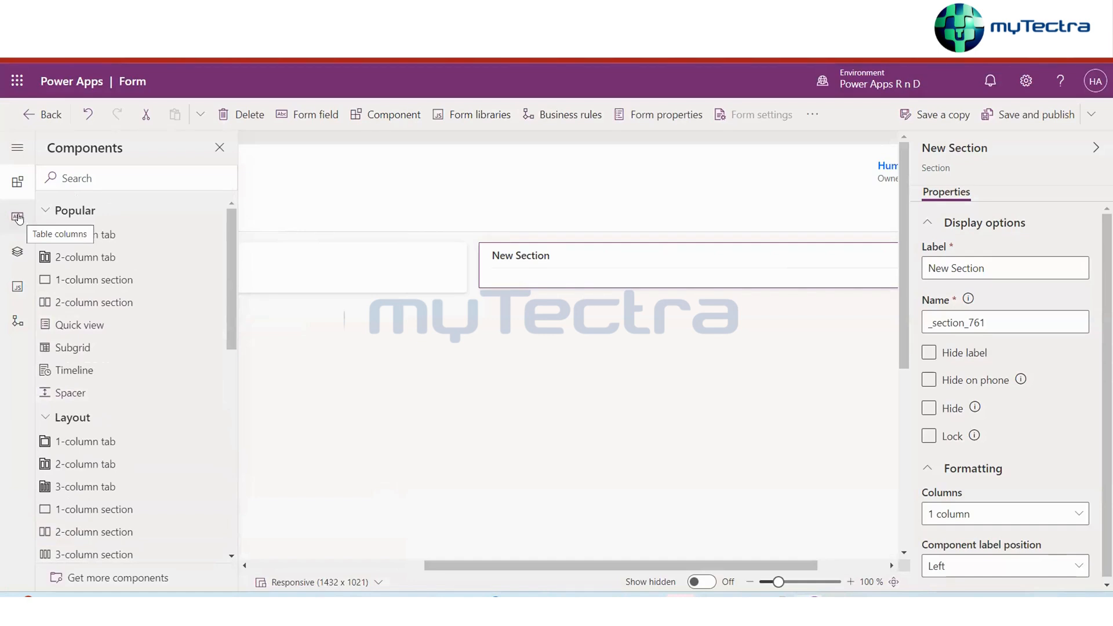
click(18, 218)
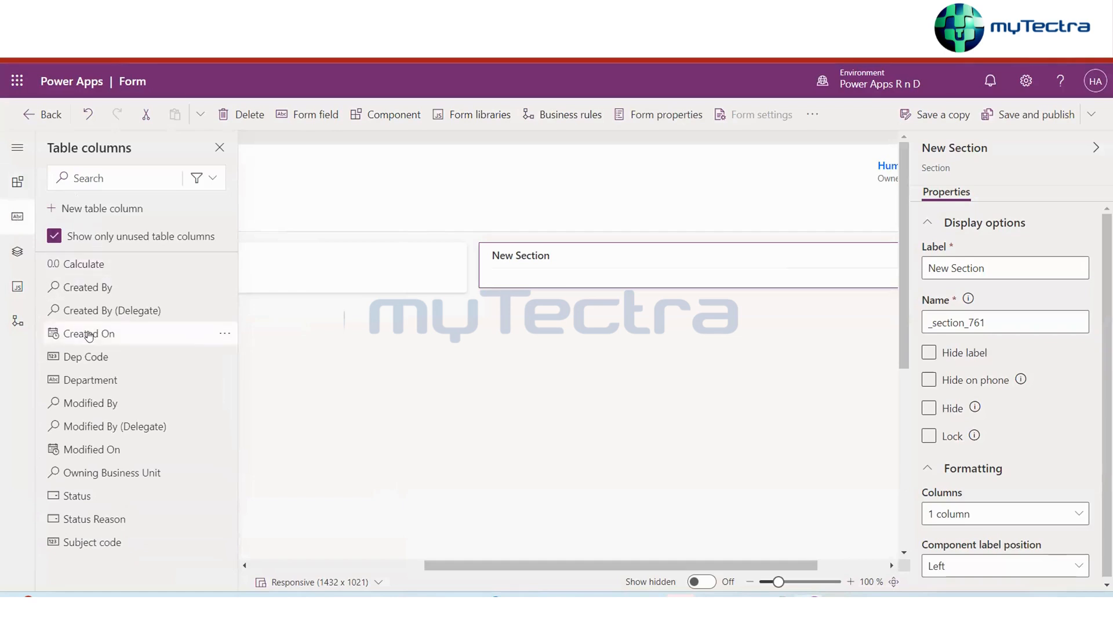
mouse_move(85, 538)
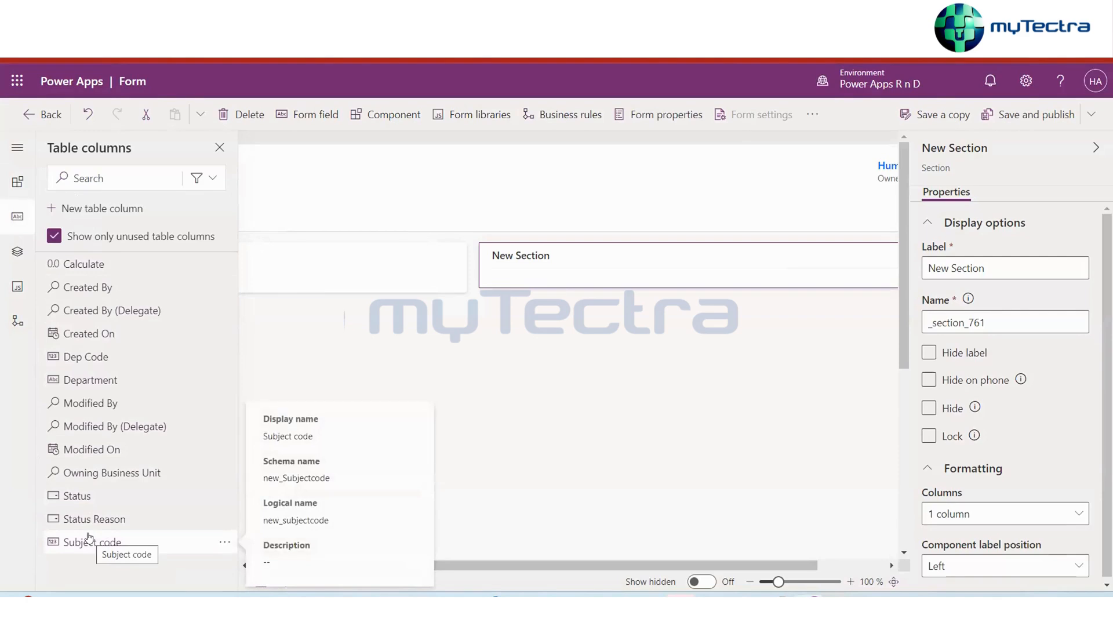
mouse_move(72, 381)
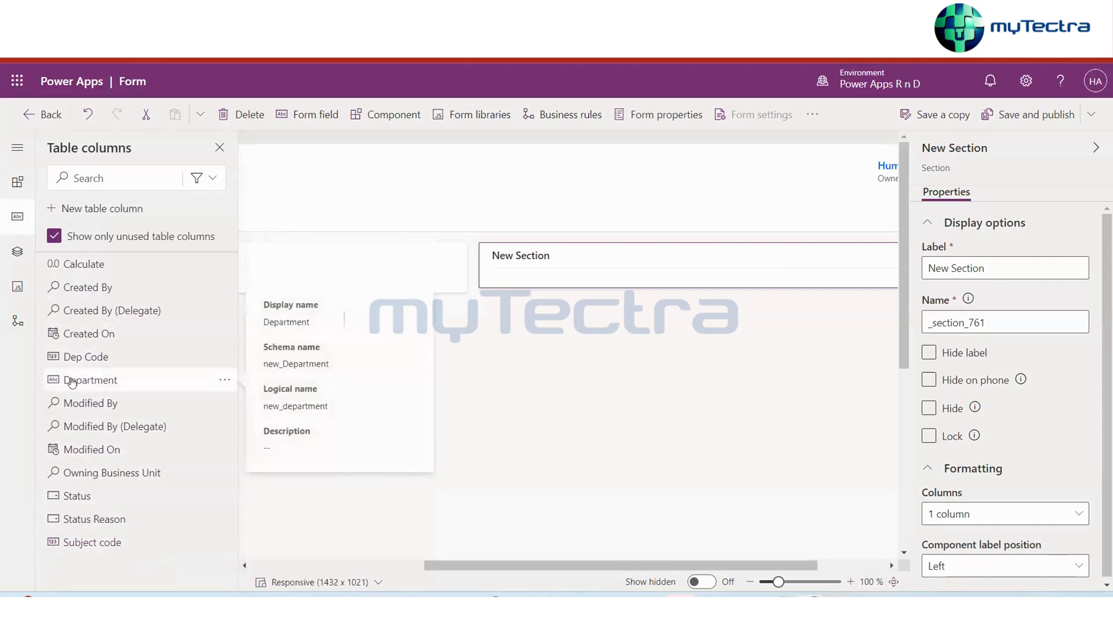
click(71, 381)
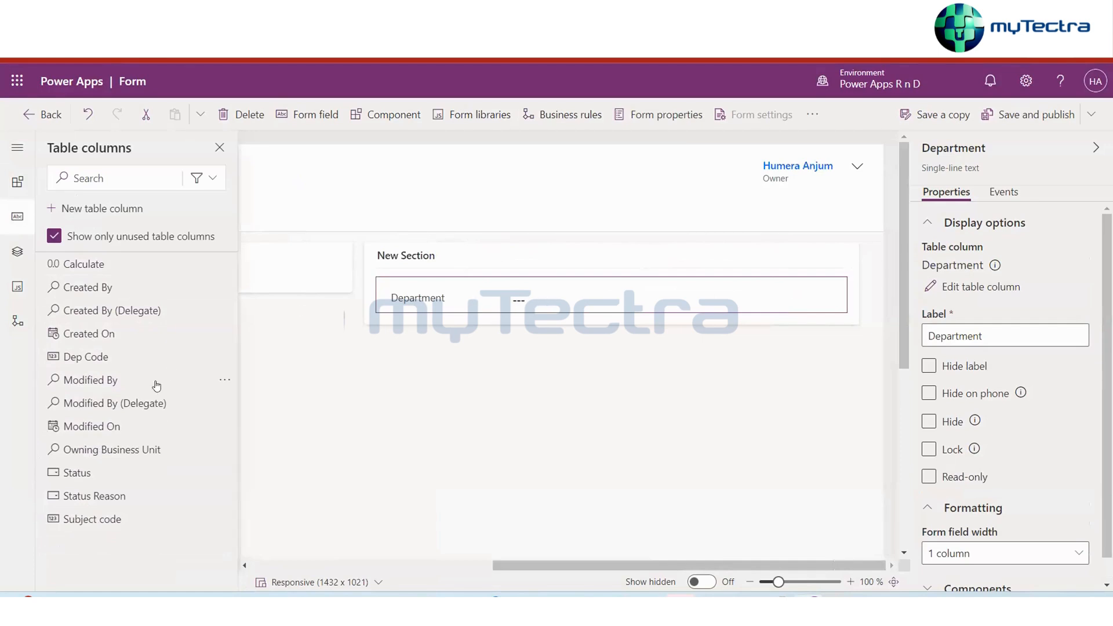
click(87, 357)
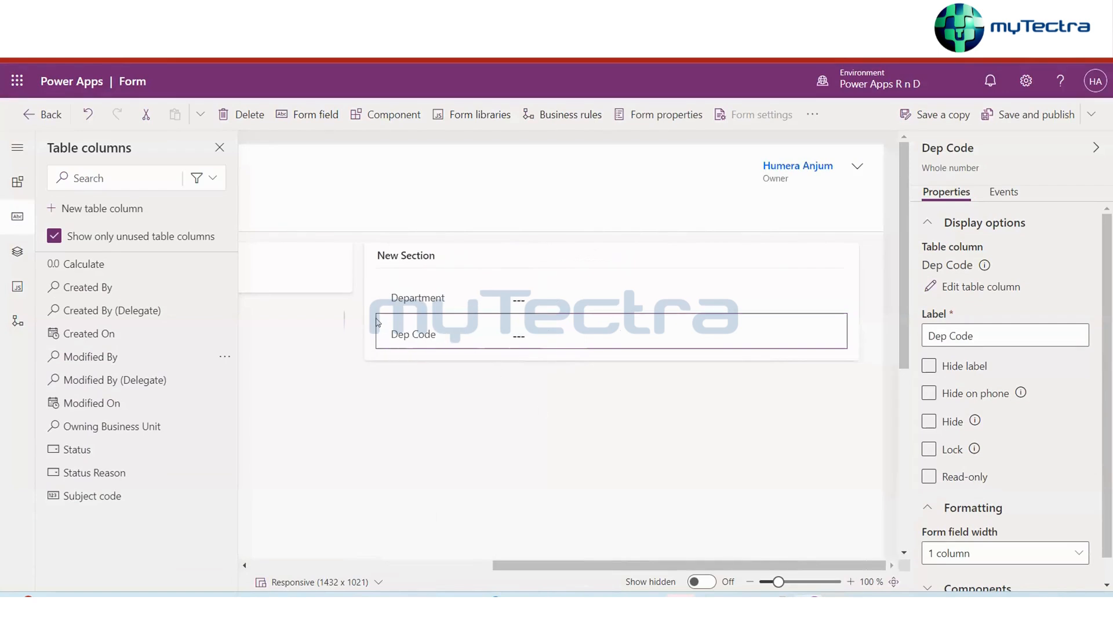
Set the label of the section holding Department and Dep Code to Dep Info, and show that section's properties
click(378, 294)
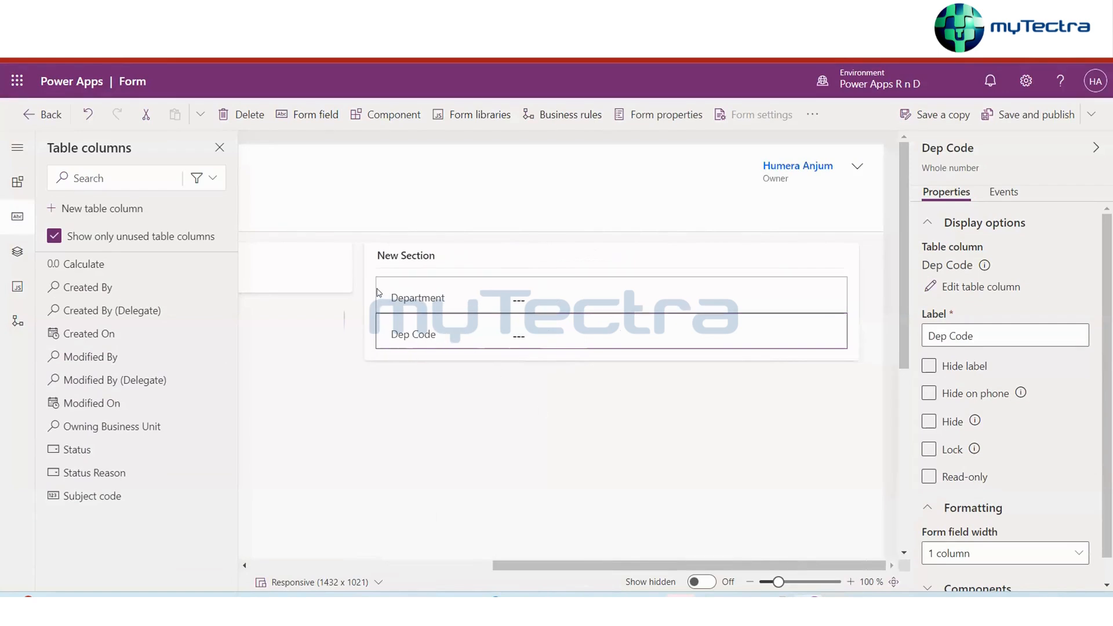
click(375, 259)
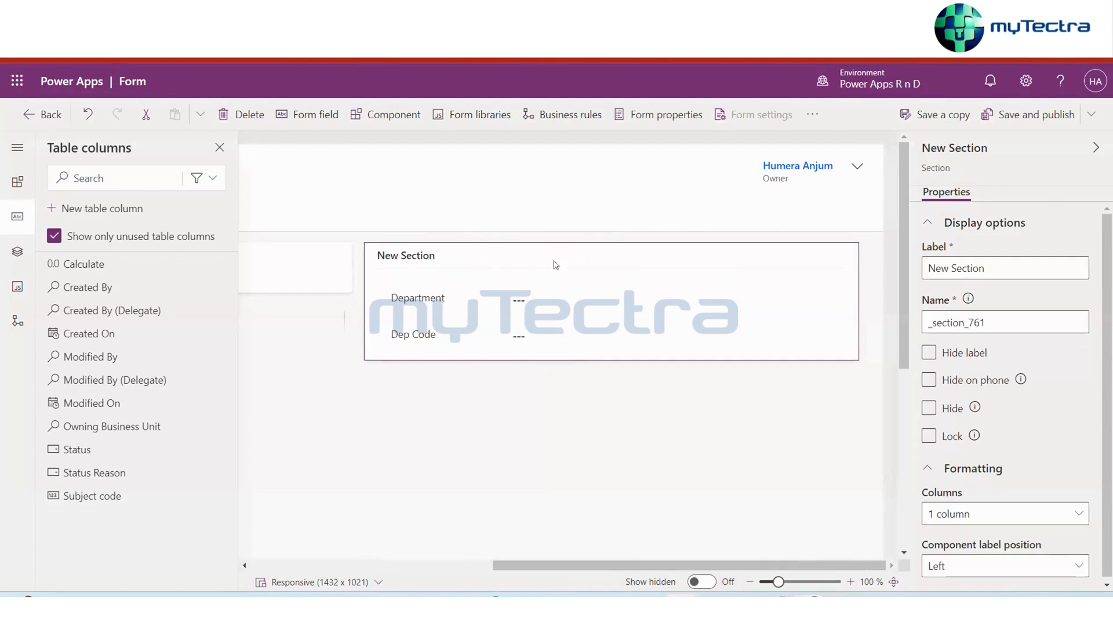
click(990, 266)
key(BackSpace)
key(BackSpace)
key(BackSpace)
key(BackSpace)
key(BackSpace)
key(BackSpace)
key(BackSpace)
key(BackSpace)
key(BackSpace)
key(BackSpace)
key(BackSpace)
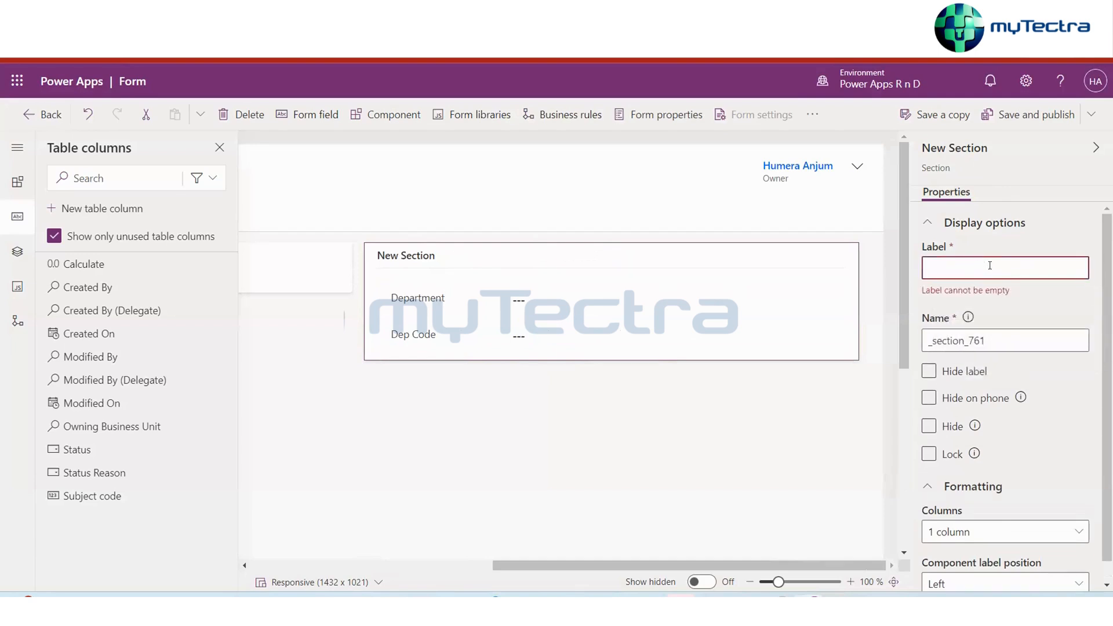
text(Dep )
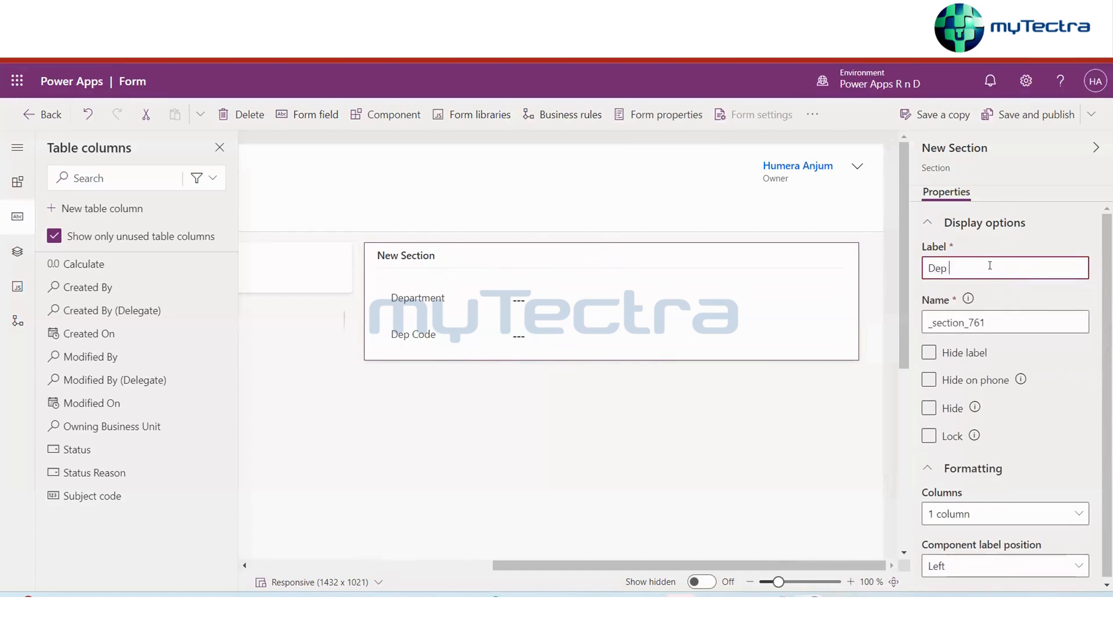
text(Info)
click(557, 396)
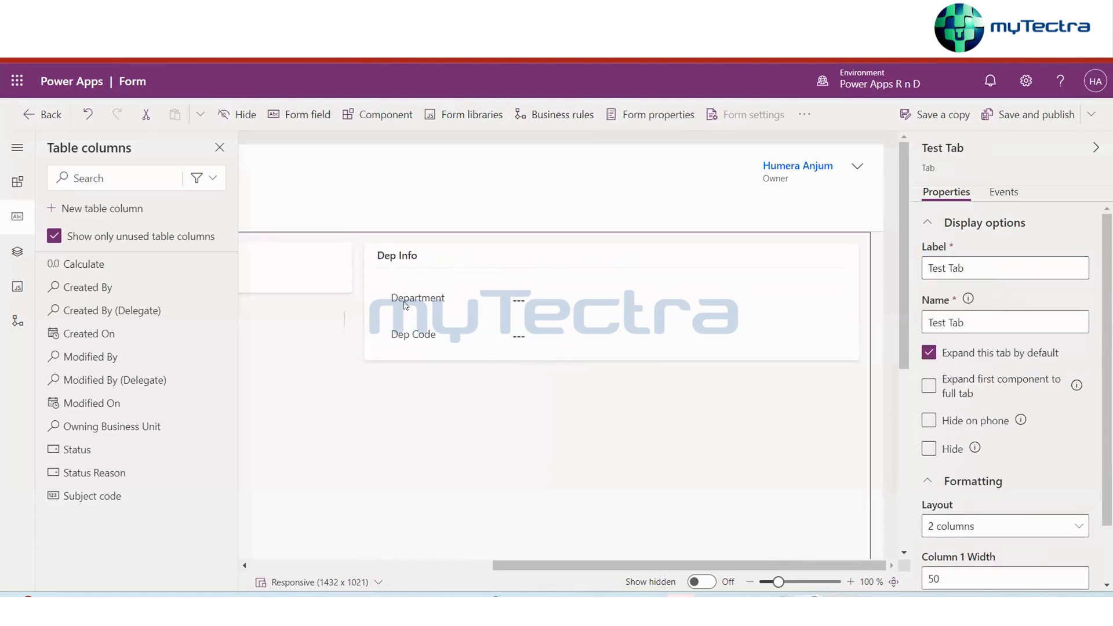
click(634, 320)
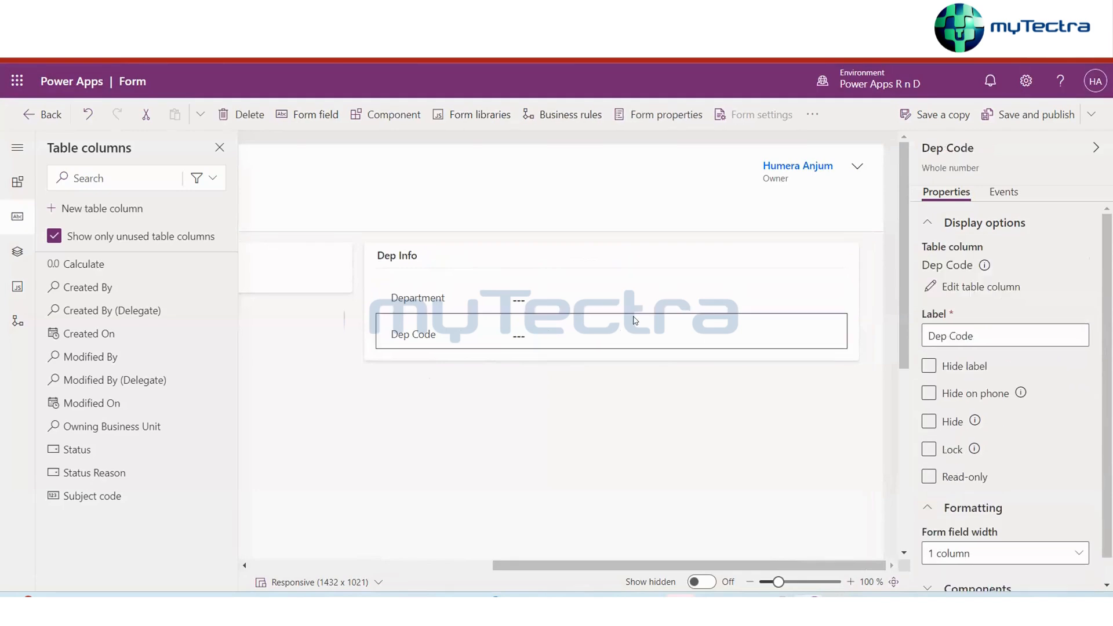
click(372, 281)
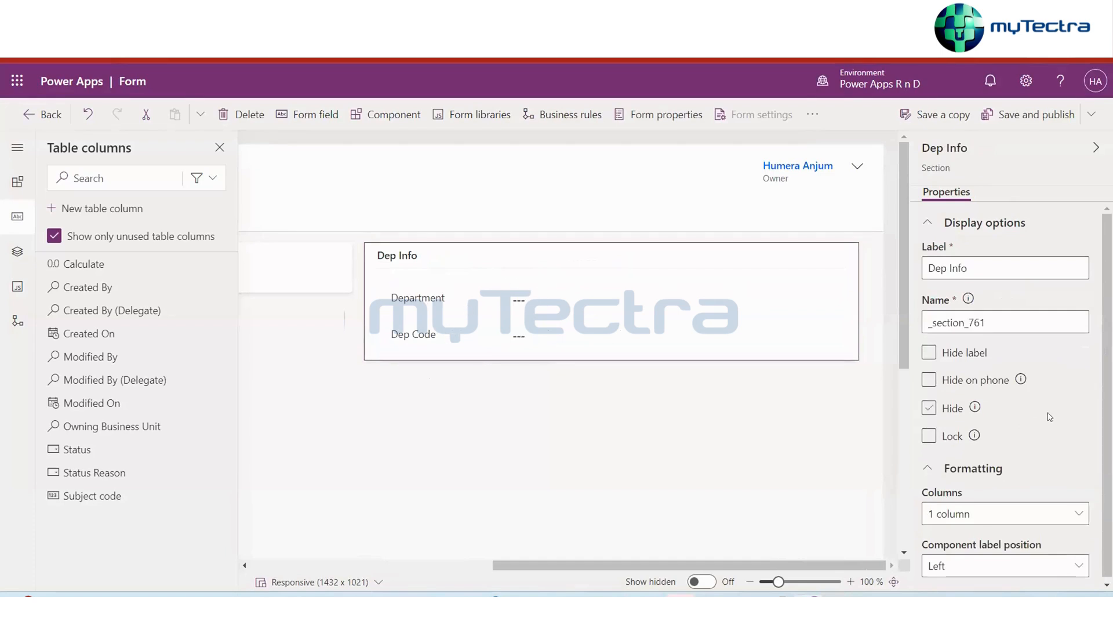
Set the Dep Info section's component label position to Top and check its fields on the form
scroll(1050, 417, down, 1)
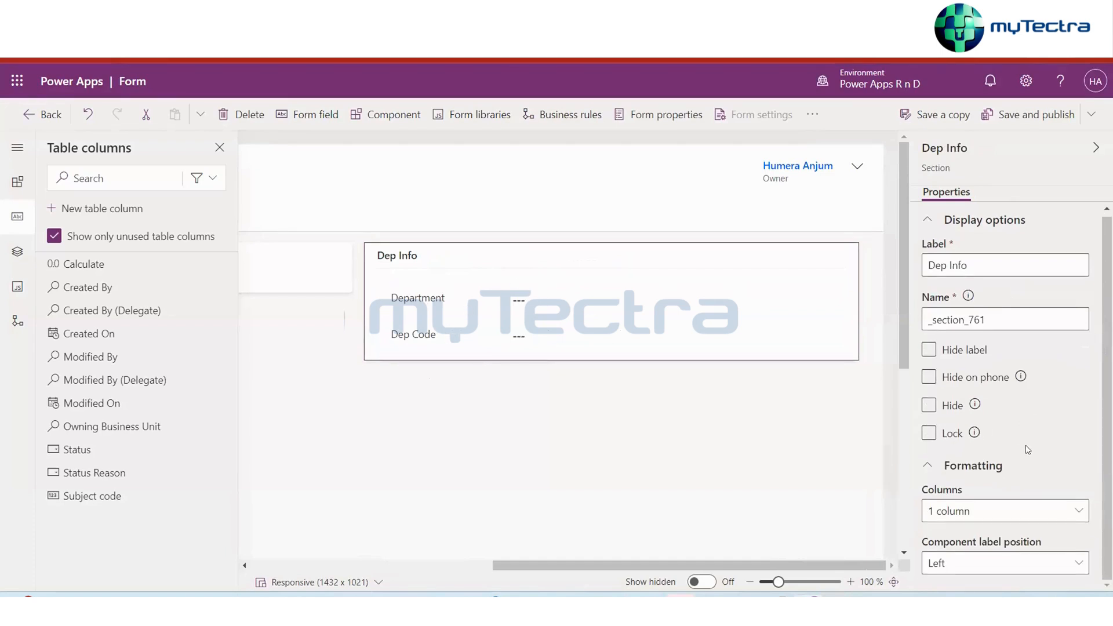
click(1079, 571)
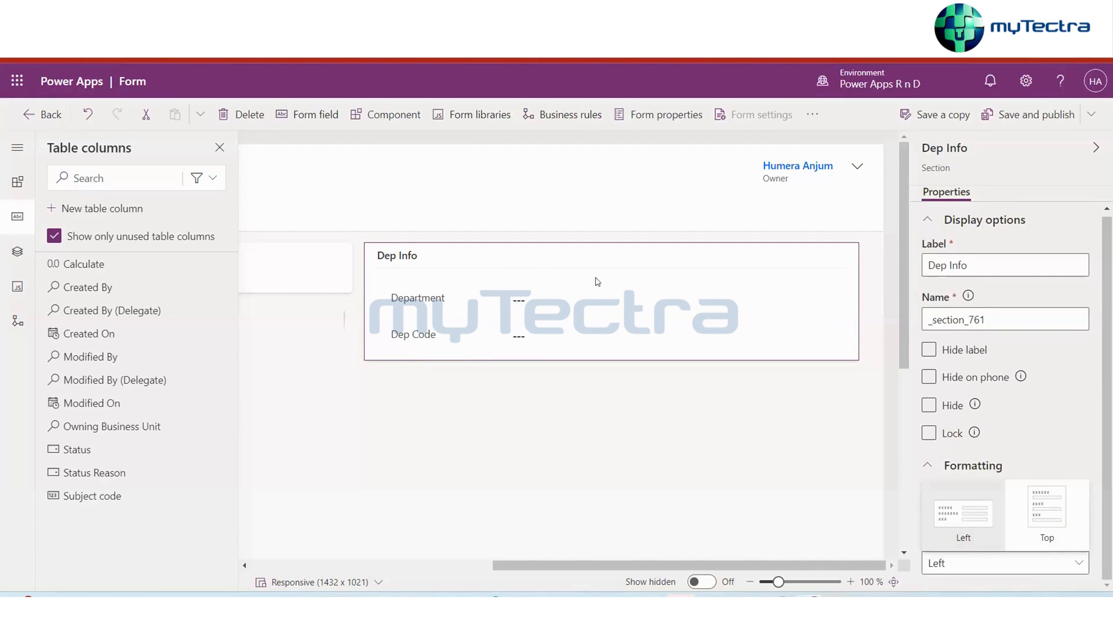
click(1050, 521)
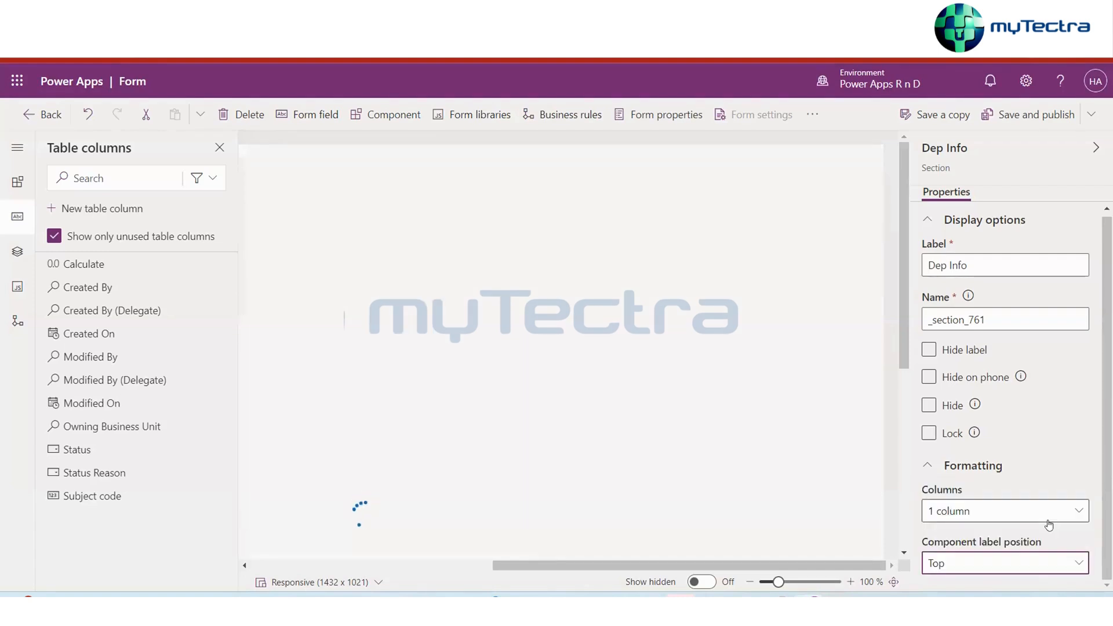
scroll(824, 460, right, 6)
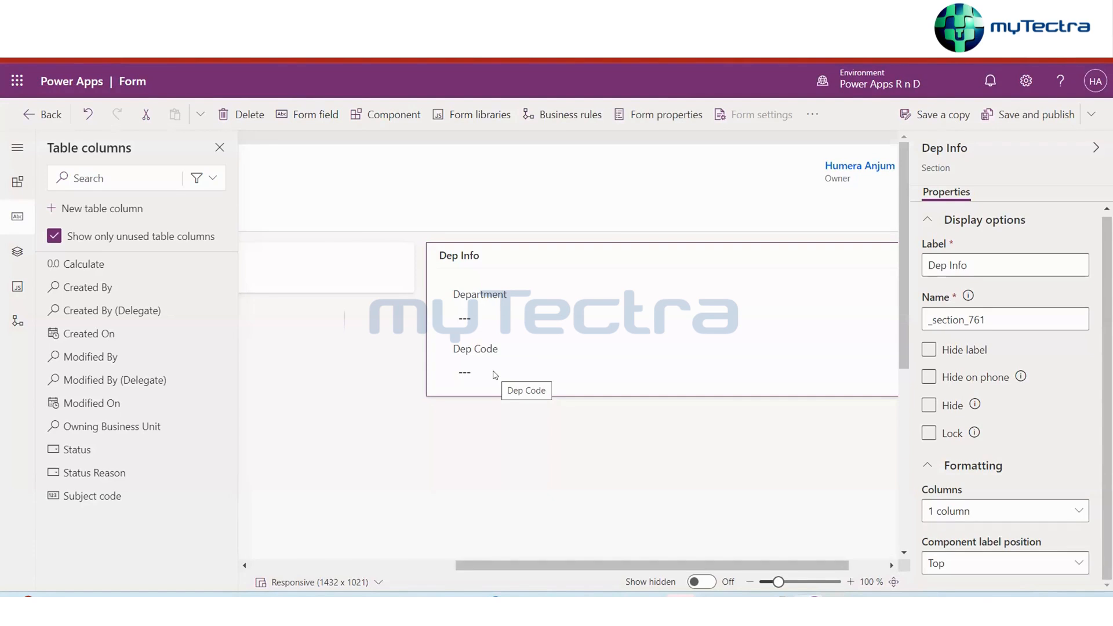
Stay in the form editor with the unsaved changes kept, and save and publish Test Form
click(41, 115)
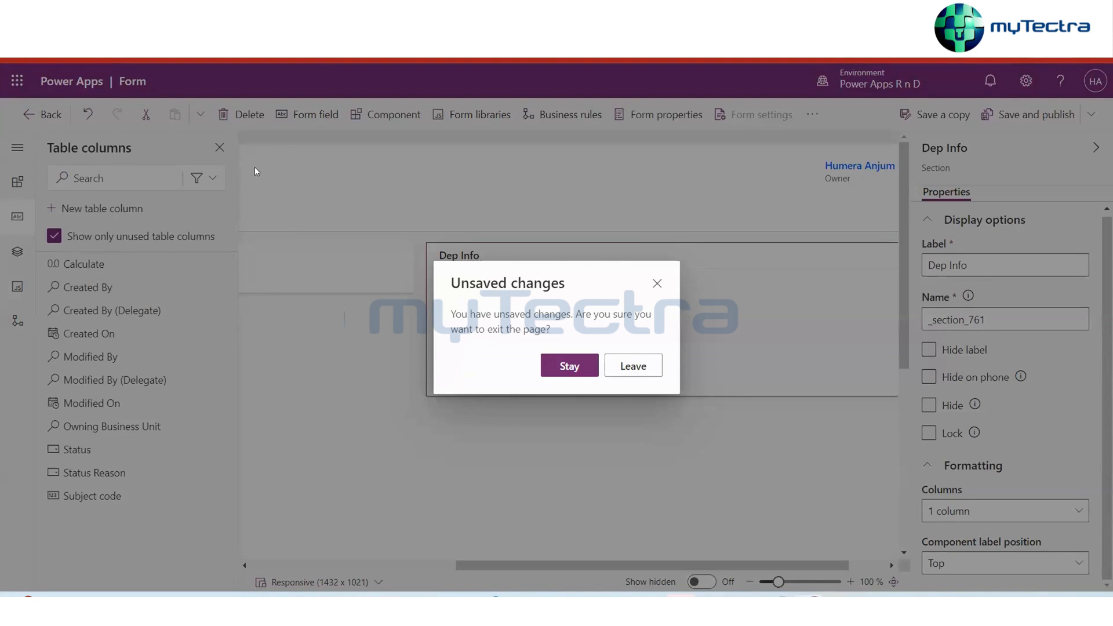
click(657, 284)
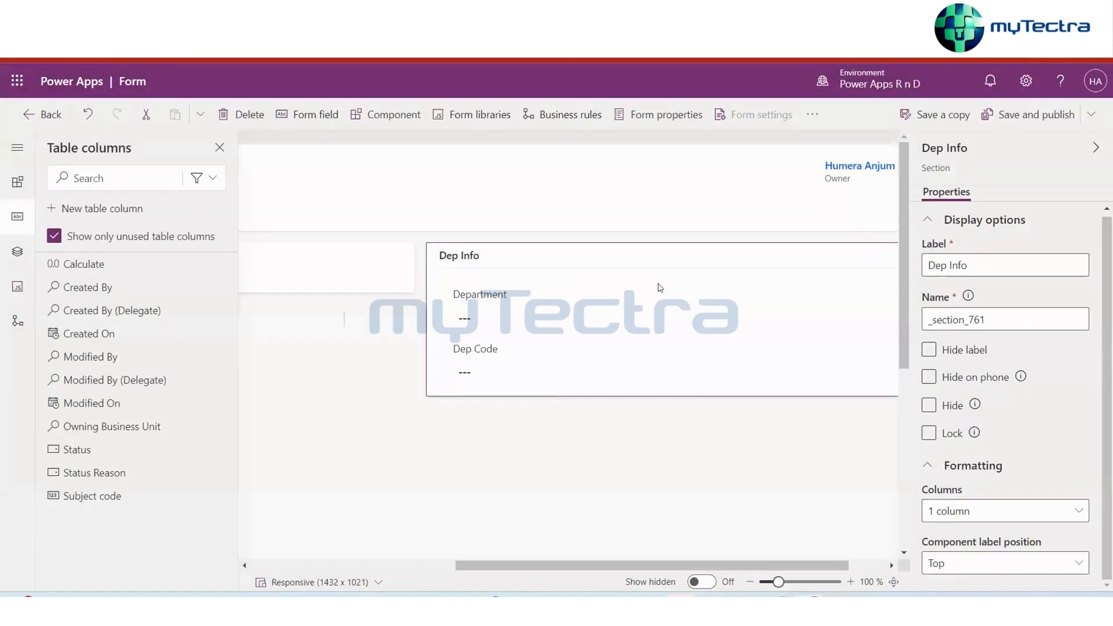
click(1026, 119)
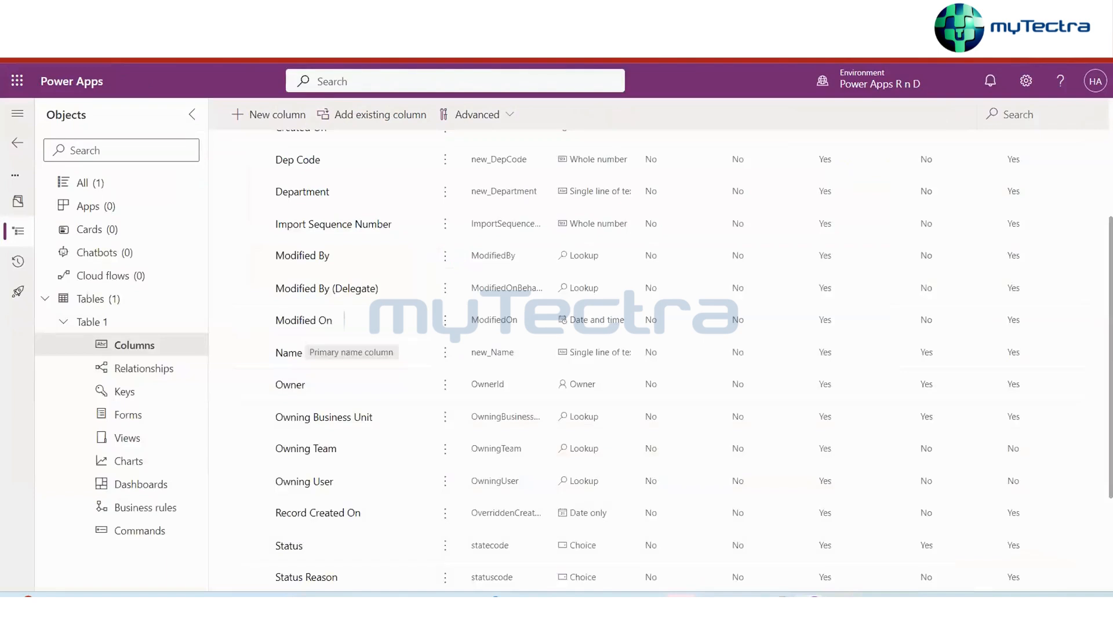
Open Table 1's overview in Testing Solution and review its properties, columns and data
click(98, 326)
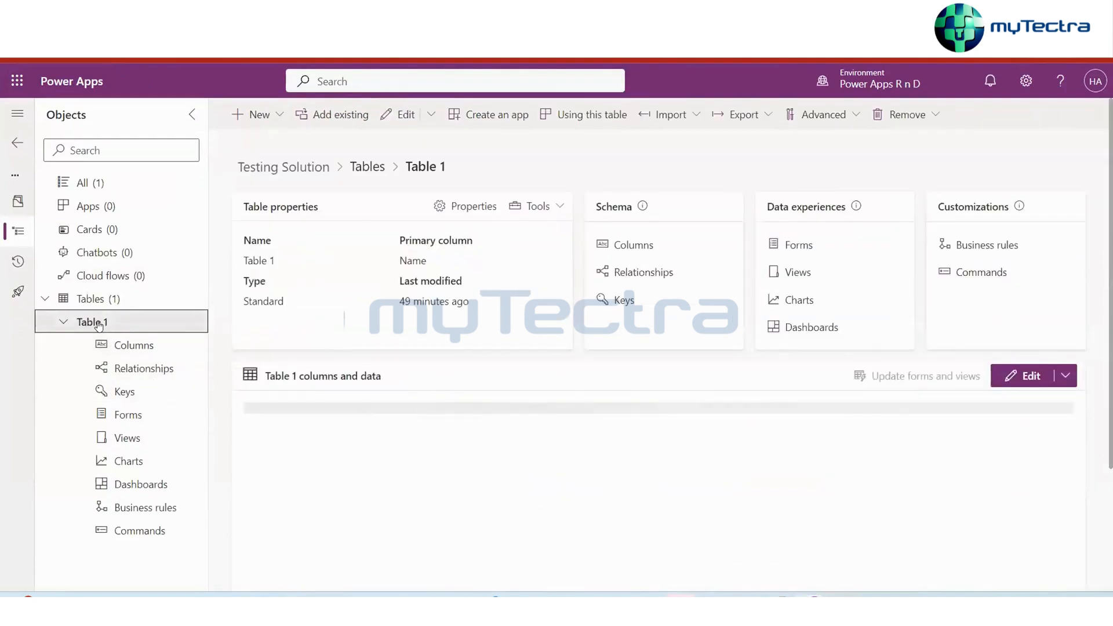
scroll(505, 444, down, 3)
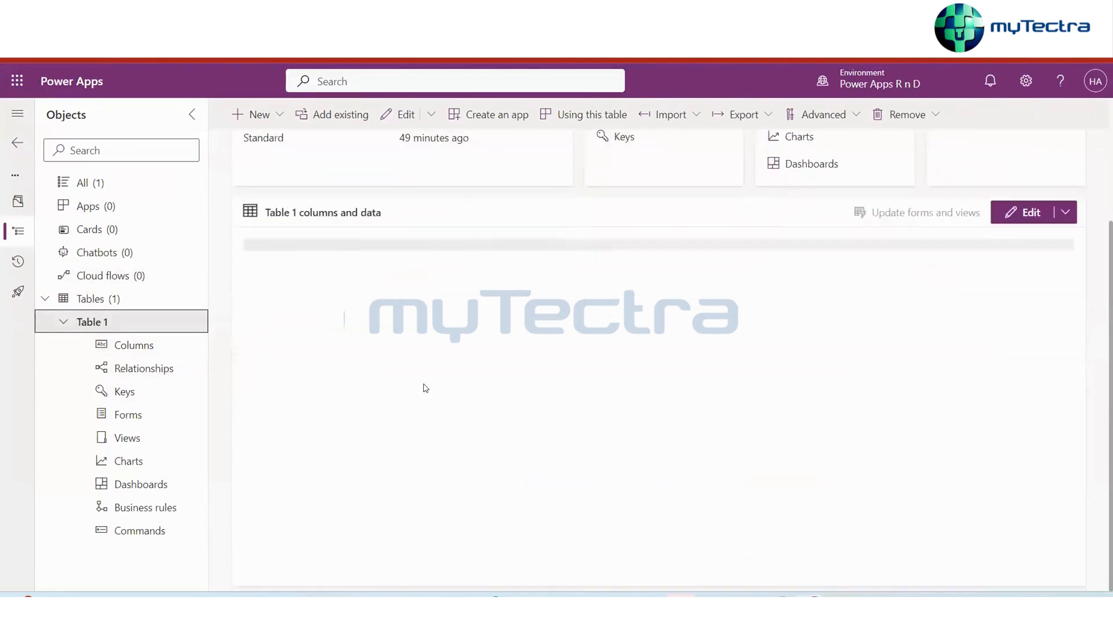
scroll(423, 388, up, 2)
scroll(473, 409, up, 1)
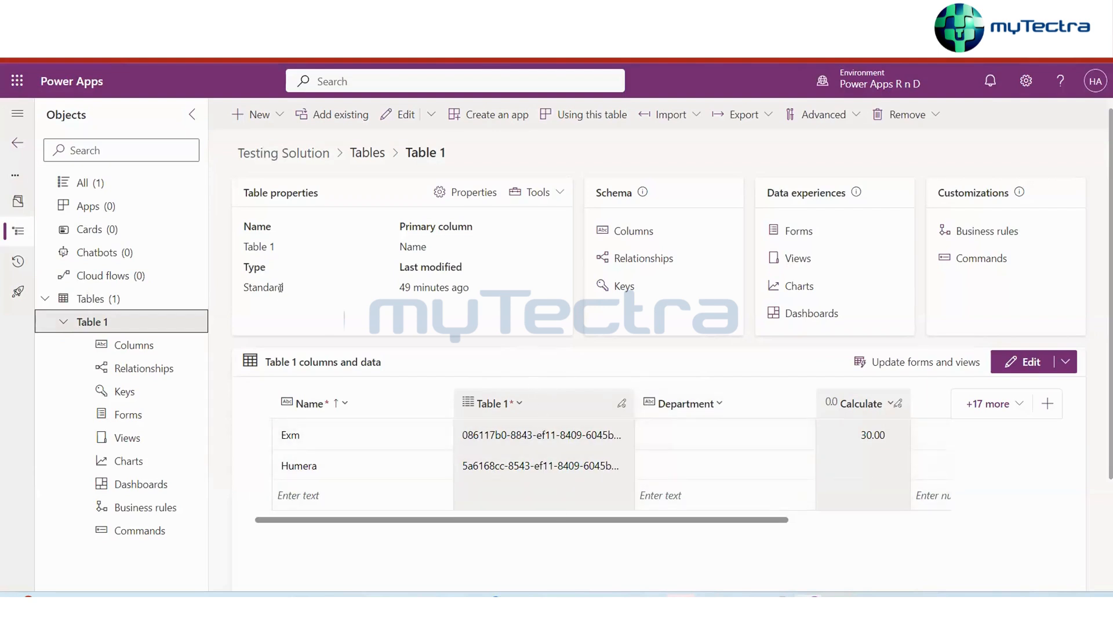
Create a model-driven app named Test from the list of all objects in Testing Solution
click(244, 116)
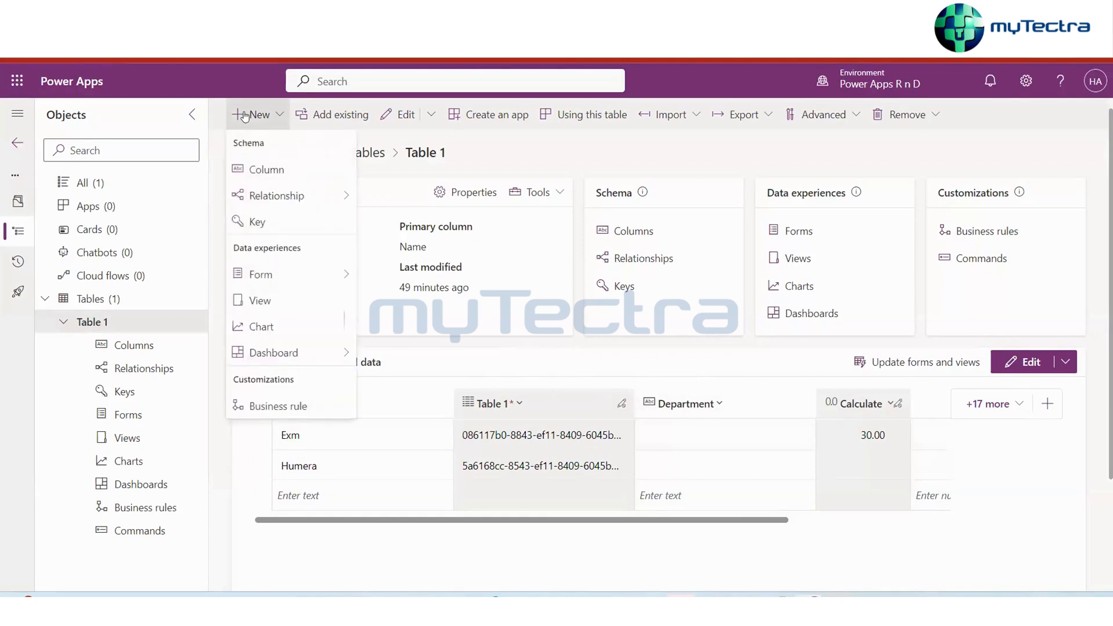
click(84, 185)
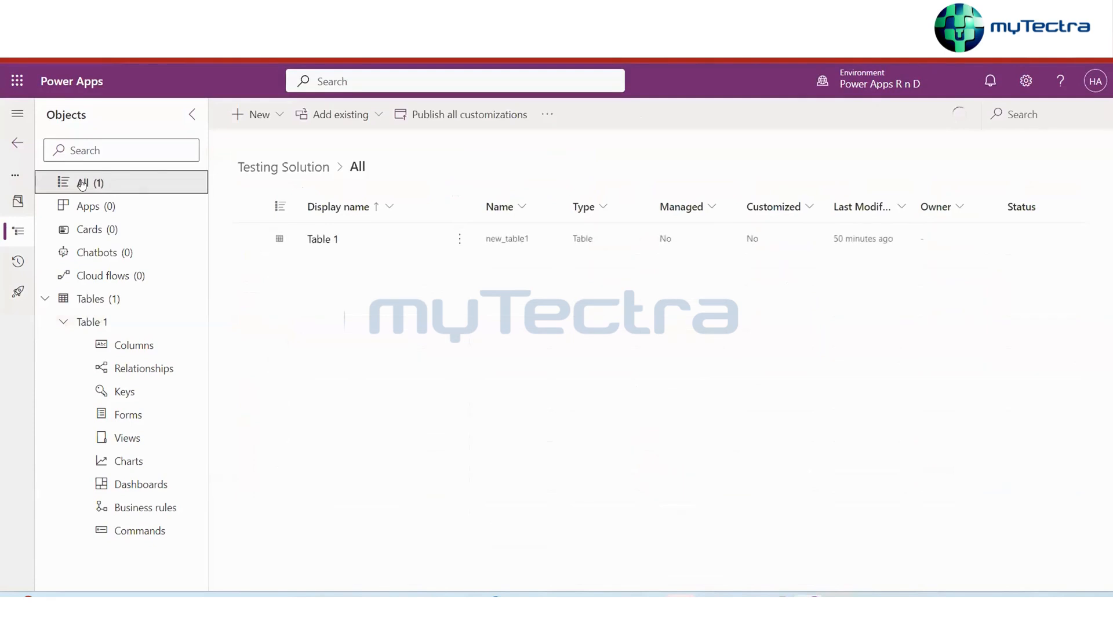
click(264, 116)
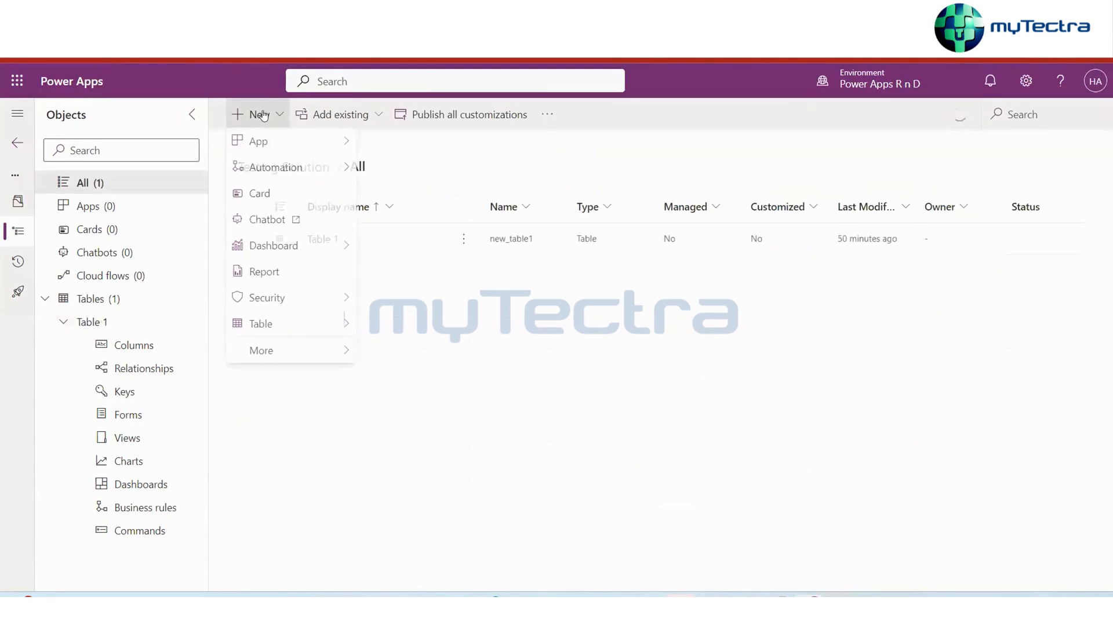
mouse_move(266, 145)
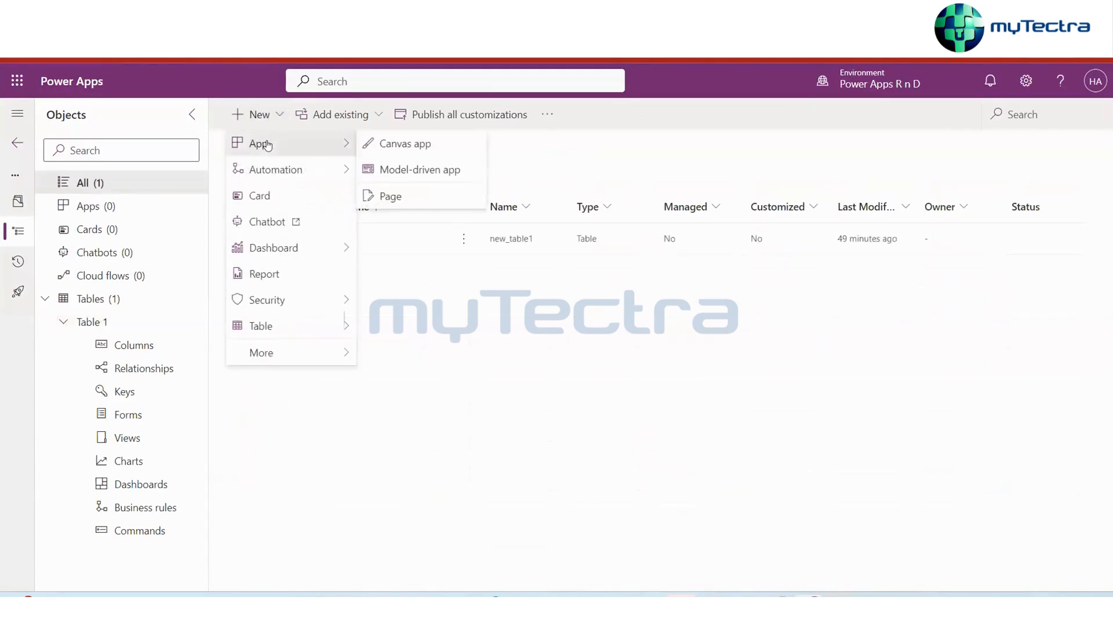
click(404, 172)
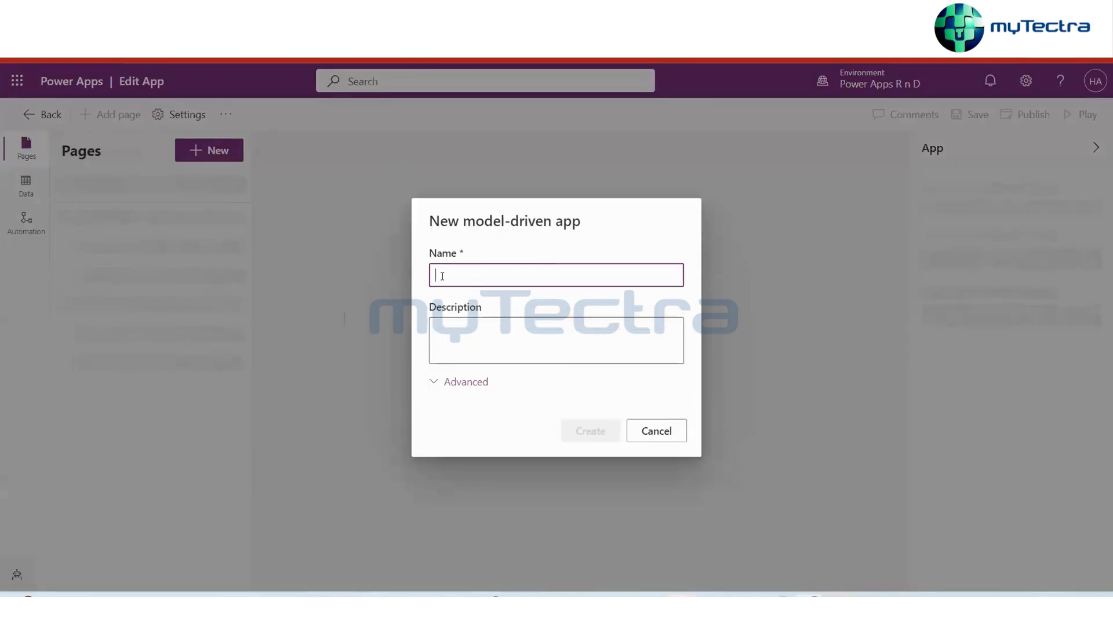
text(Test)
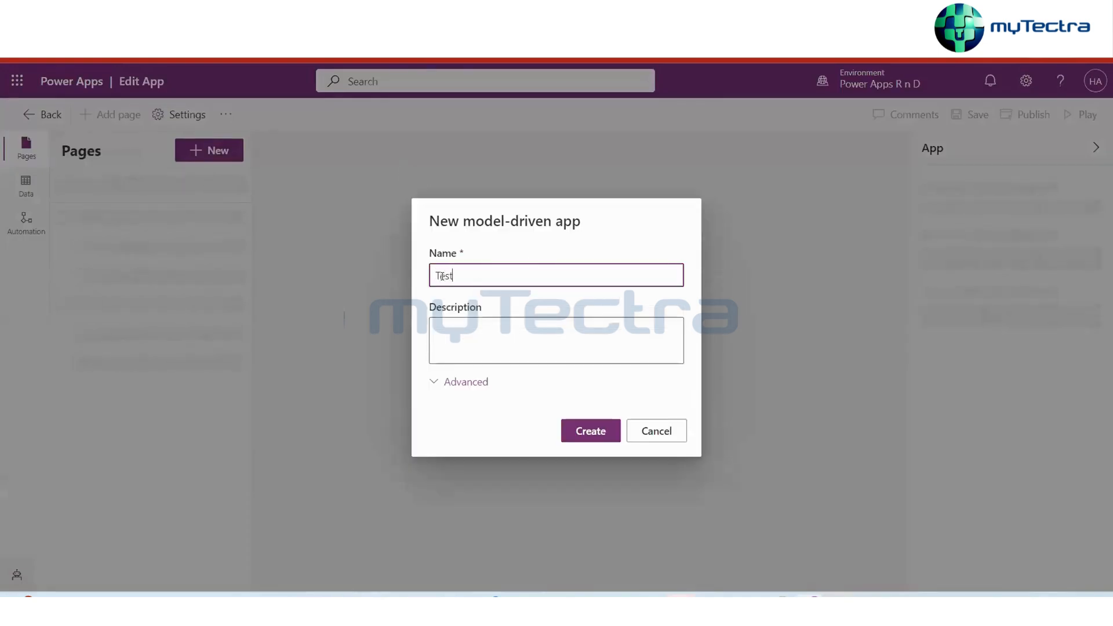
click(597, 433)
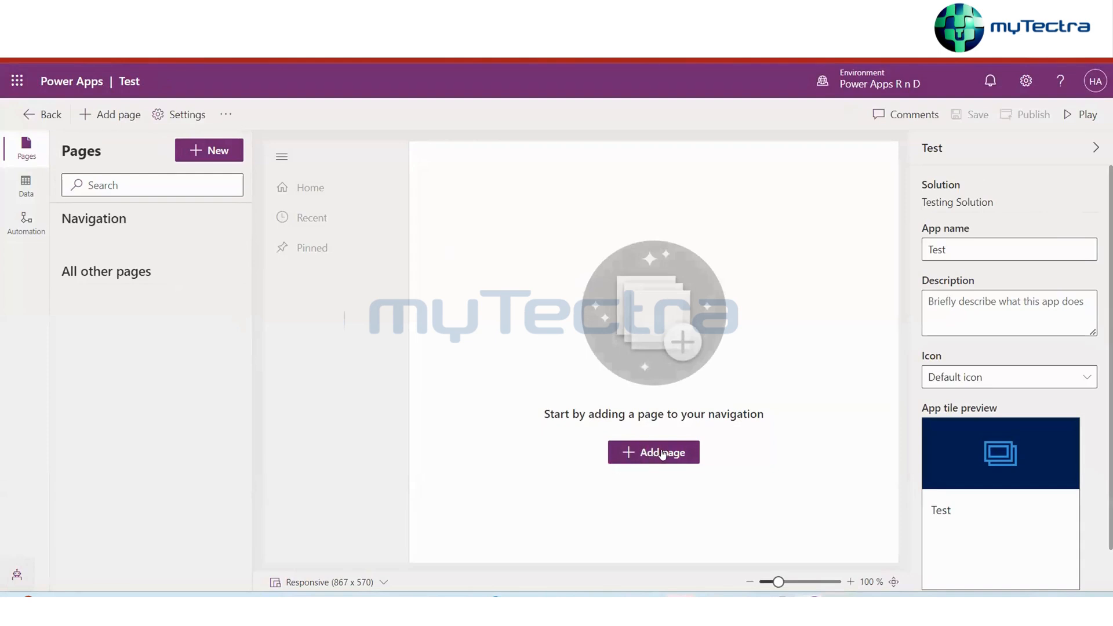
Add a Dataverse table page for Table 1 to the Test app, with Show in navigation enabled
click(662, 453)
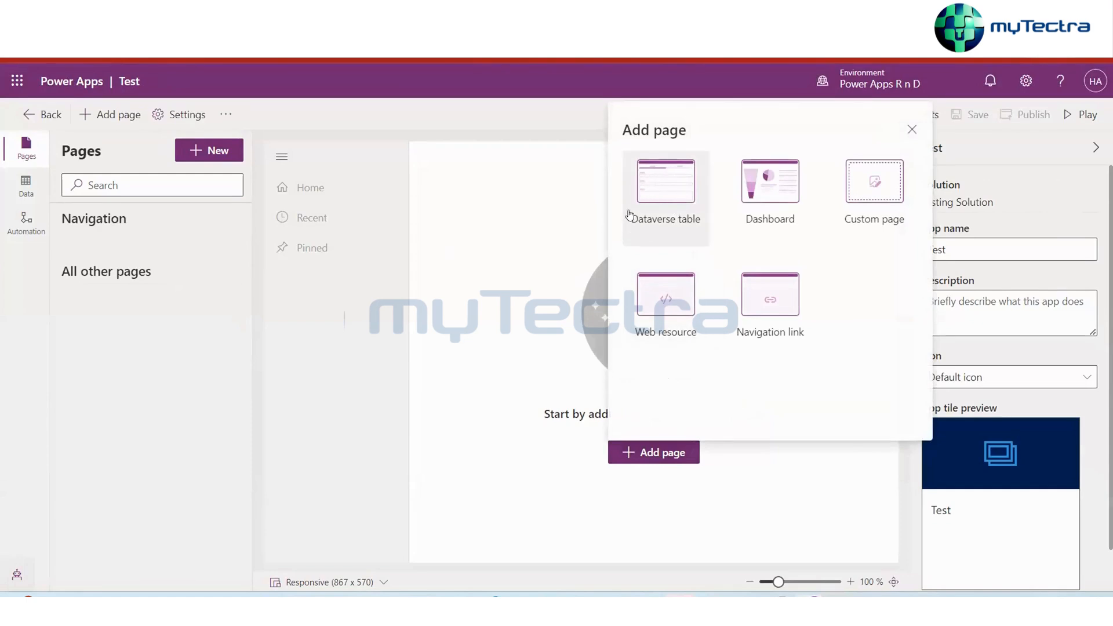
click(662, 185)
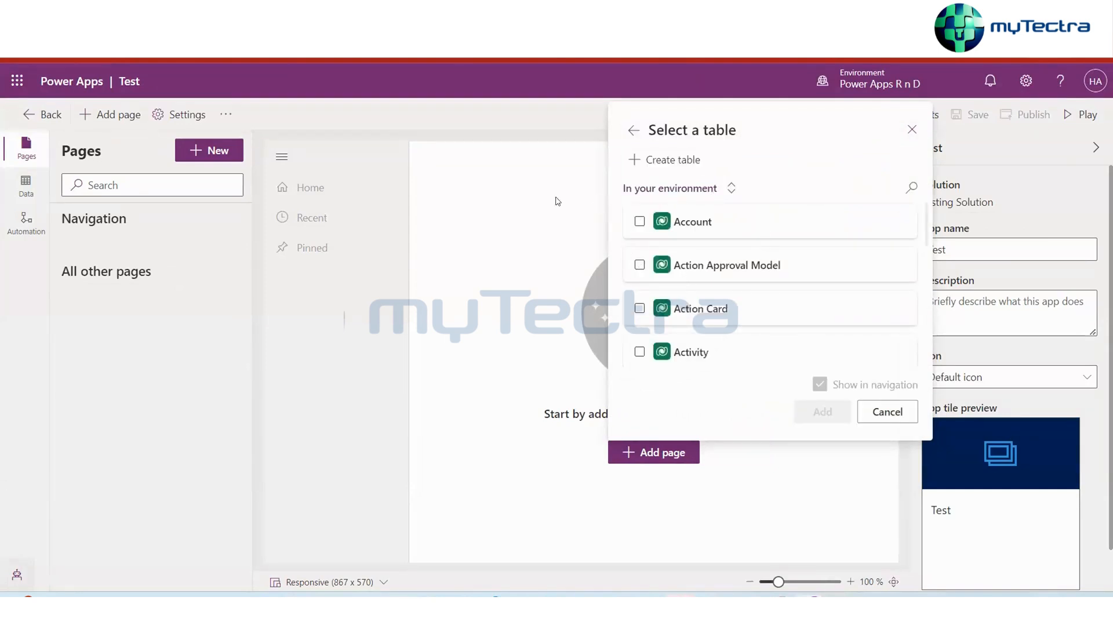
click(702, 224)
click(908, 187)
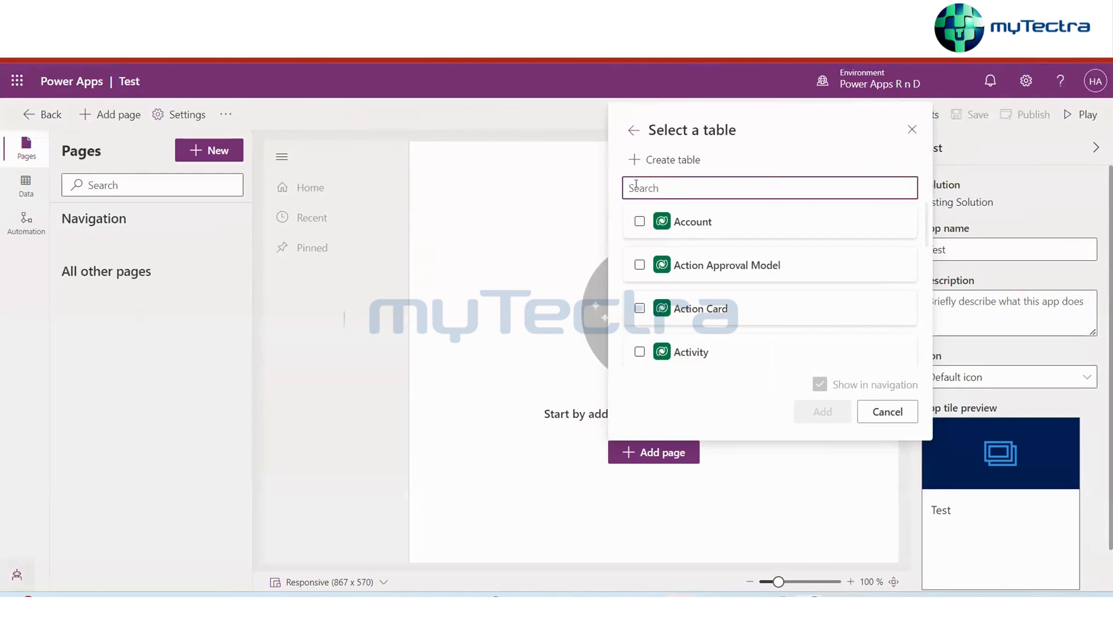
text(Tabl)
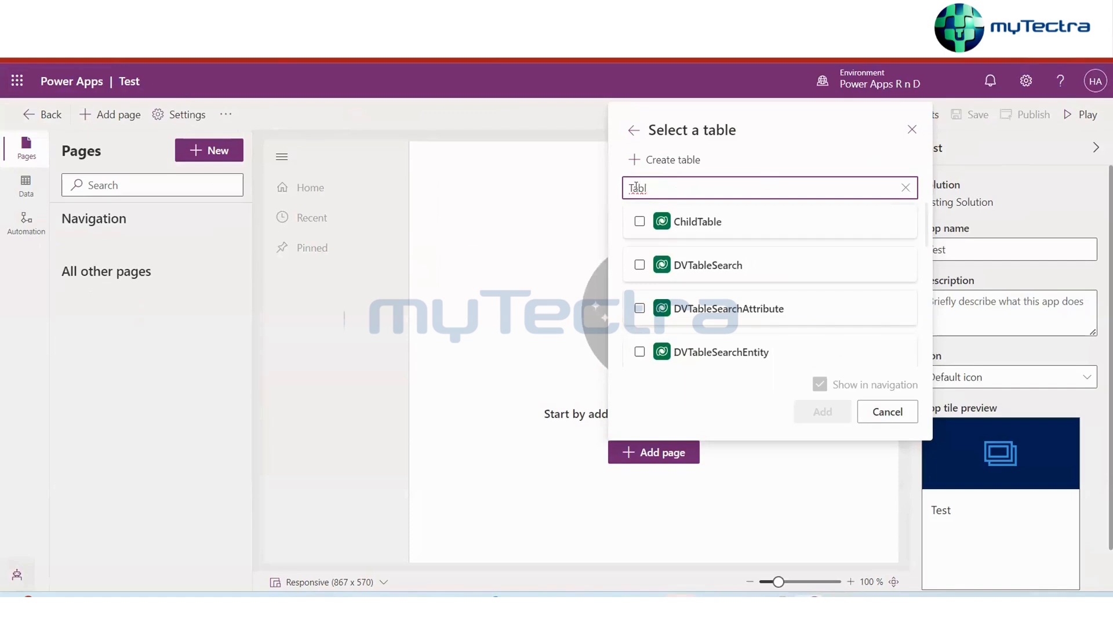
text(e1)
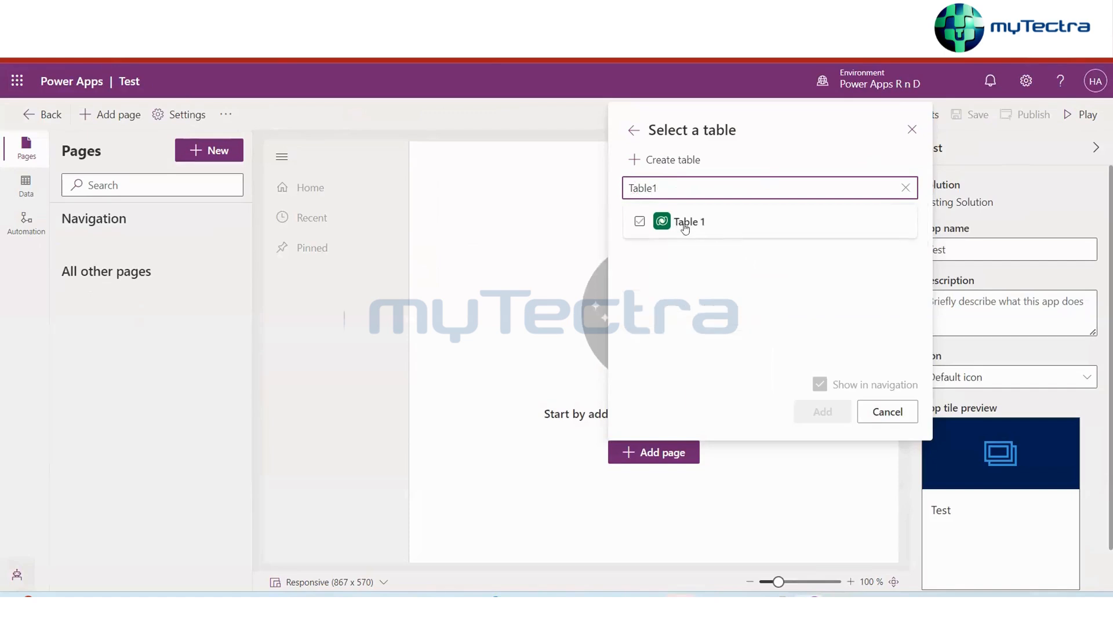
click(639, 223)
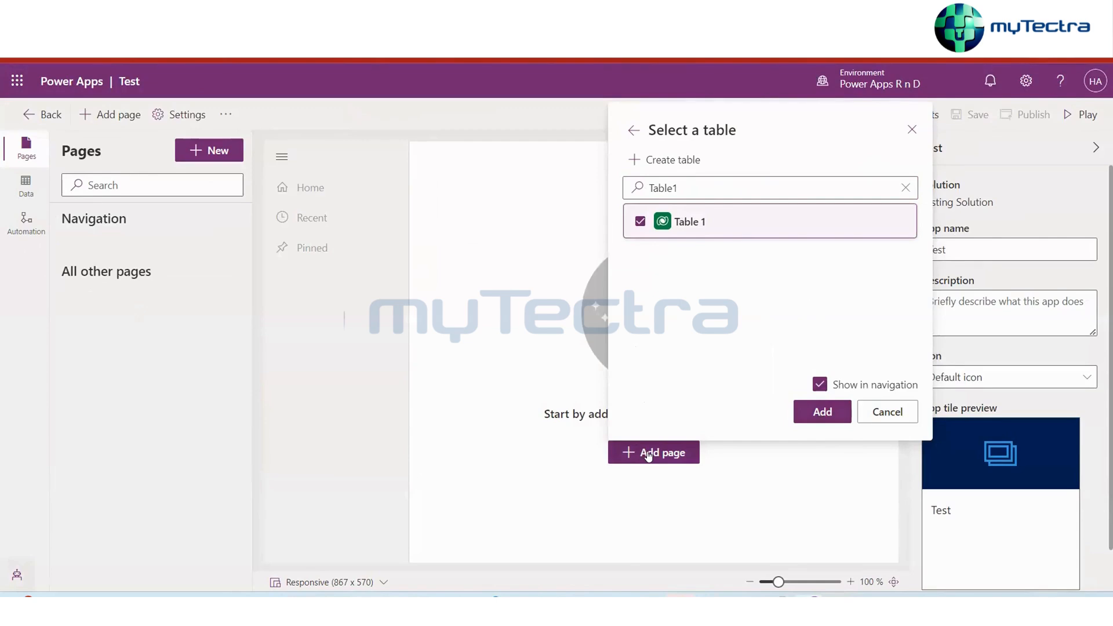
click(659, 185)
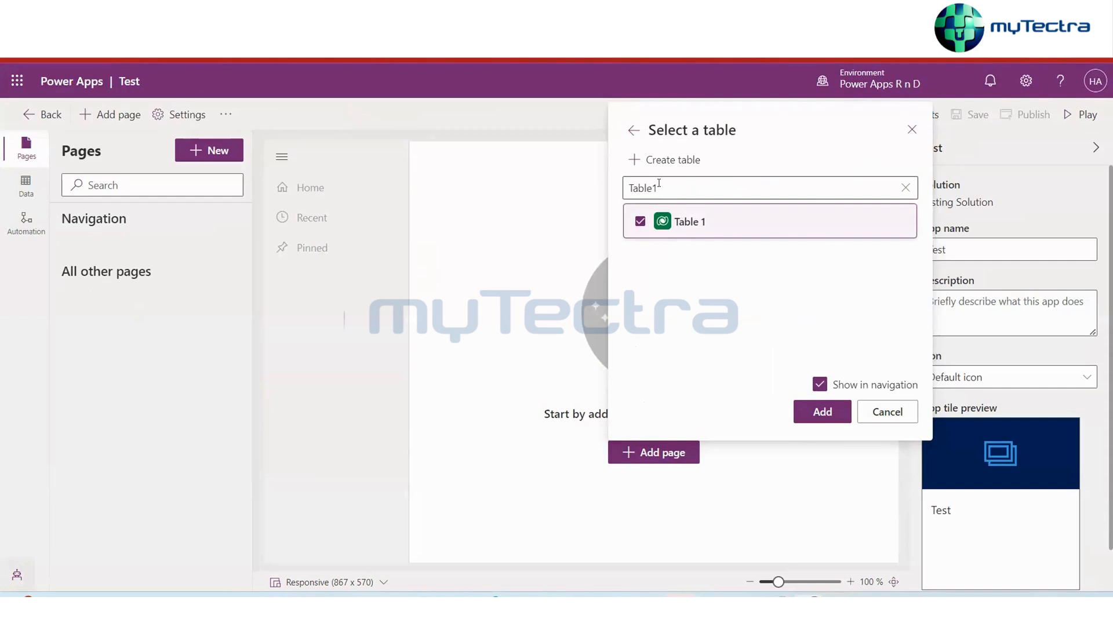
click(700, 282)
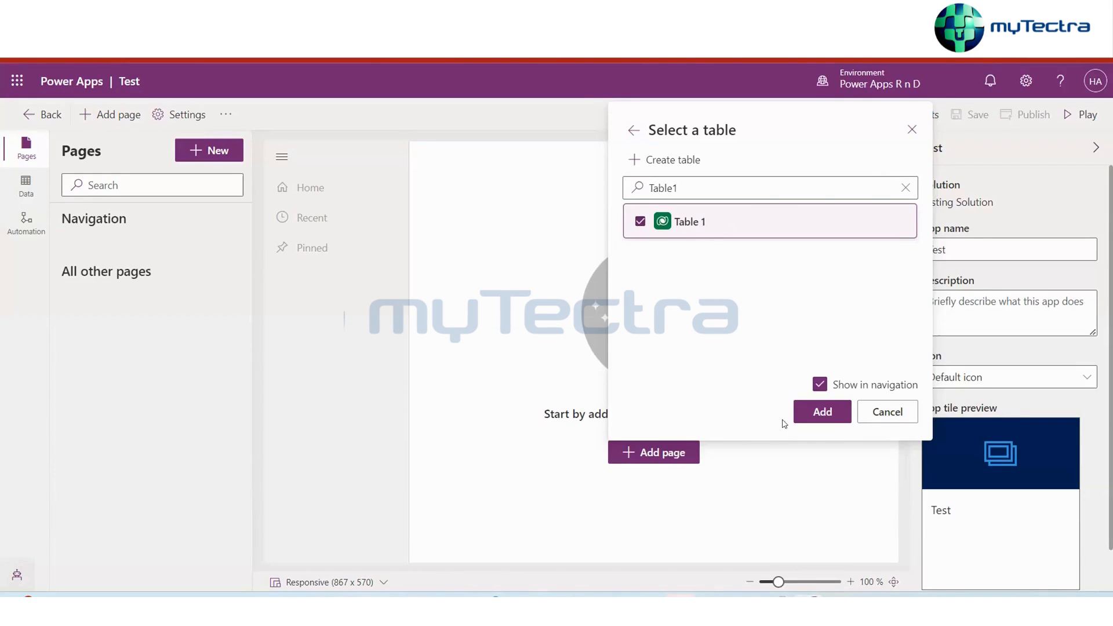
click(823, 412)
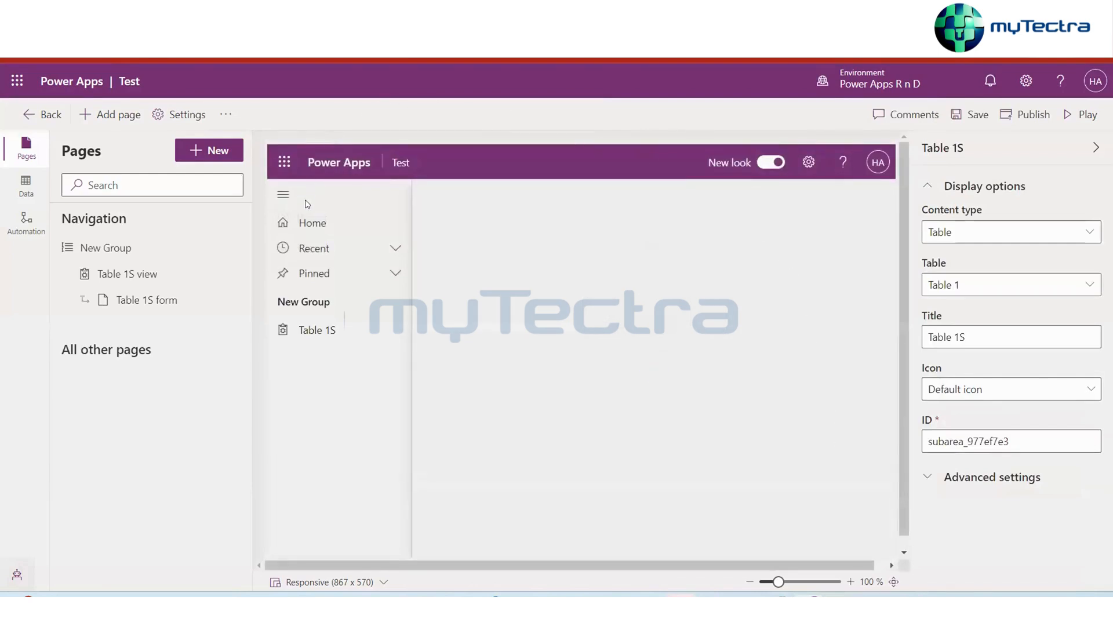
Open the Table 1S page in the app preview and start a new record to examine Test Form's fields and sections
click(322, 329)
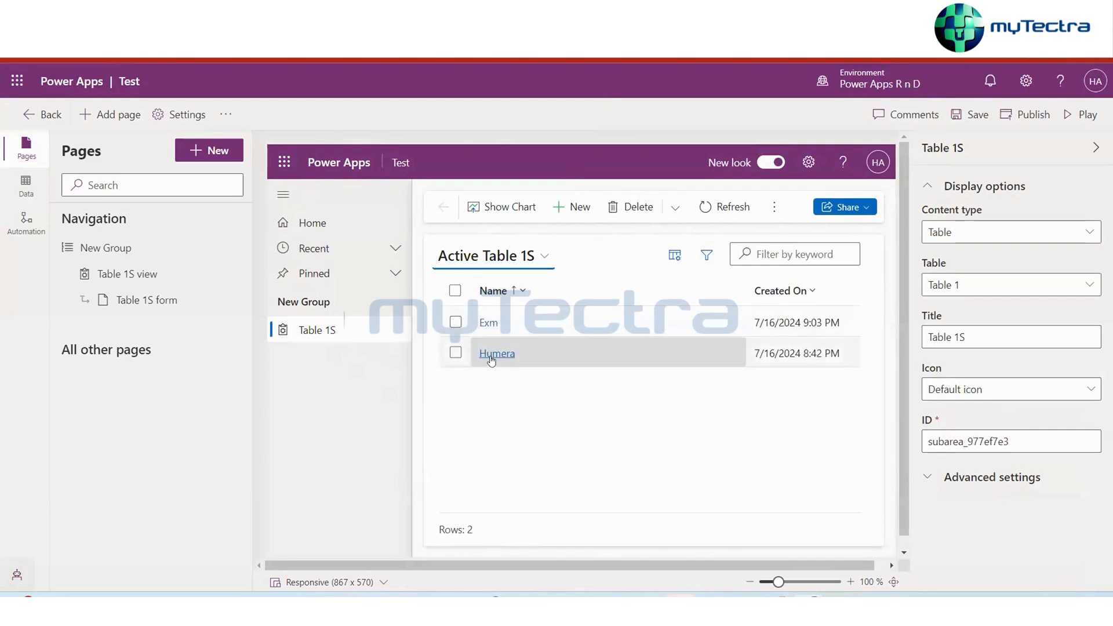
scroll(814, 320, right, 1)
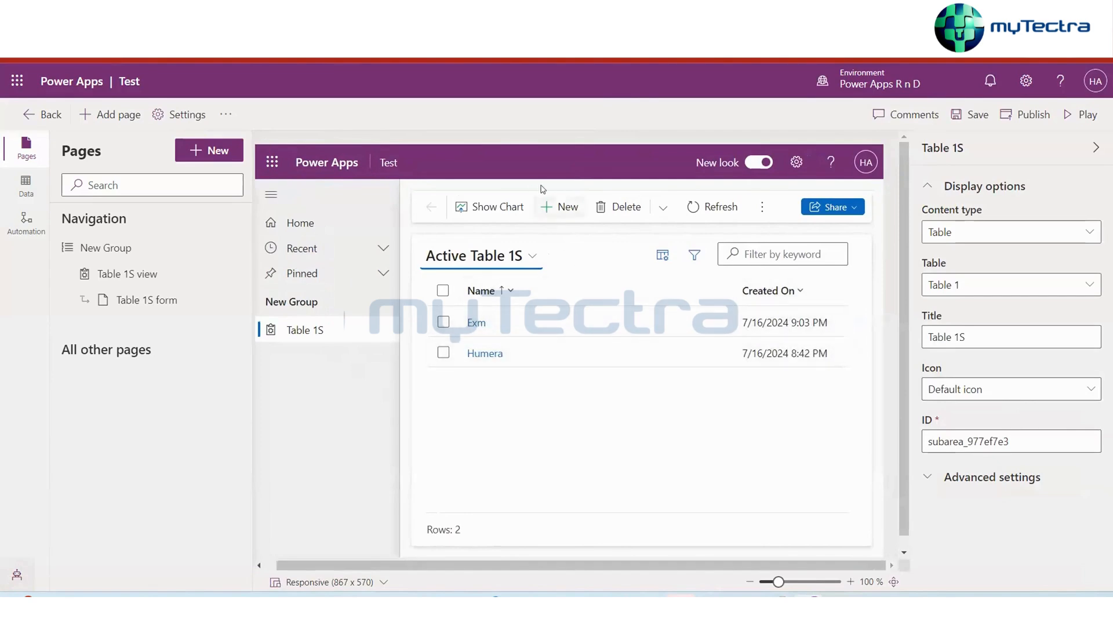
click(554, 210)
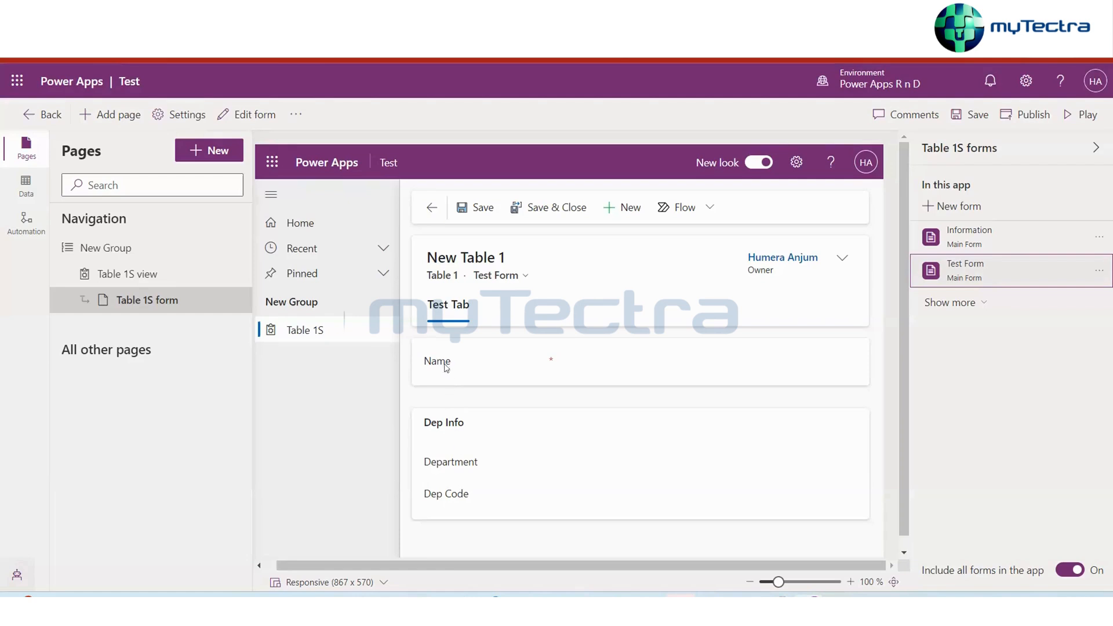
scroll(518, 437, down, 1)
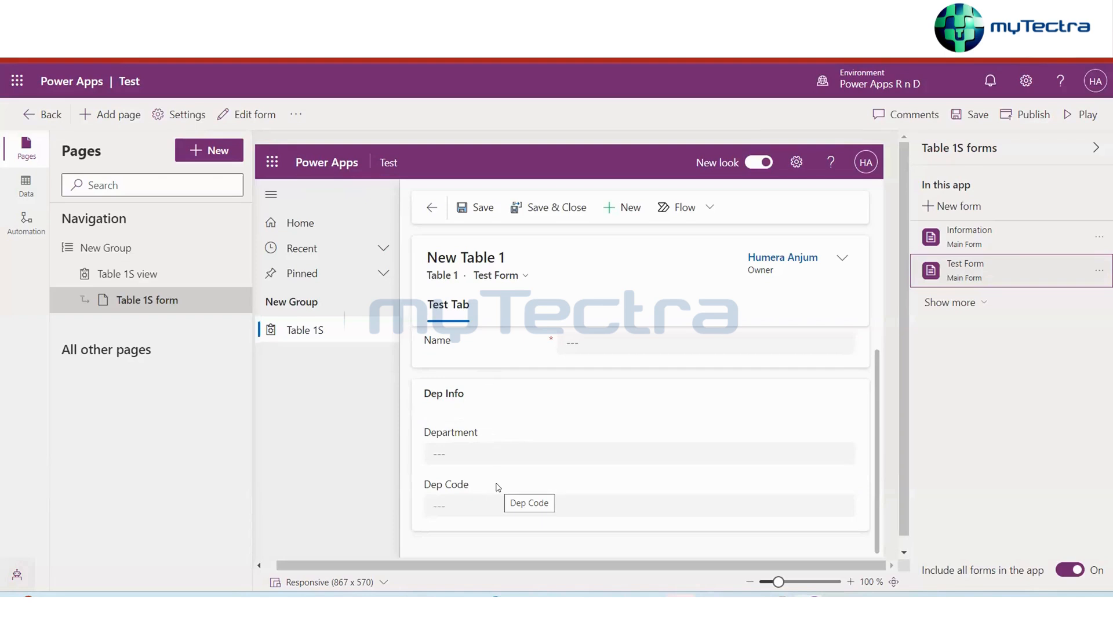
scroll(596, 421, up, 1)
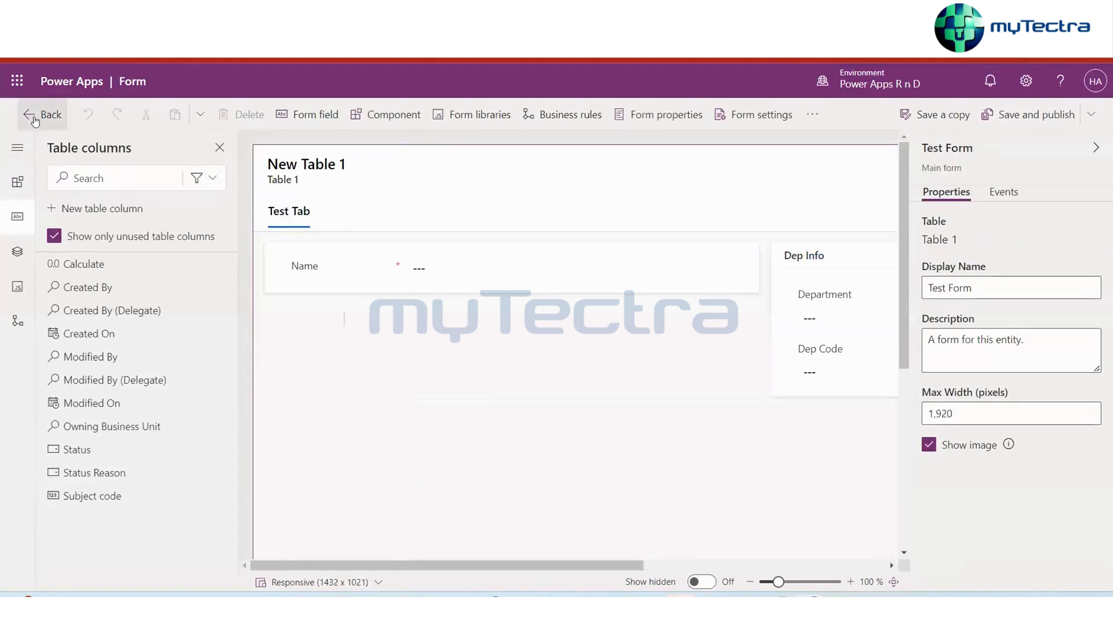
Delete Test Form from the environment in Table 1's forms list and publish all customizations of Testing Solution
click(36, 116)
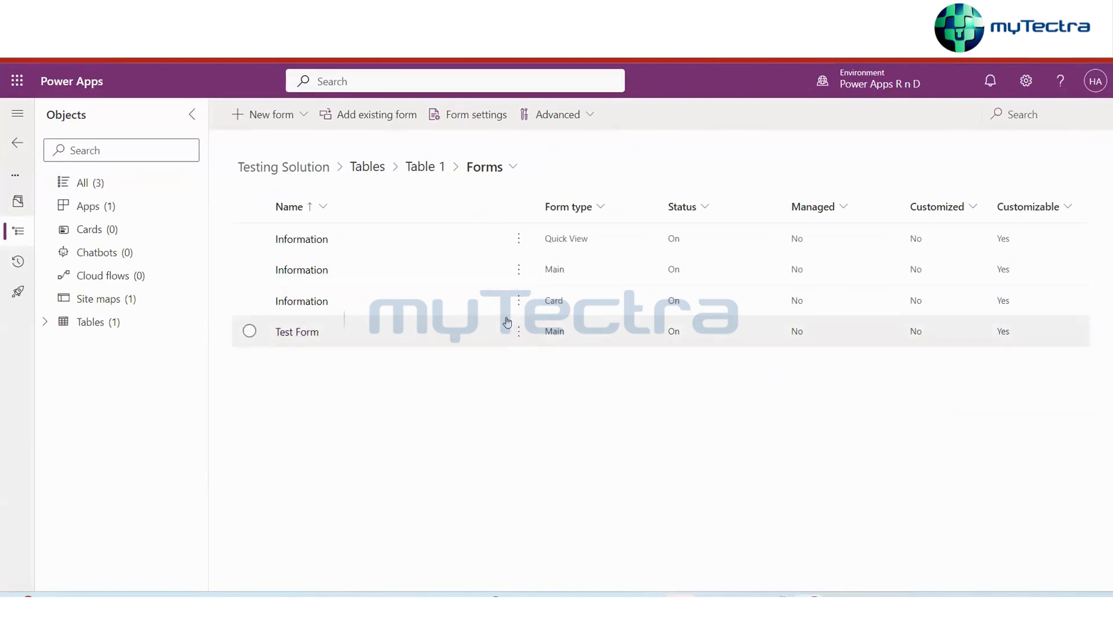
click(518, 333)
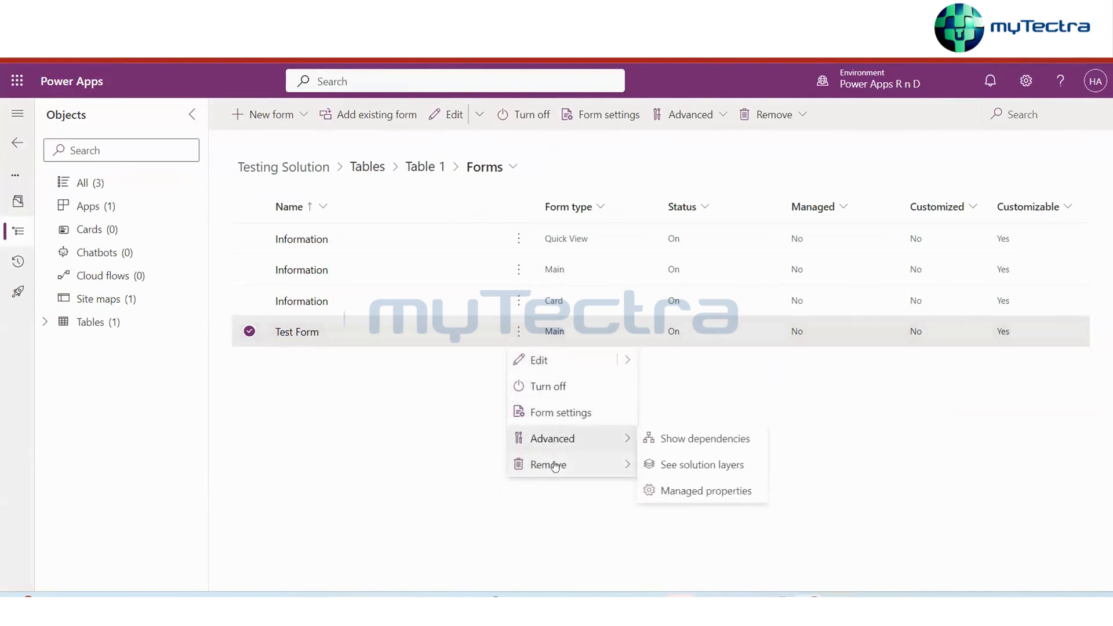
mouse_move(555, 467)
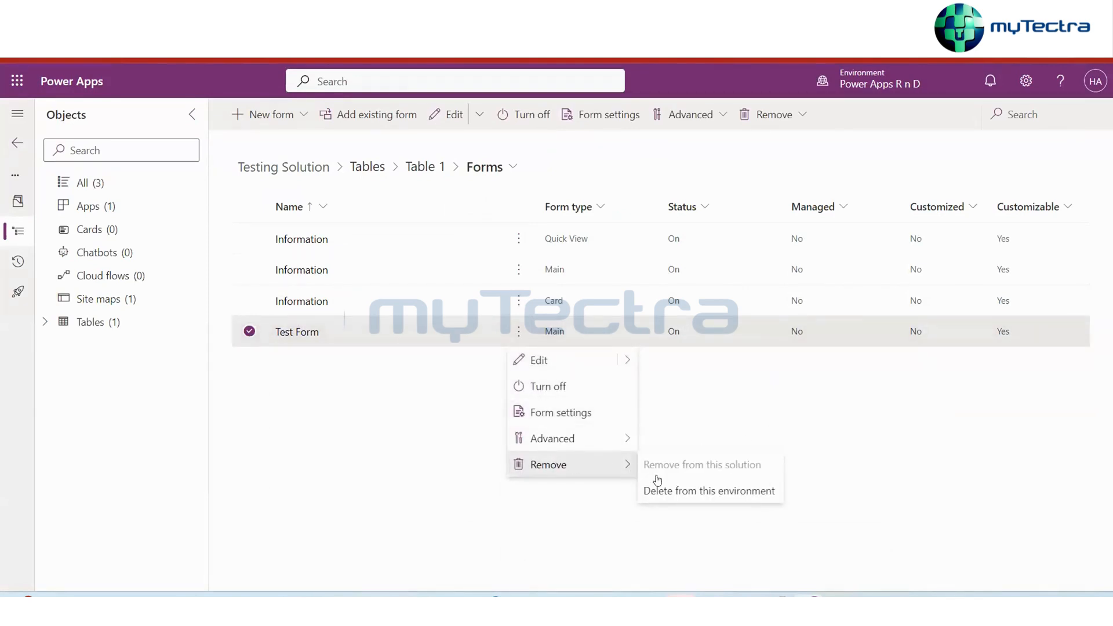
click(700, 490)
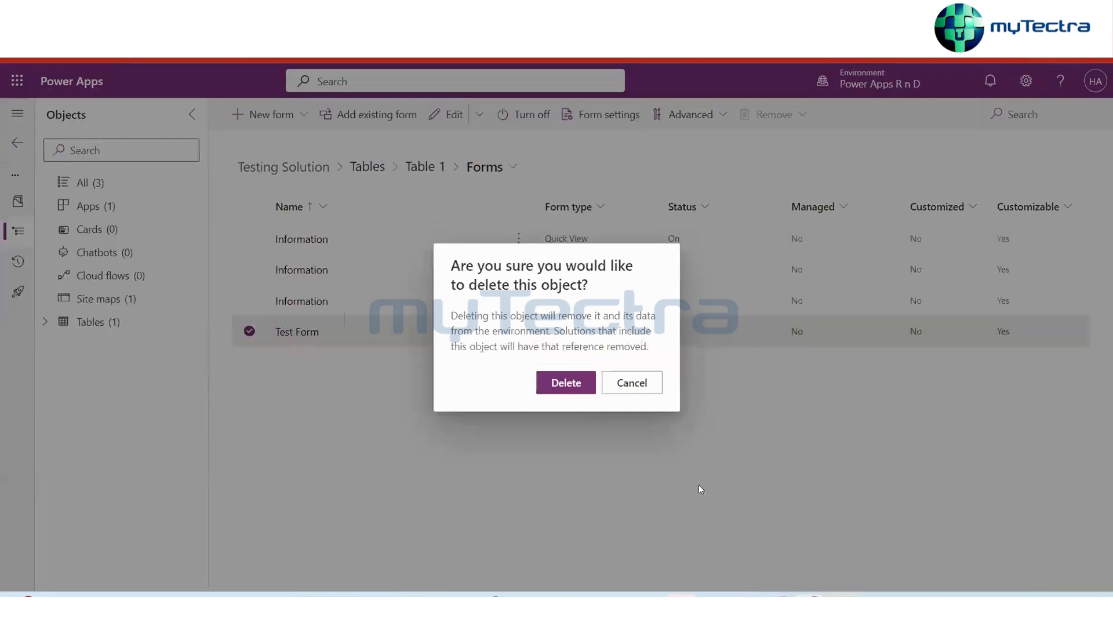
click(567, 386)
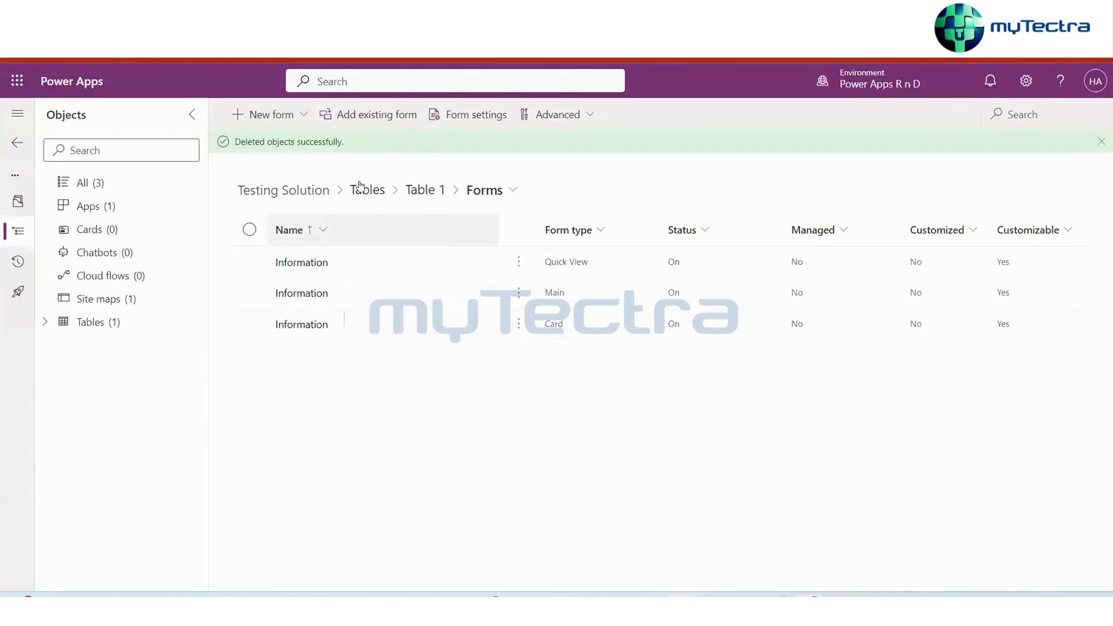
click(116, 184)
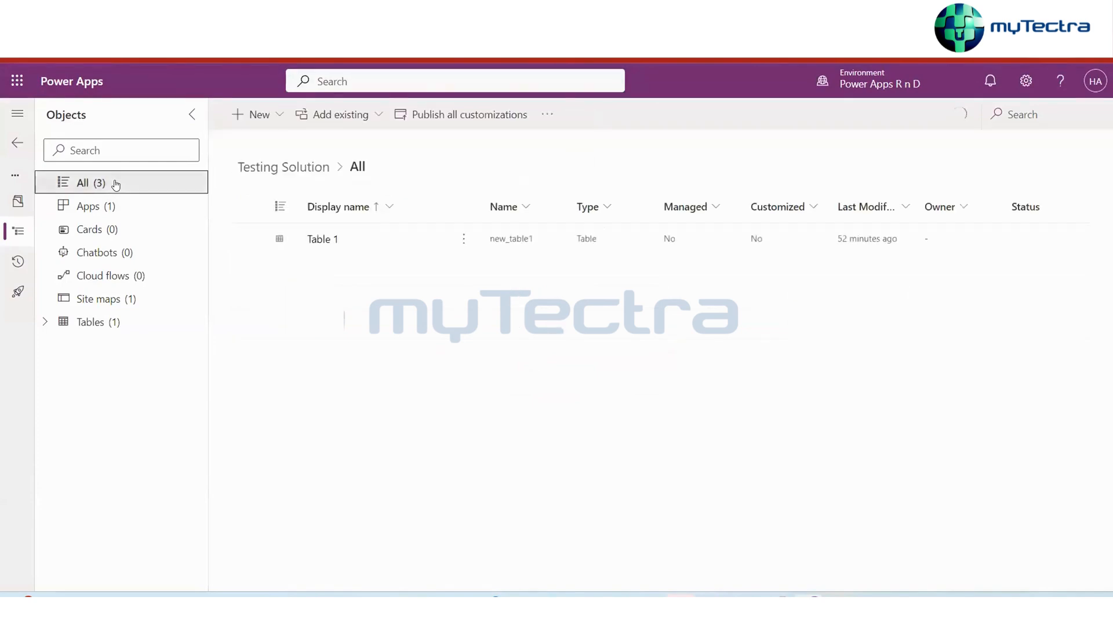
click(445, 113)
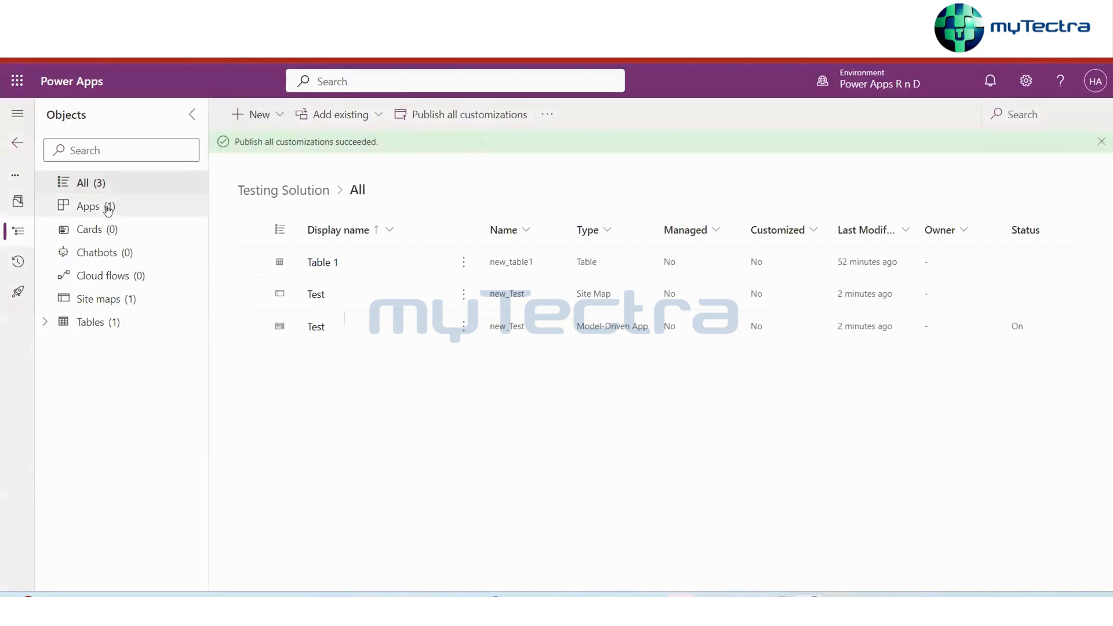
Open the Test app from Testing Solution's apps and add another Dataverse table page for Table 1, shown in navigation
click(80, 206)
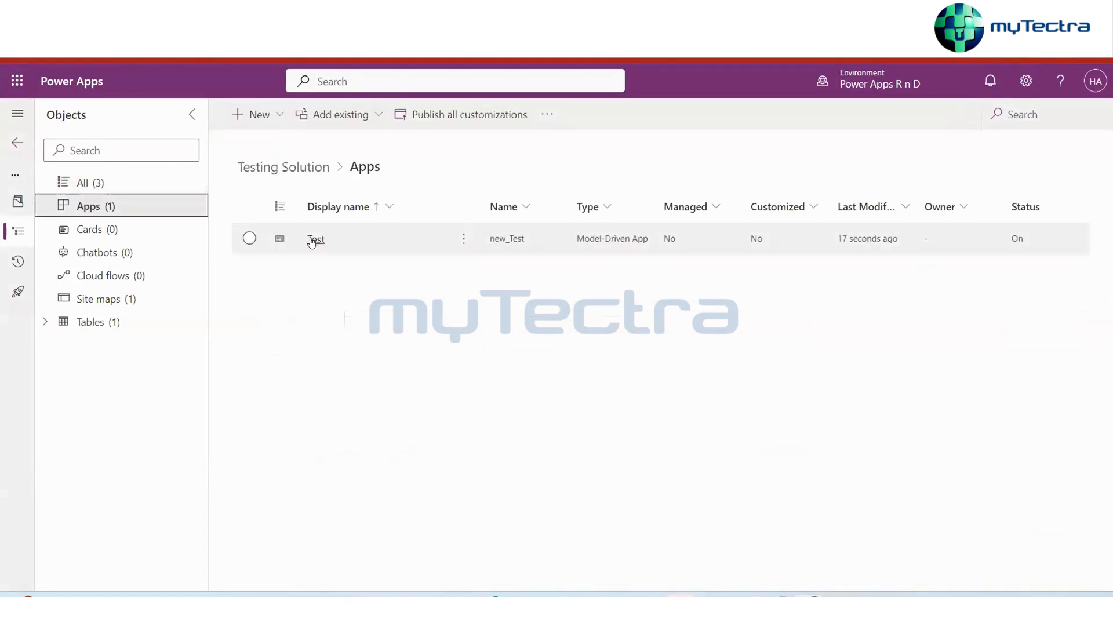
click(312, 240)
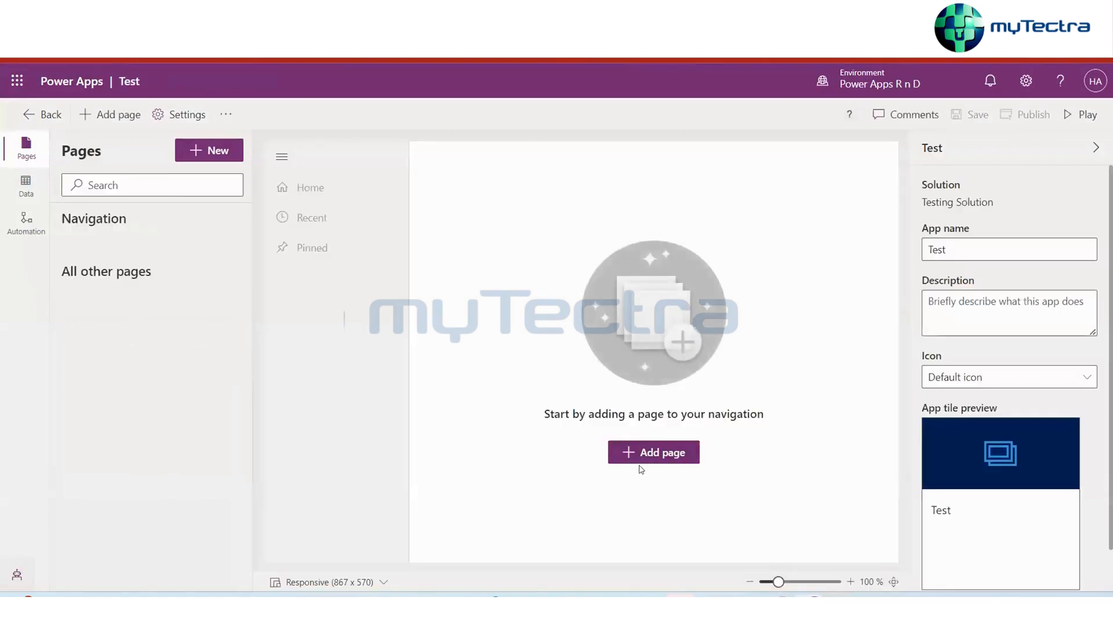
click(657, 453)
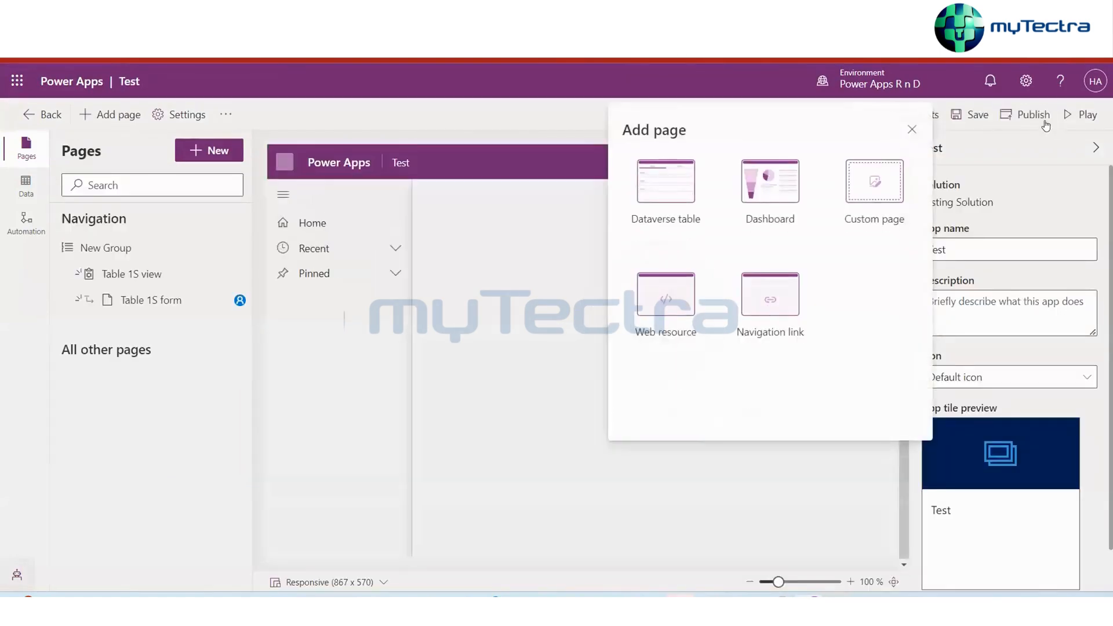
click(667, 177)
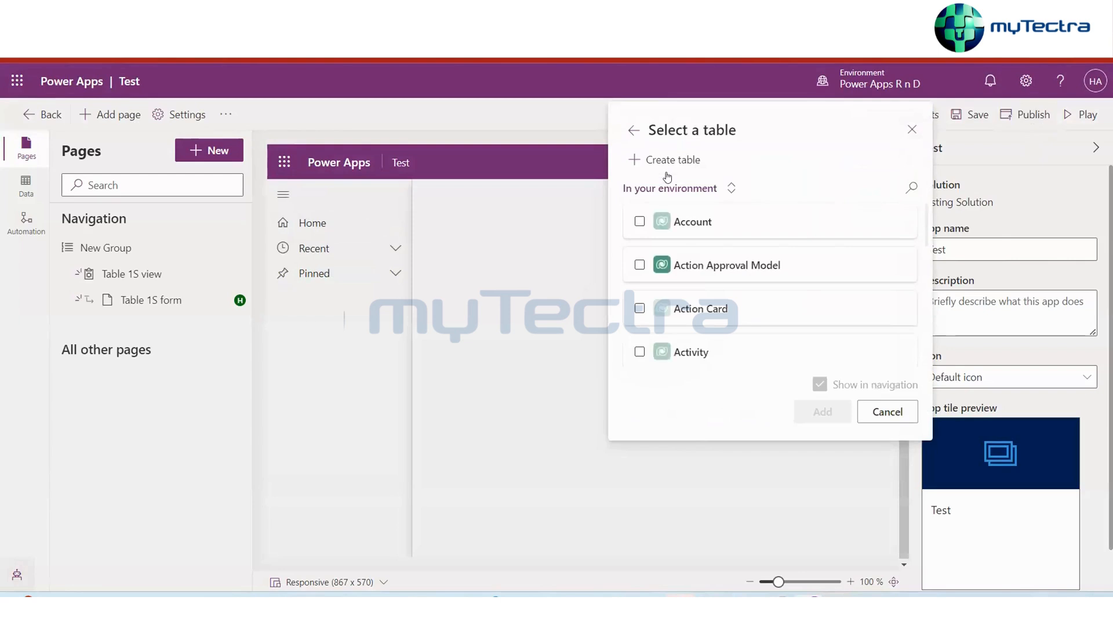
click(913, 188)
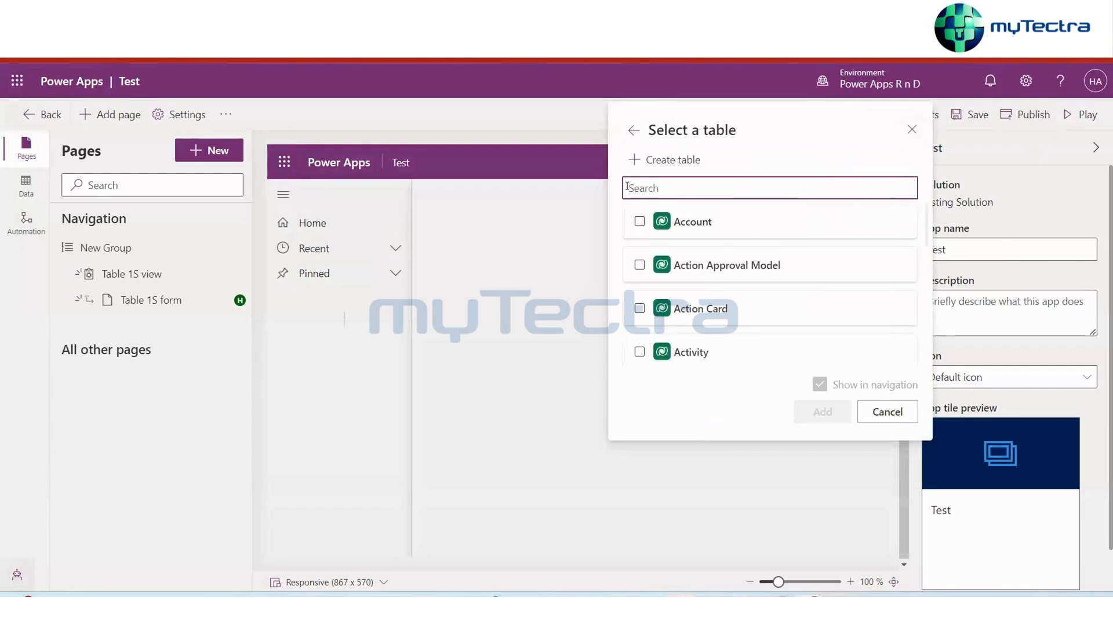
text(Table)
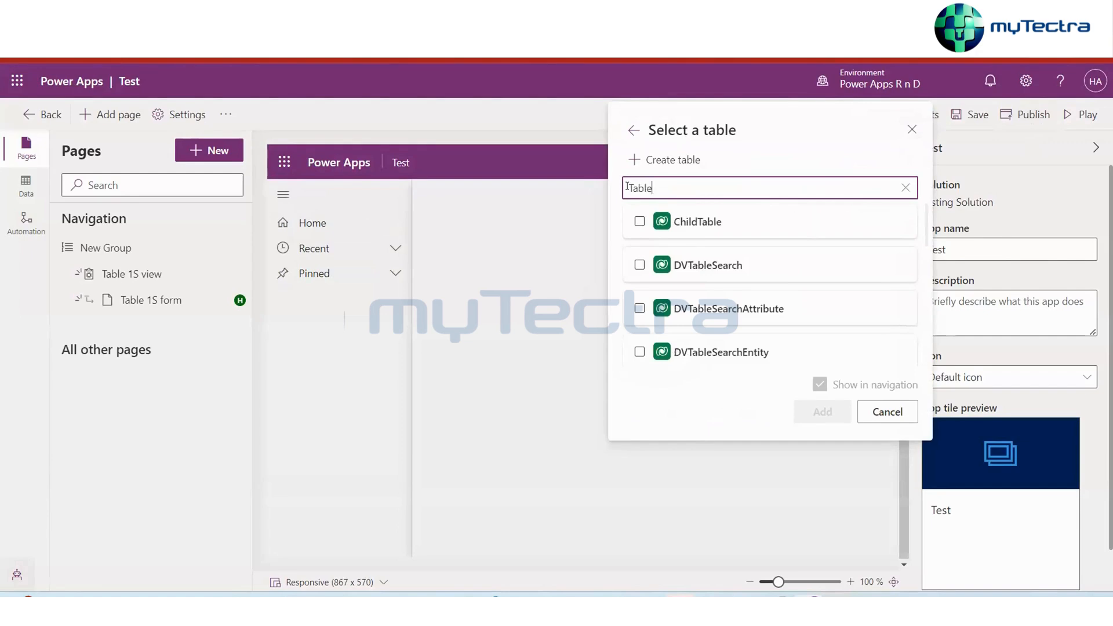
text(1)
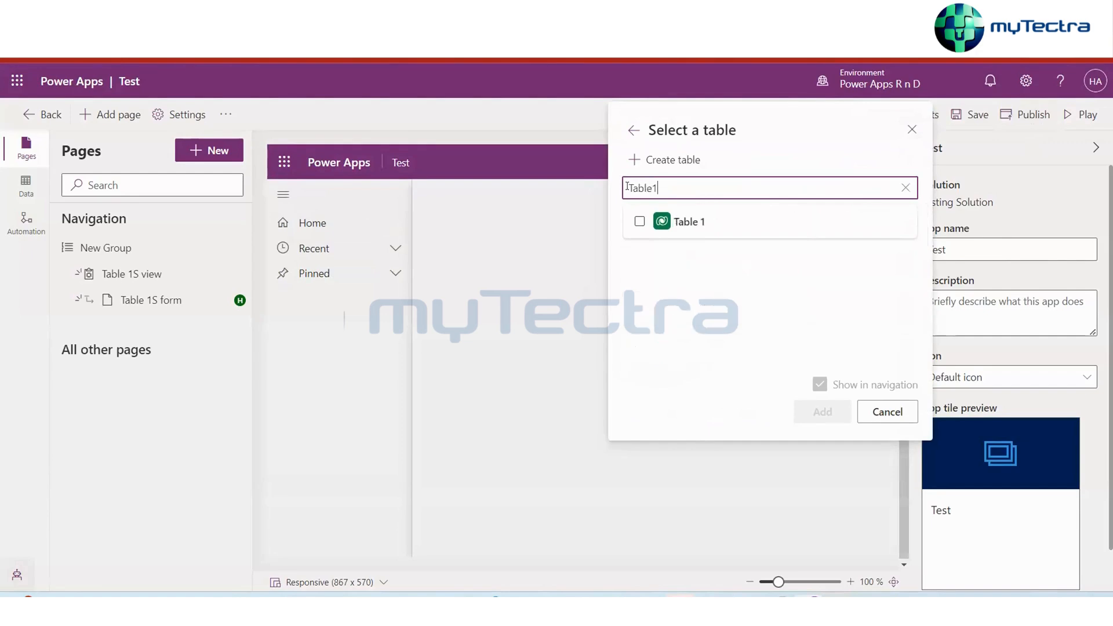
click(638, 222)
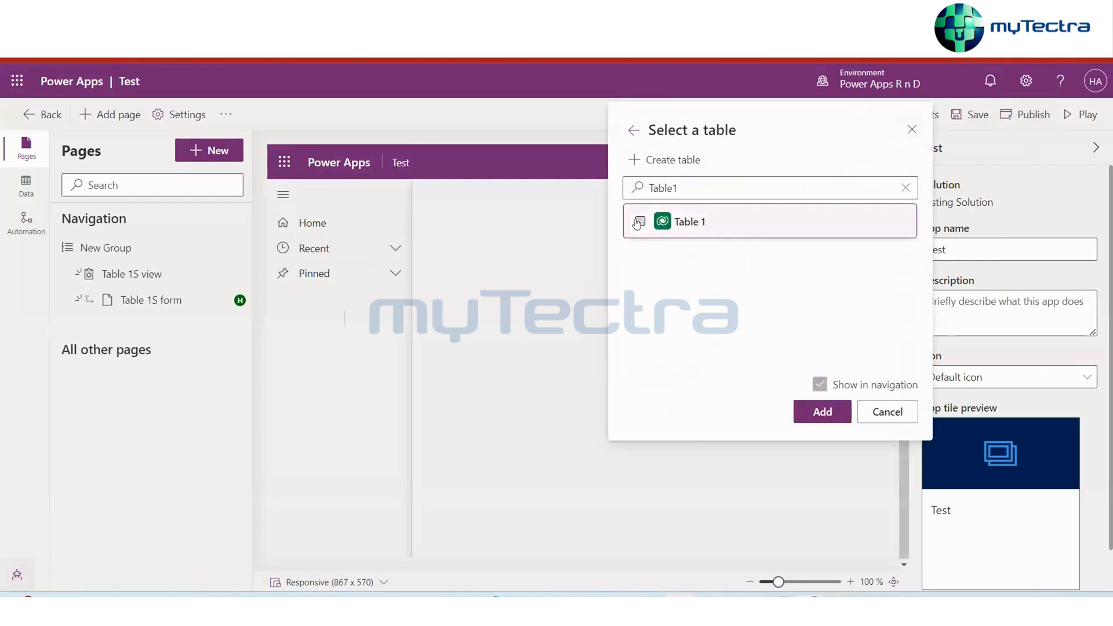
click(820, 411)
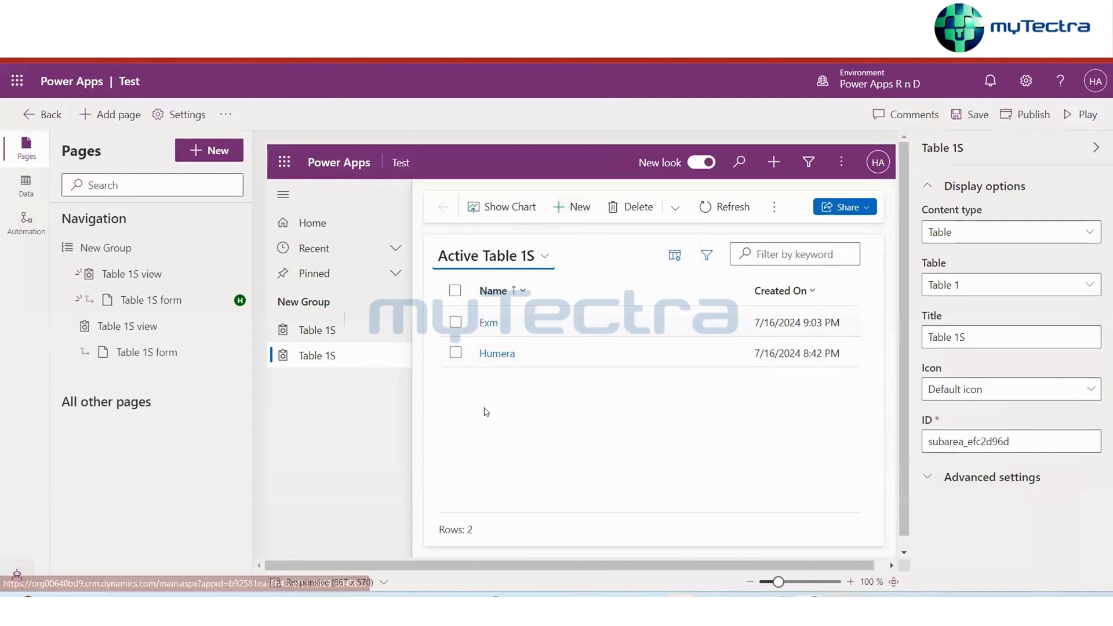
Start a new record from the added Table 1S page in the preview to examine its form
click(575, 212)
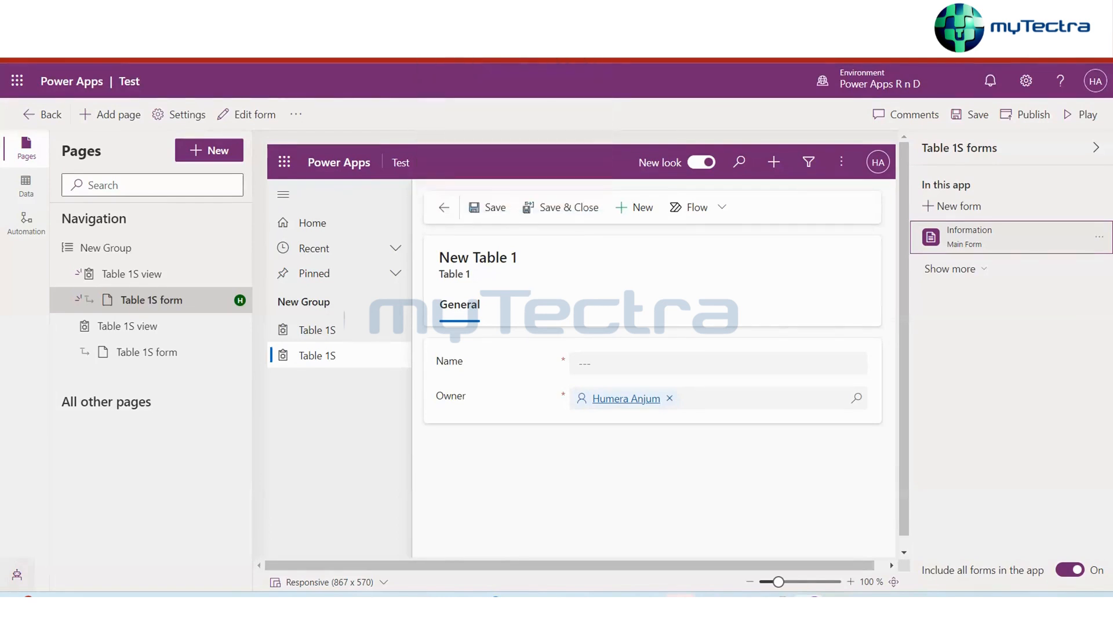
key(ctrl+Tab)
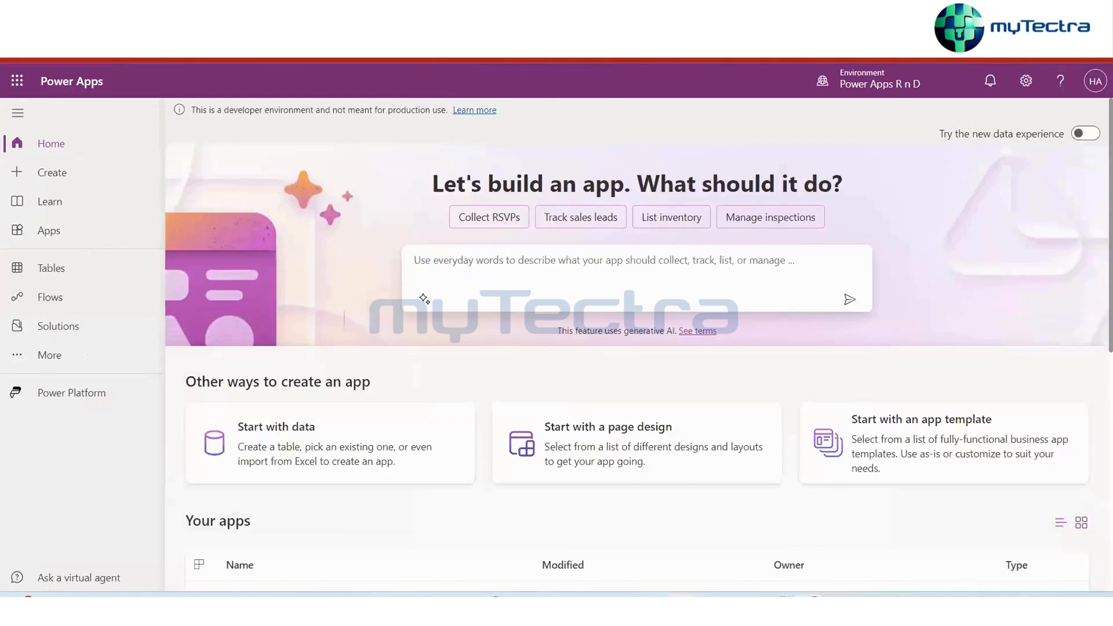
key(ctrl+shift+Tab)
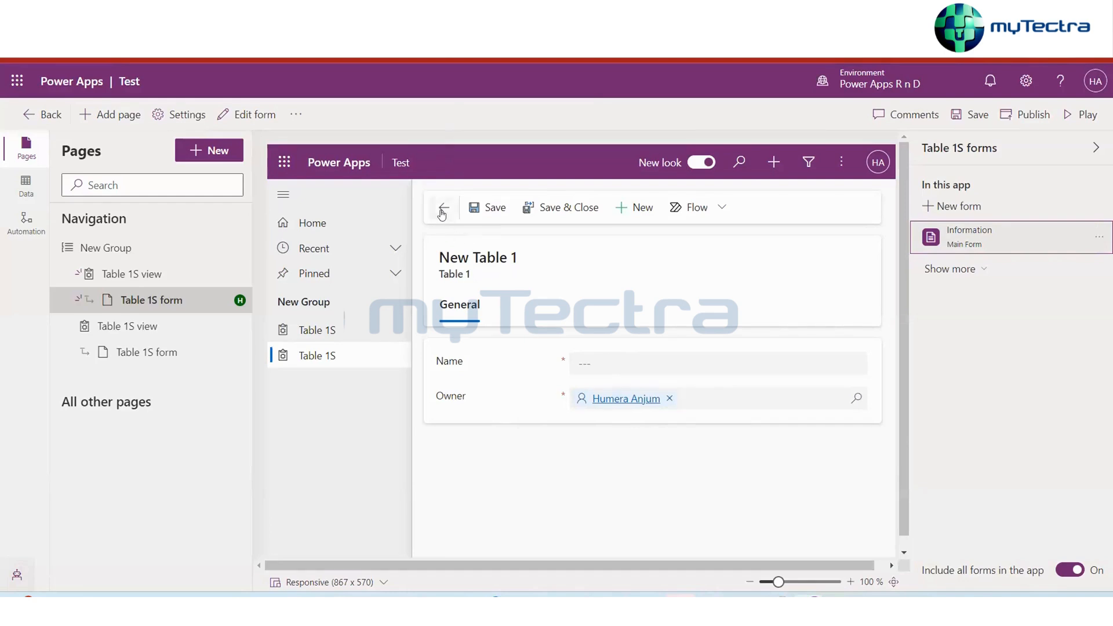
Return from the new record form to the Active Table 1S list and publish the Test app
click(442, 209)
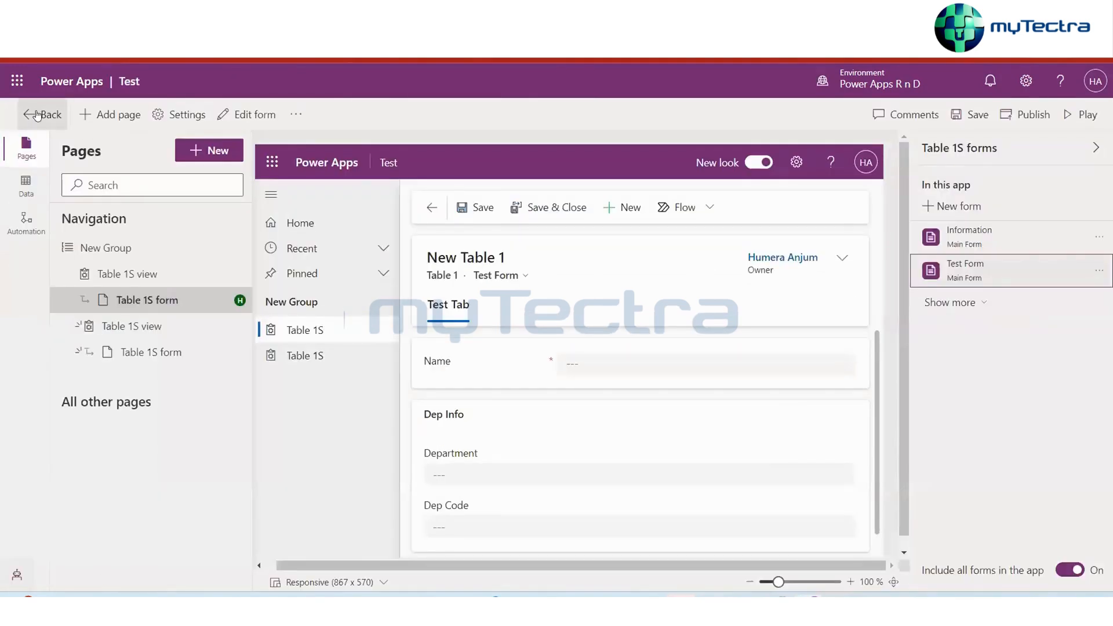
click(36, 115)
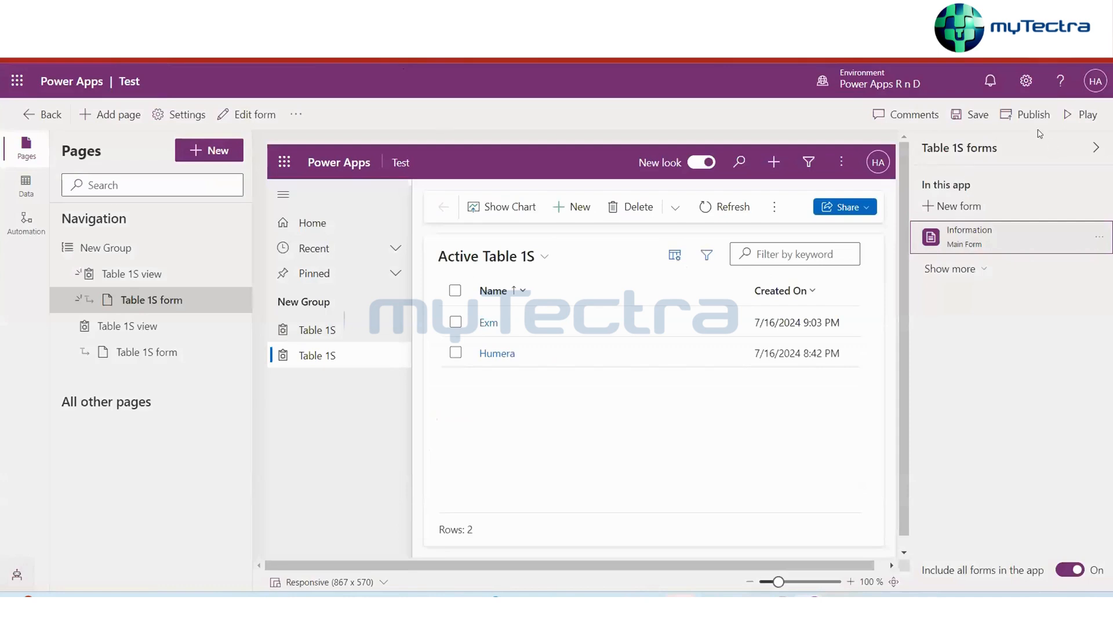
click(1025, 118)
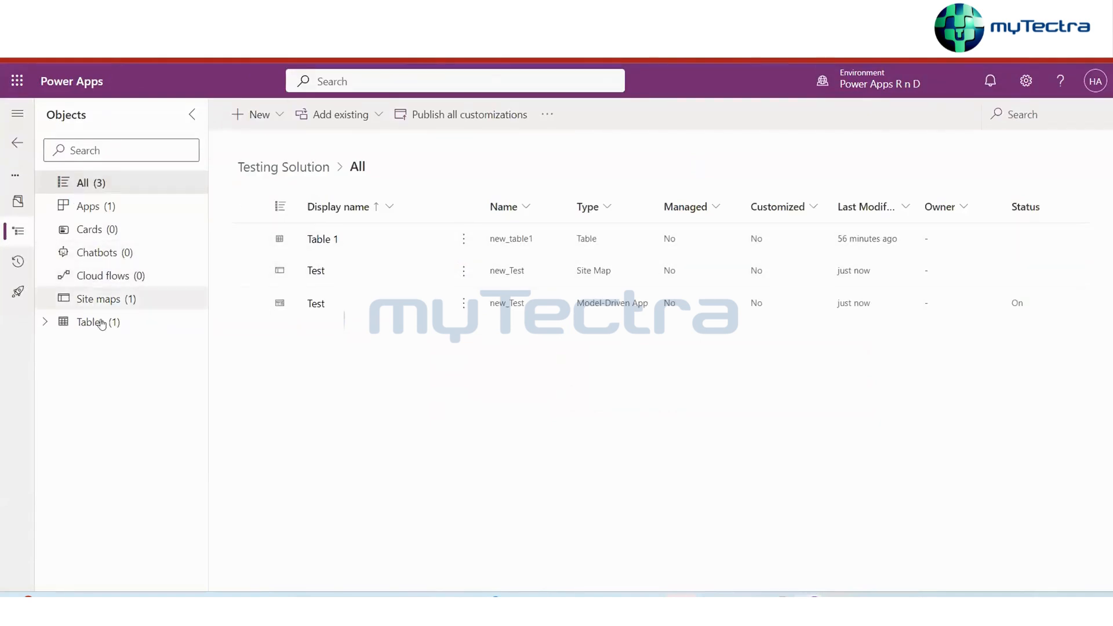
Open Table 1 in Testing Solution's tables and show its list of views
click(84, 325)
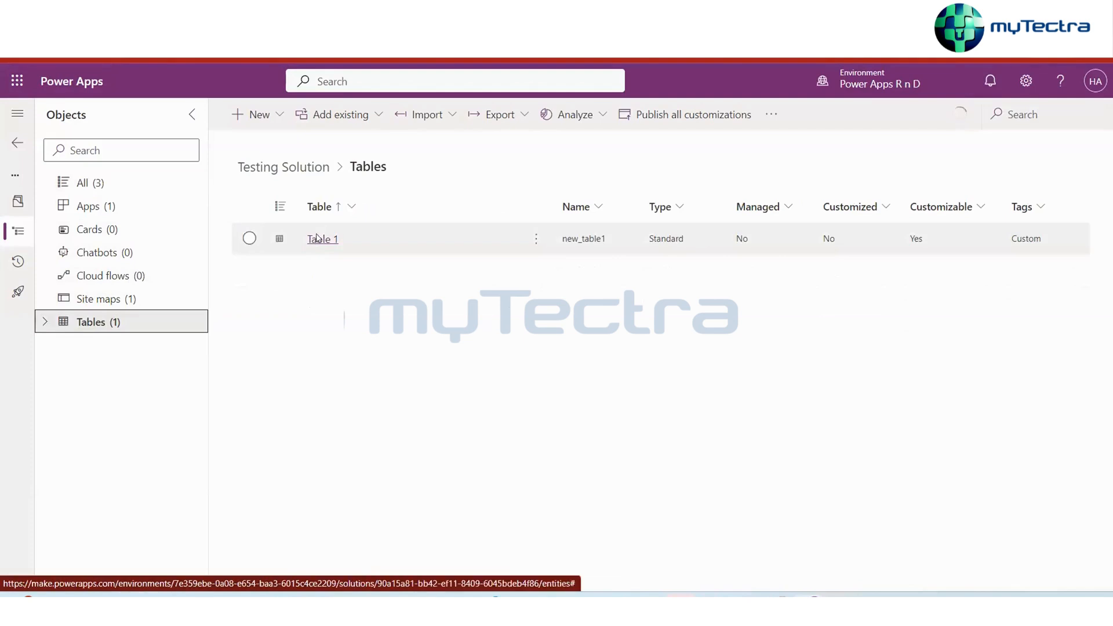
click(318, 238)
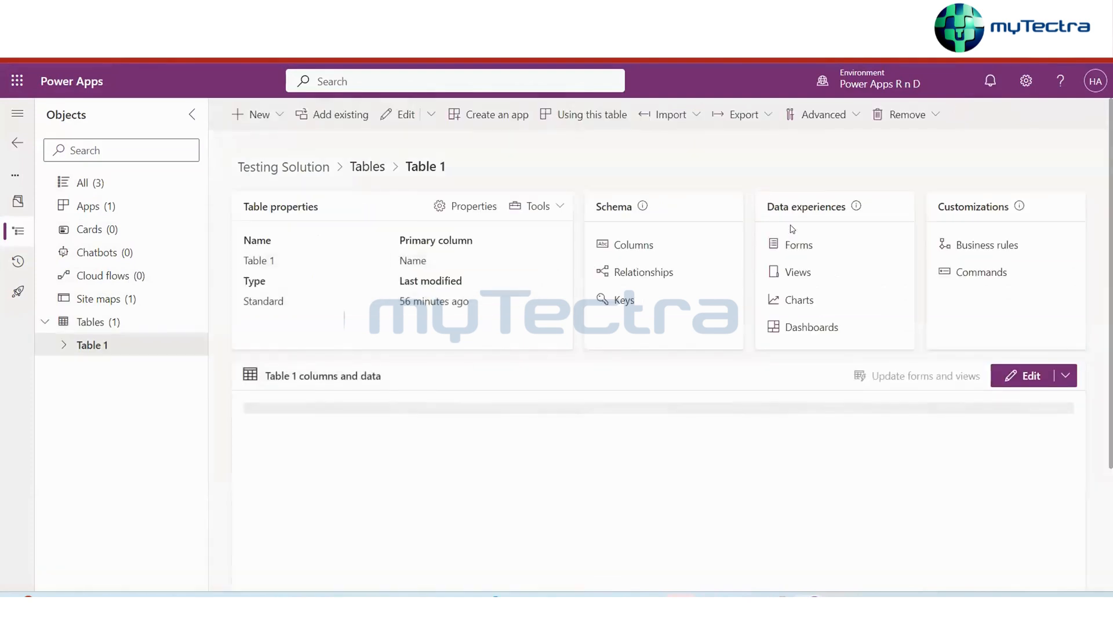
click(793, 273)
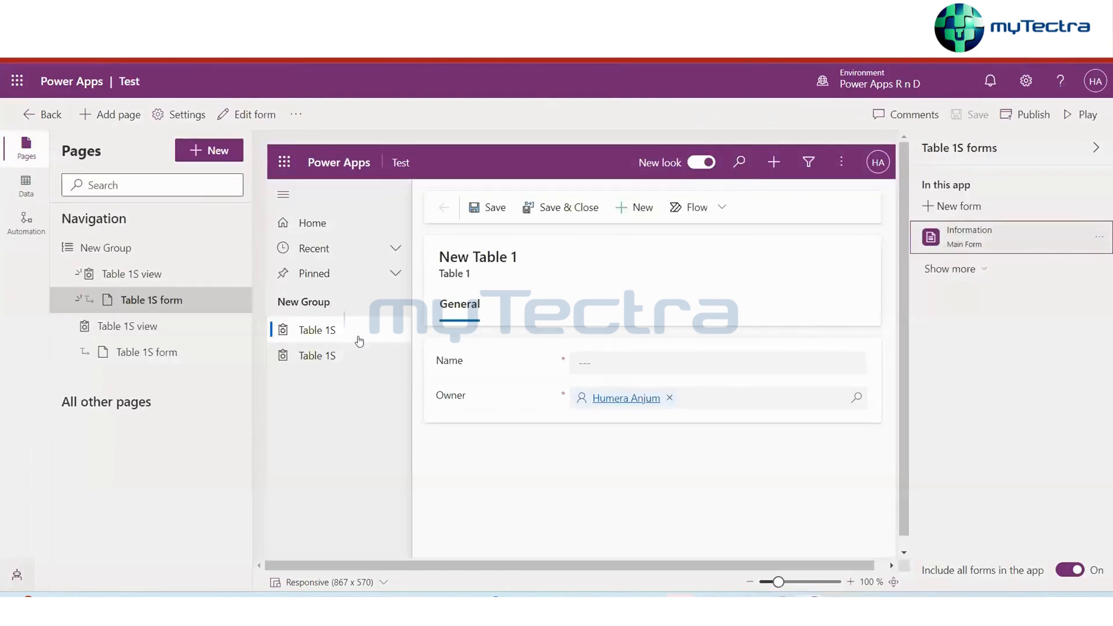
Show the second Table 1S page in the Test app preview and compare its selectable views with Table 1's views list in Testing Solution
click(350, 355)
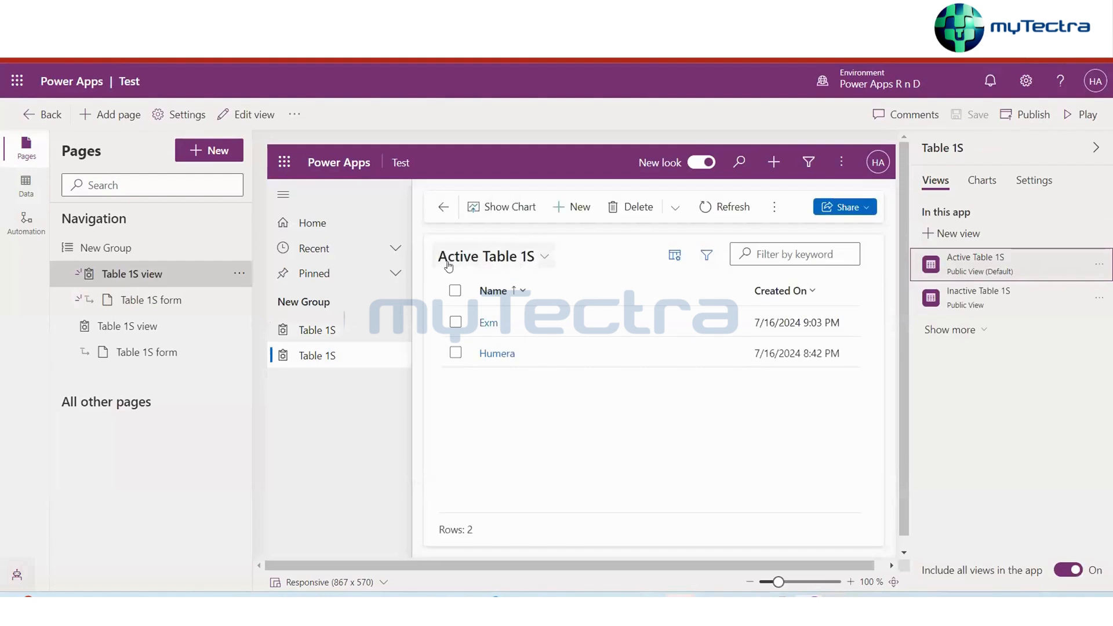
click(543, 256)
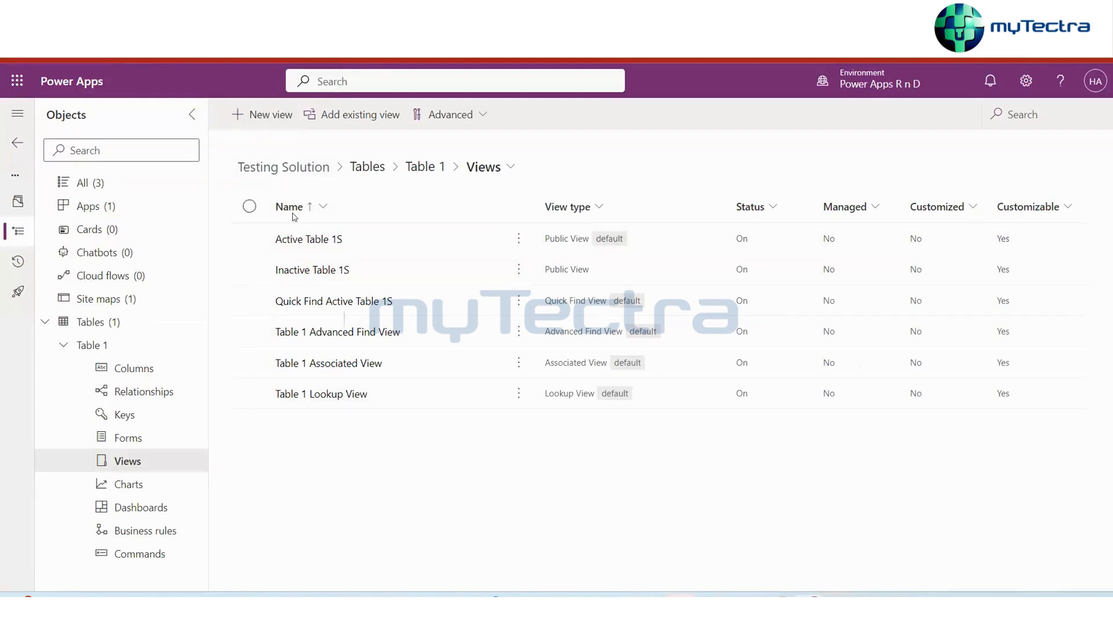
click(311, 240)
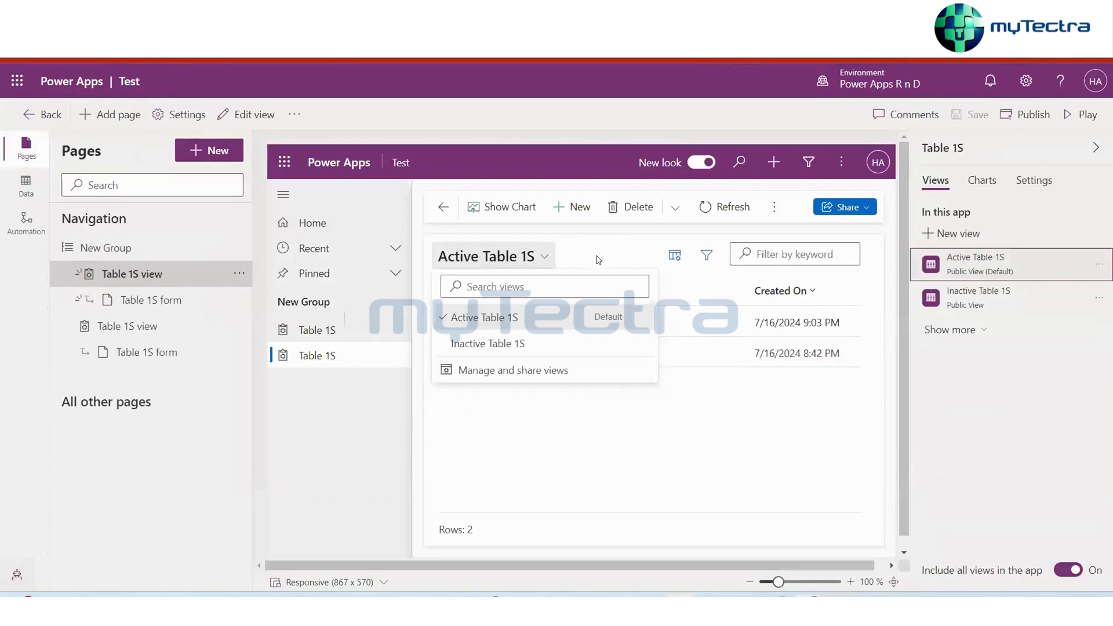
click(601, 251)
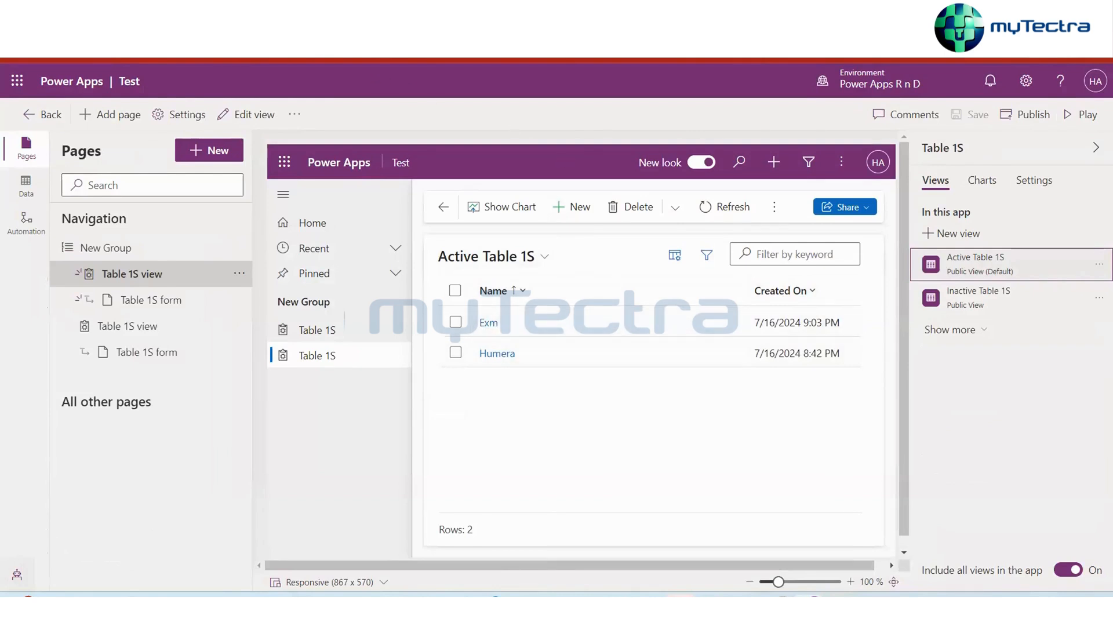
Open the Active Table 1S view for editing from the Test app and remove its Created On column
click(246, 115)
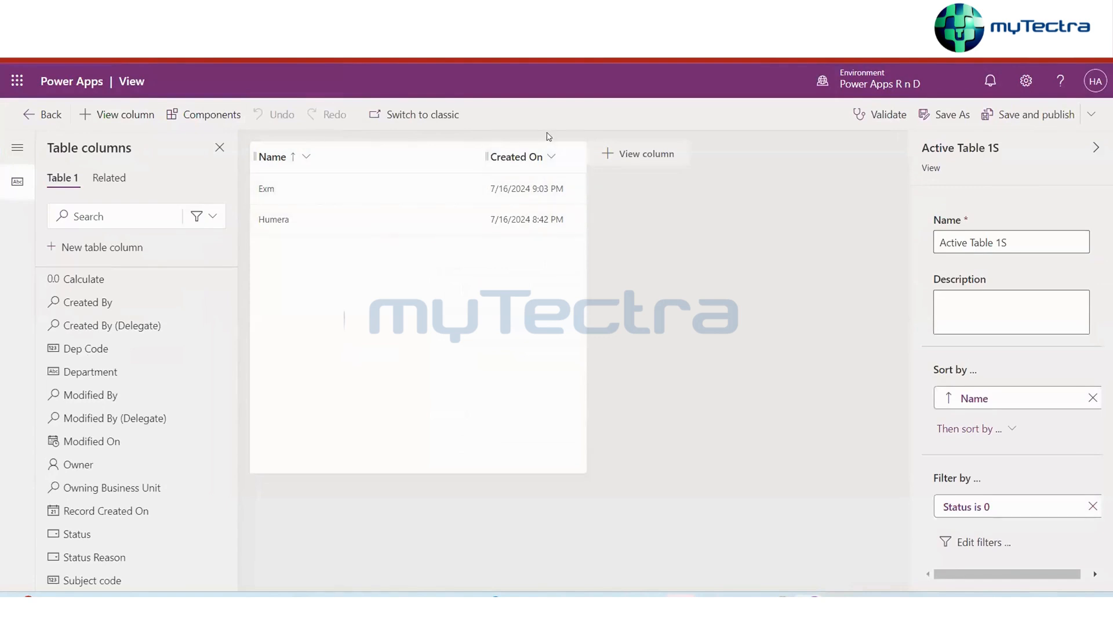
click(551, 154)
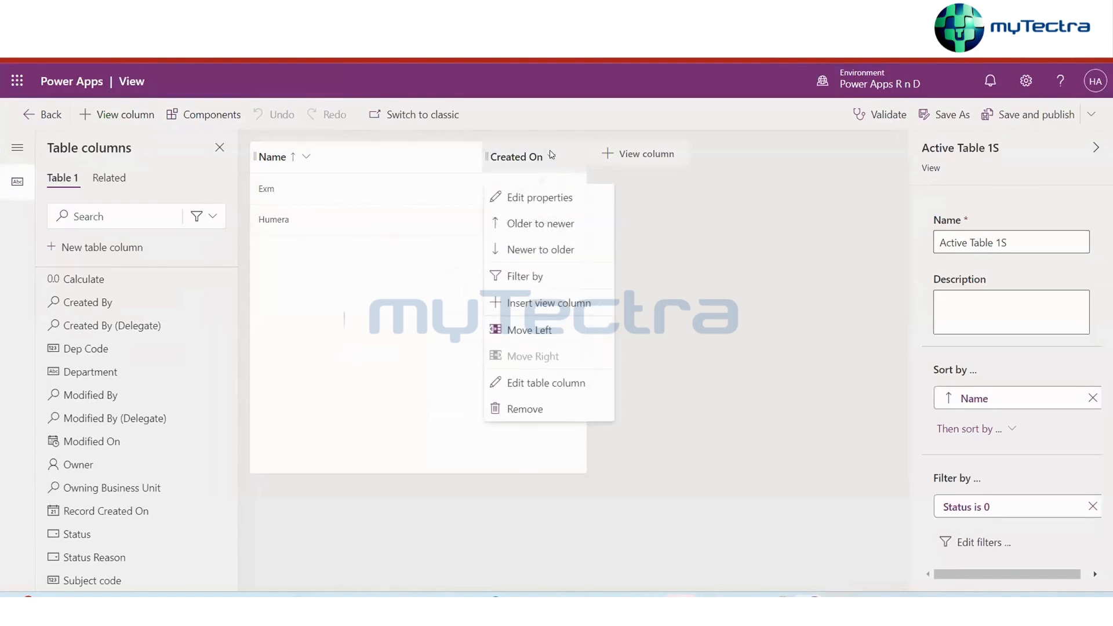
click(525, 409)
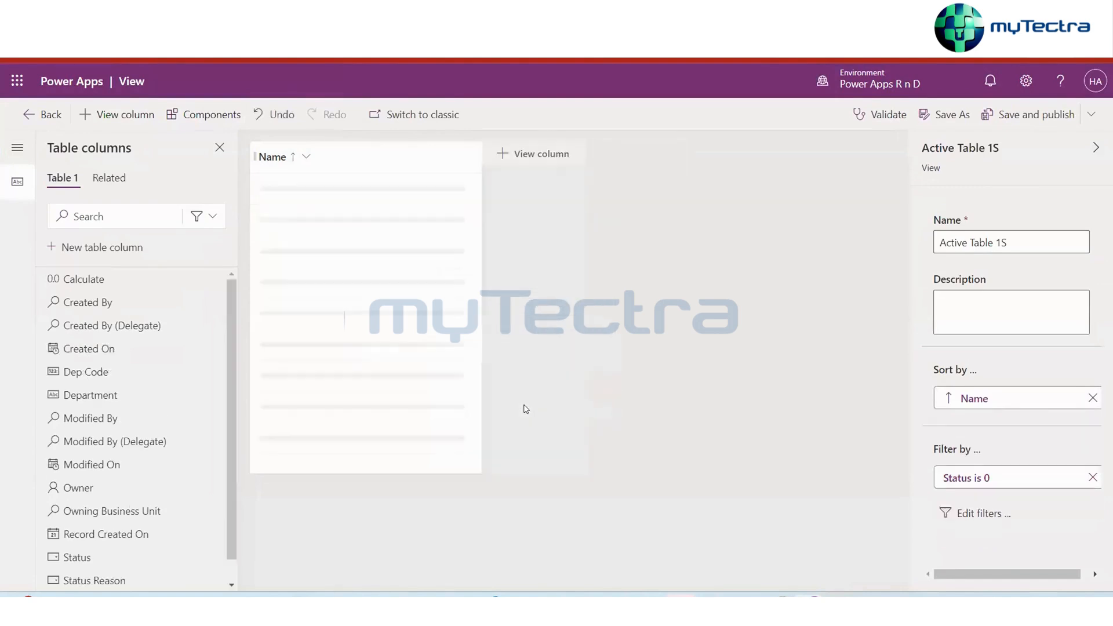
Add the Dep Code column after Name in the Active Table 1S view
click(512, 152)
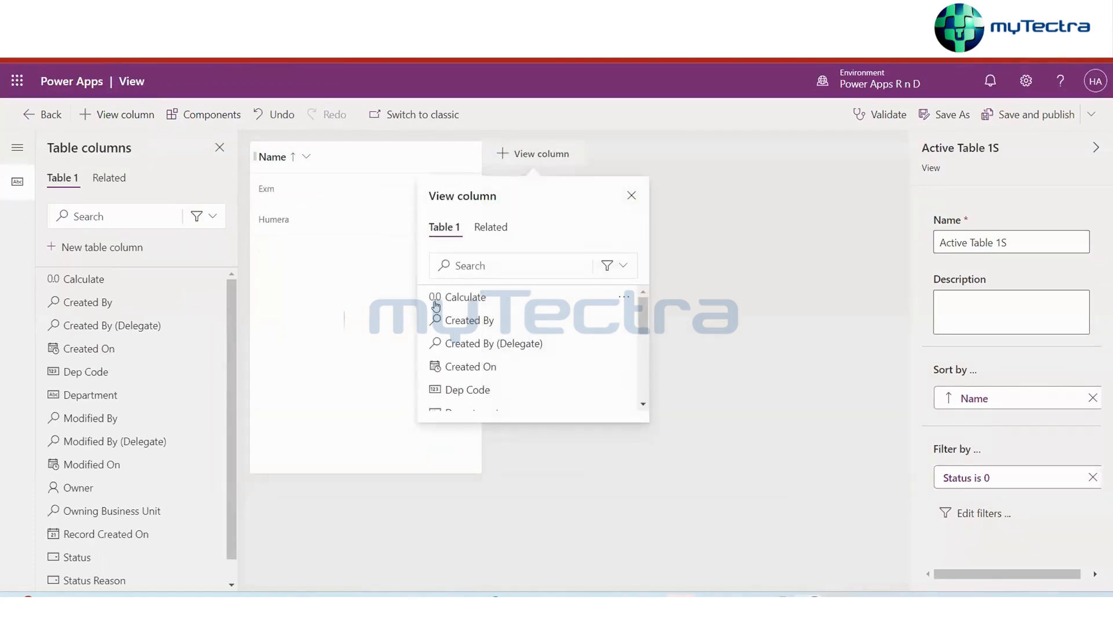
mouse_move(453, 298)
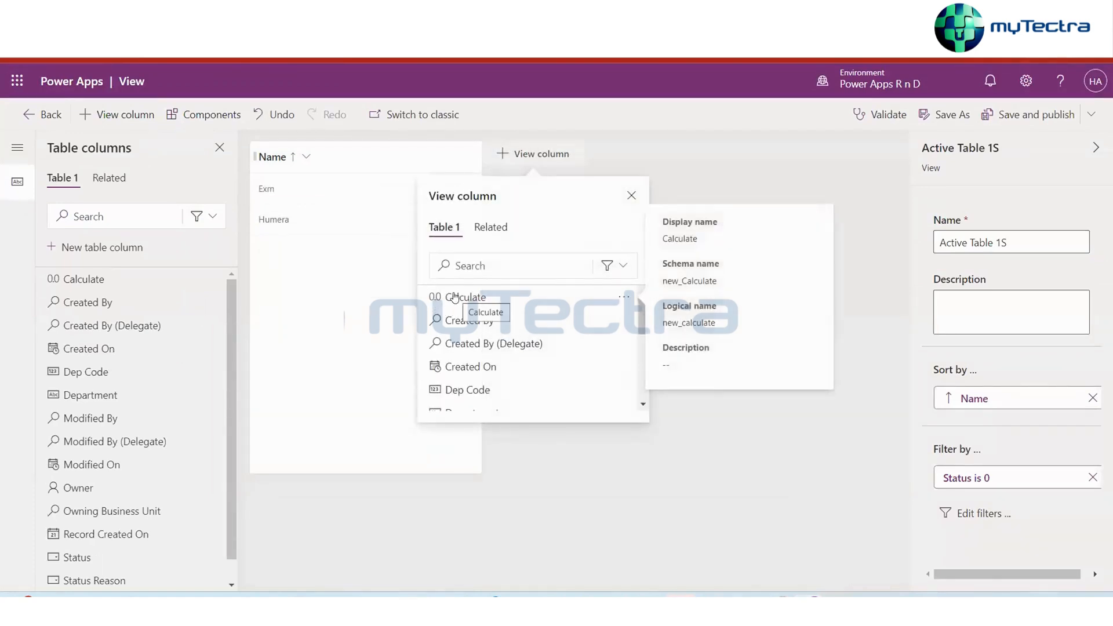
click(463, 390)
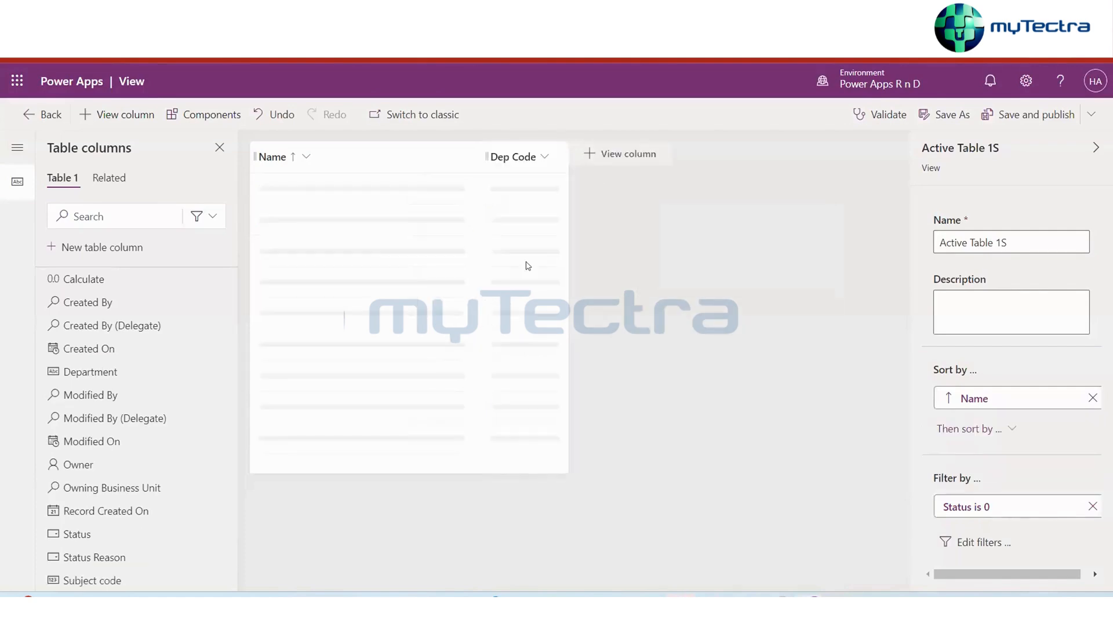
Add the Subject code and Calculate columns after Dep Code in the Active Table 1S view
click(626, 153)
scroll(584, 371, down, 5)
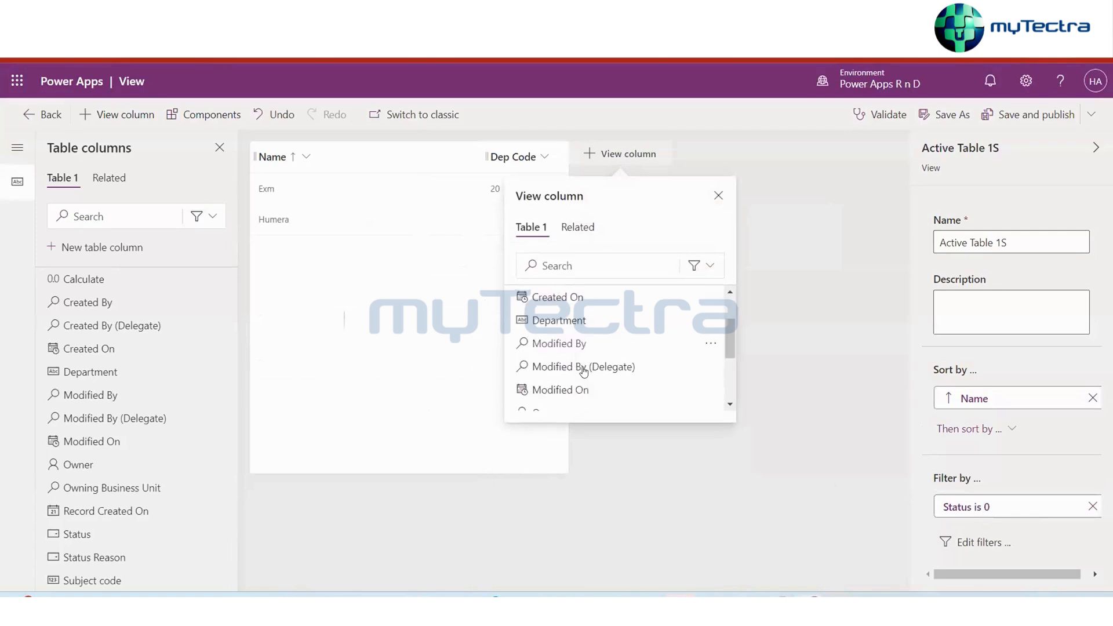
scroll(584, 371, down, 1)
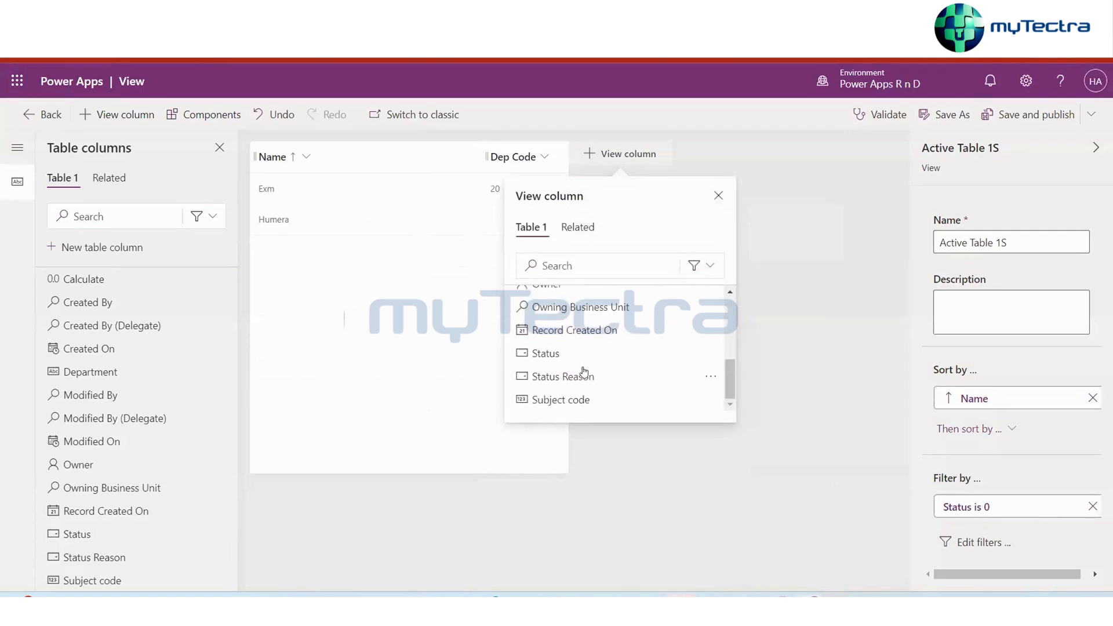
click(542, 400)
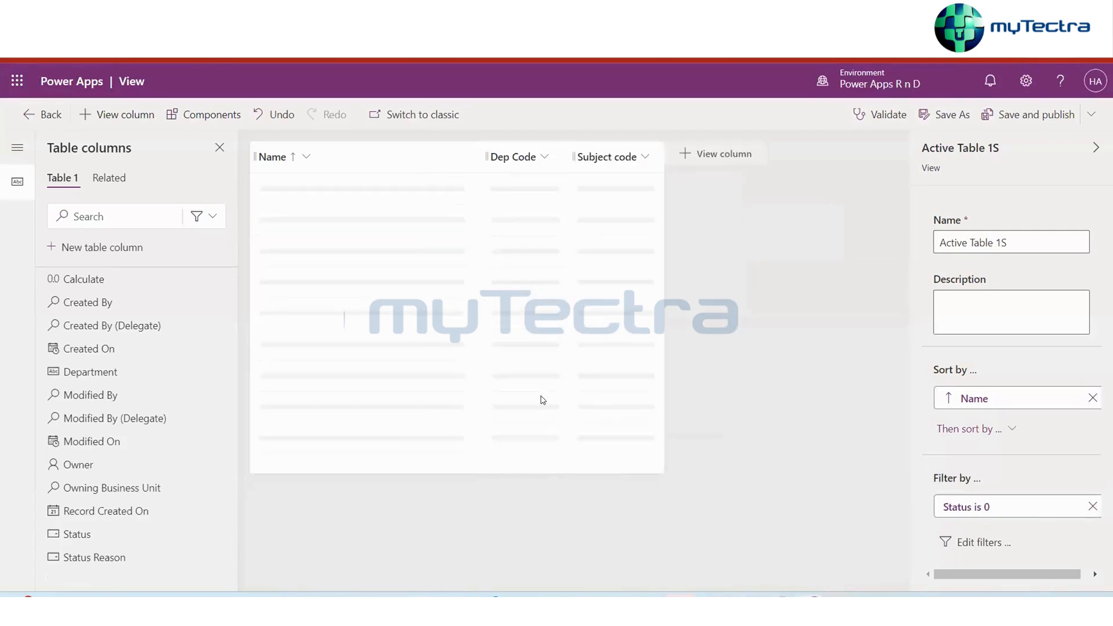
click(711, 167)
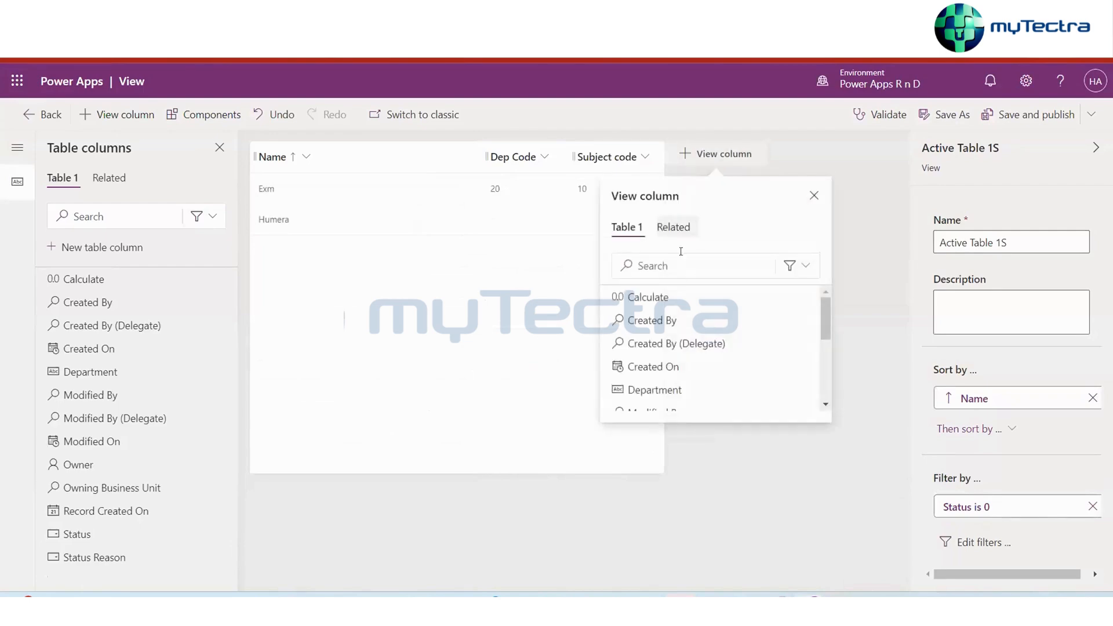
click(631, 298)
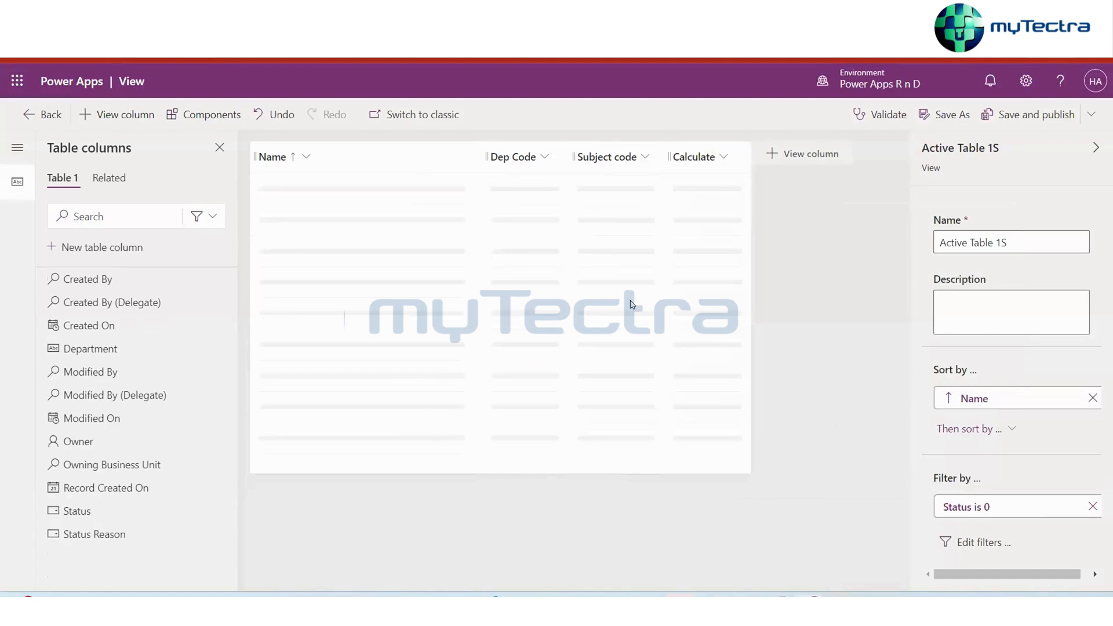
Add Dep Code as the ascending secondary sort after Name in the Active Table 1S view
click(1009, 429)
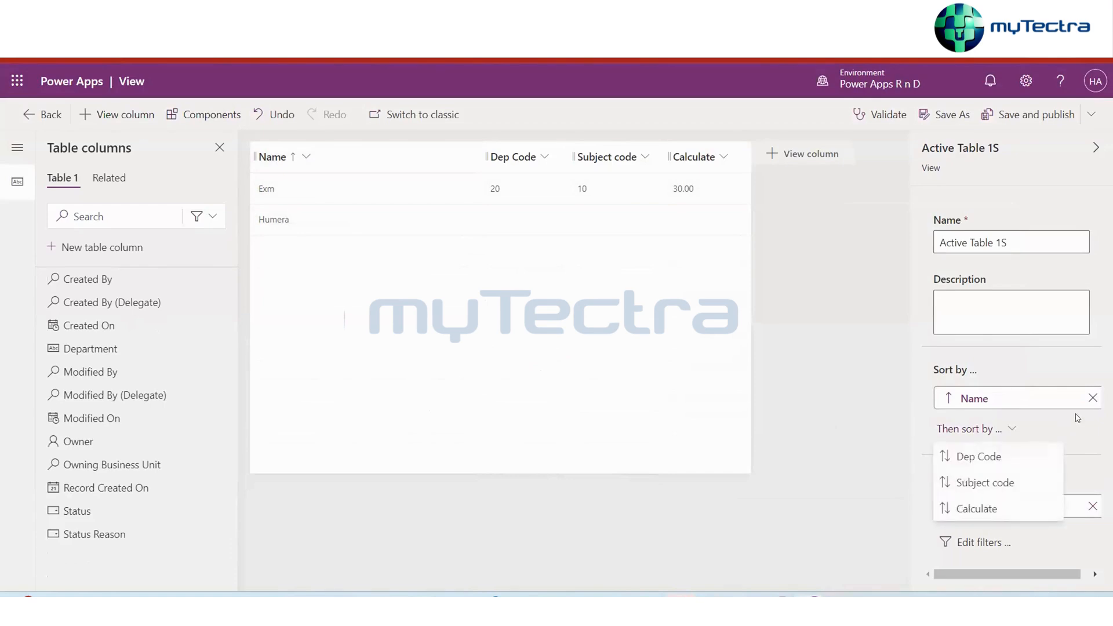
click(973, 457)
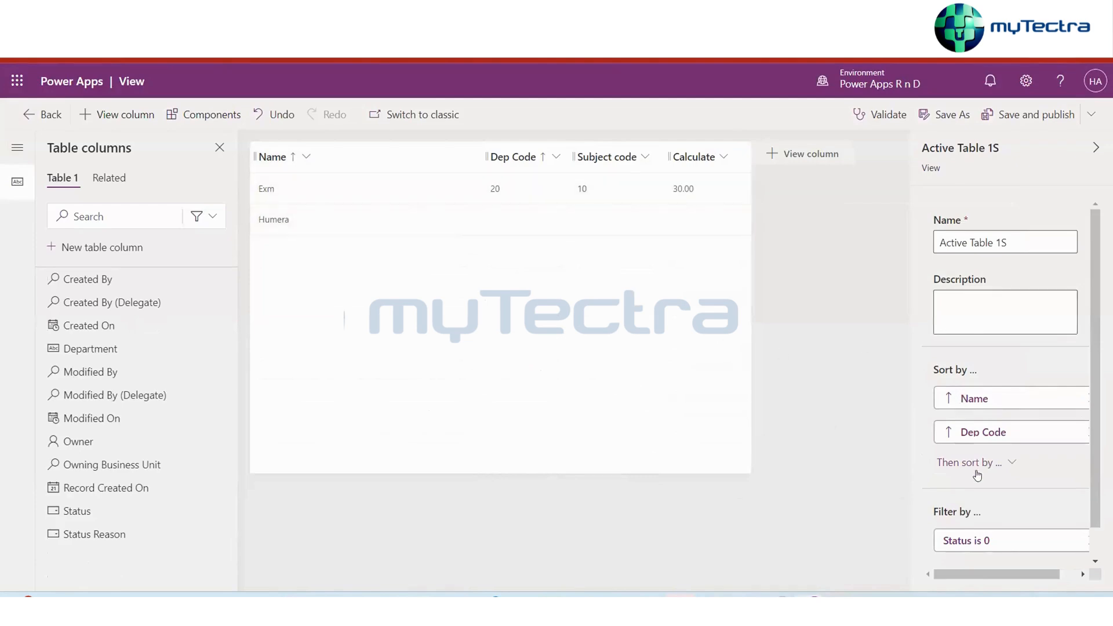
scroll(936, 479, down, 1)
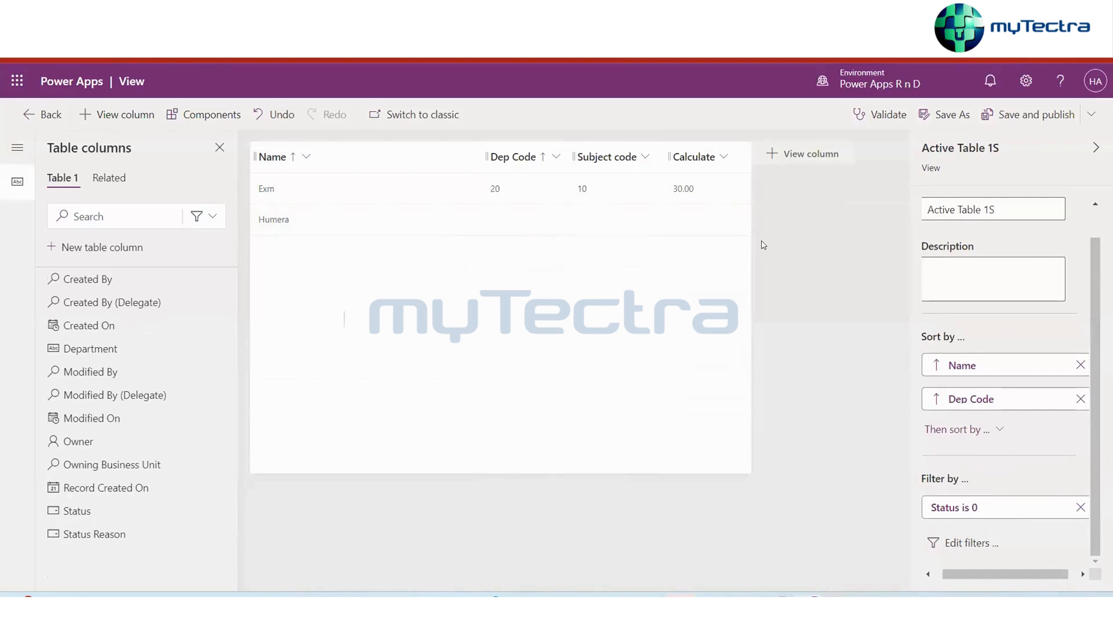
Add the Status column after Calculate in the Active Table 1S view
click(776, 154)
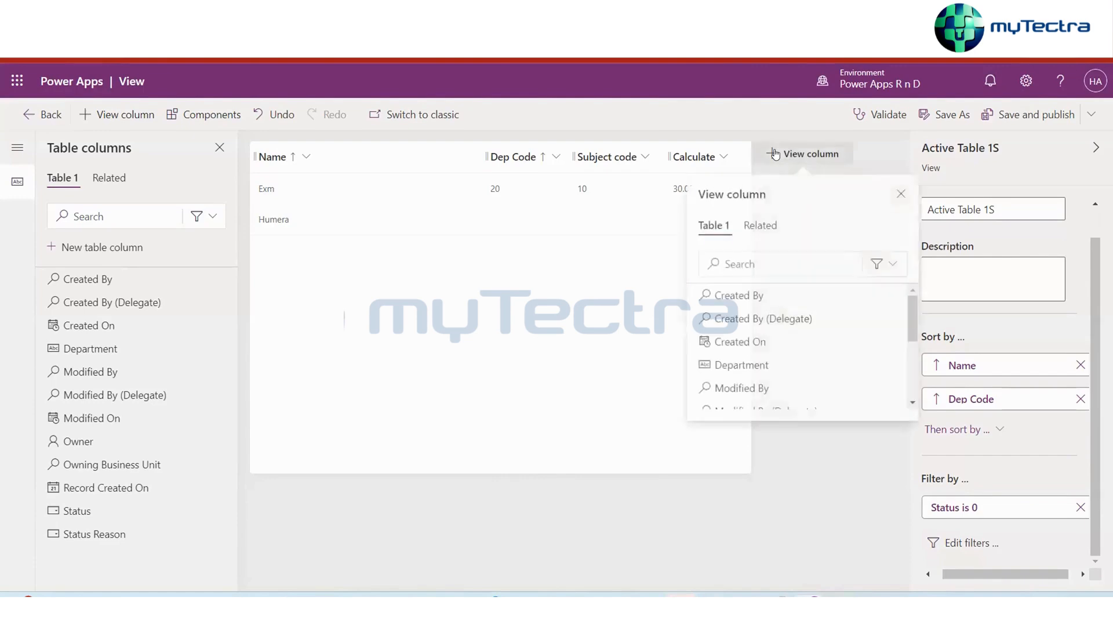
scroll(740, 351, down, 5)
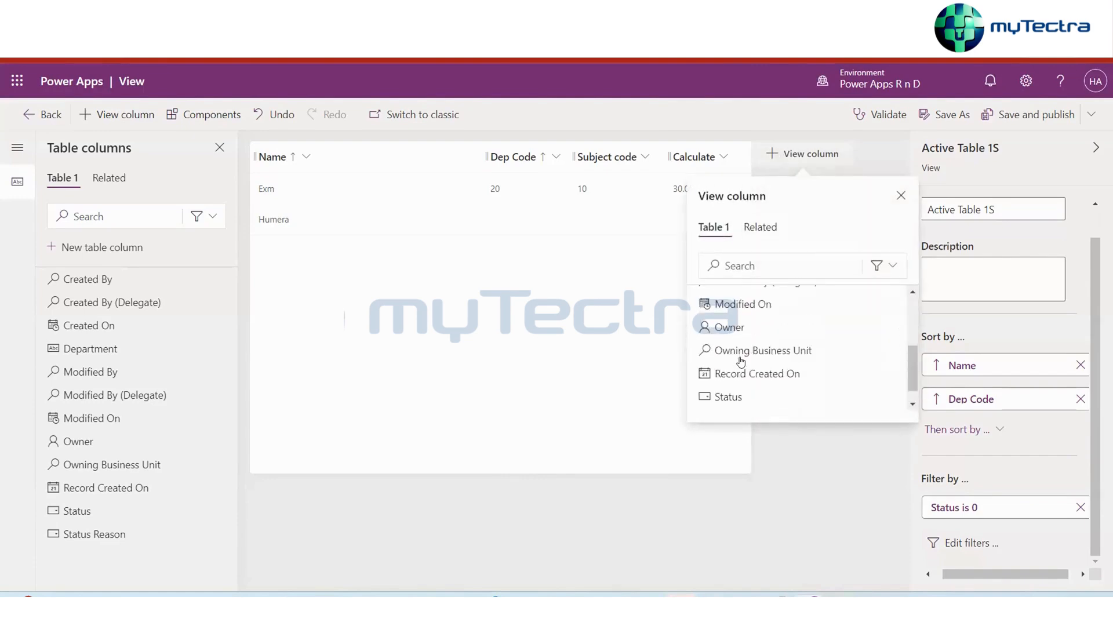
mouse_move(723, 380)
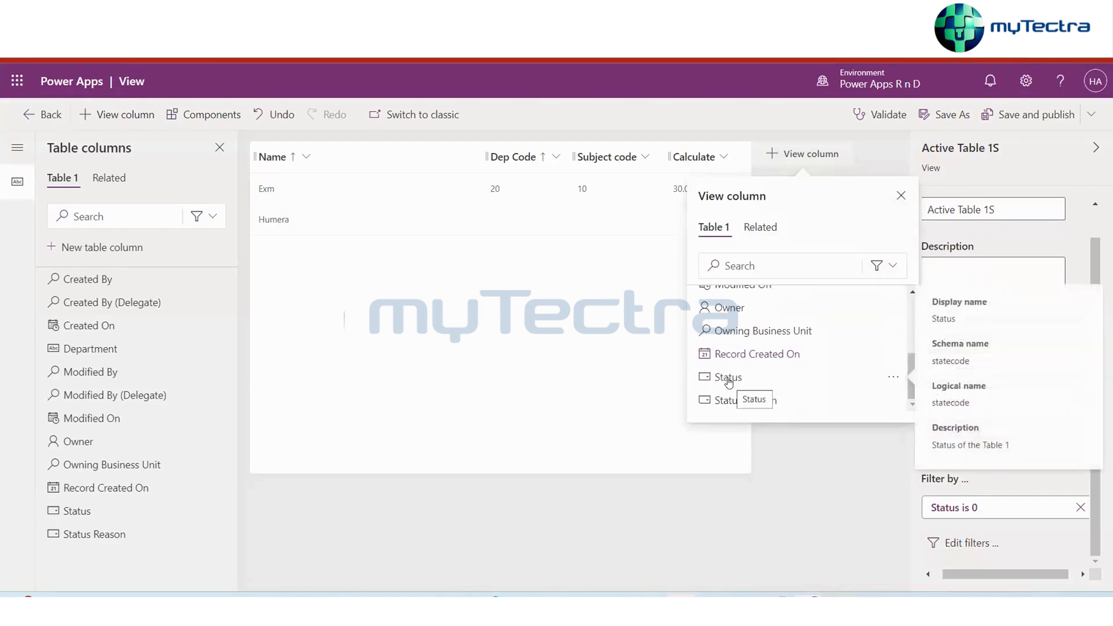
click(729, 378)
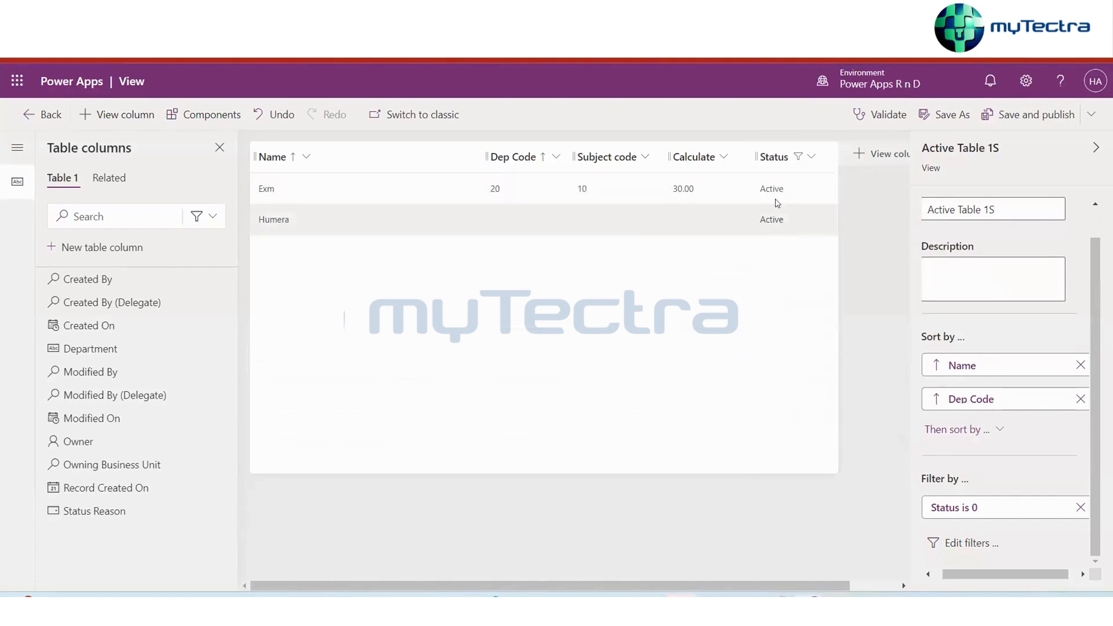
Apply Inactive as a value in the view's Status filter with the Equals condition
scroll(1057, 462, right, 1)
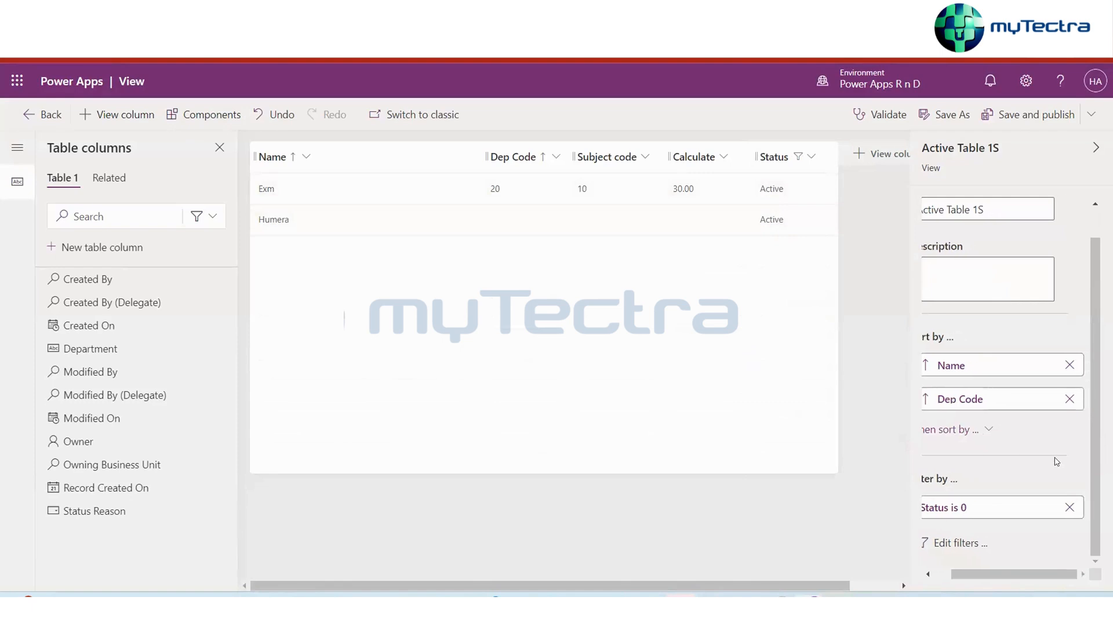
scroll(996, 482, left, 2)
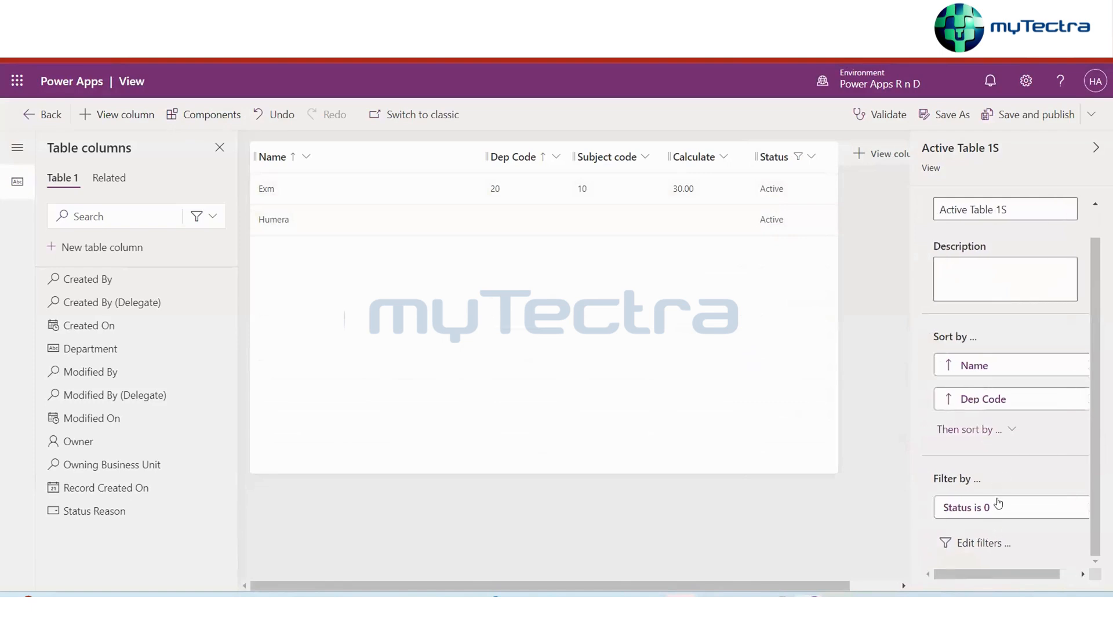
click(997, 502)
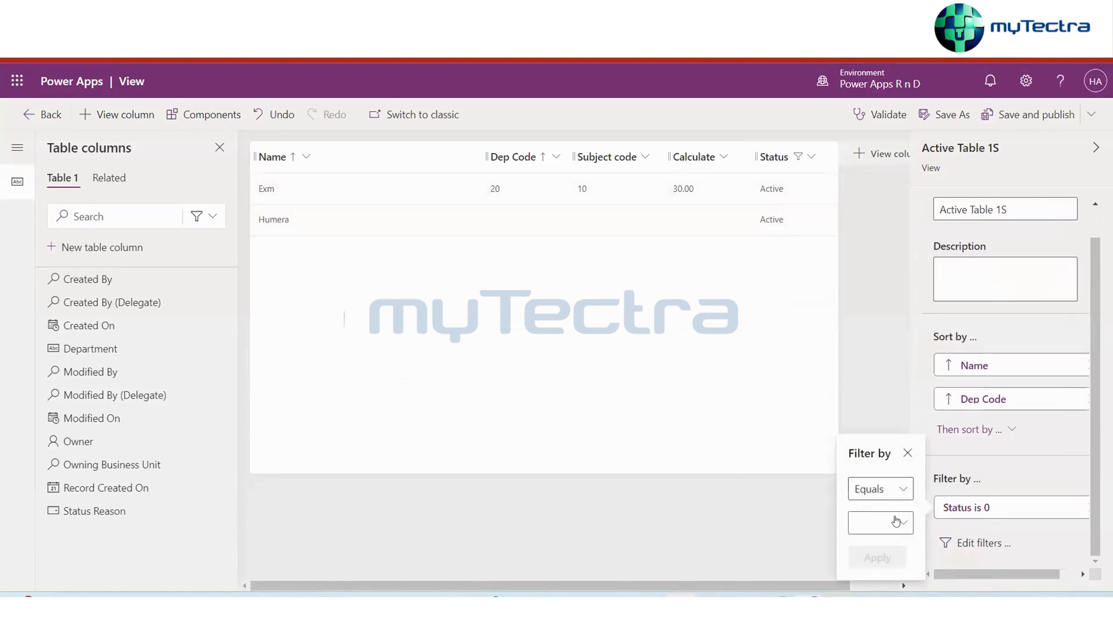
click(899, 525)
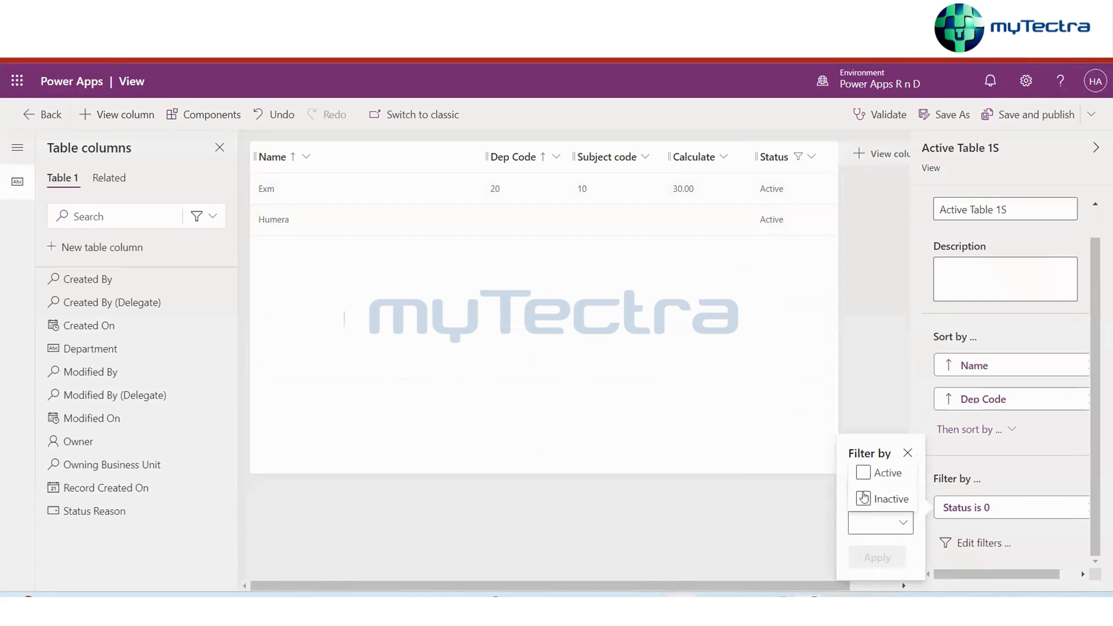
click(863, 499)
click(863, 500)
click(863, 500)
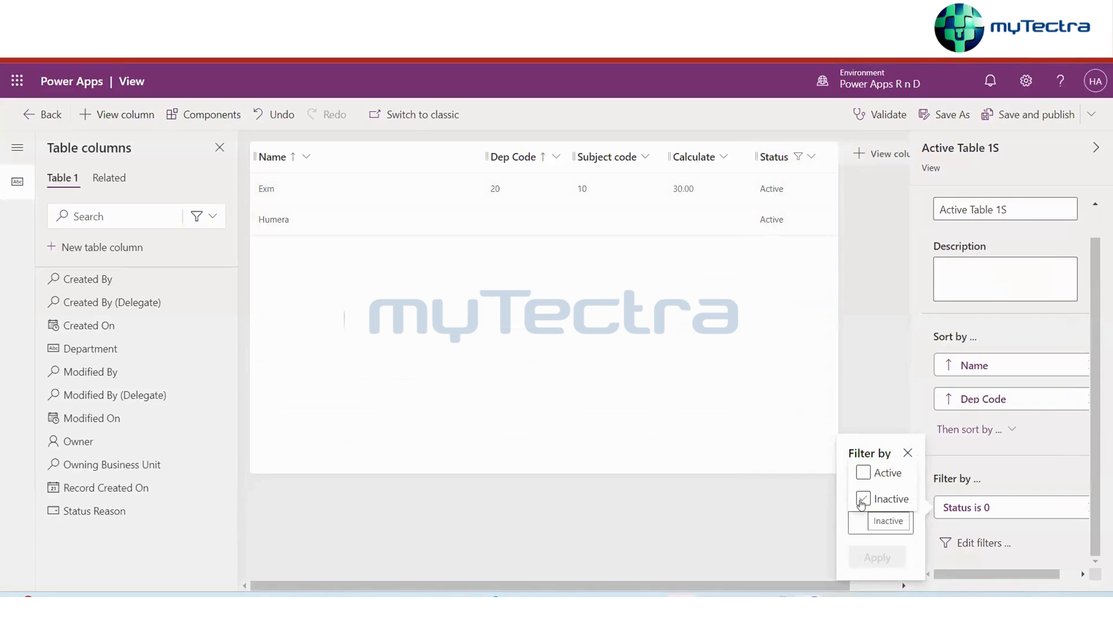
click(862, 501)
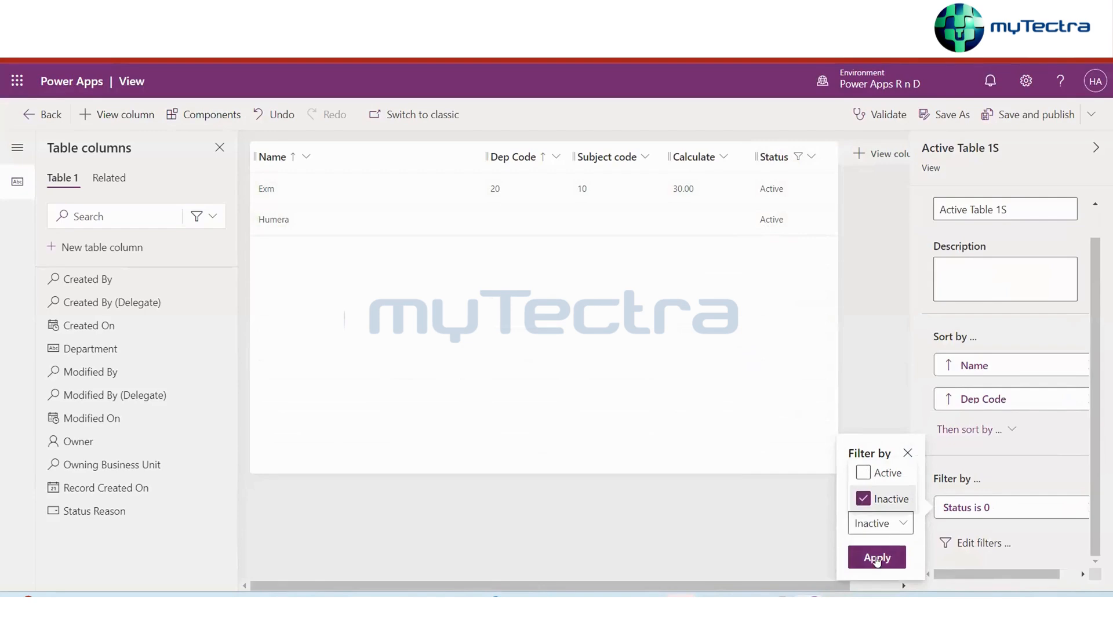
click(876, 558)
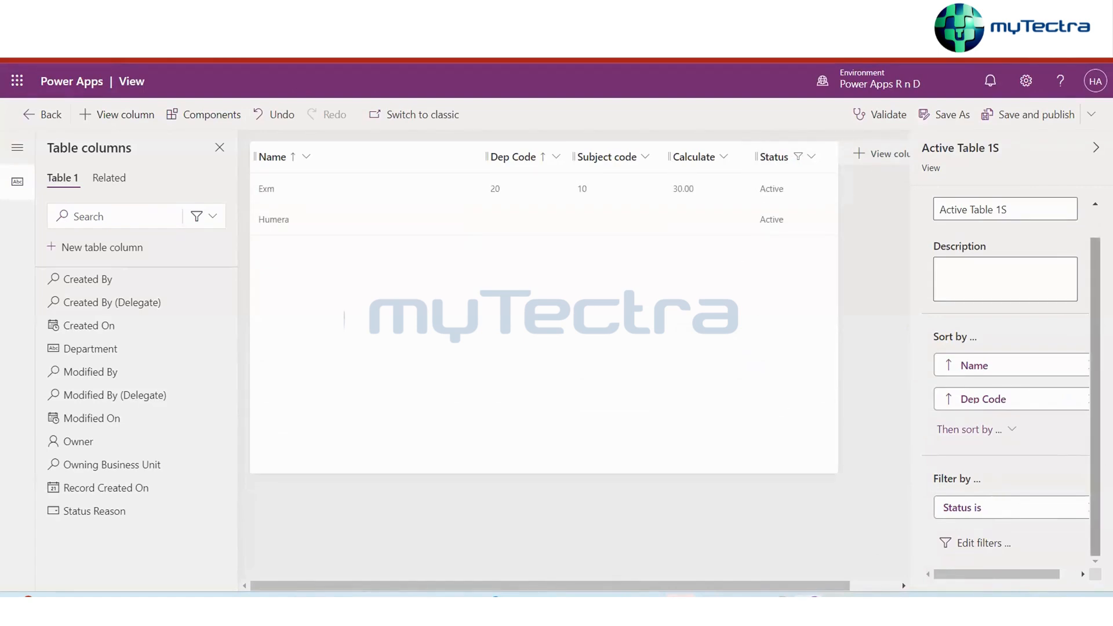
Remove Active from the Status filter's values so the view filters only on Inactive
mouse_move(1095, 462)
mouse_down()
mouse_move(1092, 400)
mouse_move(1094, 469)
mouse_up()
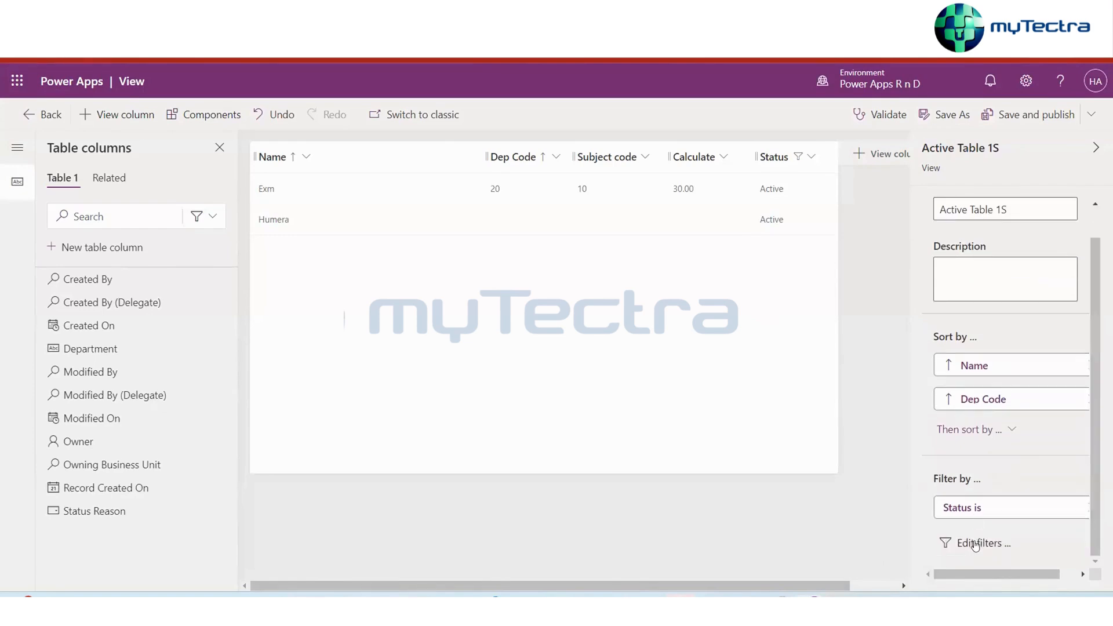
click(976, 544)
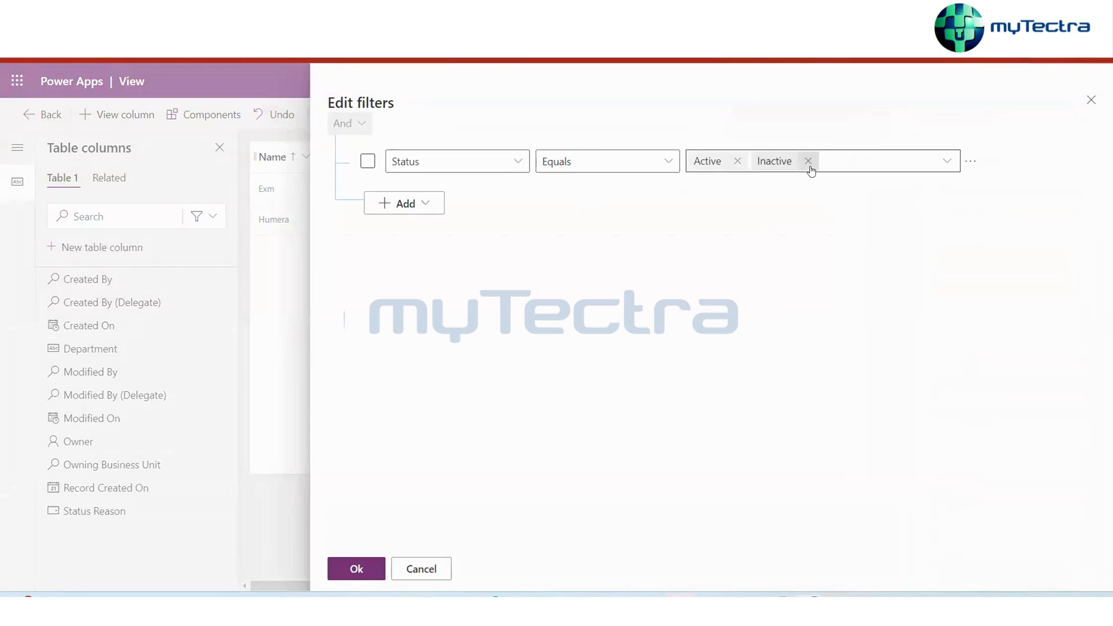
click(736, 163)
click(737, 163)
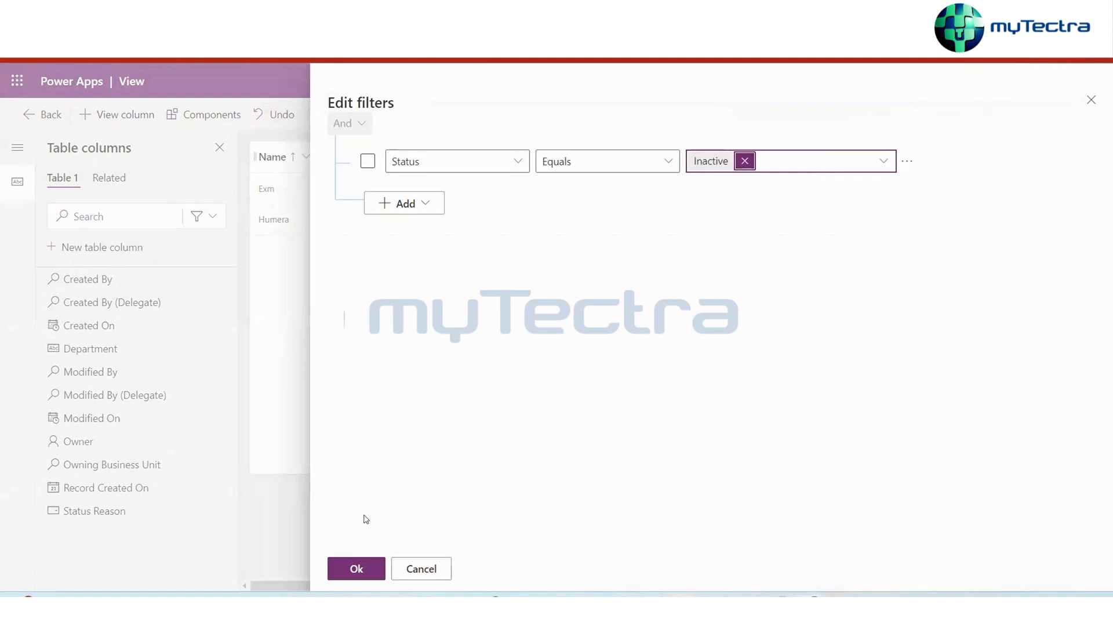
click(357, 569)
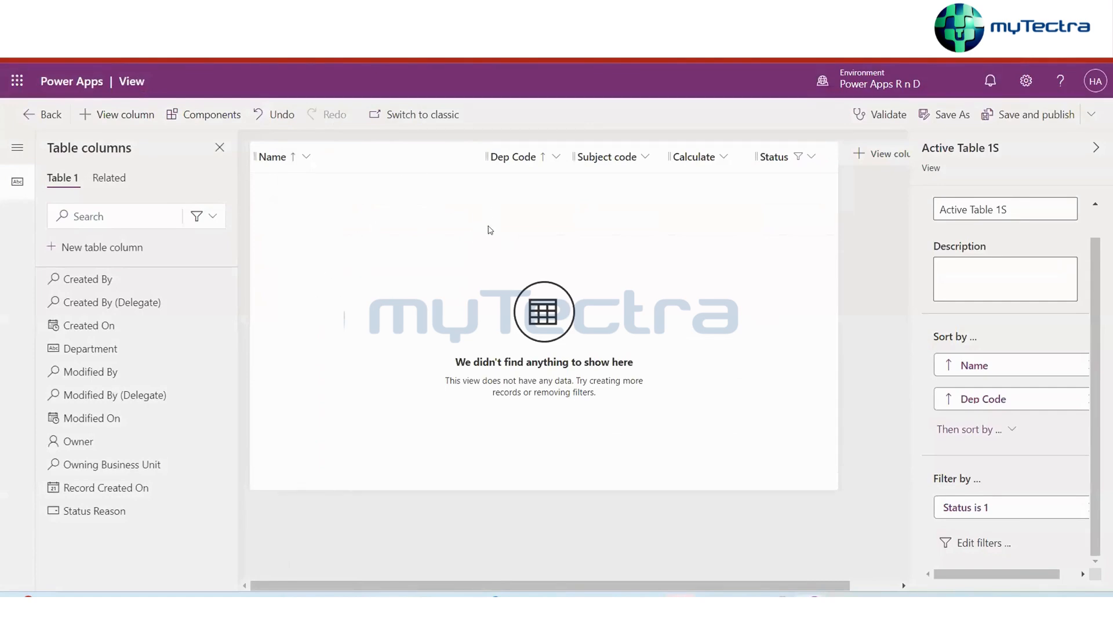
Edit the view's Status filter again, replacing its Inactive value with Active
scroll(792, 360, right, 1)
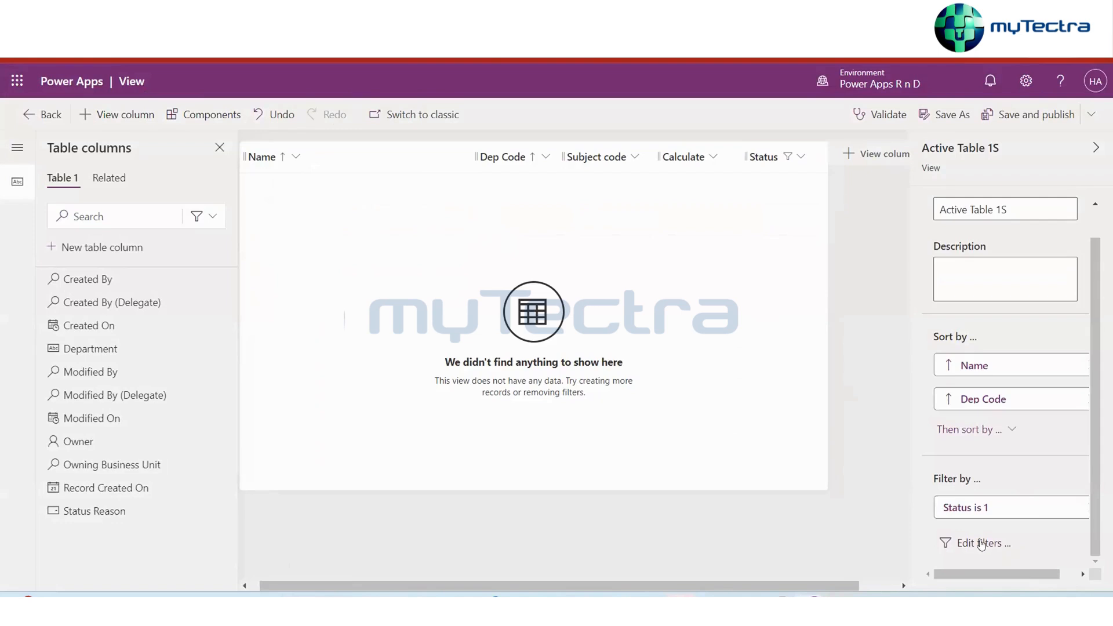
click(982, 544)
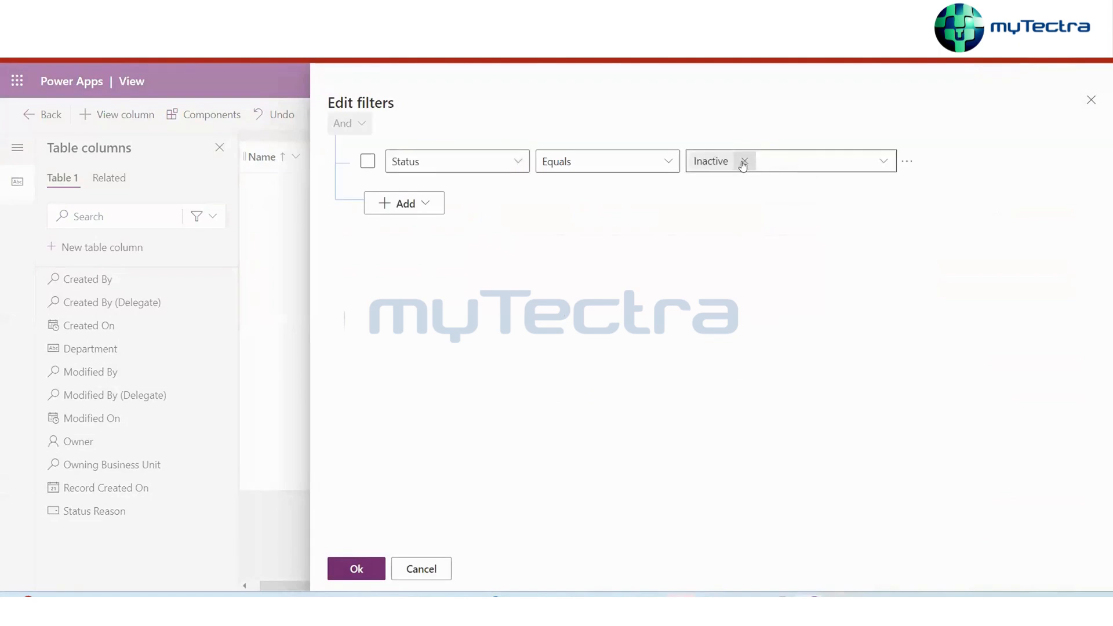
click(744, 161)
click(810, 163)
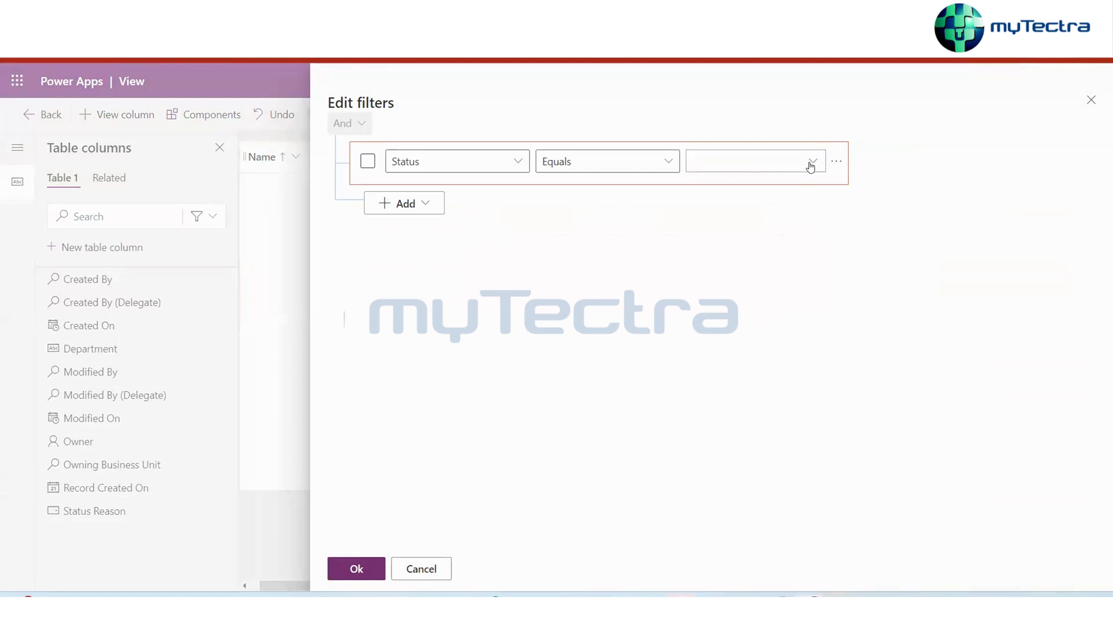
click(809, 165)
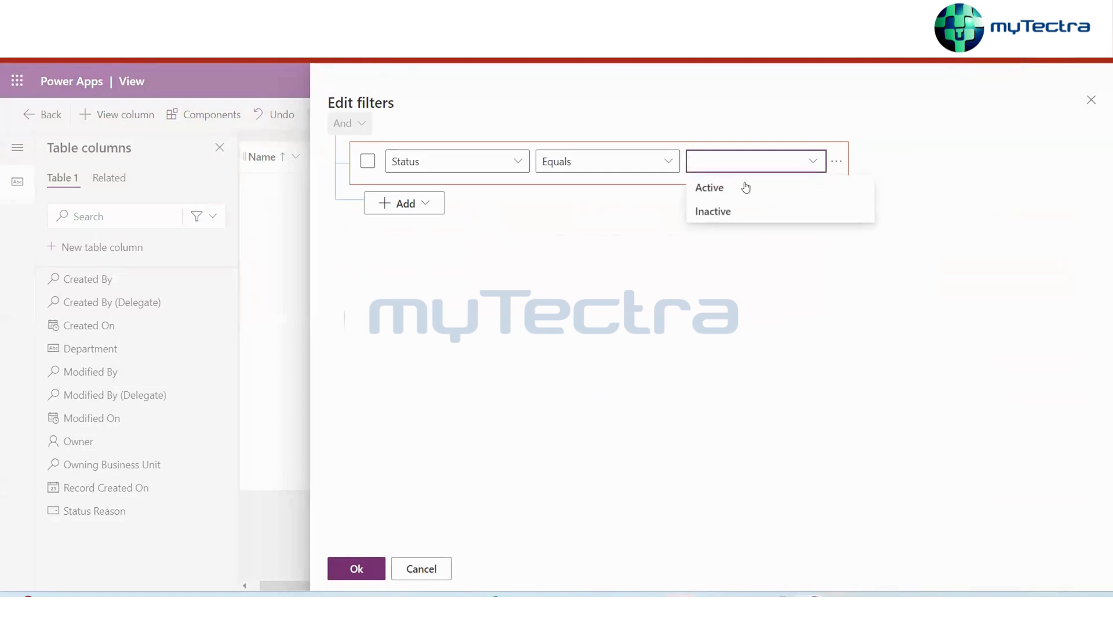
click(709, 186)
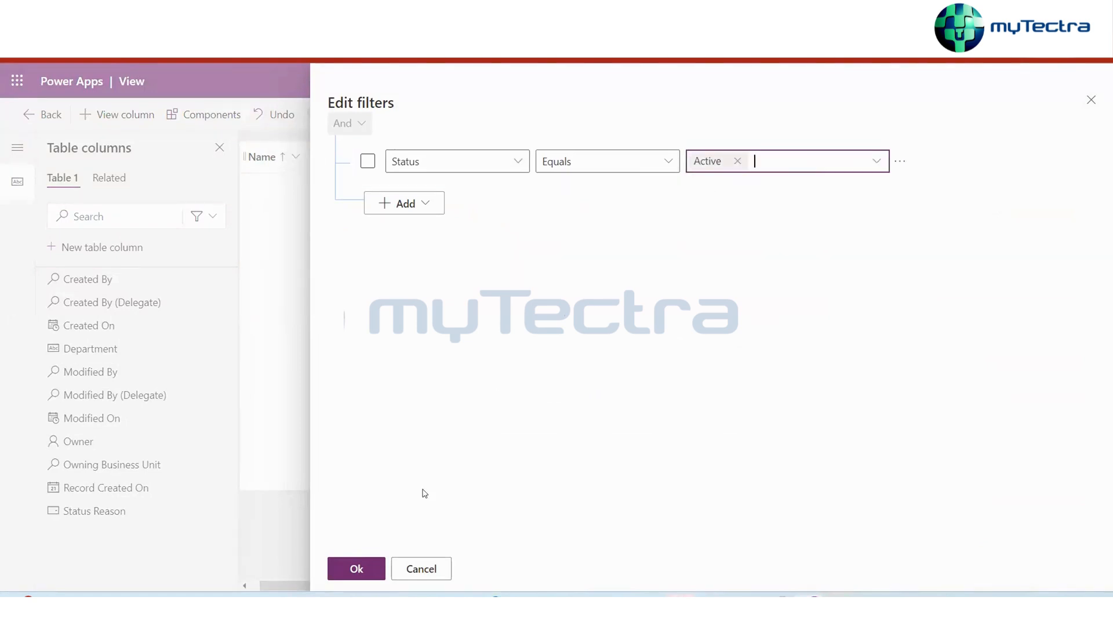
click(358, 567)
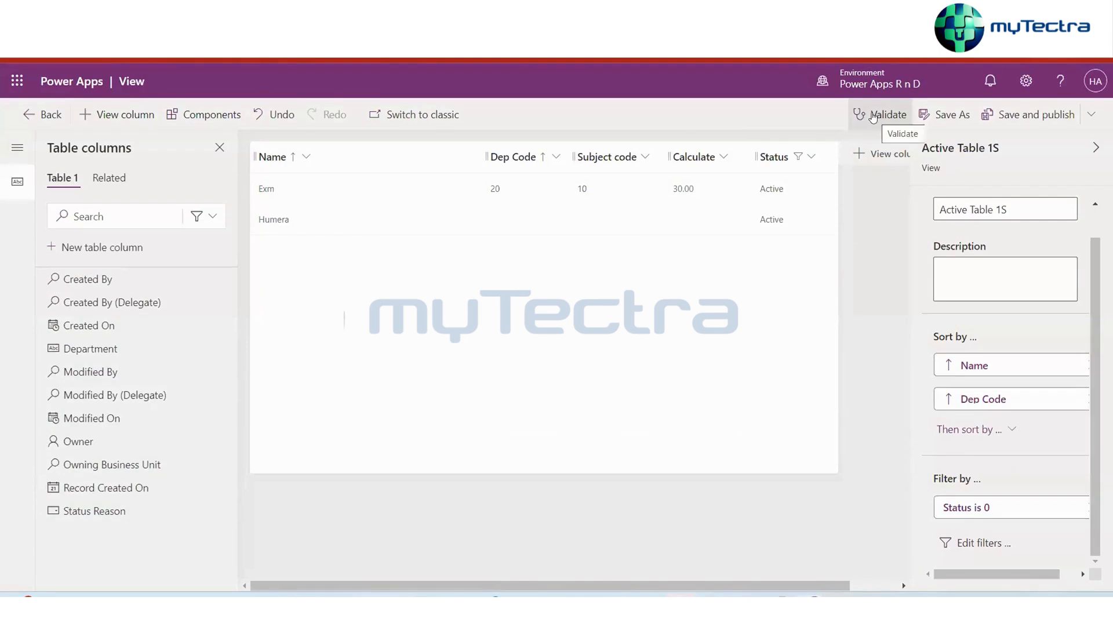
Validate the Active Table 1S view, then save and publish it
click(874, 115)
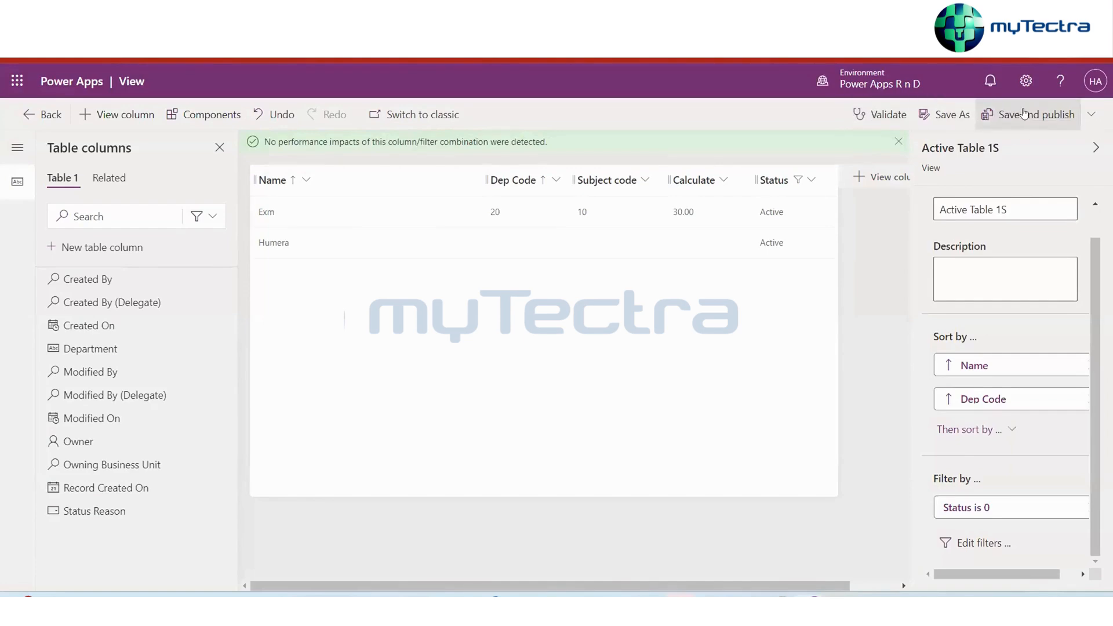
click(1024, 114)
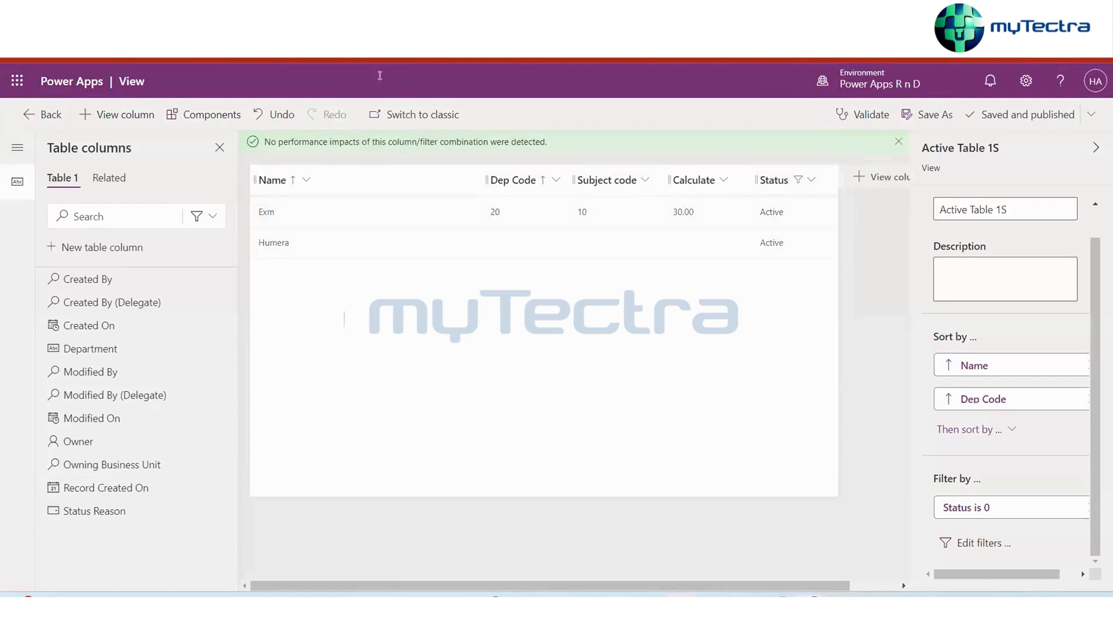
Return to the Test app designer, refresh the preview and check the published columns of the Active Table 1S view
click(371, 16)
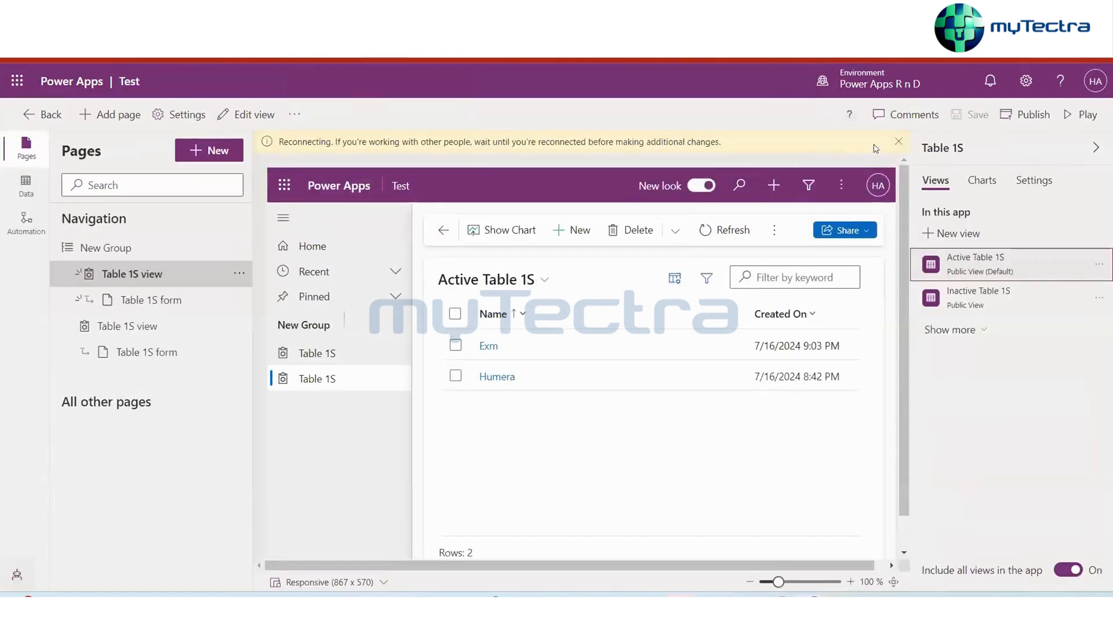
click(898, 141)
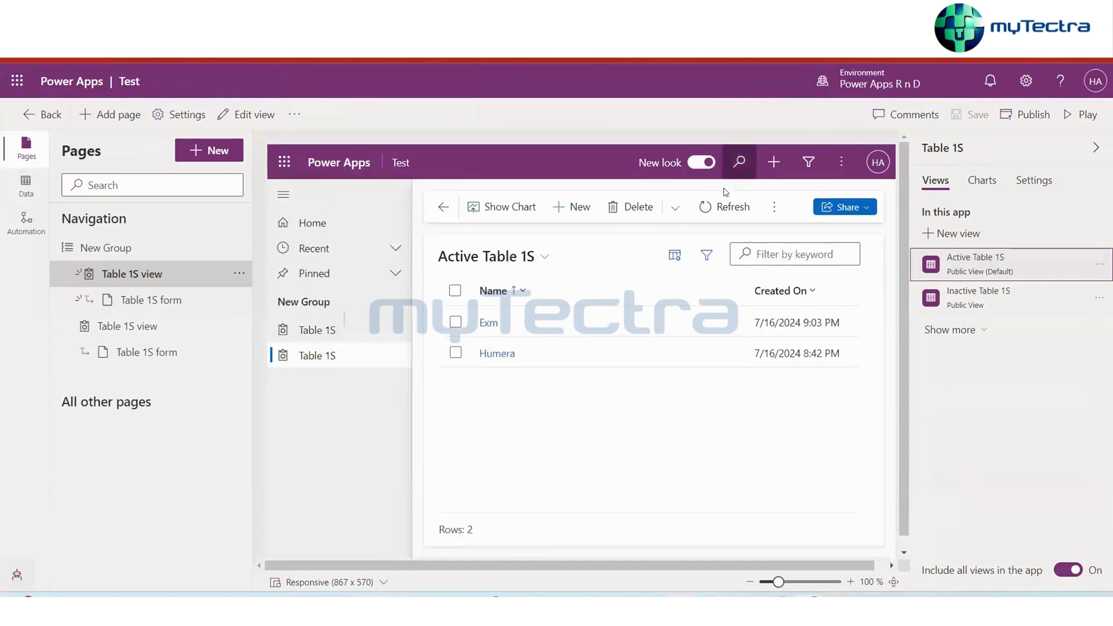
click(714, 208)
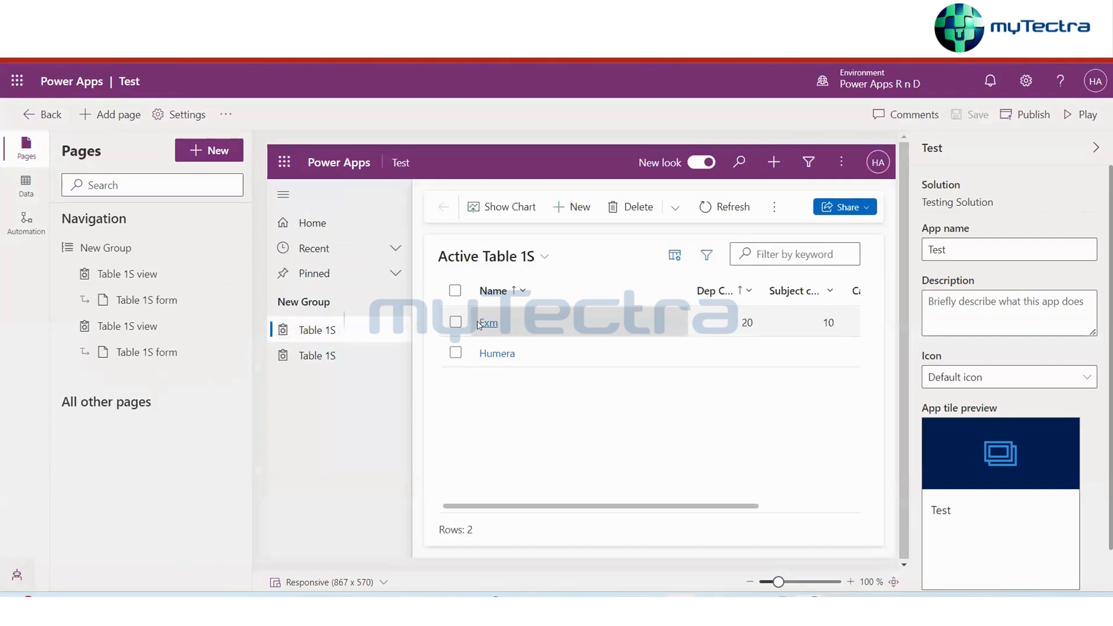
scroll(725, 355, right, 5)
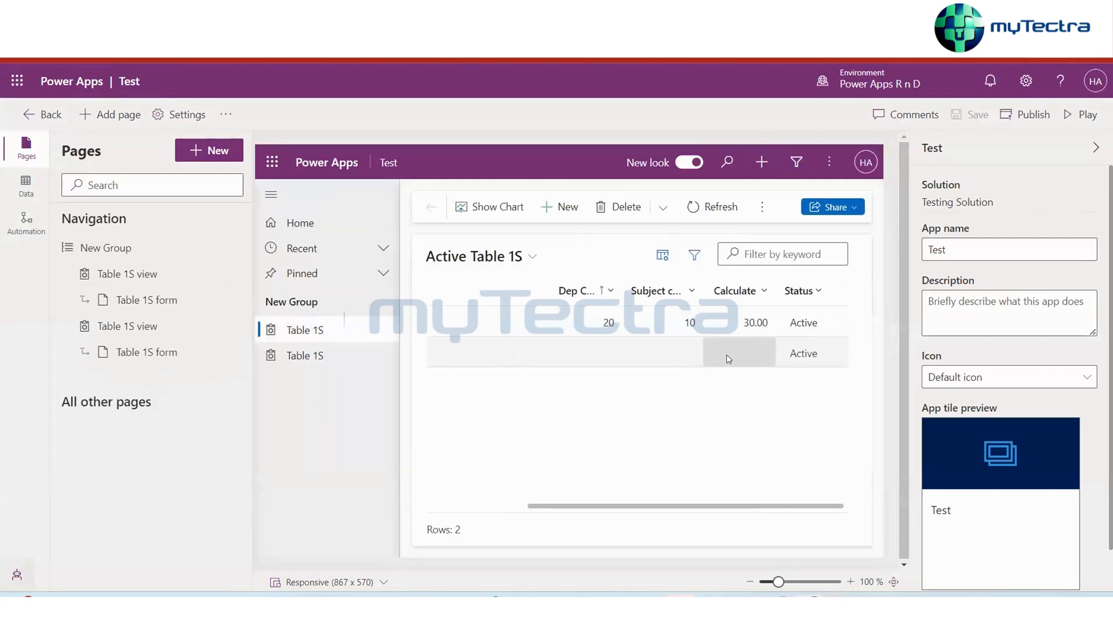
scroll(722, 324, left, 5)
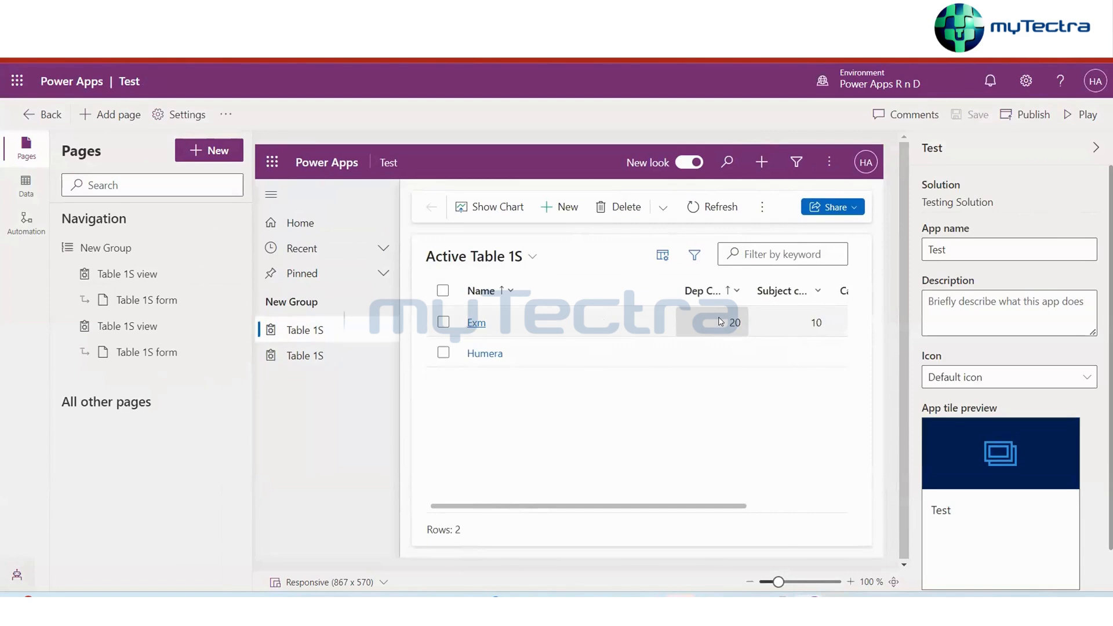
scroll(720, 322, right, 5)
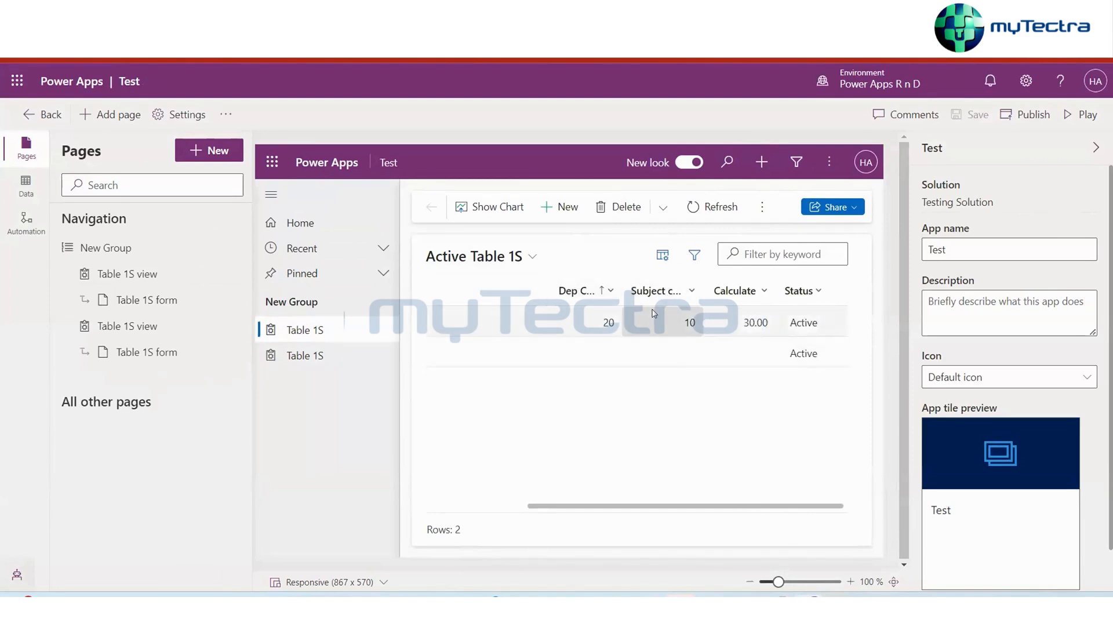